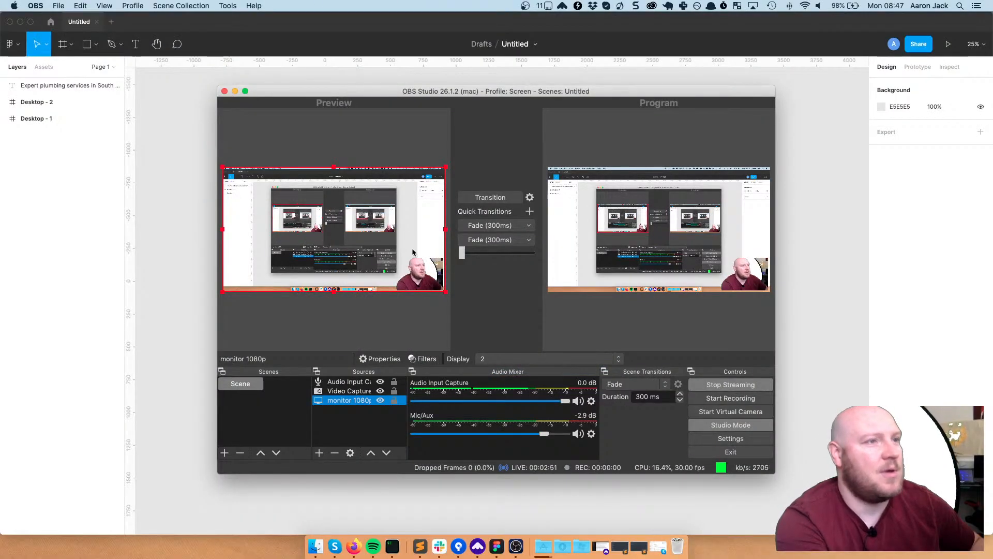
Move the OBS Studio window off the right edge of the screen
{"action": "left_click_drag", "start_coordinate": [411, 90], "coordinate": [992, 158]}
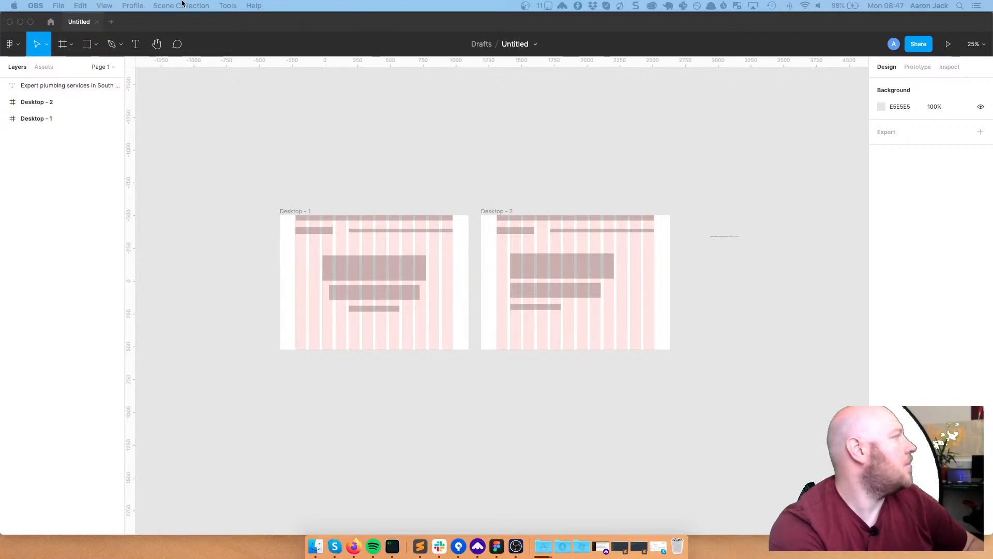
Bring Figma forward, select the Desktop - 2 frame and zoom in on the wireframes
{"action": "left_click", "coordinate": [260, 71]}
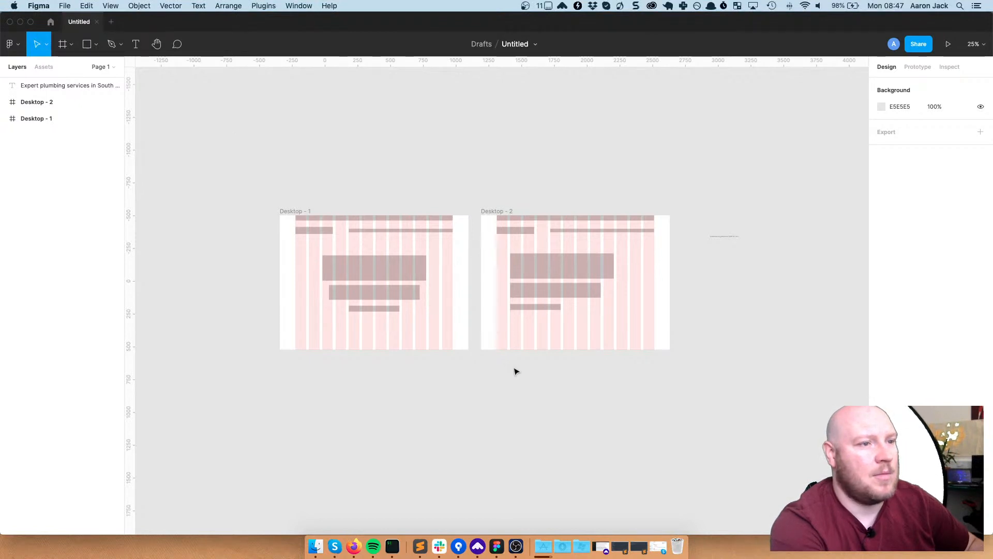
{"action": "left_click", "coordinate": [520, 291]}
{"action": "left_click", "coordinate": [492, 221]}
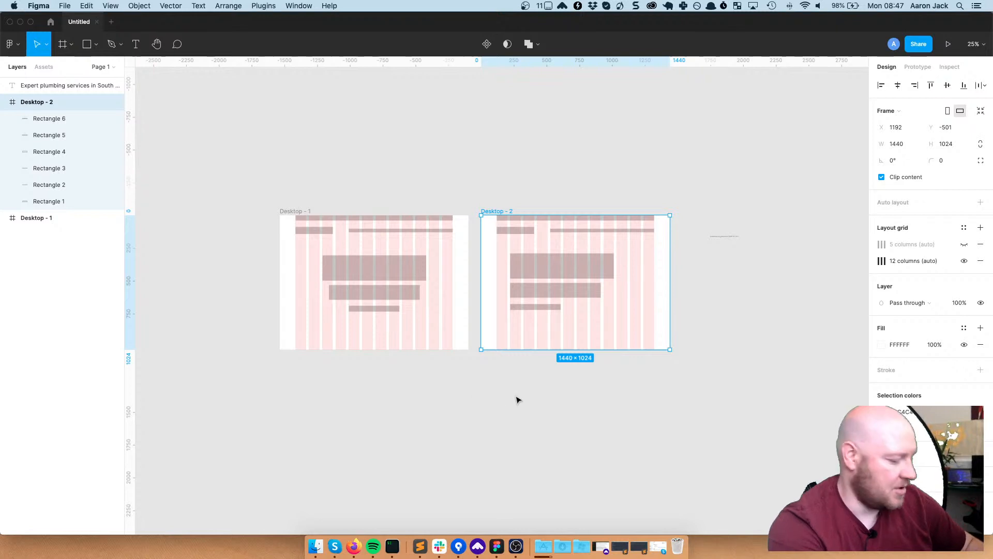
{"action": "left_click", "coordinate": [466, 402]}
{"action": "scroll", "coordinate": [349, 312], "scroll_direction": "up", "scroll_amount": 2}
{"action": "scroll", "coordinate": [341, 314], "scroll_direction": "up", "scroll_amount": 5}
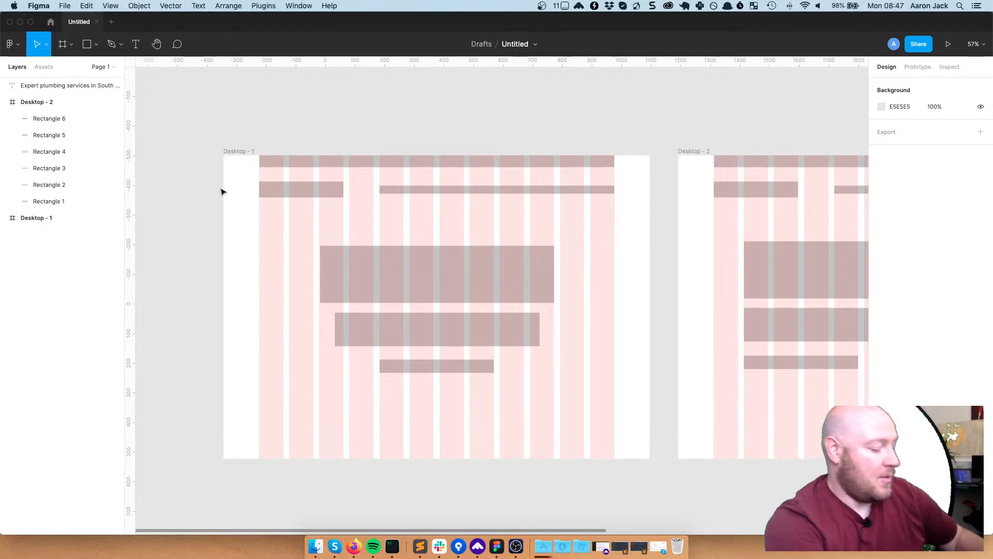
{"action": "scroll", "coordinate": [424, 225], "scroll_direction": "up", "scroll_amount": 3}
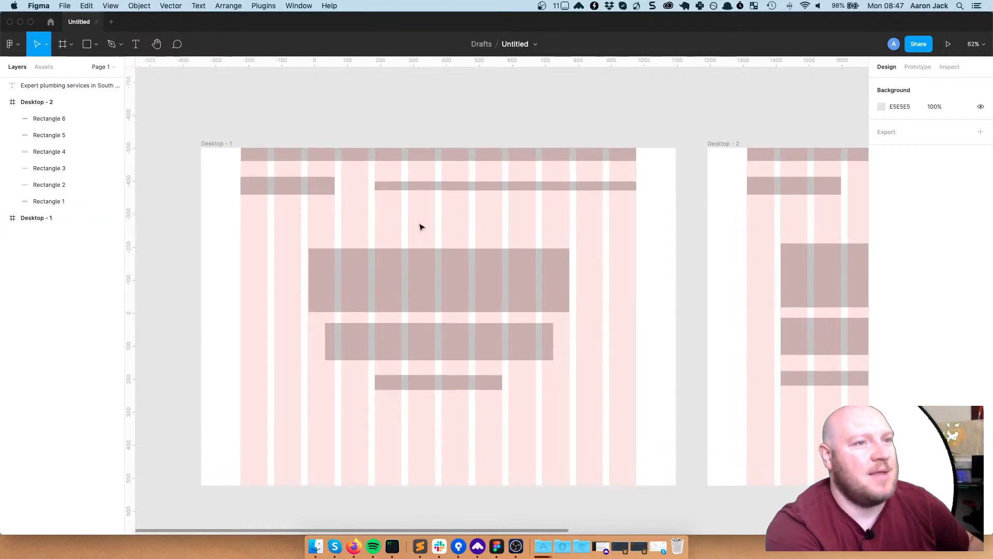
Stretch Desktop - 1's top bar to span the full 1440 frame width
{"action": "left_click", "coordinate": [246, 154]}
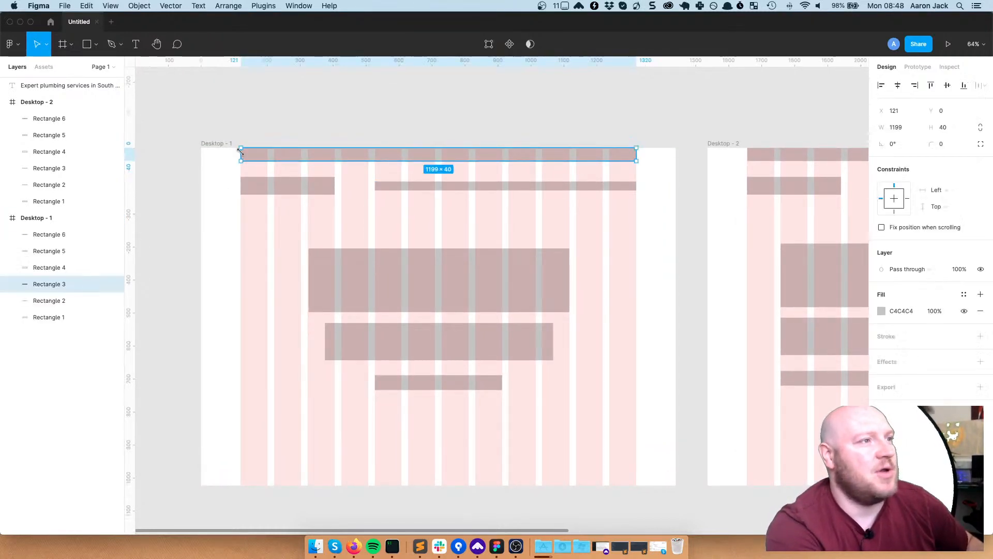
{"action": "left_click_drag", "start_coordinate": [240, 154], "coordinate": [198, 155]}
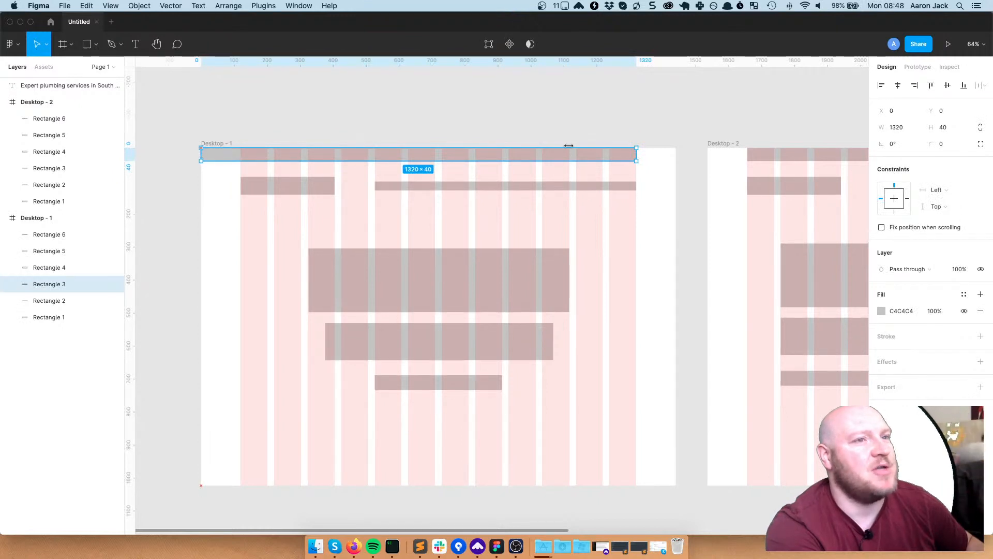
{"action": "left_click_drag", "start_coordinate": [639, 154], "coordinate": [677, 157]}
Check the sizes of the logo, nav, headline, subheading and button blocks in both frames
{"action": "left_click", "coordinate": [294, 186]}
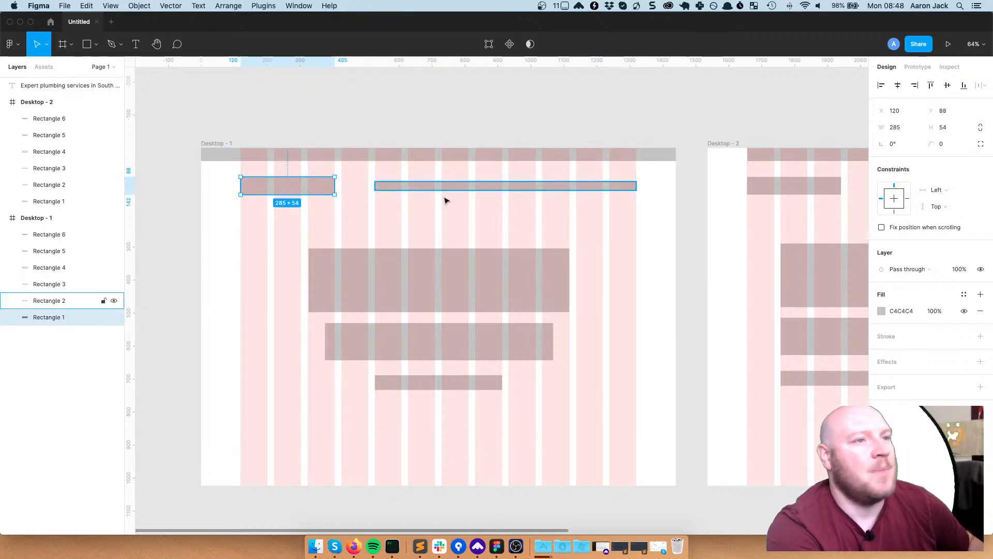
{"action": "left_click", "coordinate": [538, 189]}
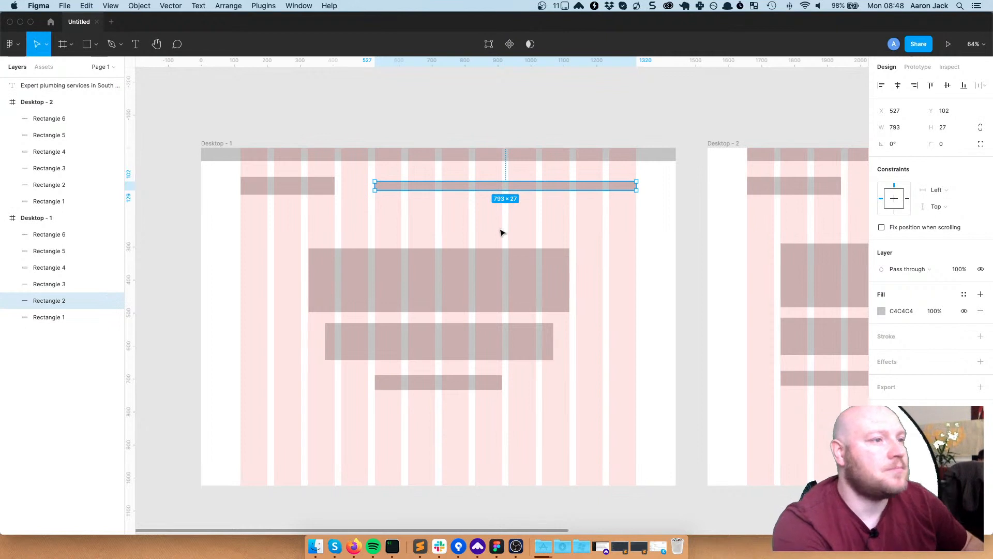
{"action": "left_click", "coordinate": [491, 279]}
{"action": "left_click", "coordinate": [486, 343]}
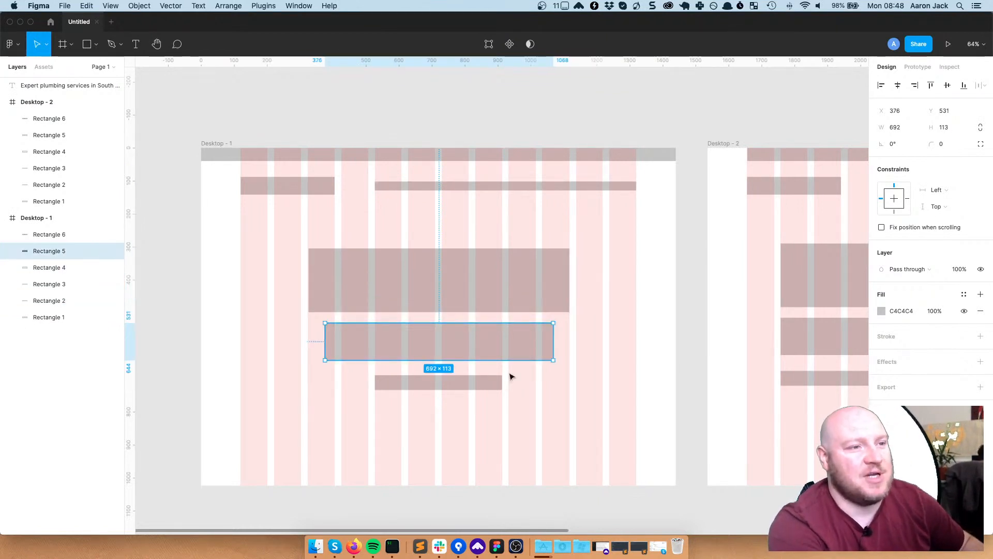
{"action": "left_click", "coordinate": [449, 385]}
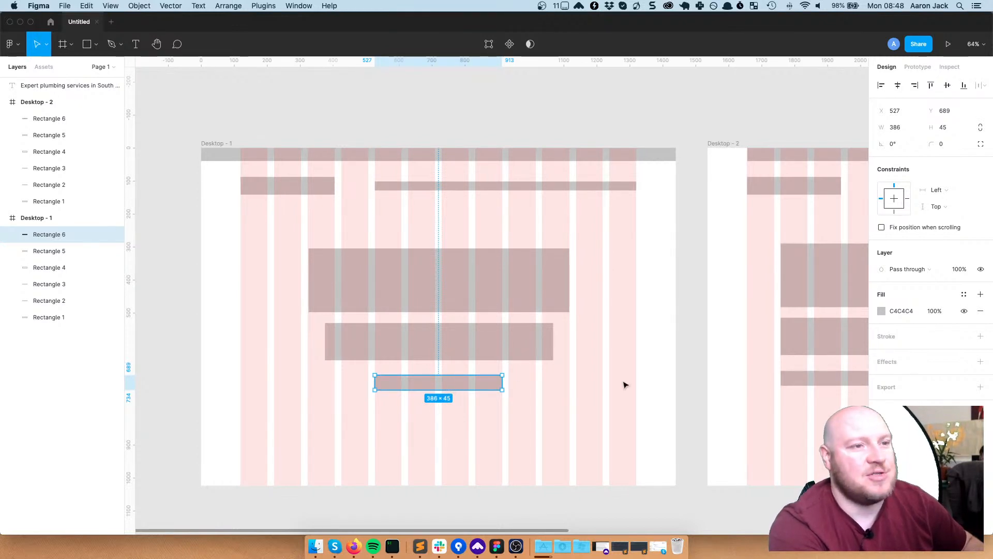
{"action": "scroll", "coordinate": [465, 337], "scroll_direction": "right", "scroll_amount": 10}
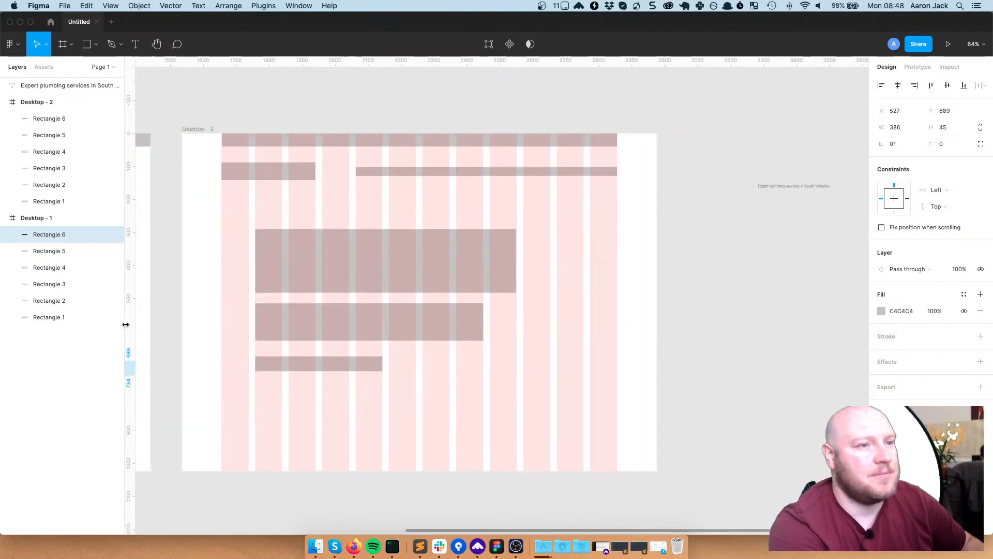
{"action": "left_click", "coordinate": [499, 279]}
{"action": "left_click", "coordinate": [487, 344]}
{"action": "left_click", "coordinate": [457, 301]}
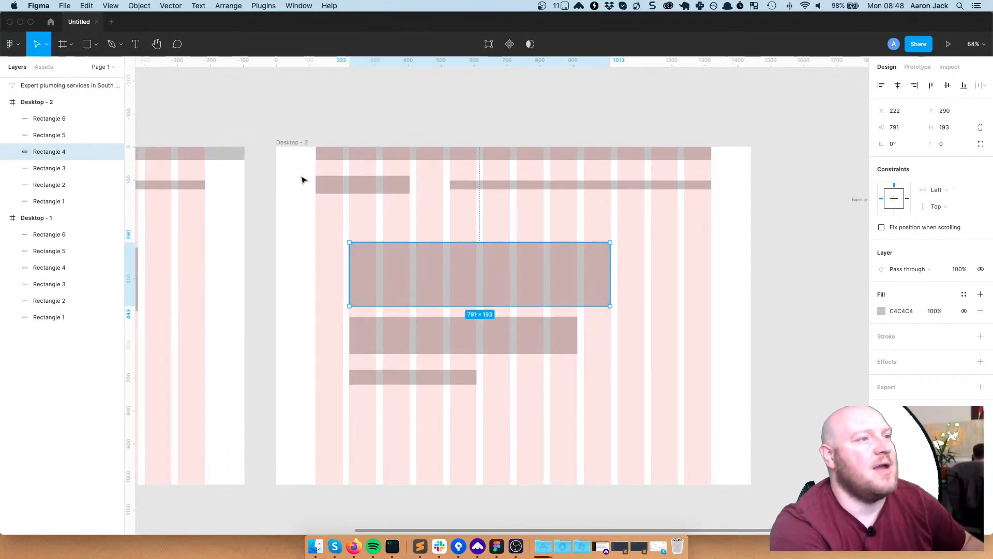
Stretch Desktop - 2's top bar from the frame's left edge to its right edge
{"action": "left_click", "coordinate": [317, 153]}
{"action": "left_click_drag", "start_coordinate": [268, 152], "coordinate": [277, 154]}
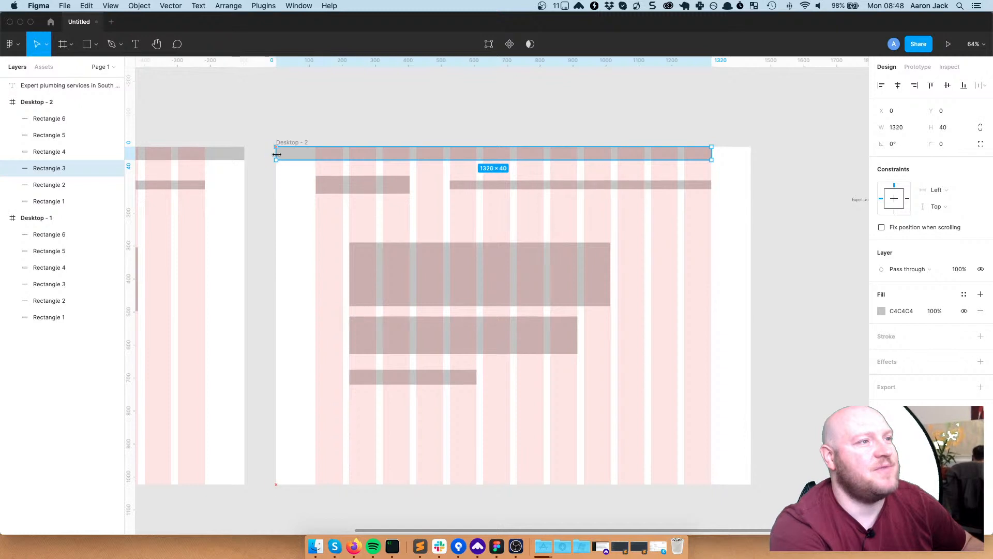
{"action": "left_click_drag", "start_coordinate": [713, 153], "coordinate": [747, 153]}
After a quick look at Sublime Text, place a new text box above Desktop - 2's hero block
{"action": "left_click", "coordinate": [713, 275]}
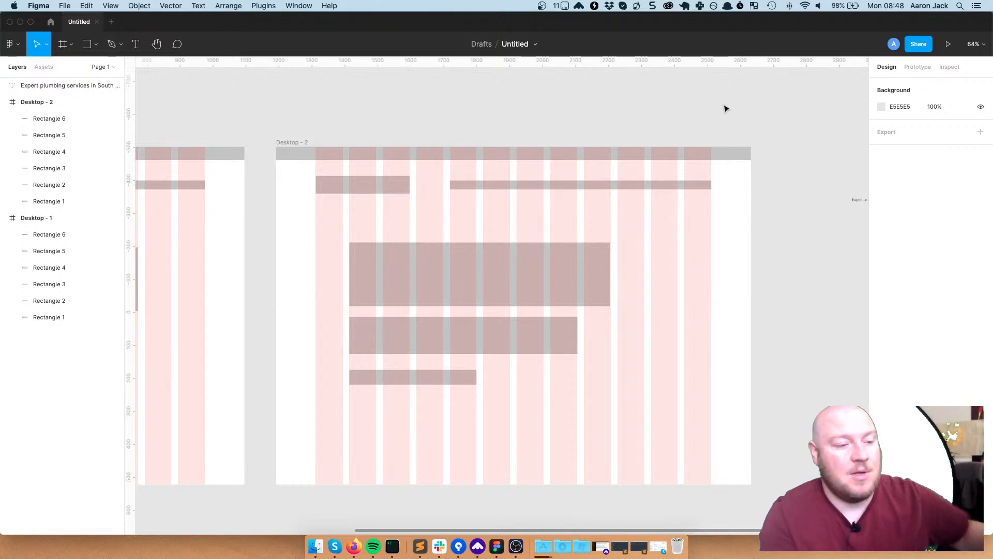
{"action": "left_click", "coordinate": [422, 542]}
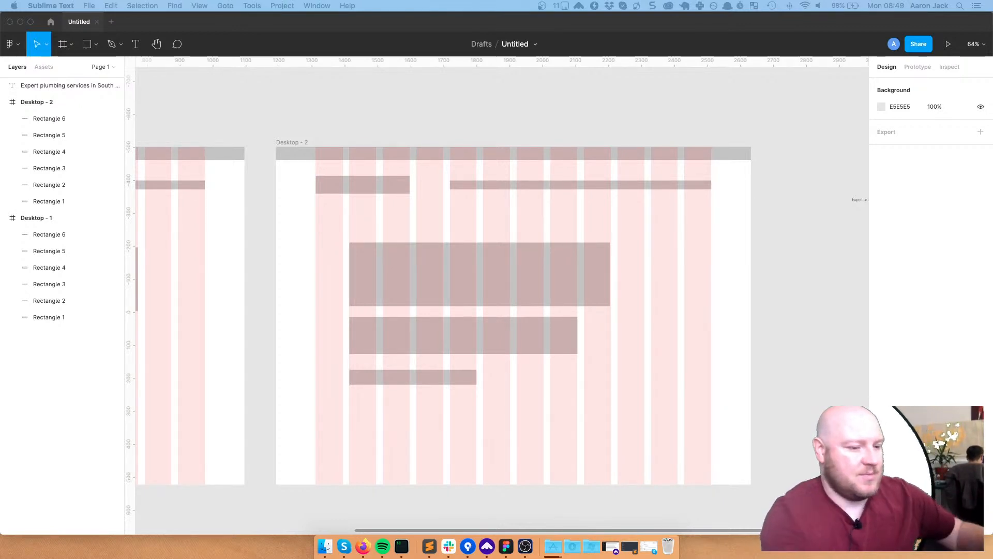
{"action": "left_click", "coordinate": [578, 152]}
{"action": "left_click", "coordinate": [574, 152]}
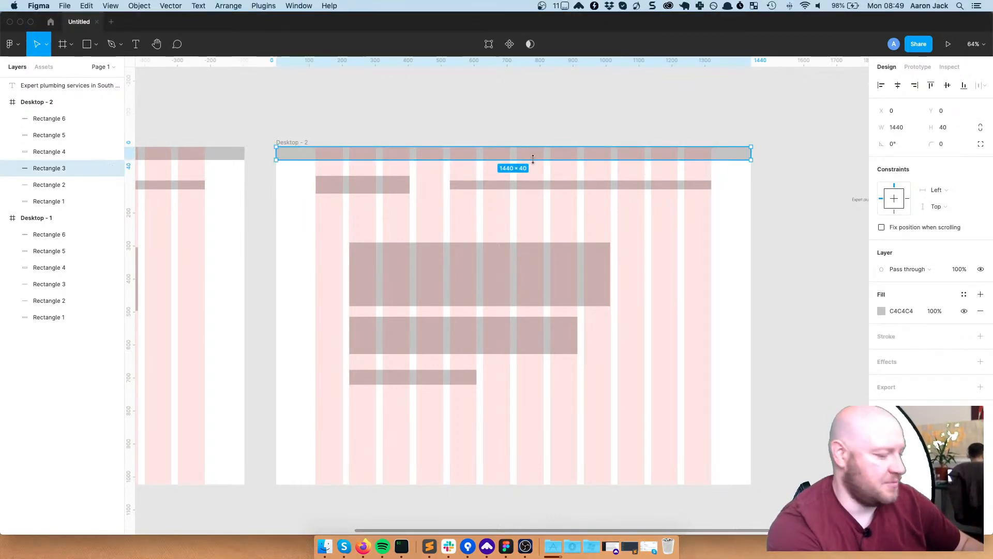
{"action": "key", "text": "t"}
{"action": "left_click", "coordinate": [460, 216]}
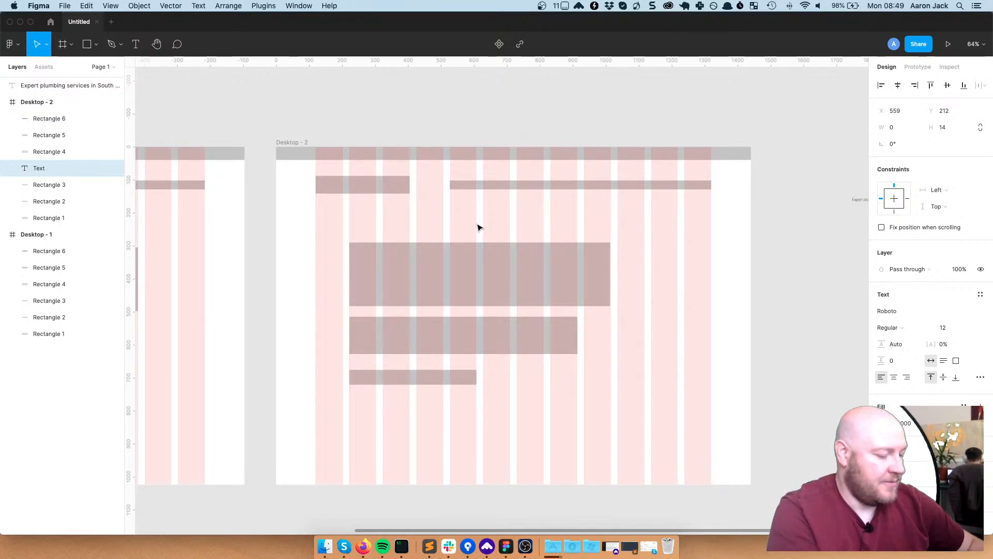
Write 'IN the event of an emergency, call us on:' followed by the hotline phone number
{"action": "type", "text": "F"}
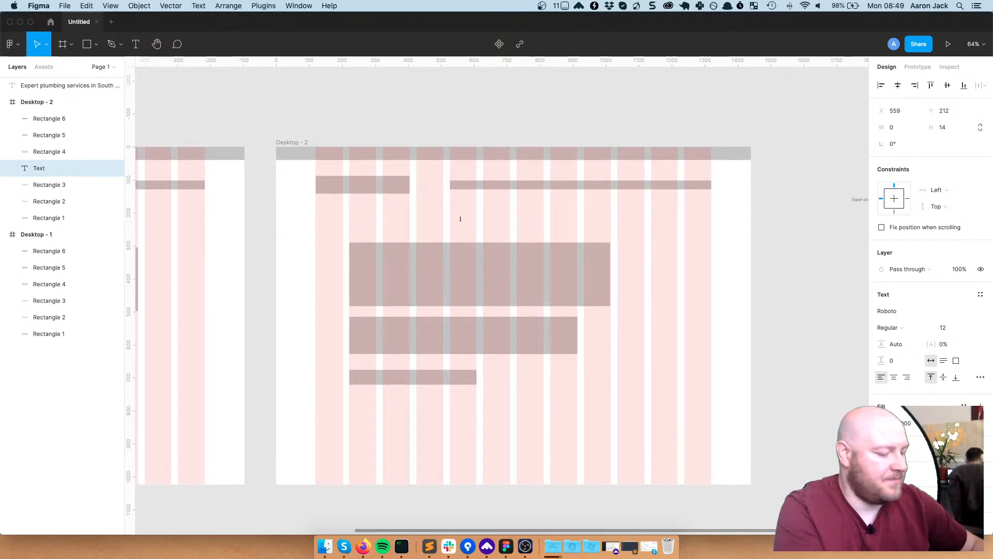
{"action": "type", "text": " the"}
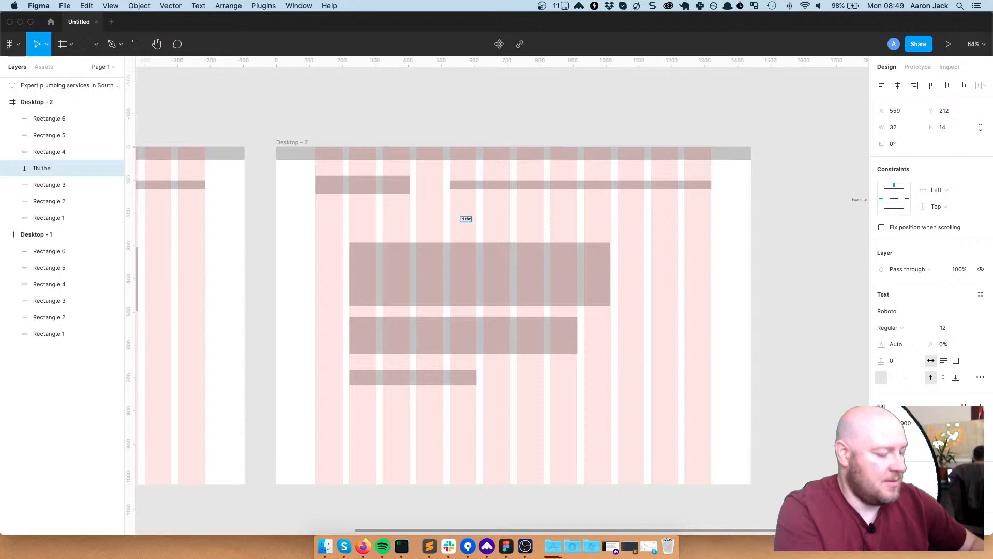
{"action": "type", "text": " event of an emergency, call"}
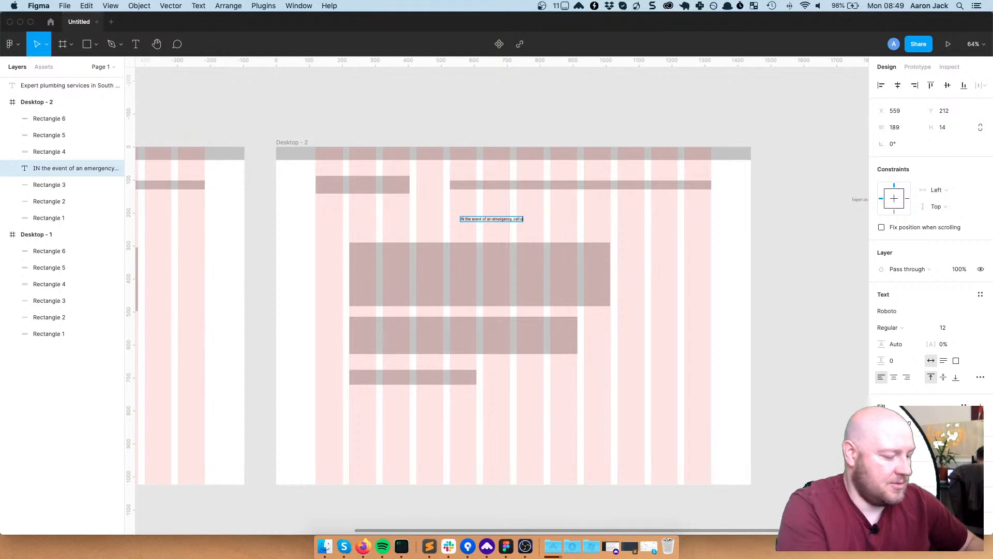
{"action": "type", "text": "on"}
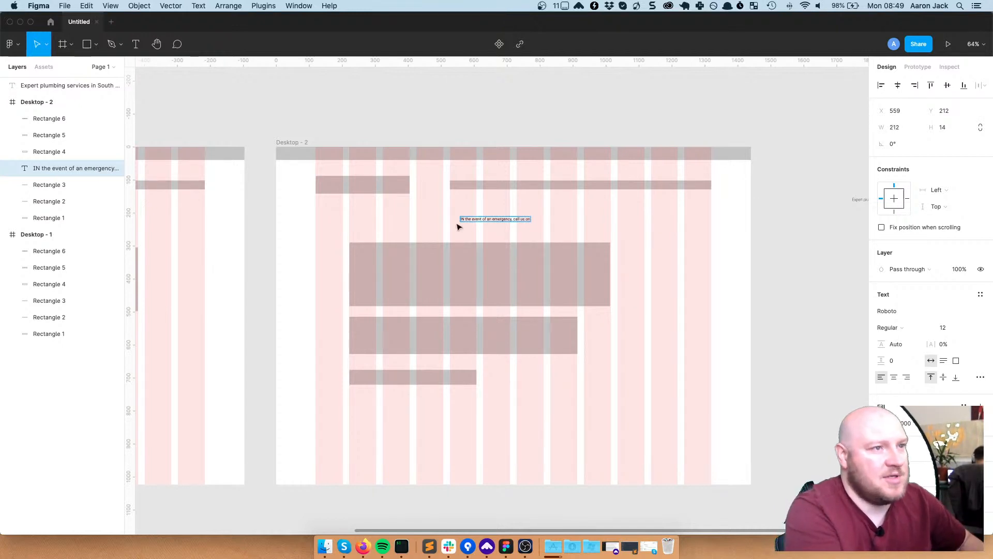
{"action": "key", "text": "Escape"}
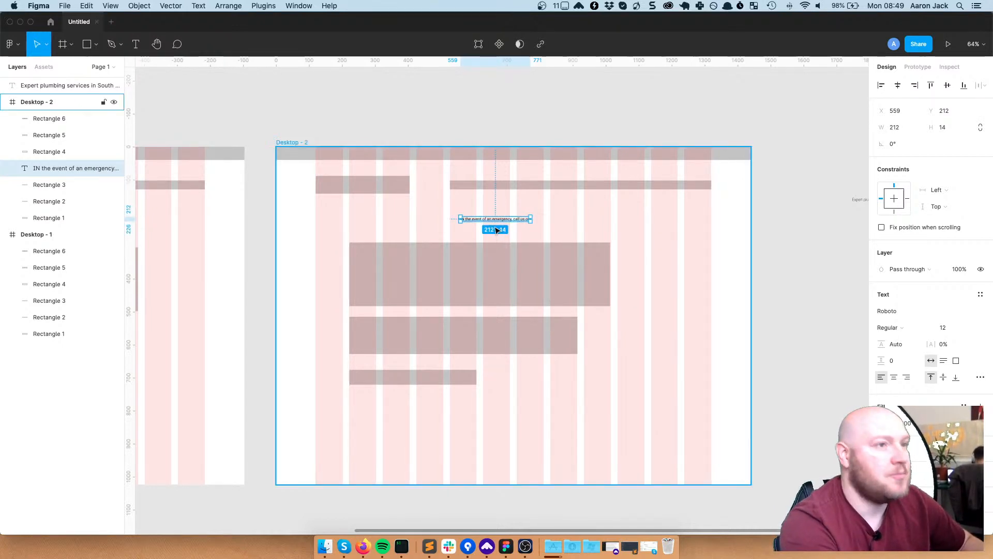
{"action": "scroll", "coordinate": [495, 230], "scroll_direction": "up", "scroll_amount": 5}
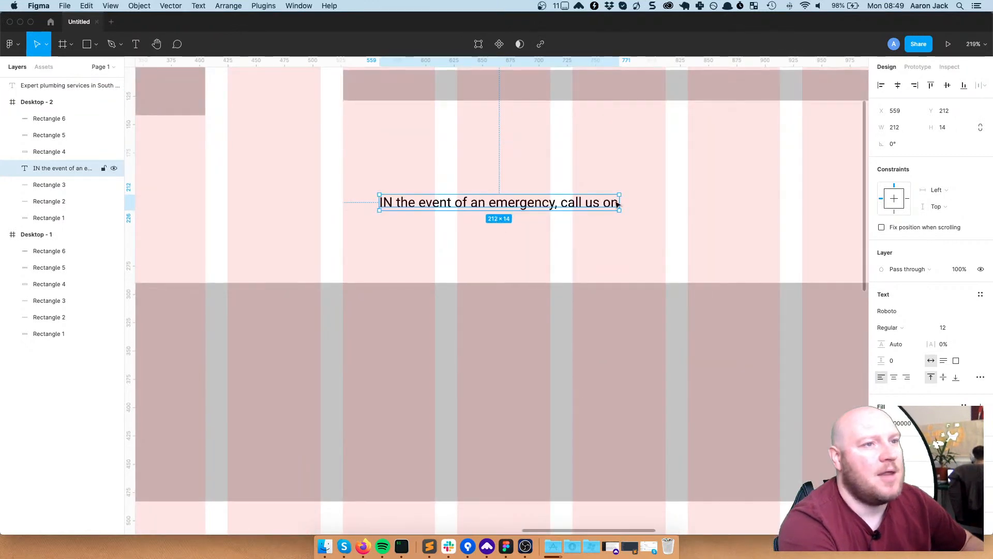
{"action": "double_click", "coordinate": [617, 203]}
{"action": "left_click", "coordinate": [618, 203]}
{"action": "type", "text": ":"}
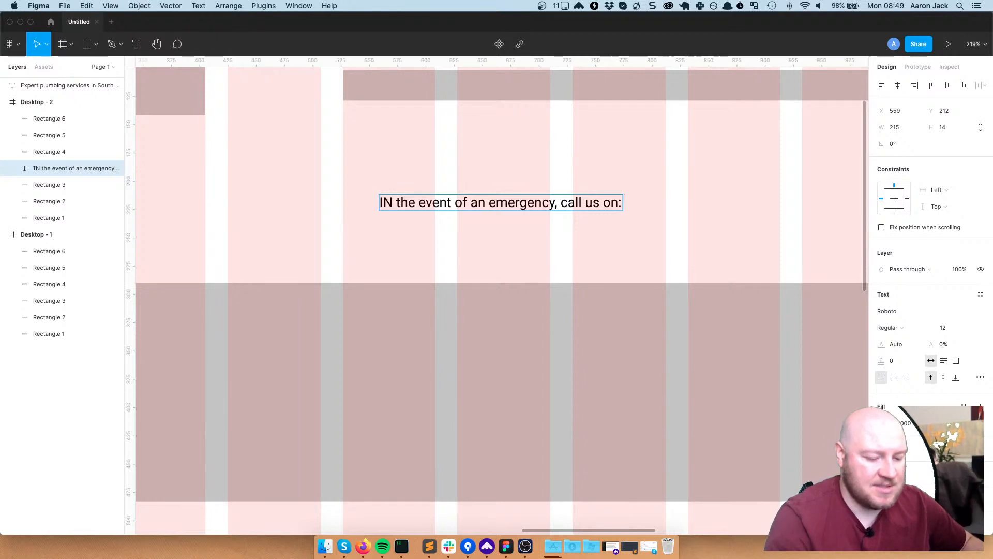
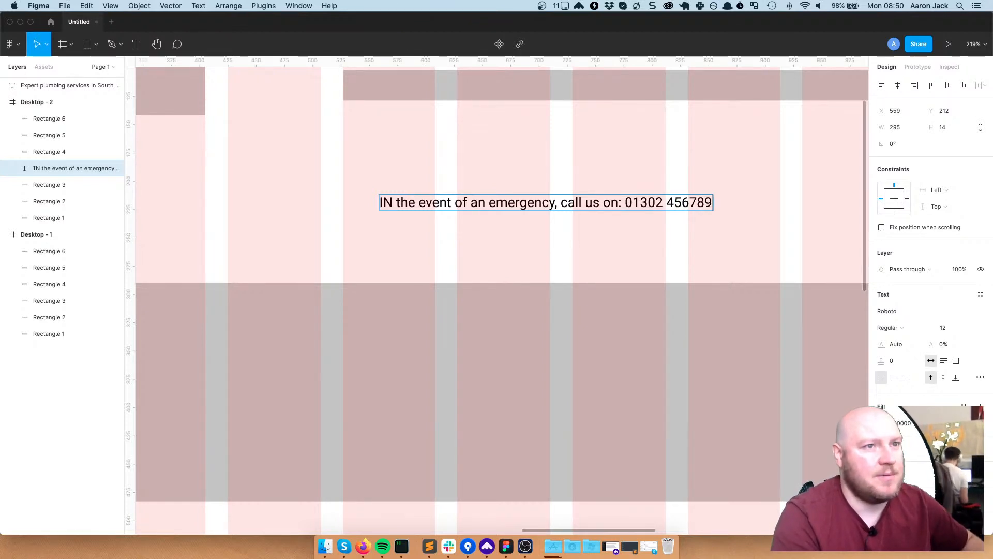
Correct 'IN' to 'In' at the start of the emergency sentence
{"action": "left_click", "coordinate": [543, 217]}
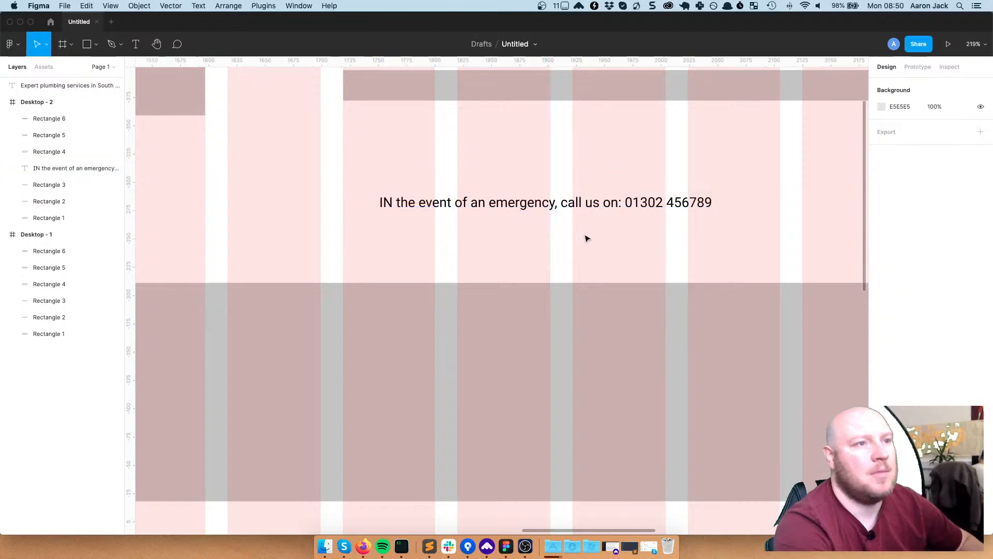
{"action": "double_click", "coordinate": [392, 206]}
{"action": "key", "text": "Escape"}
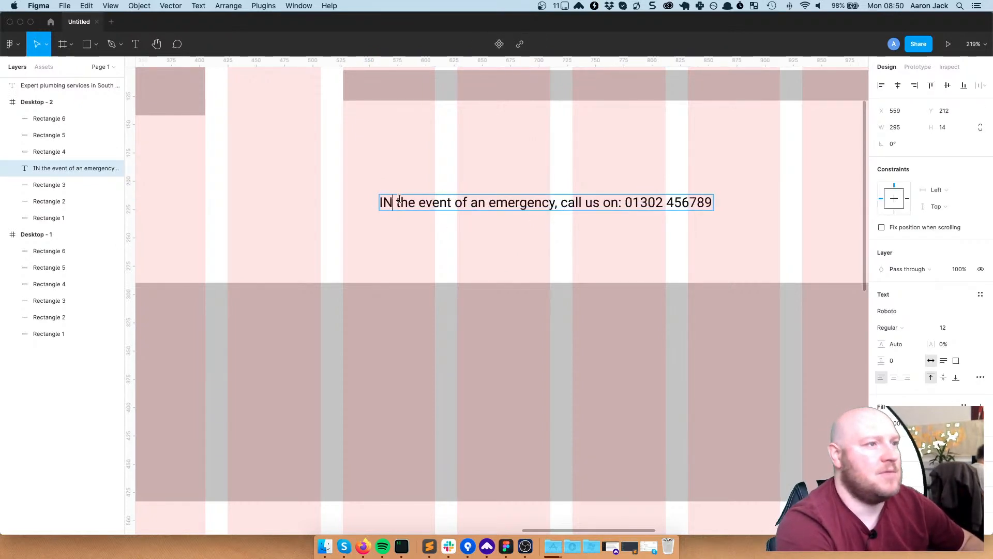
{"action": "key", "text": "BackSpace"}
{"action": "type", "text": "n"}
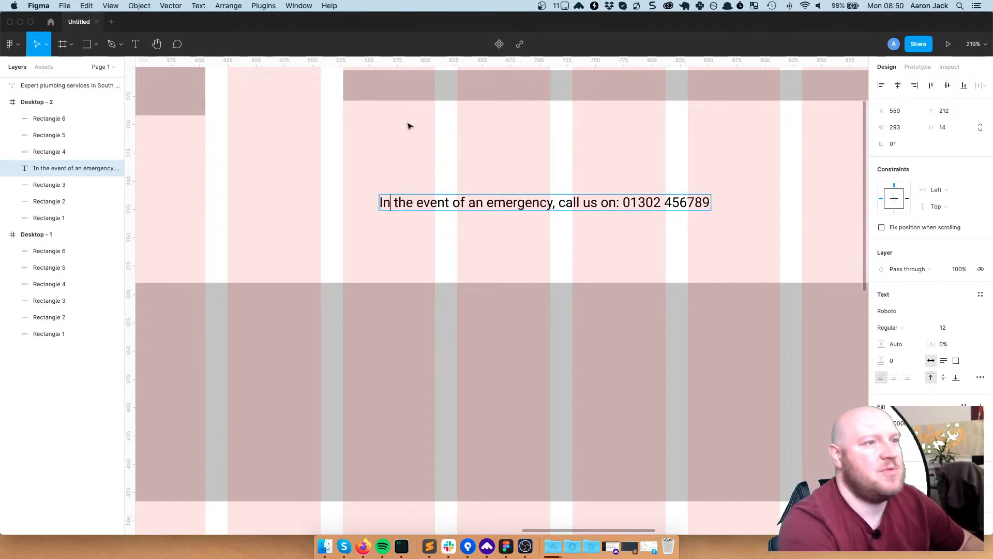
{"action": "key", "text": "Escape"}
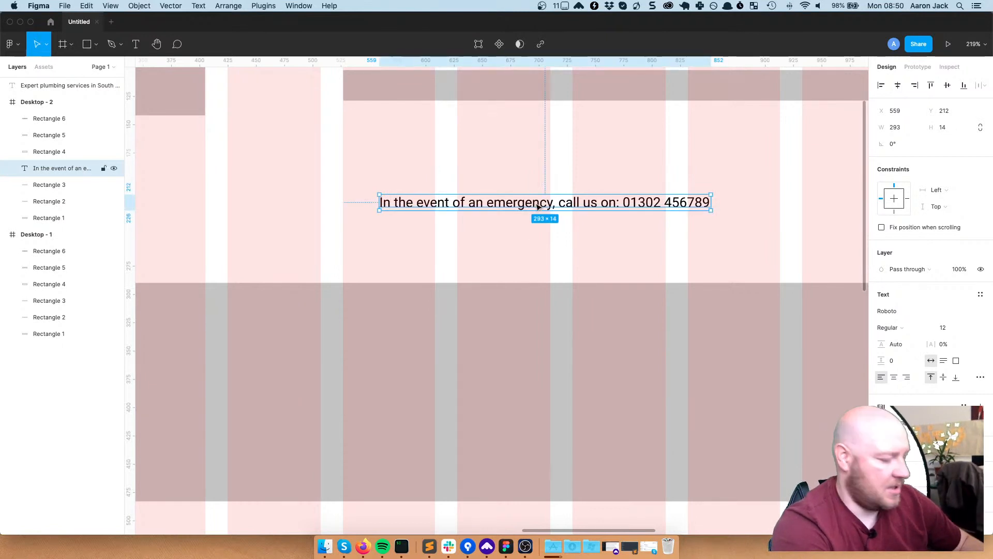
Duplicate the sentence below itself and reword the copy to 'Emergency repair hotline:' plus the number
{"action": "left_click_drag", "start_coordinate": [538, 206], "coordinate": [538, 234]}
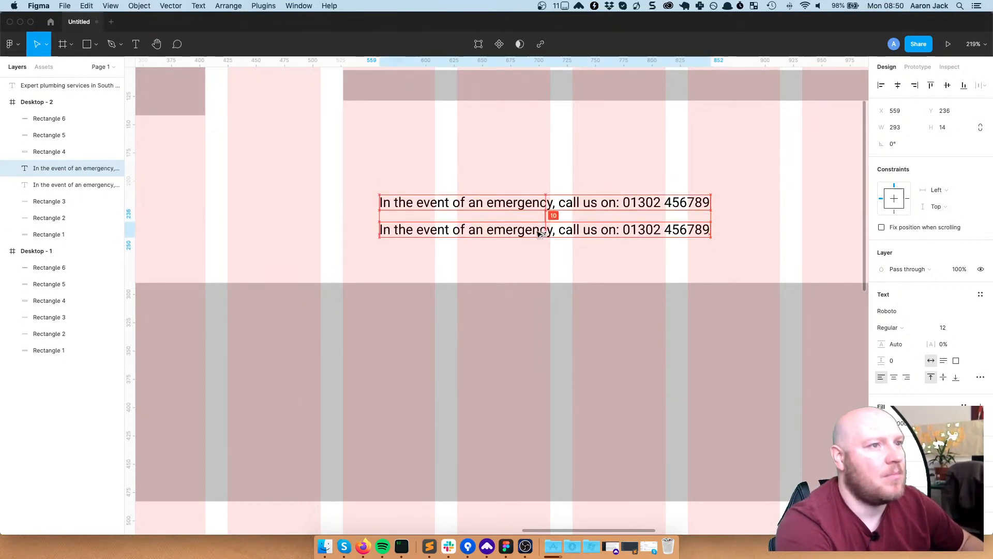
{"action": "double_click", "coordinate": [538, 234]}
{"action": "left_click", "coordinate": [590, 230]}
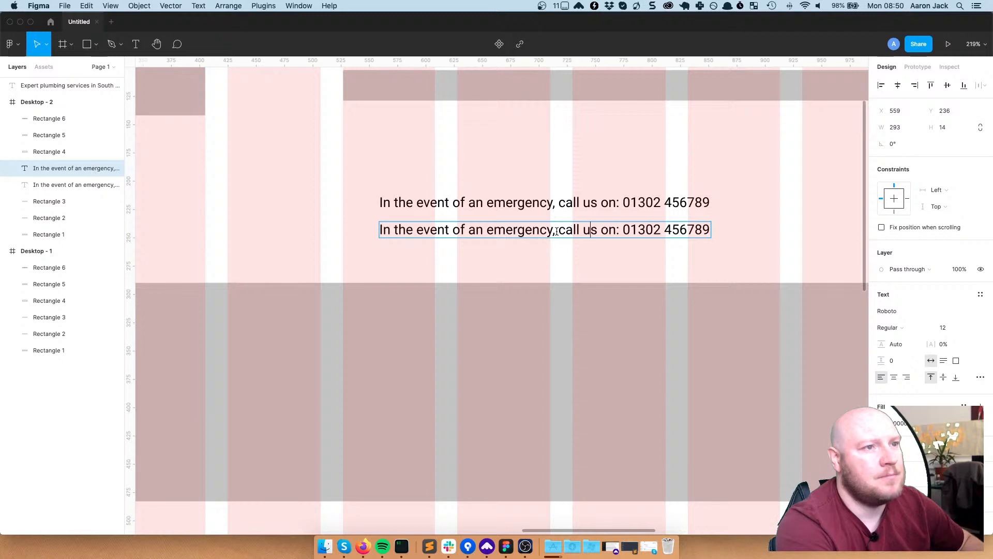
{"action": "left_click_drag", "start_coordinate": [553, 231], "coordinate": [355, 224]}
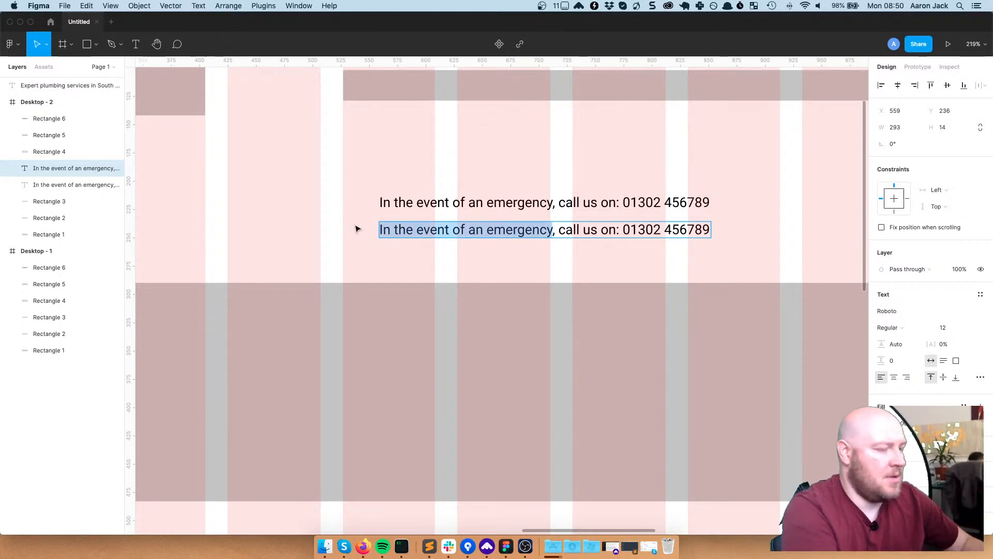
{"action": "type", "text": "Emer"}
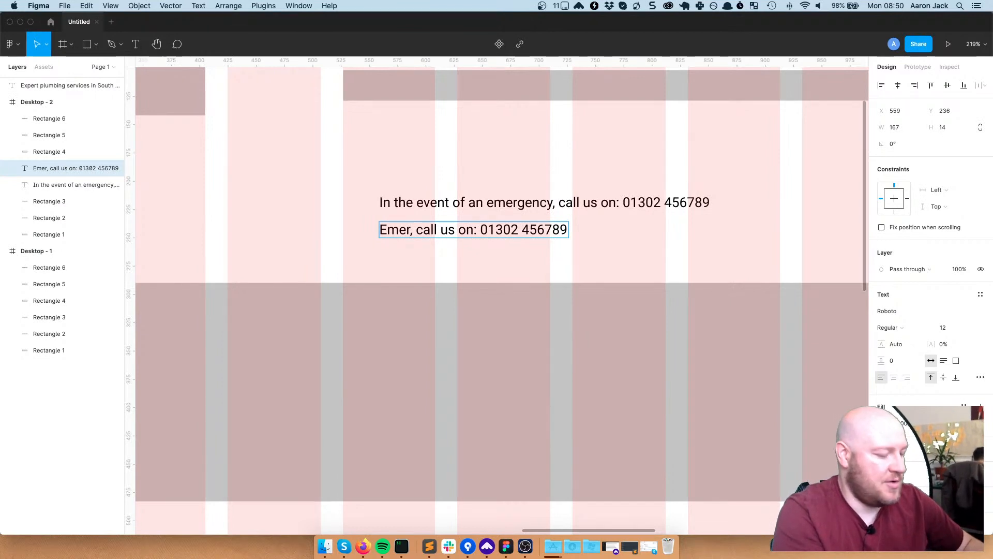
{"action": "type", "text": "gency "}
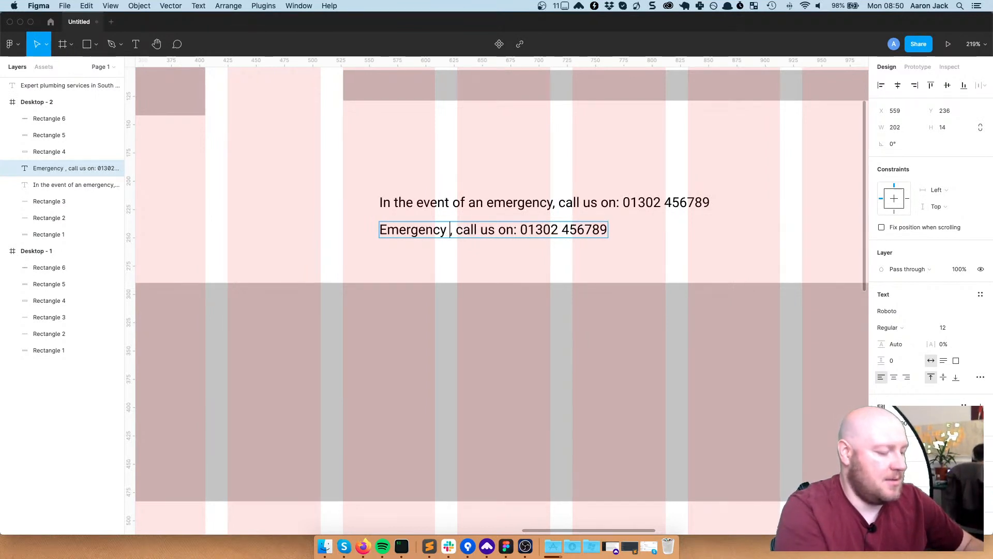
{"action": "type", "text": "repair h"}
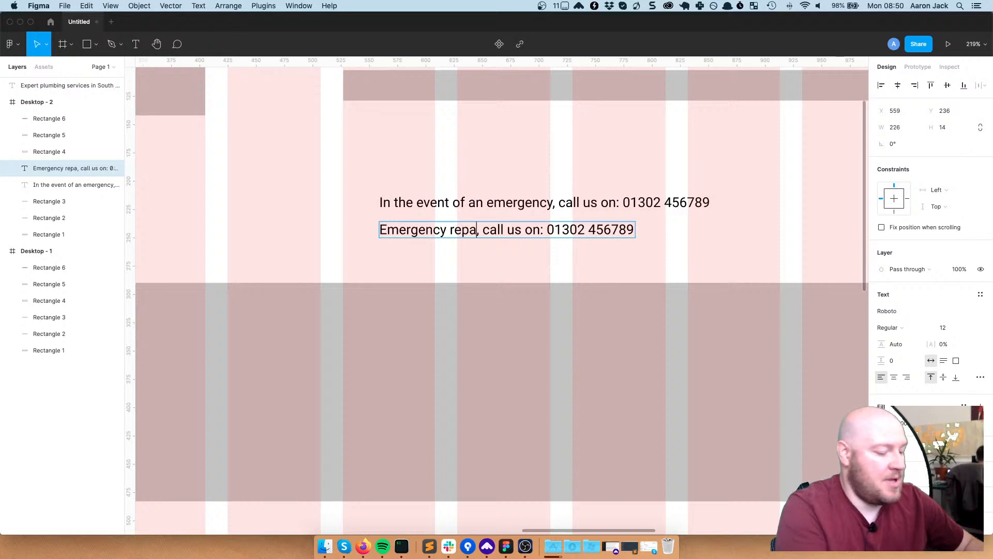
{"action": "type", "text": "otline"}
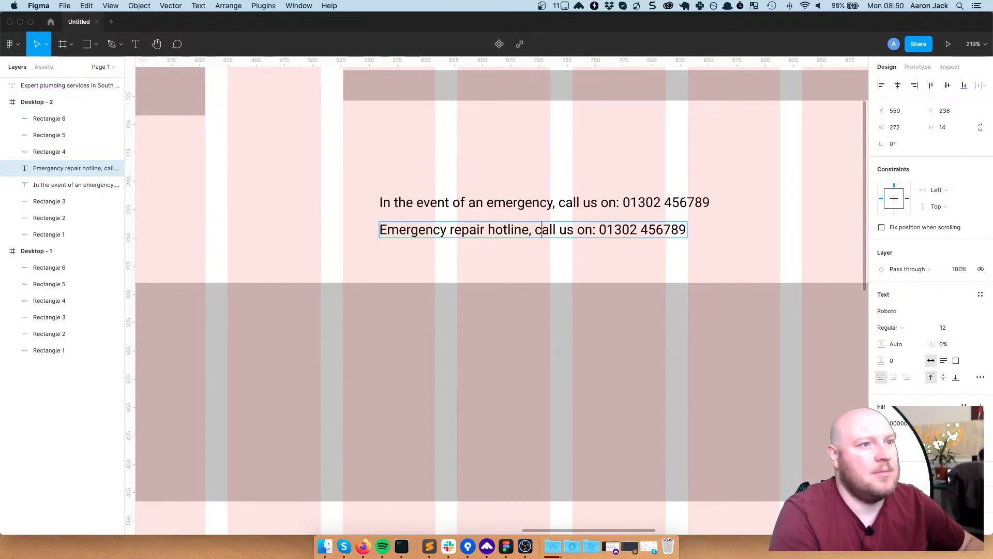
{"action": "key", "text": "Right"}
{"action": "key", "text": "Right"}
{"action": "key", "text": "Right"}
{"action": "key", "text": "Right"}
{"action": "key", "text": "Right"}
{"action": "key", "text": "Right"}
{"action": "key", "text": "Right"}
{"action": "key", "text": "Right"}
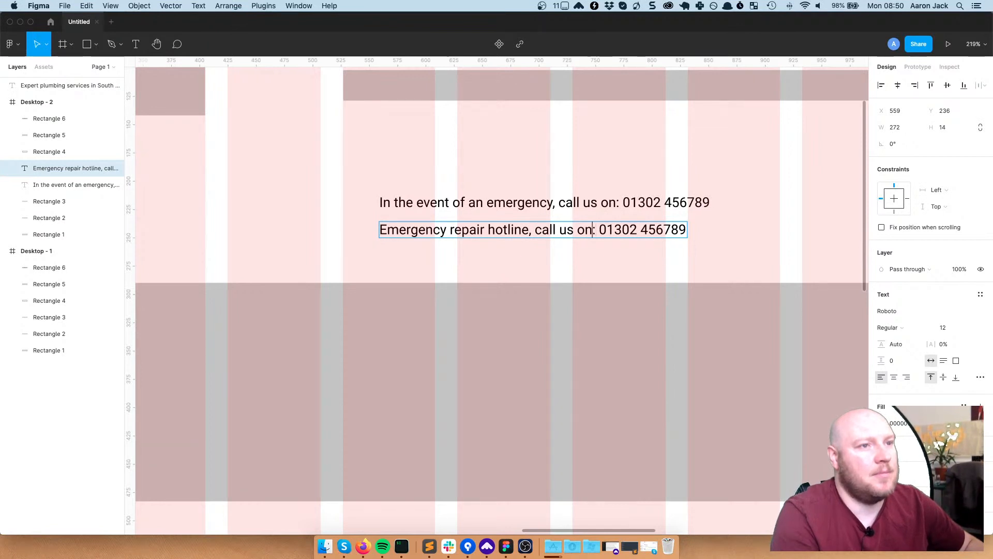
{"action": "key", "text": "BackSpace"}
{"action": "key", "text": "BackSpace"}
{"action": "key", "text": "BackSpace"}
{"action": "key", "text": "BackSpace"}
{"action": "key", "text": "BackSpace"}
{"action": "key", "text": "BackSpace"}
{"action": "key", "text": "BackSpace"}
{"action": "key", "text": "BackSpace"}
{"action": "key", "text": "BackSpace"}
{"action": "key", "text": "BackSpace"}
{"action": "key", "text": "BackSpace"}
{"action": "key", "text": "BackSpace"}
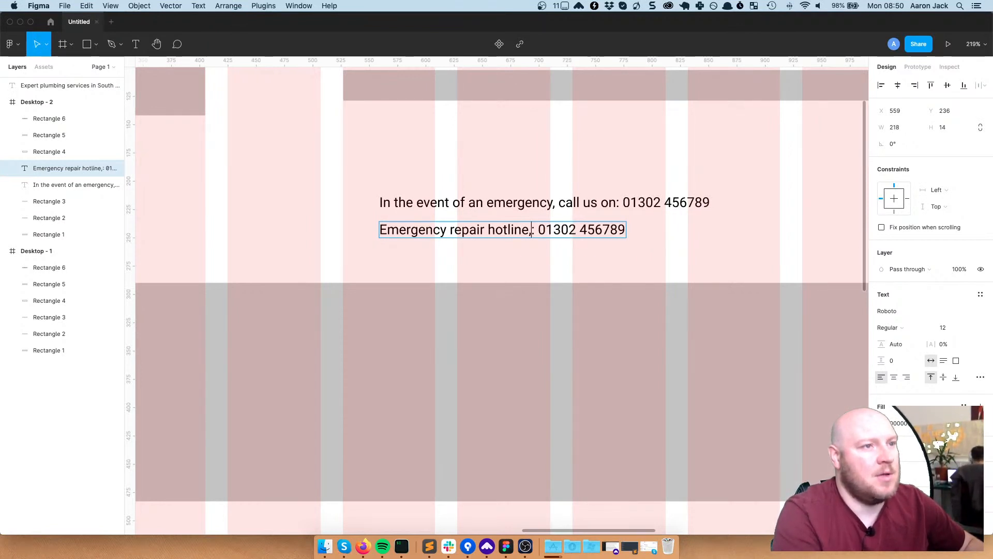
{"action": "left_click", "coordinate": [580, 348]}
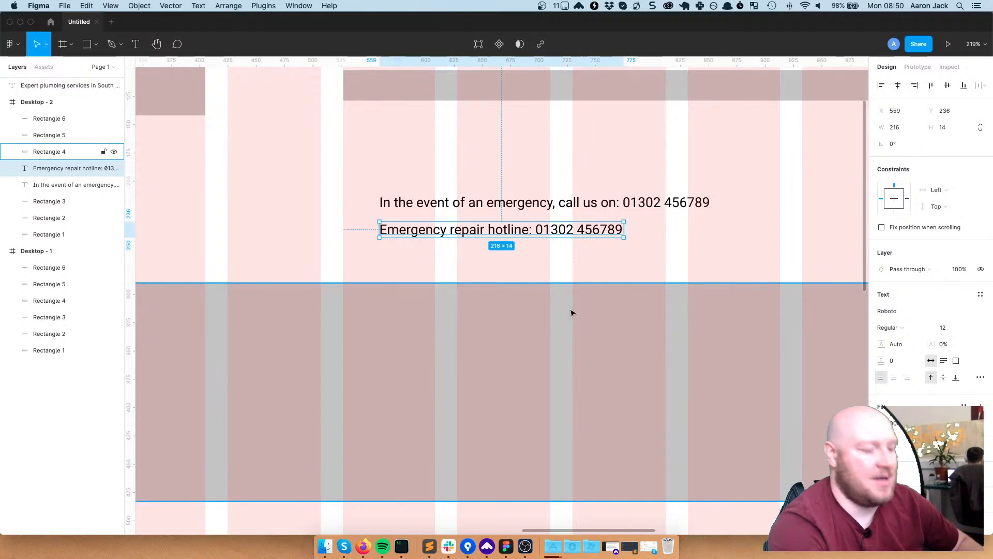
{"action": "scroll", "coordinate": [571, 278], "scroll_direction": "down", "scroll_amount": 1}
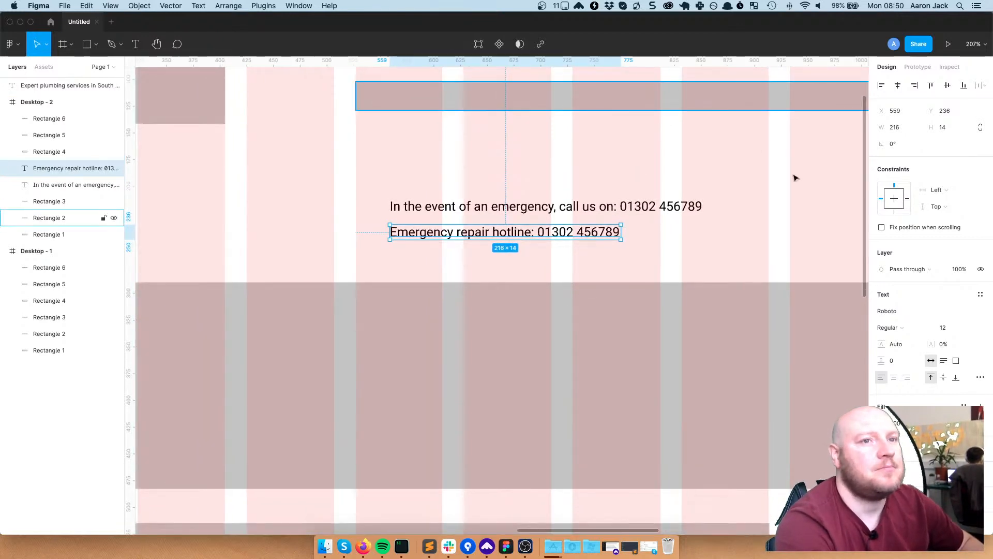
{"action": "left_click", "coordinate": [622, 210]}
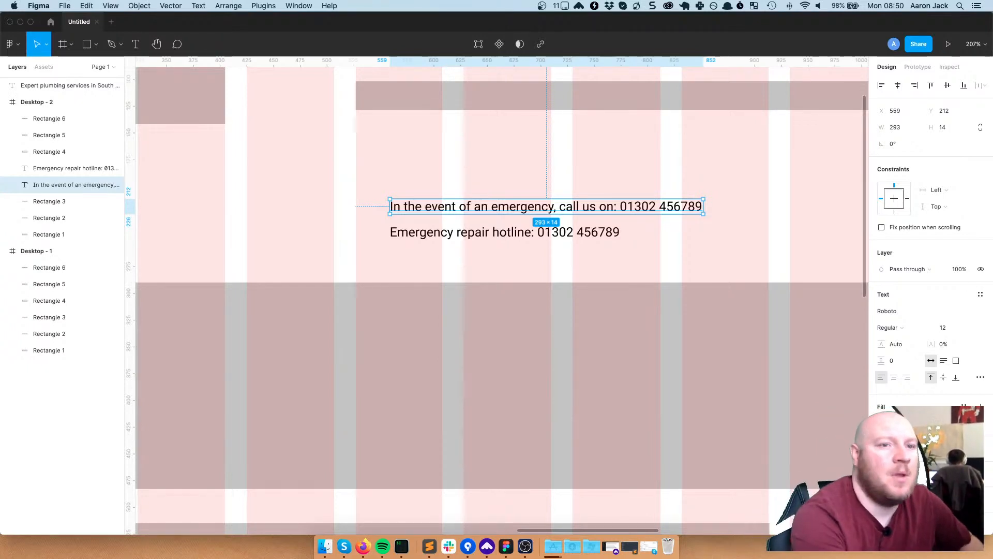
Set both the emergency sentence and the hotline text to font size 16
{"action": "left_click", "coordinate": [944, 329]}
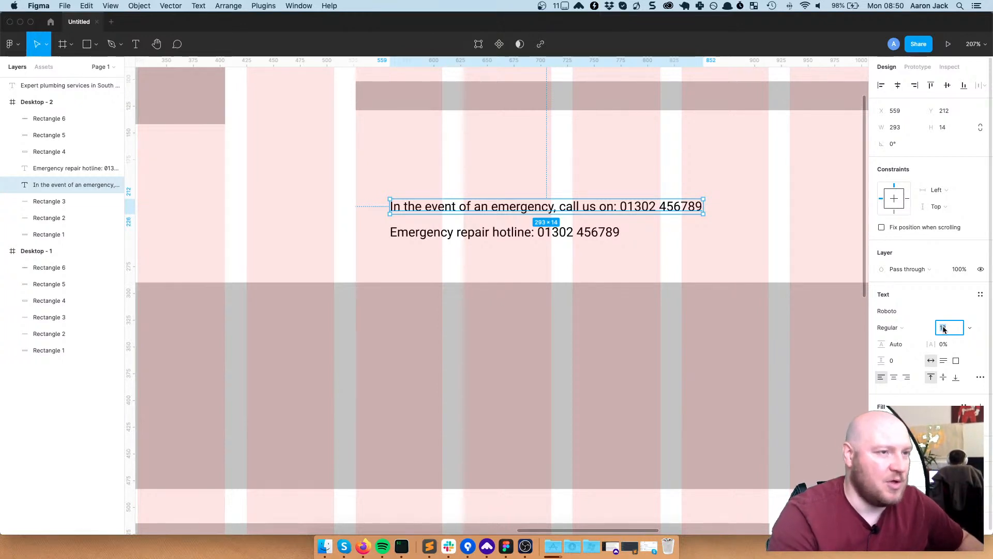
{"action": "type", "text": "1"}
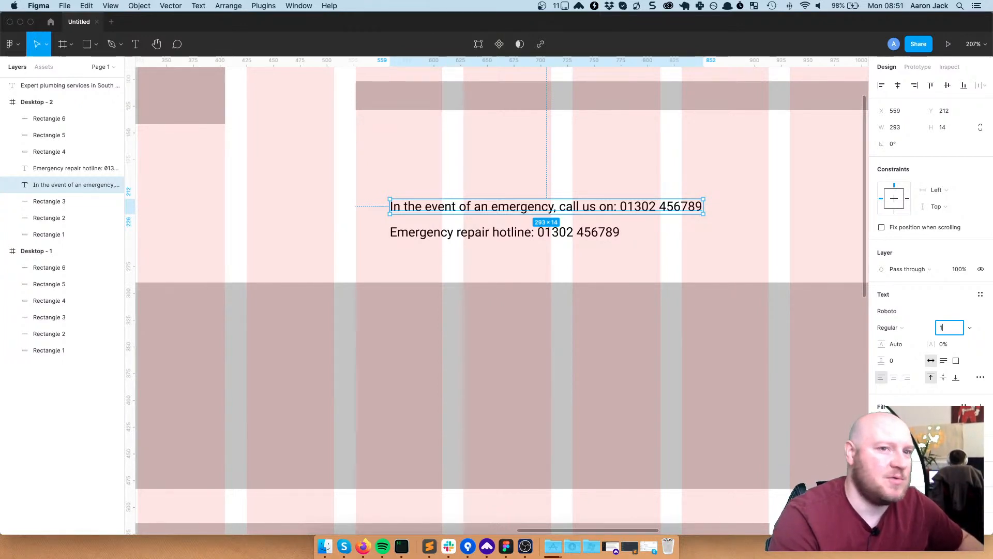
{"action": "type", "text": "6"}
{"action": "key", "text": "Return"}
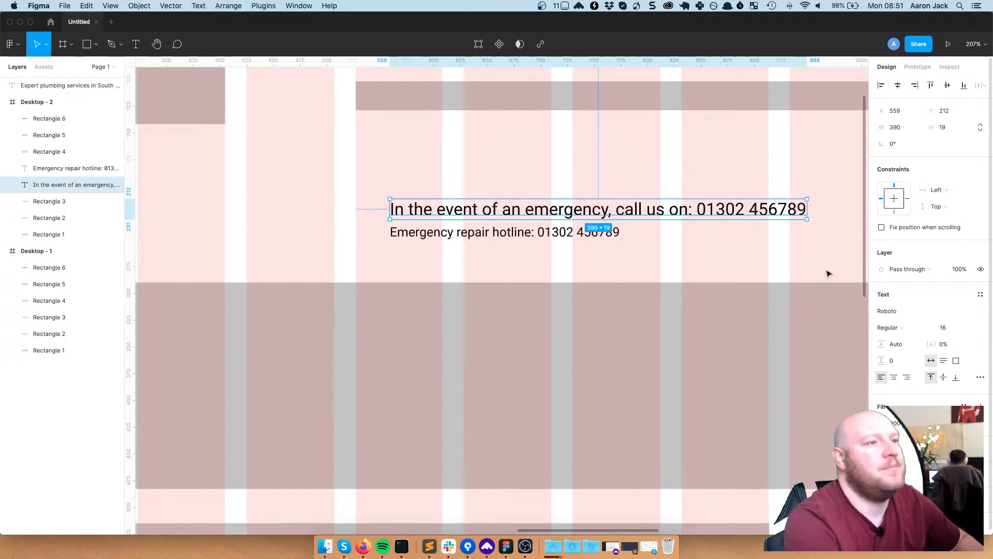
{"action": "left_click", "coordinate": [526, 243]}
{"action": "left_click", "coordinate": [942, 330]}
{"action": "type", "text": "16"}
{"action": "key", "text": "Return"}
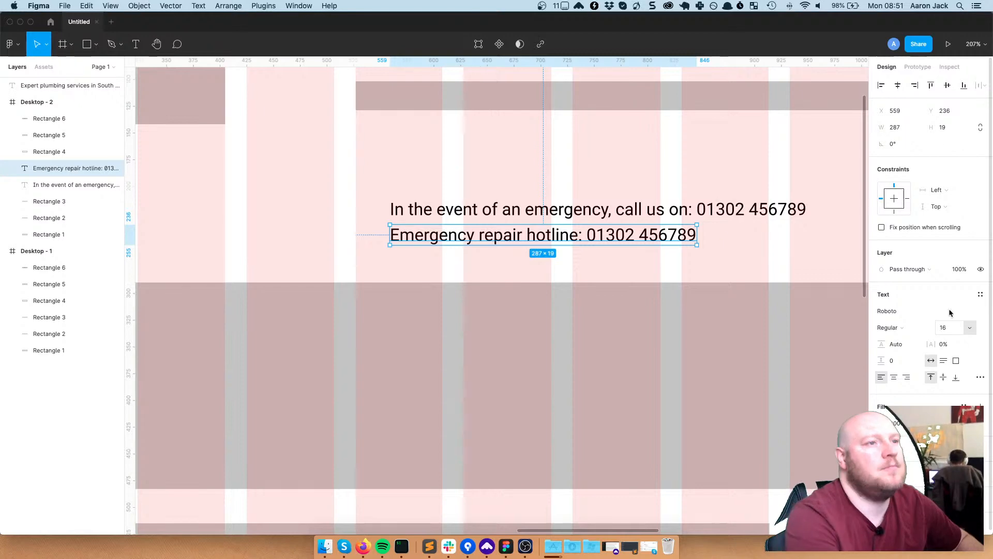
{"action": "left_click", "coordinate": [575, 264]}
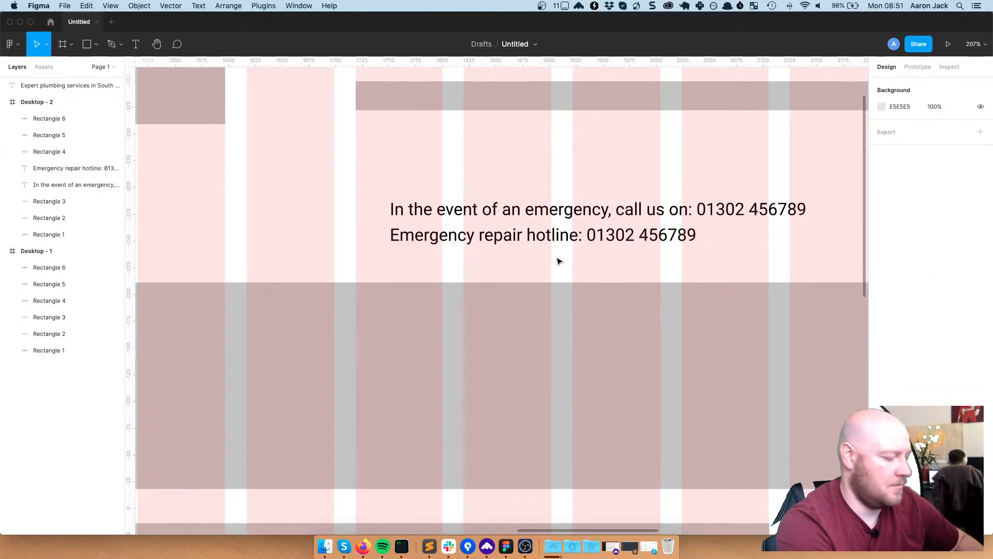
Move the emergency sentence into Desktop - 2's top bar and centre it horizontally
{"action": "scroll", "coordinate": [559, 260], "scroll_direction": "down", "scroll_amount": 10}
{"action": "scroll", "coordinate": [557, 260], "scroll_direction": "up", "scroll_amount": 5}
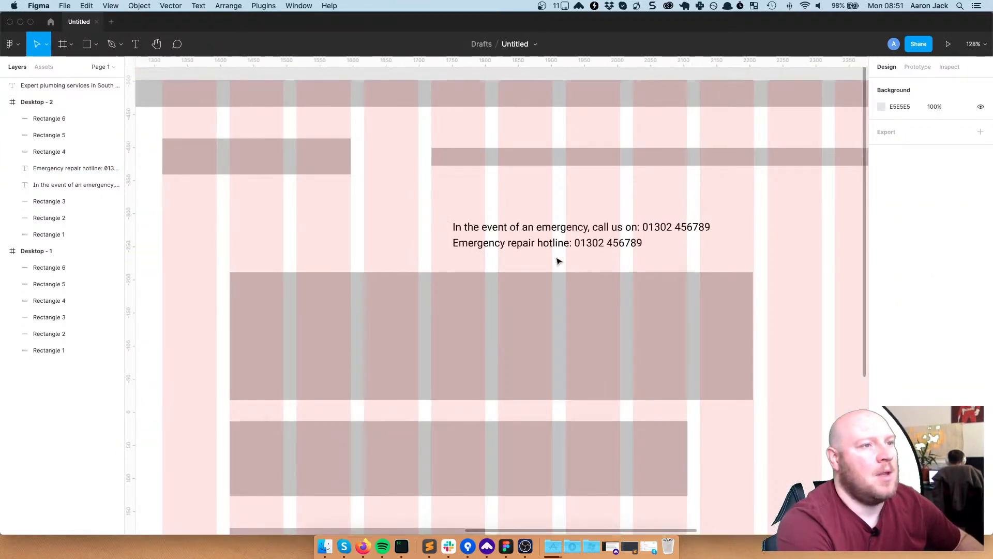
{"action": "left_click", "coordinate": [568, 228]}
{"action": "left_click_drag", "start_coordinate": [577, 230], "coordinate": [500, 98]}
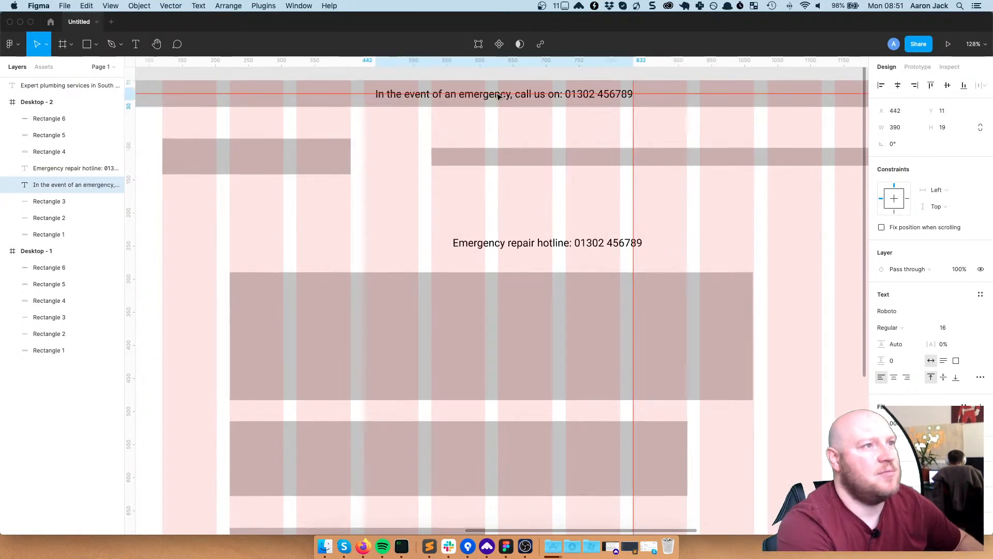
{"action": "left_click_drag", "start_coordinate": [564, 242], "coordinate": [549, 193]}
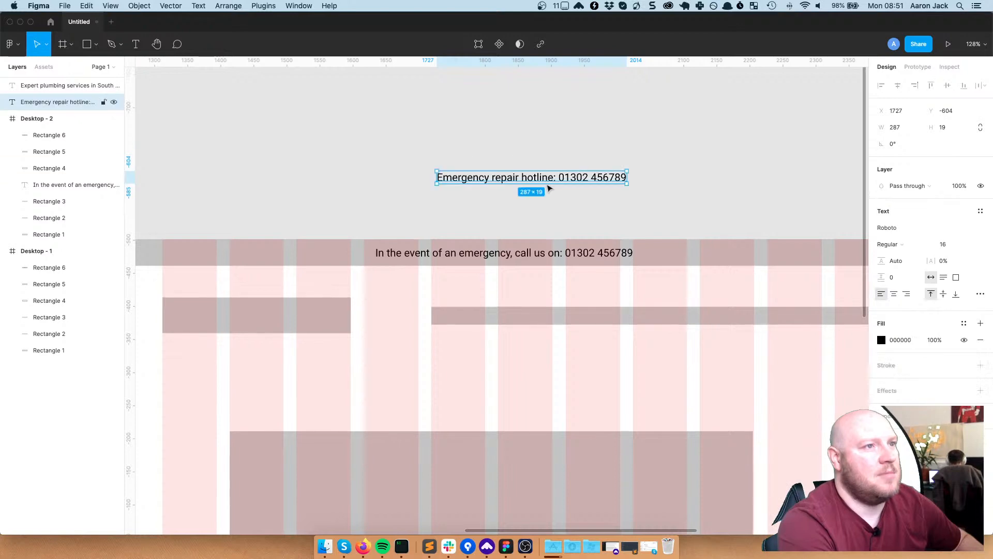
{"action": "left_click", "coordinate": [623, 361]}
{"action": "scroll", "coordinate": [548, 374], "scroll_direction": "down", "scroll_amount": 6, "text": "ctrl"}
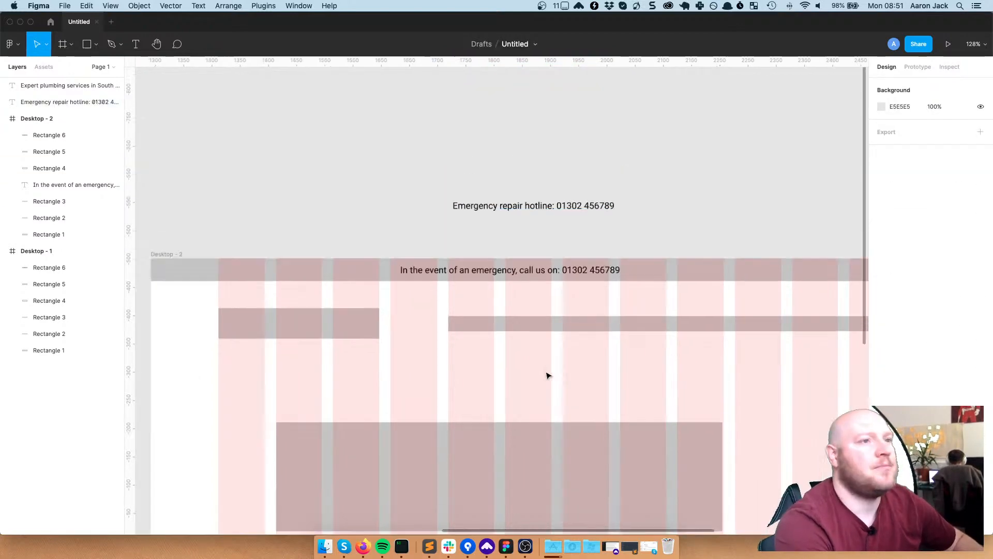
{"action": "scroll", "coordinate": [548, 374], "scroll_direction": "up", "scroll_amount": 5, "text": "ctrl"}
{"action": "scroll", "coordinate": [547, 374], "scroll_direction": "down", "scroll_amount": 5, "text": "ctrl"}
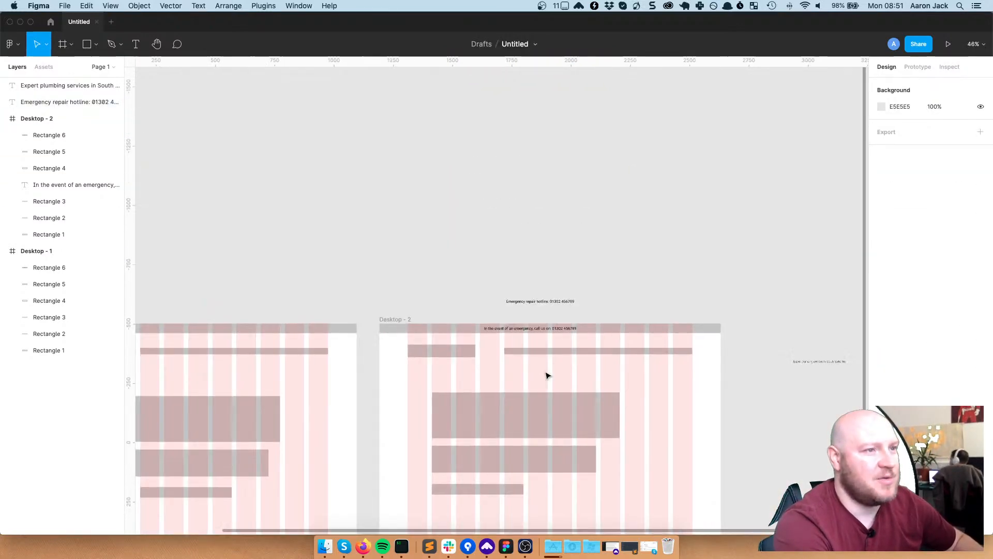
{"action": "scroll", "coordinate": [548, 375], "scroll_direction": "up", "scroll_amount": 2, "text": "ctrl"}
{"action": "scroll", "coordinate": [547, 375], "scroll_direction": "up", "scroll_amount": 4, "text": "ctrl"}
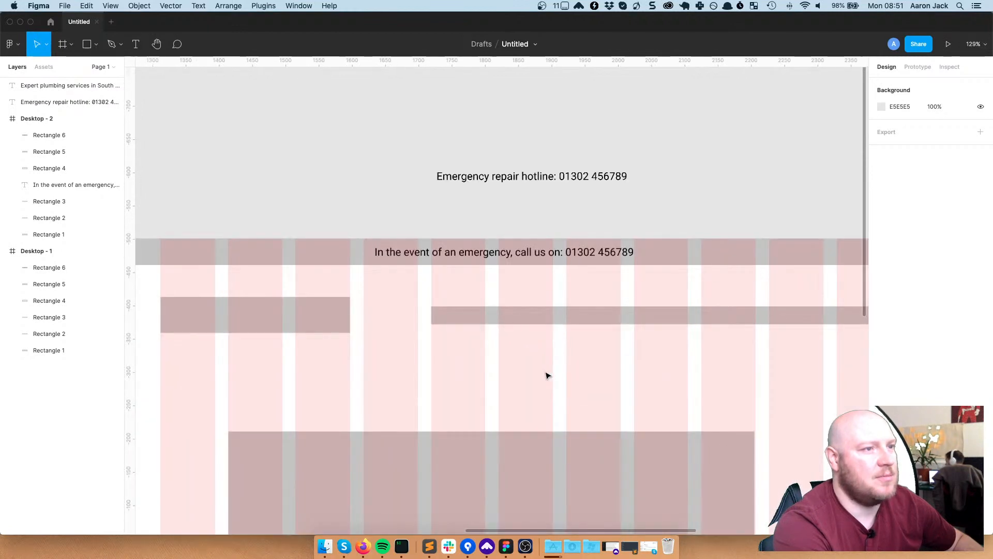
{"action": "left_click", "coordinate": [563, 253]}
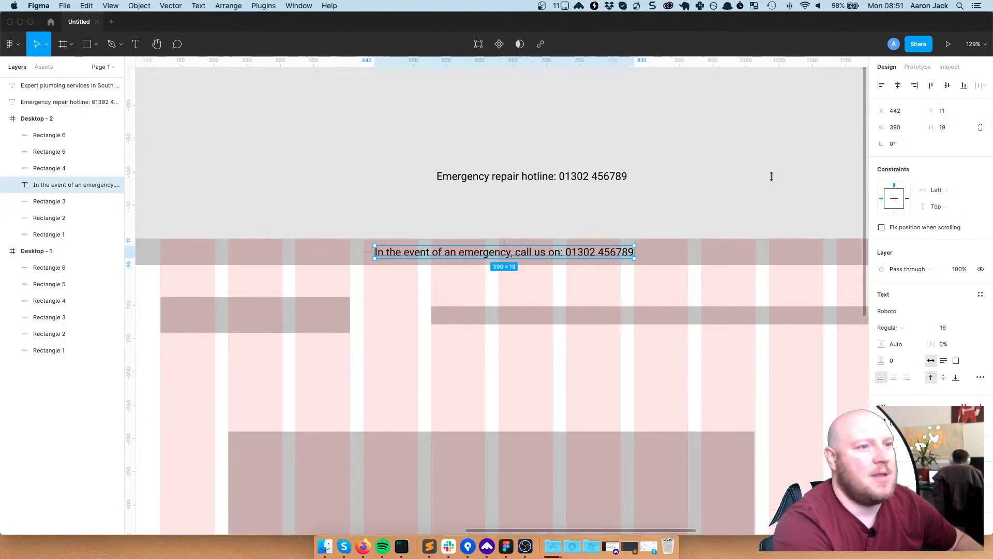
{"action": "left_click", "coordinate": [898, 85]}
{"action": "left_click", "coordinate": [769, 342]}
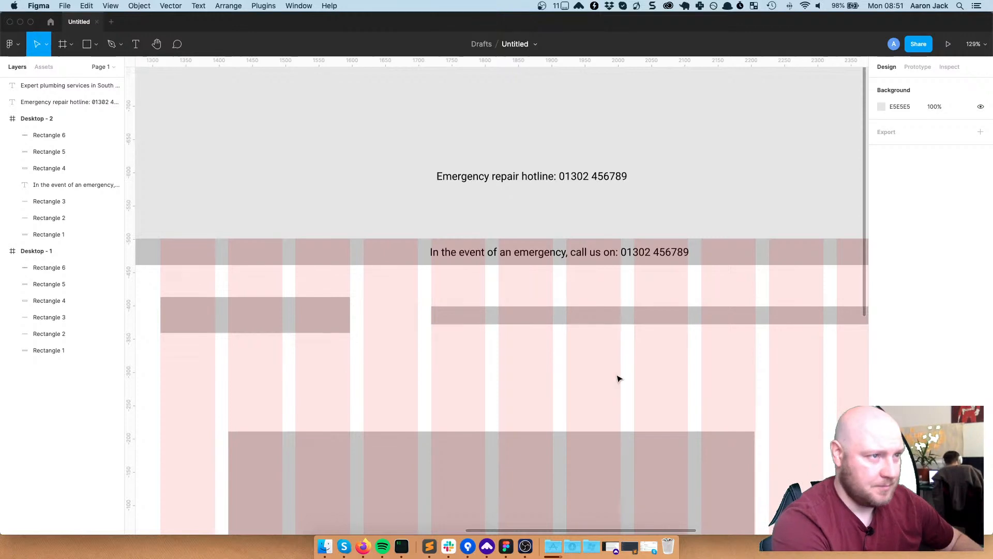
Inspect the placed emergency text and Rectangle 1 in Desktop - 2
{"action": "scroll", "coordinate": [618, 376], "scroll_direction": "down", "scroll_amount": 5, "text": "ctrl"}
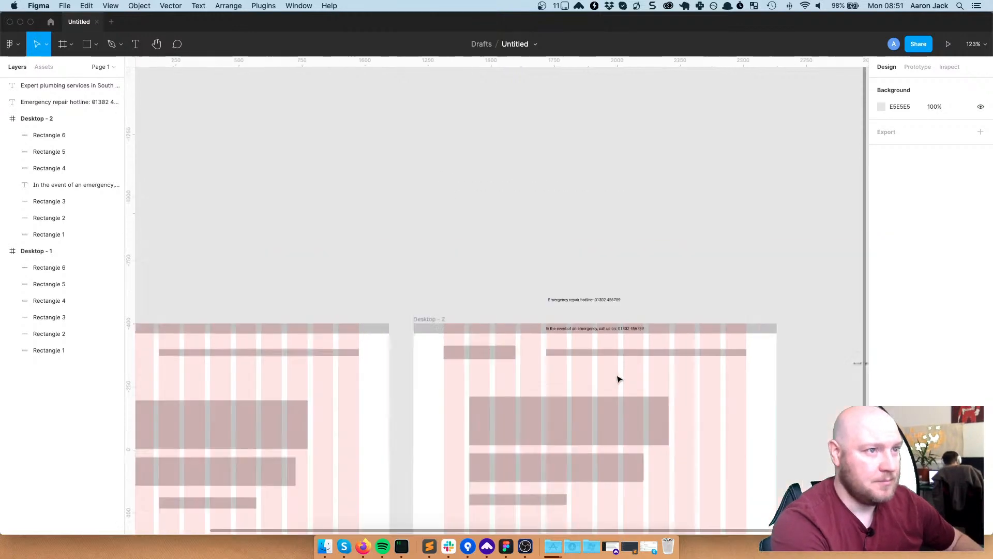
{"action": "left_click", "coordinate": [616, 329]}
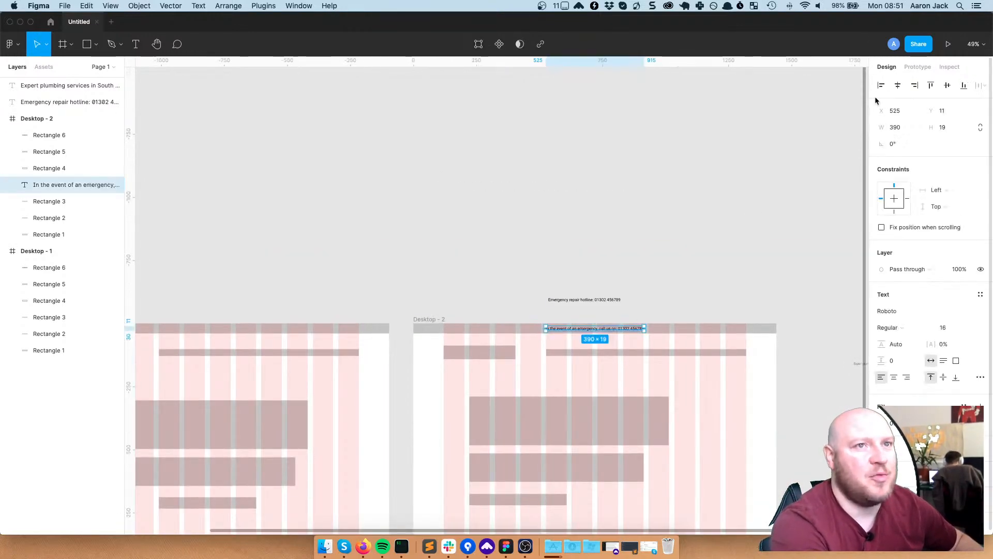
{"action": "left_click", "coordinate": [668, 259]}
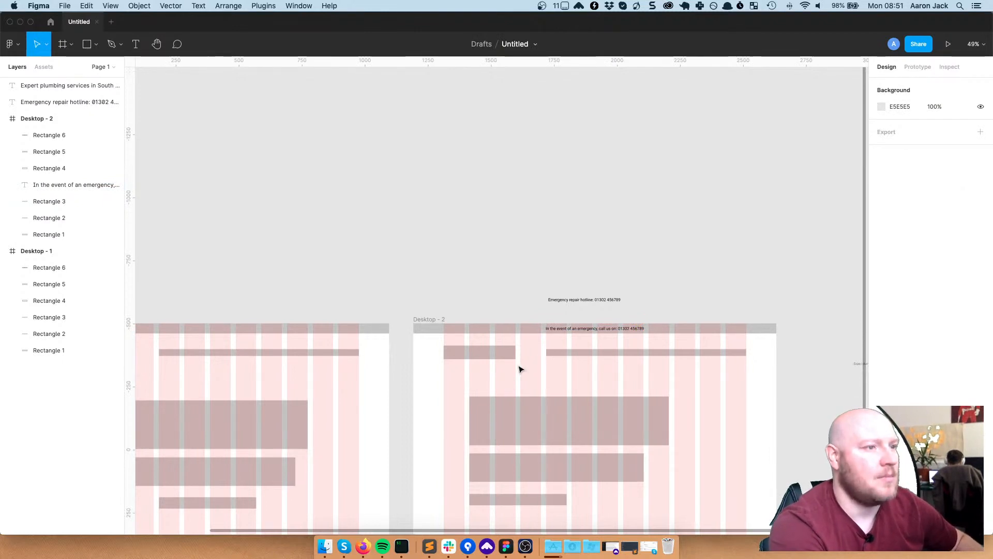
{"action": "left_click", "coordinate": [502, 356]}
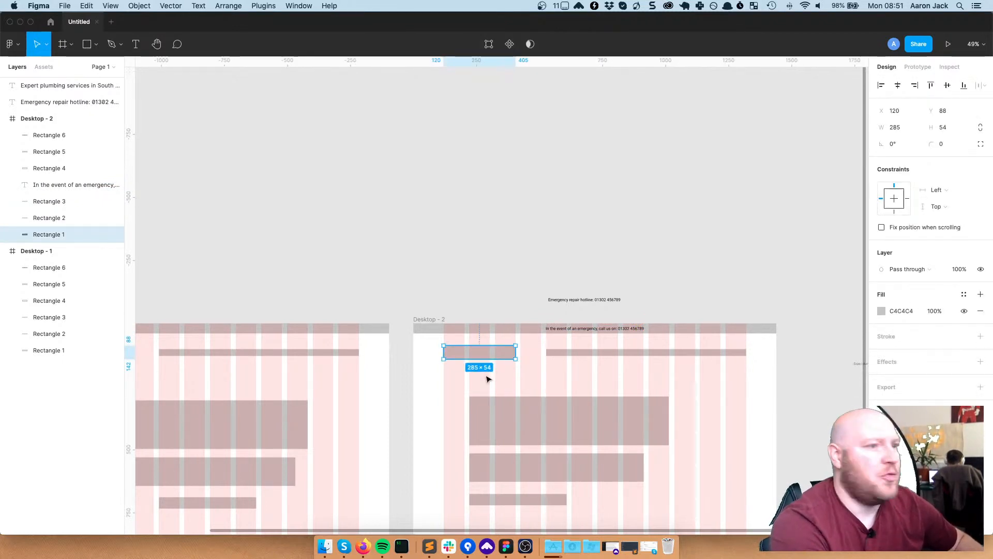
{"action": "left_click", "coordinate": [520, 366]}
{"action": "scroll", "coordinate": [459, 372], "scroll_direction": "up", "scroll_amount": 3}
{"action": "scroll", "coordinate": [459, 371], "scroll_direction": "up", "scroll_amount": 2}
{"action": "scroll", "coordinate": [550, 361], "scroll_direction": "down", "scroll_amount": 4}
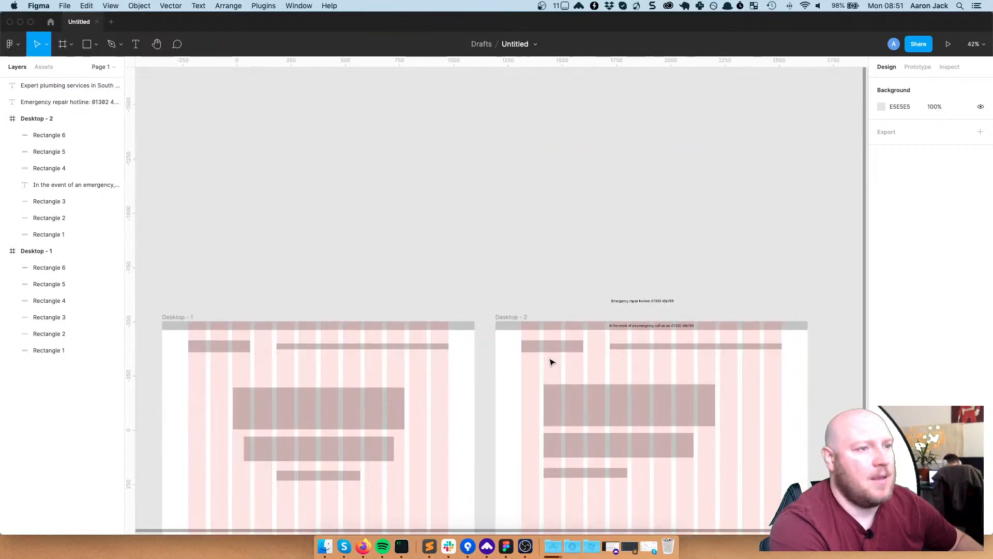
{"action": "left_click", "coordinate": [556, 347]}
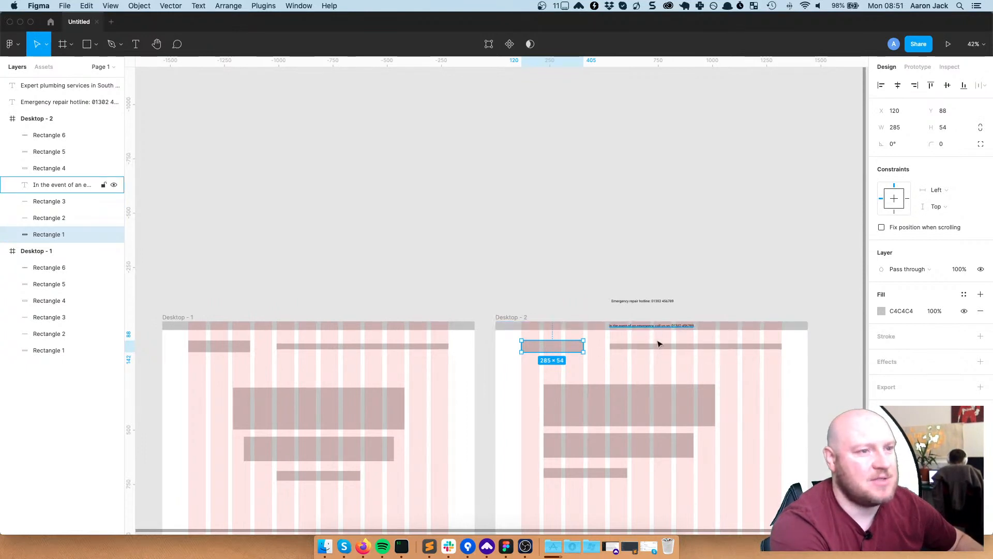
{"action": "scroll", "coordinate": [659, 356], "scroll_direction": "up", "scroll_amount": 5}
Add 'Pipework' and 'Servicing' as separate text labels on the grey nav bar
{"action": "left_click", "coordinate": [661, 368]}
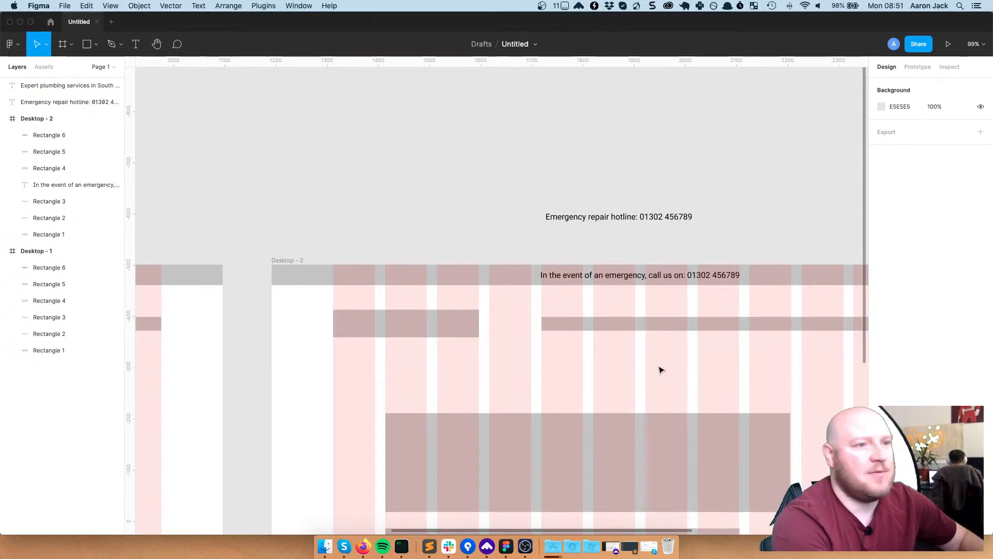
{"action": "key", "text": "t"}
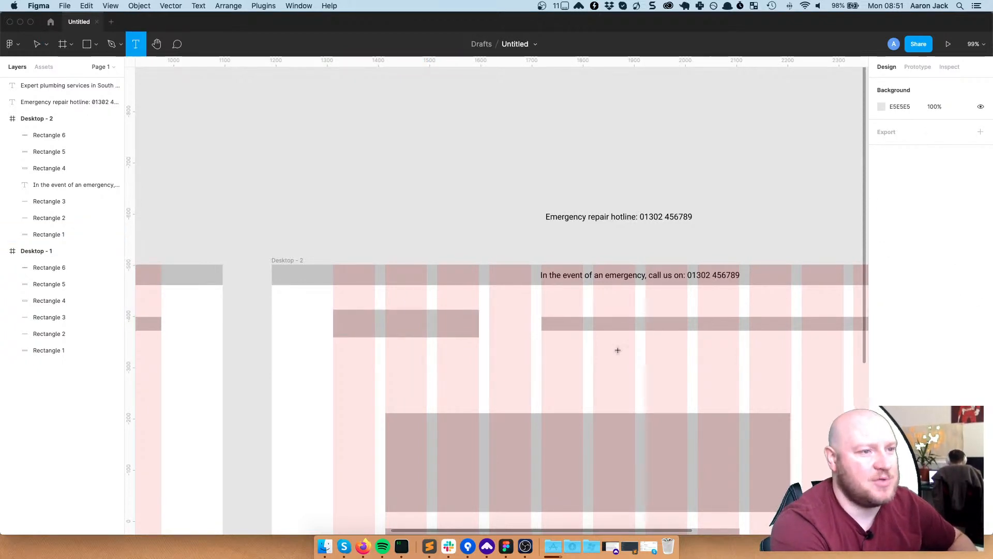
{"action": "left_click", "coordinate": [616, 321]}
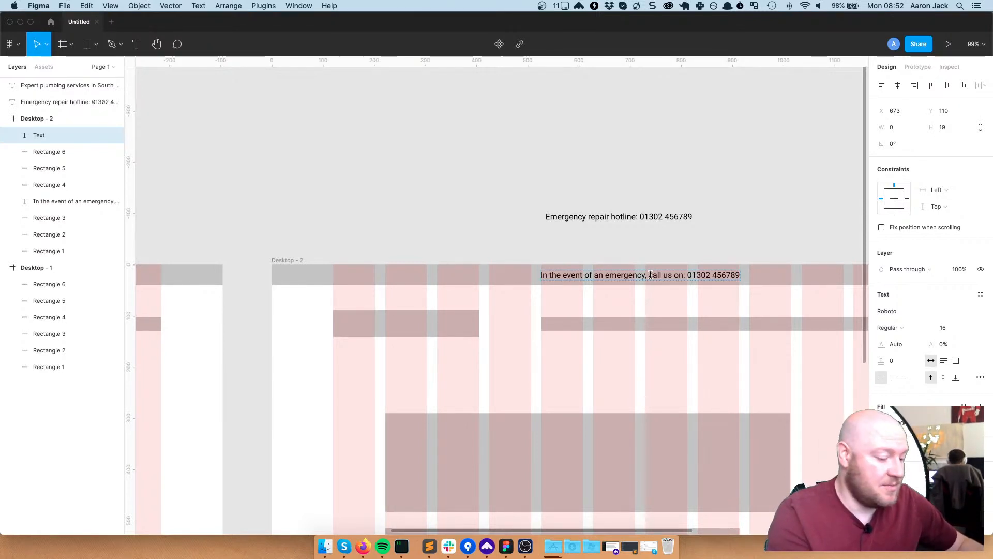
{"action": "type", "text": "Pipework"}
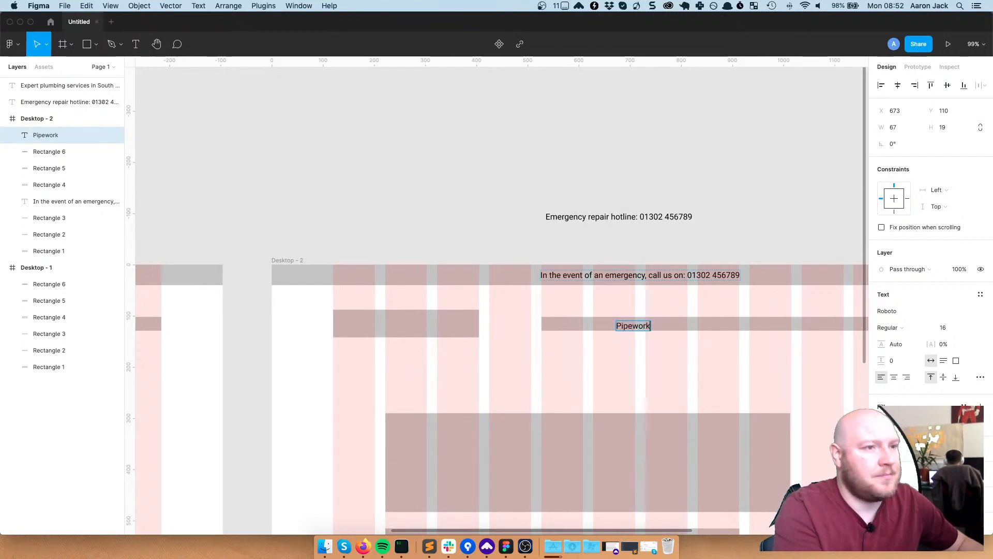
{"action": "key", "text": "Escape"}
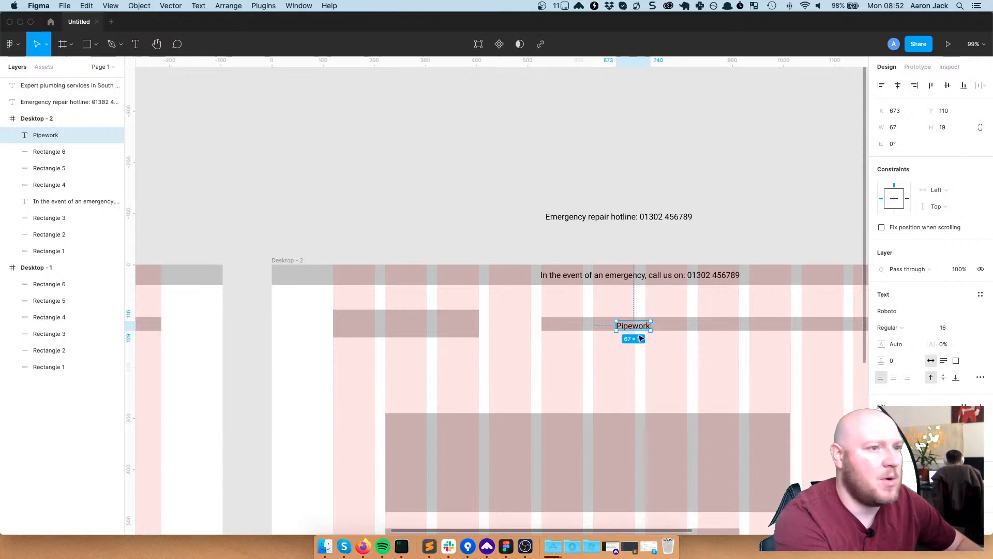
{"action": "key", "text": "t"}
{"action": "left_click", "coordinate": [620, 353]}
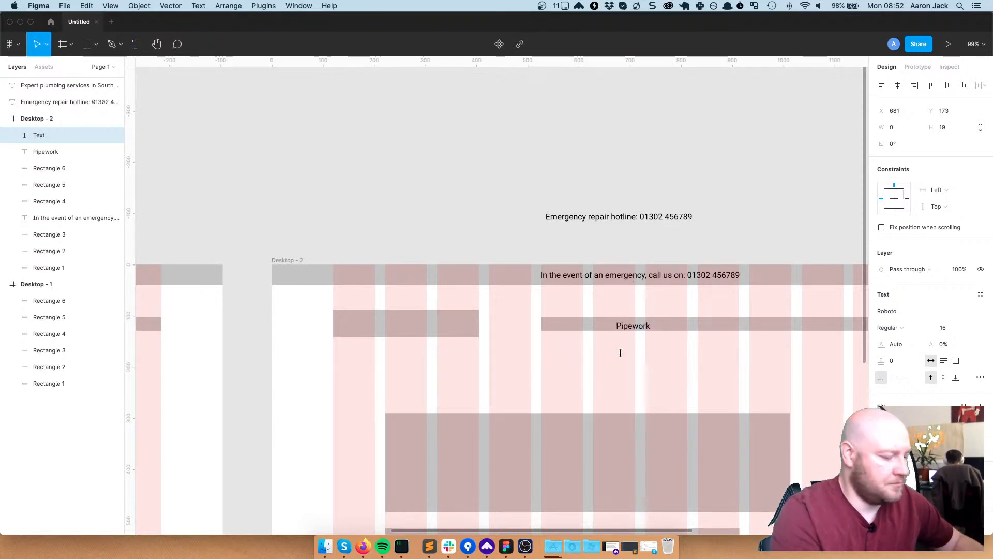
{"action": "type", "text": "S"}
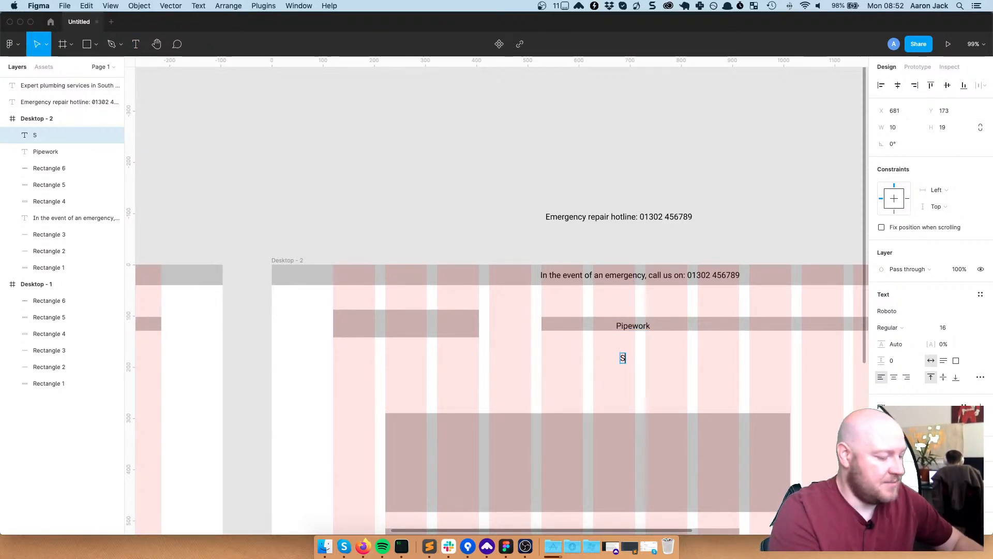
{"action": "type", "text": "ervicing"}
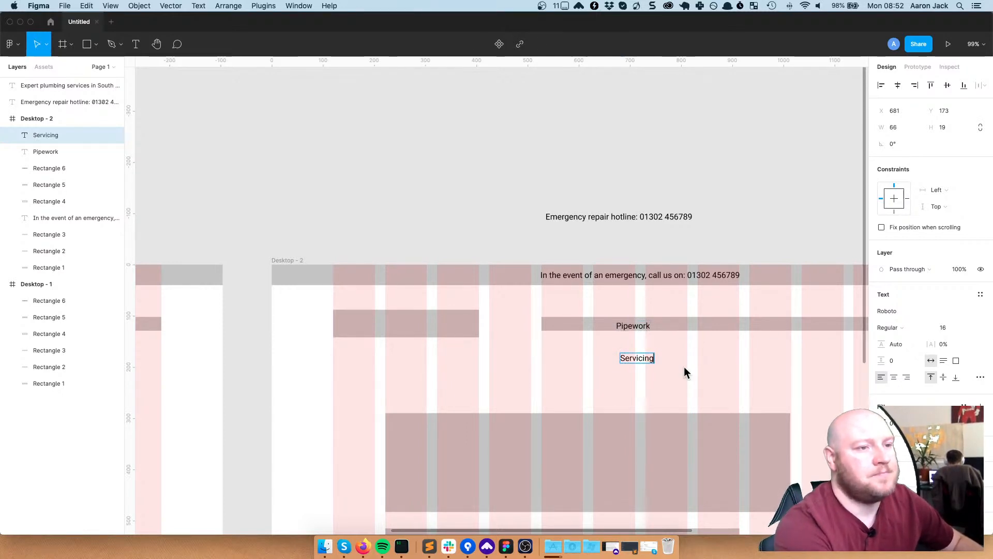
{"action": "key", "text": "Escape"}
Add 'Repairs' and 'Boilers' text labels next to the Servicing label
{"action": "key", "text": "t"}
{"action": "left_click", "coordinate": [693, 349]}
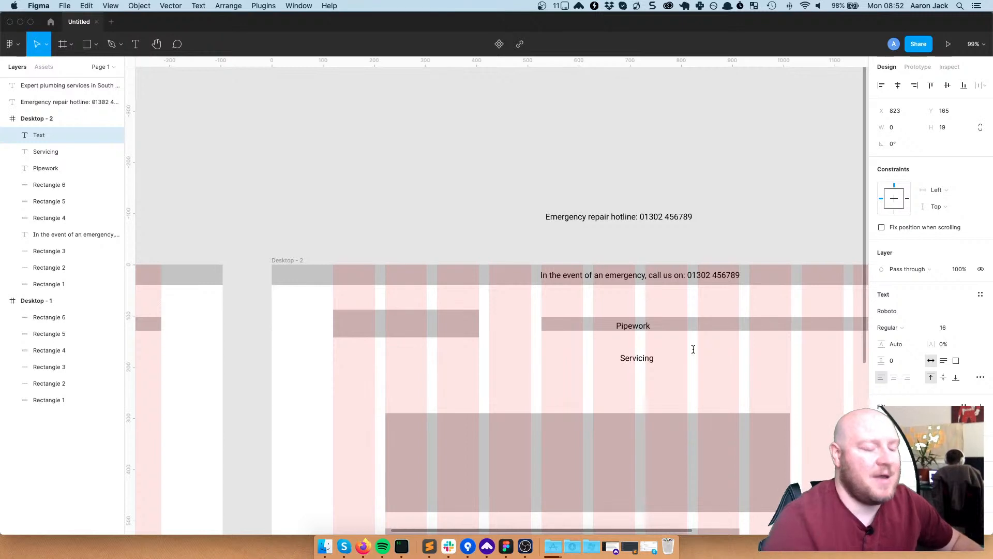
{"action": "type", "text": "Re"}
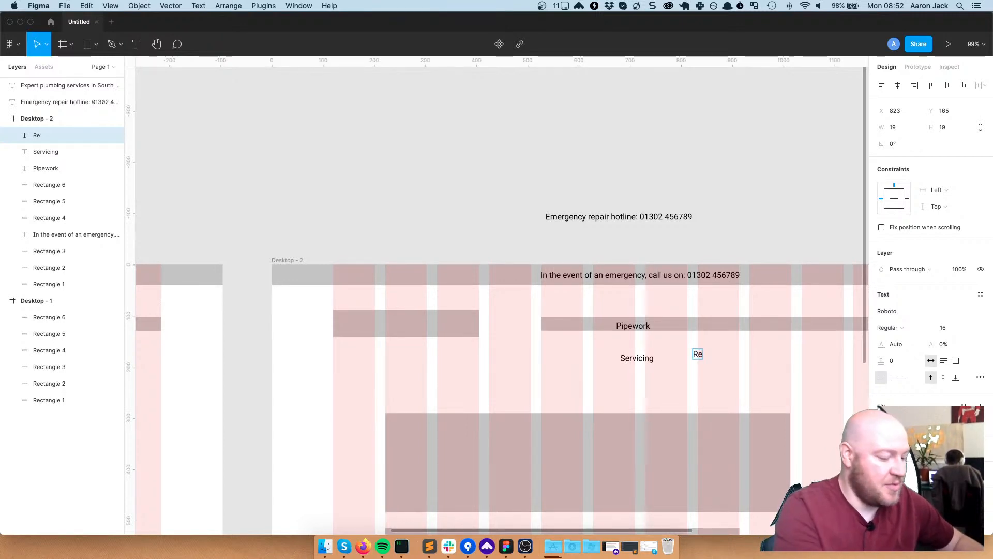
{"action": "type", "text": "pa"}
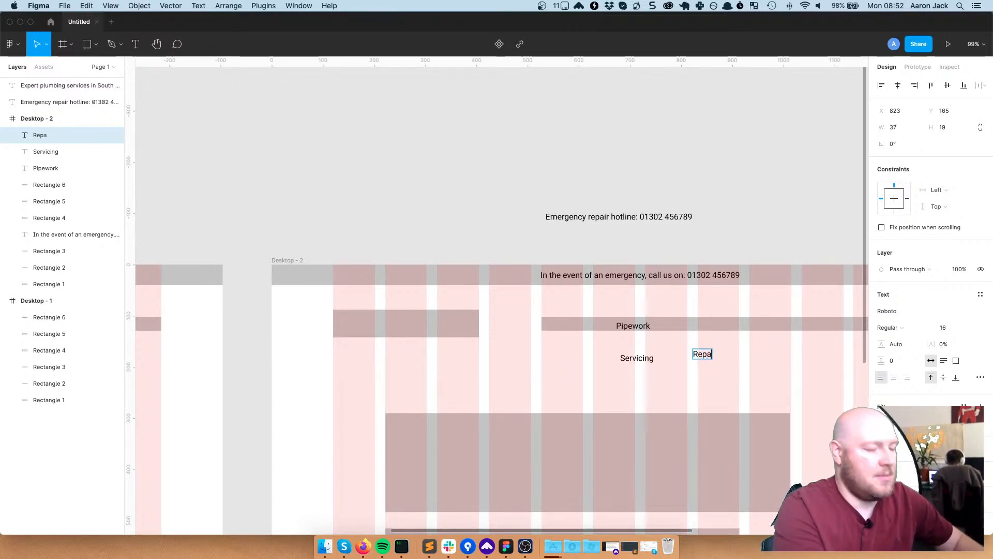
{"action": "type", "text": "irs"}
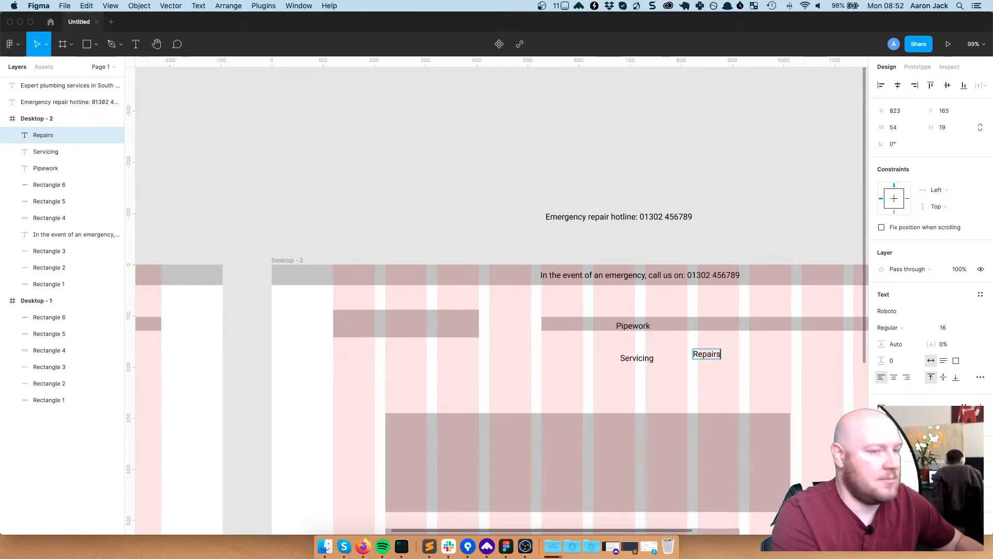
{"action": "key", "text": "Escape"}
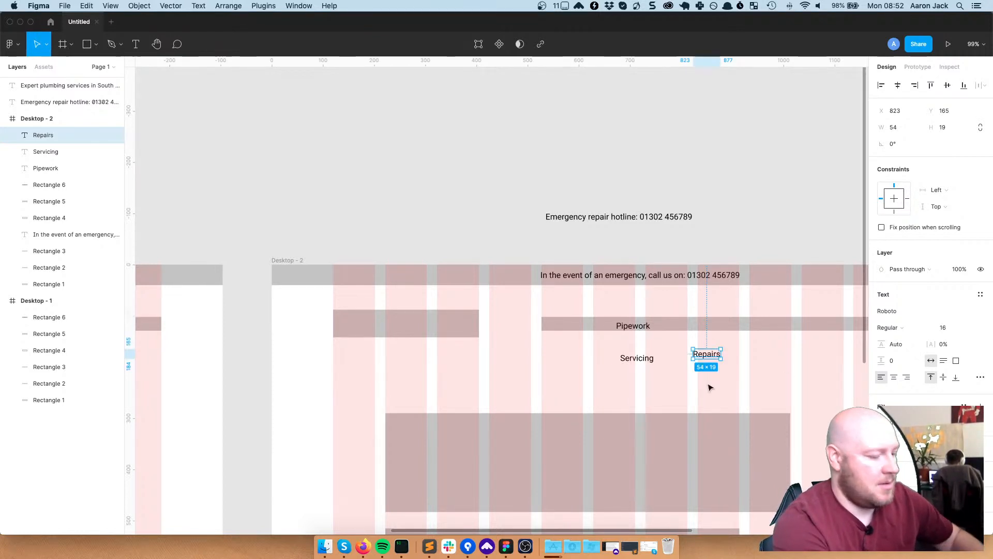
{"action": "left_click", "coordinate": [714, 385]}
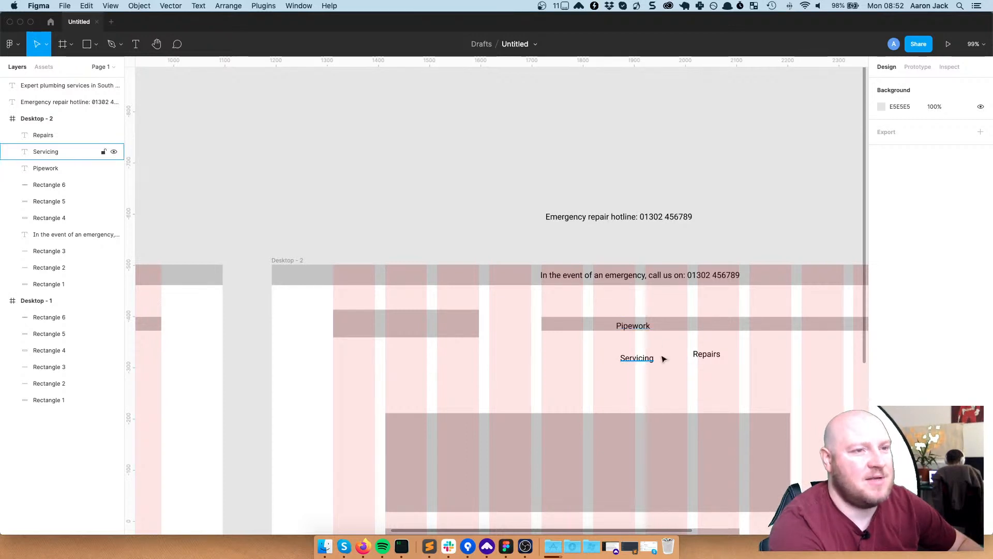
{"action": "key", "text": "t"}
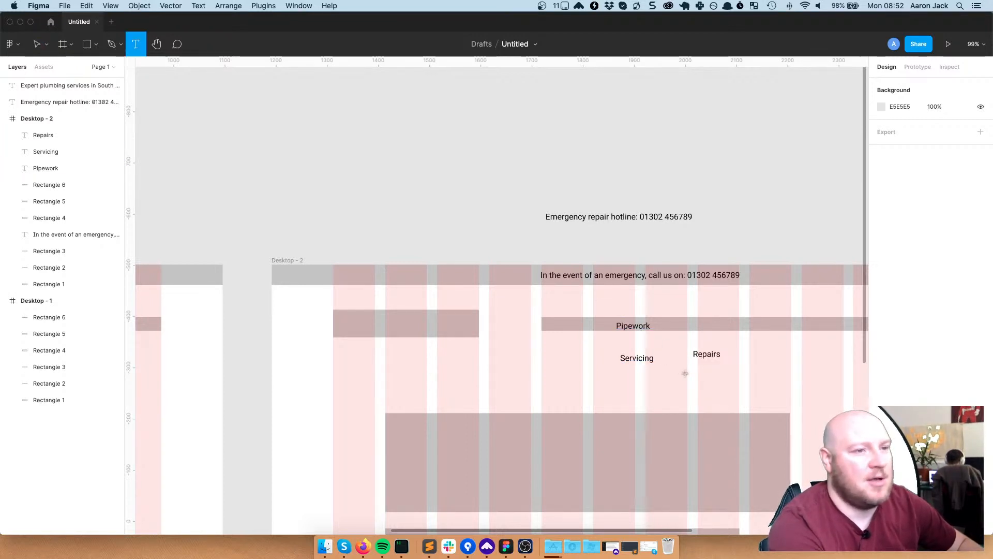
{"action": "left_click", "coordinate": [703, 381]}
{"action": "type", "text": "B"}
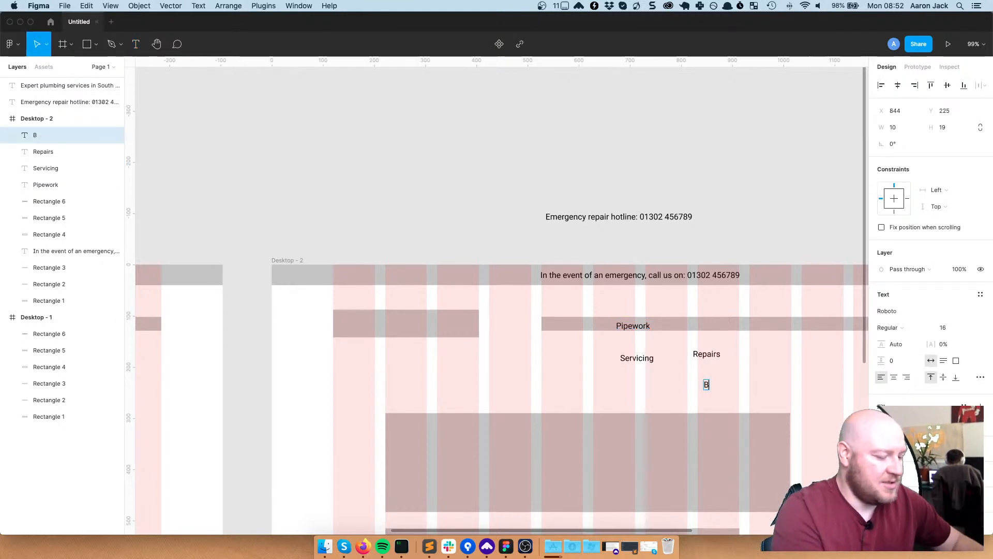
{"action": "type", "text": "oilers"}
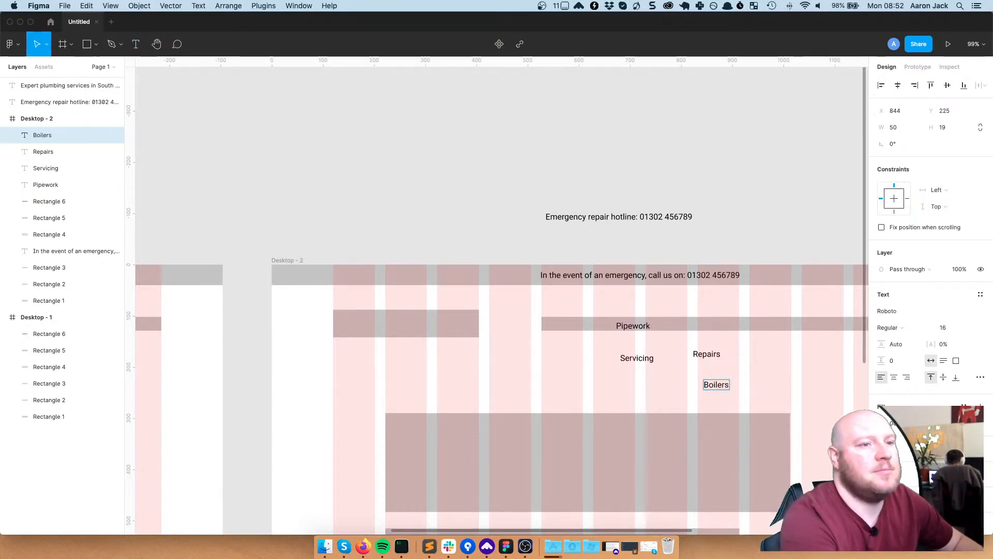
{"action": "key", "text": "Escape"}
{"action": "left_click", "coordinate": [766, 361]}
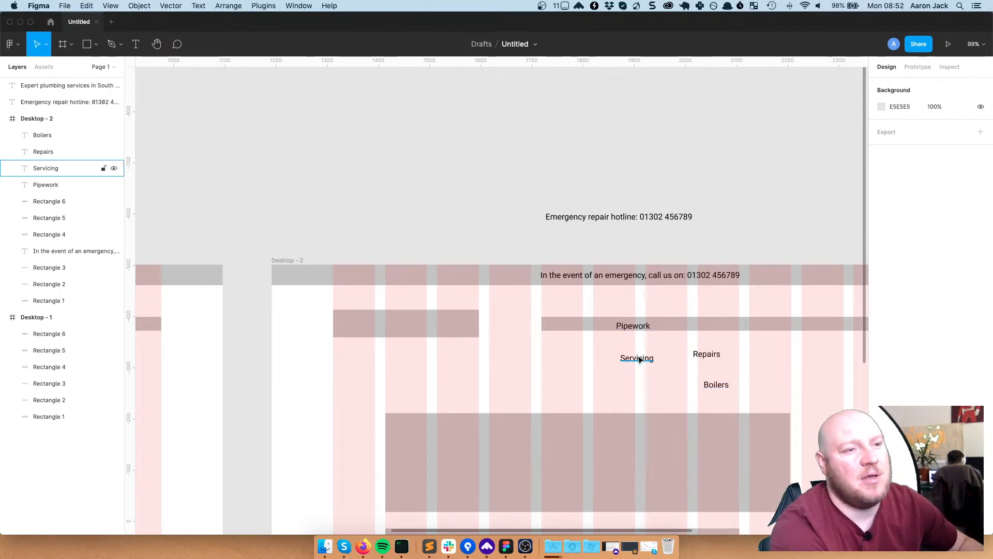
Select the Pipework, Servicing, Repairs and Boilers labels in turn to compare their placement
{"action": "left_click", "coordinate": [692, 354]}
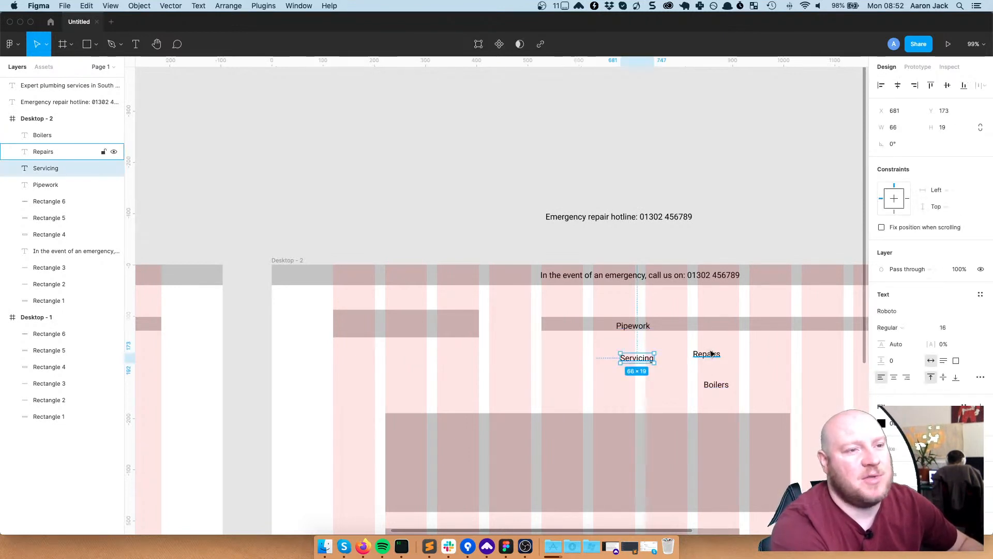
{"action": "left_click", "coordinate": [718, 385]}
{"action": "left_click", "coordinate": [707, 355]}
{"action": "left_click", "coordinate": [636, 357]}
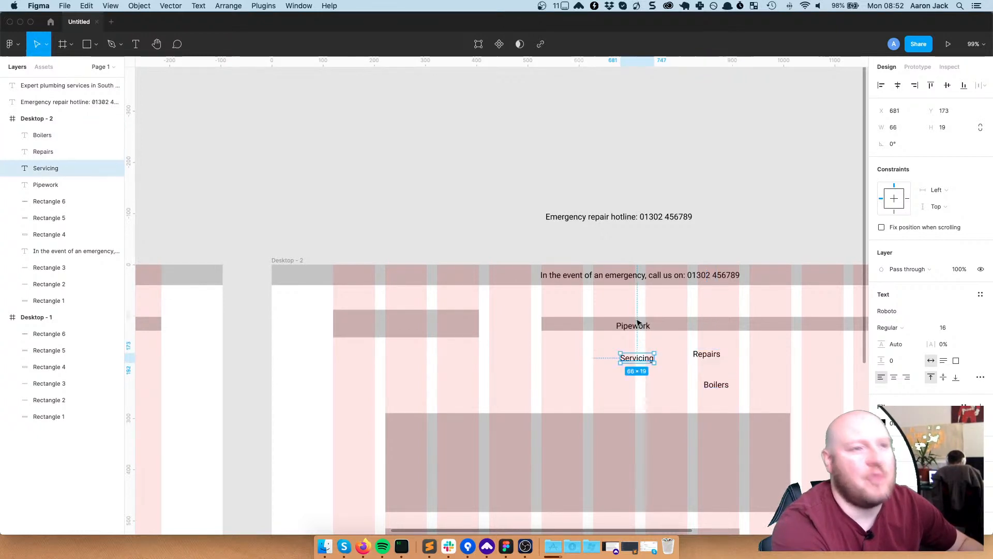
{"action": "left_click", "coordinate": [703, 356]}
{"action": "left_click", "coordinate": [716, 385]}
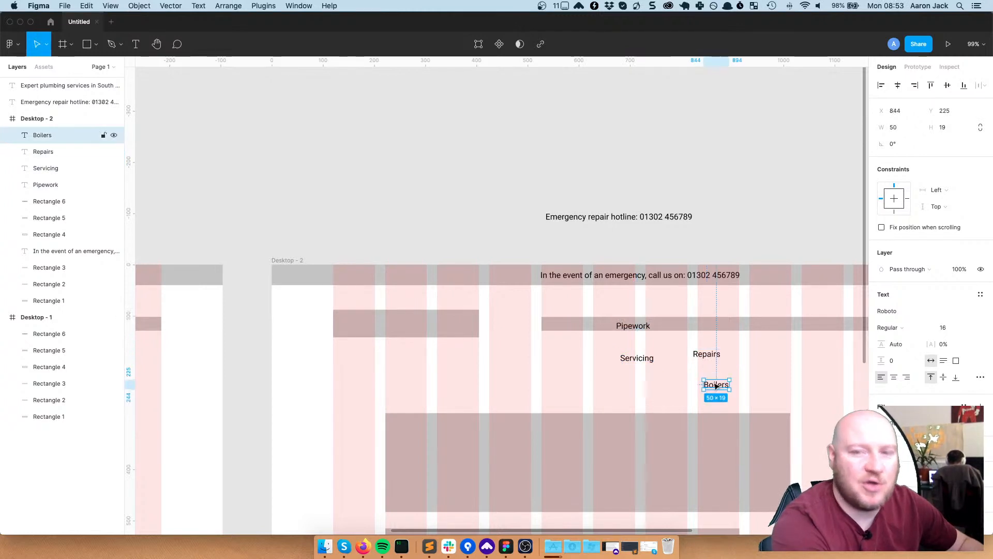
{"action": "left_click", "coordinate": [679, 394]}
{"action": "left_click", "coordinate": [653, 357]}
{"action": "left_click", "coordinate": [703, 354]}
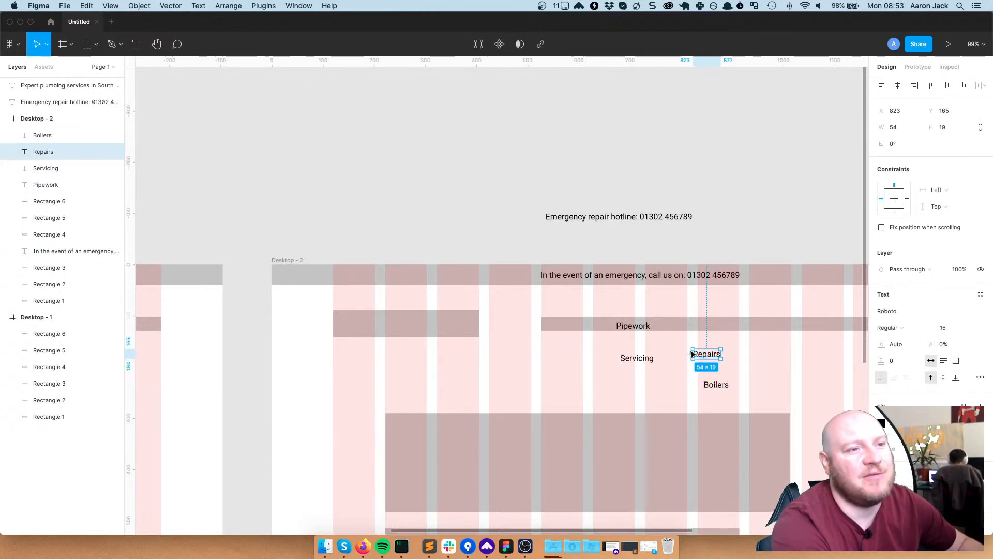
{"action": "left_click", "coordinate": [609, 348]}
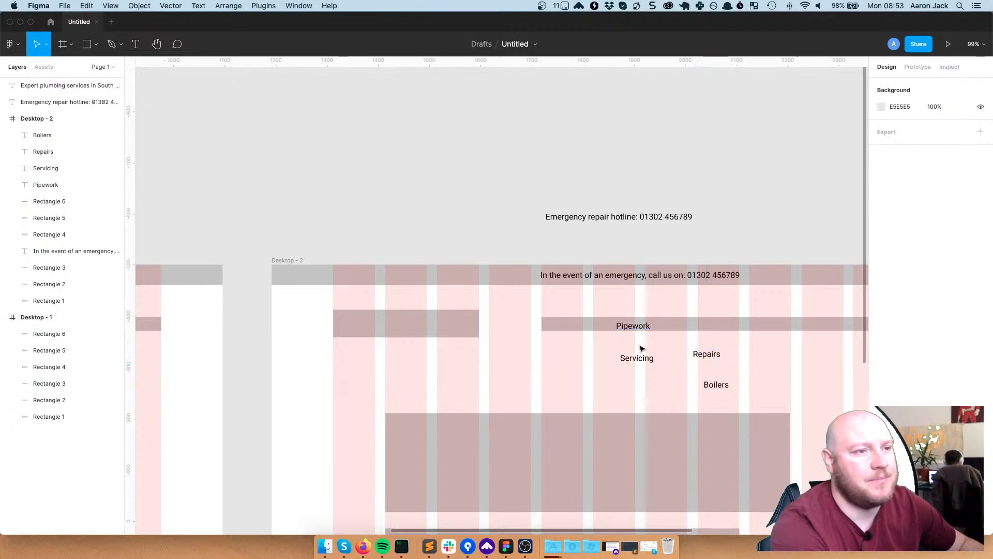
{"action": "left_click", "coordinate": [636, 326]}
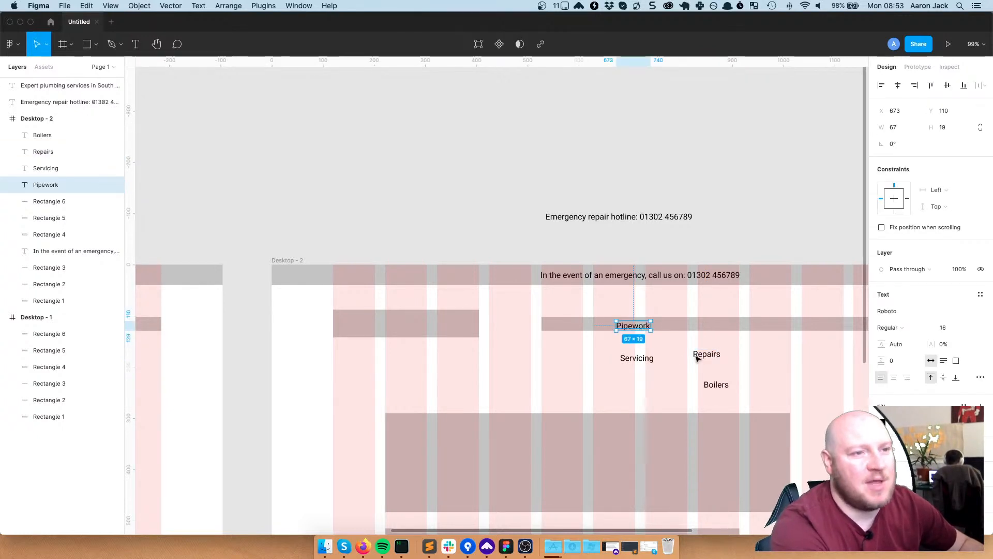
{"action": "left_click", "coordinate": [730, 356]}
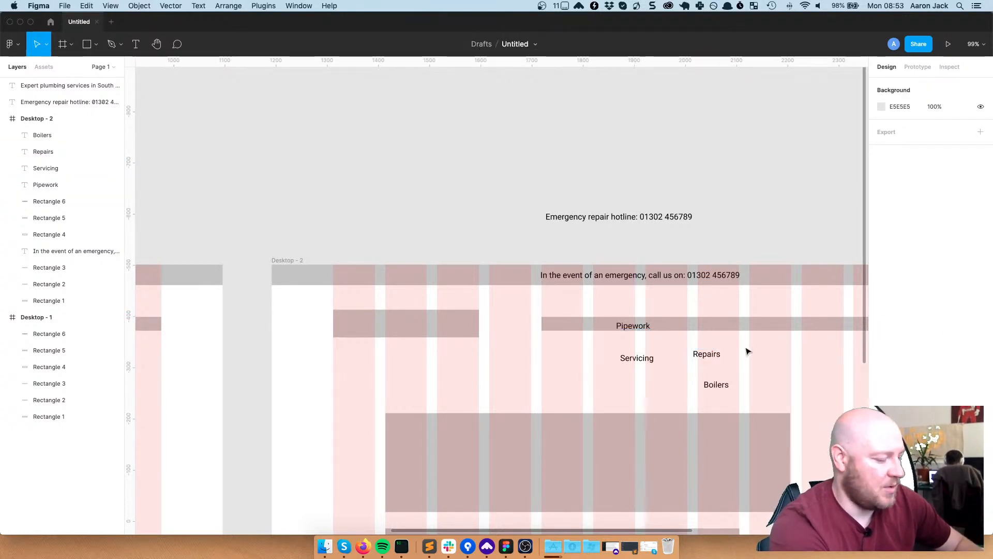
Begin a new label right of Repairs, typing 'Contact' after fixing a typo
{"action": "key", "text": "t"}
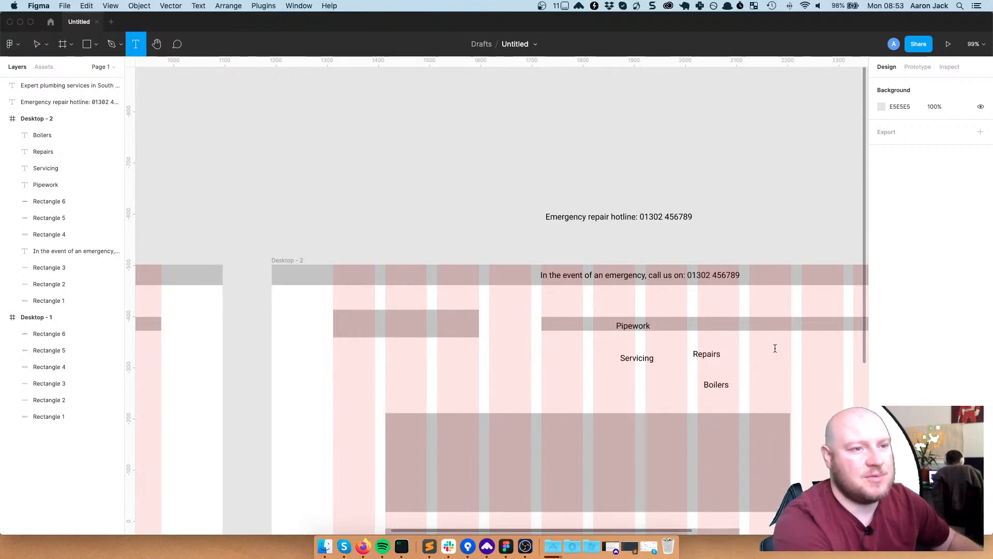
{"action": "left_click", "coordinate": [774, 348]}
{"action": "key", "text": "ctrl+c"}
{"action": "type", "text": "ponm"}
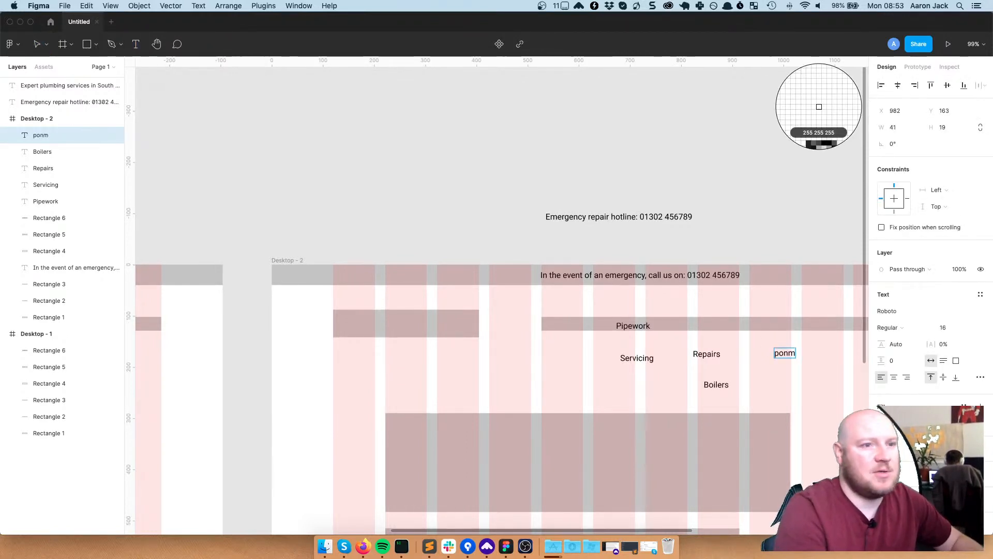
{"action": "key", "text": "BackSpace"}
{"action": "key", "text": "BackSpace"}
{"action": "key", "text": "BackSpace"}
{"action": "type", "text": "C"}
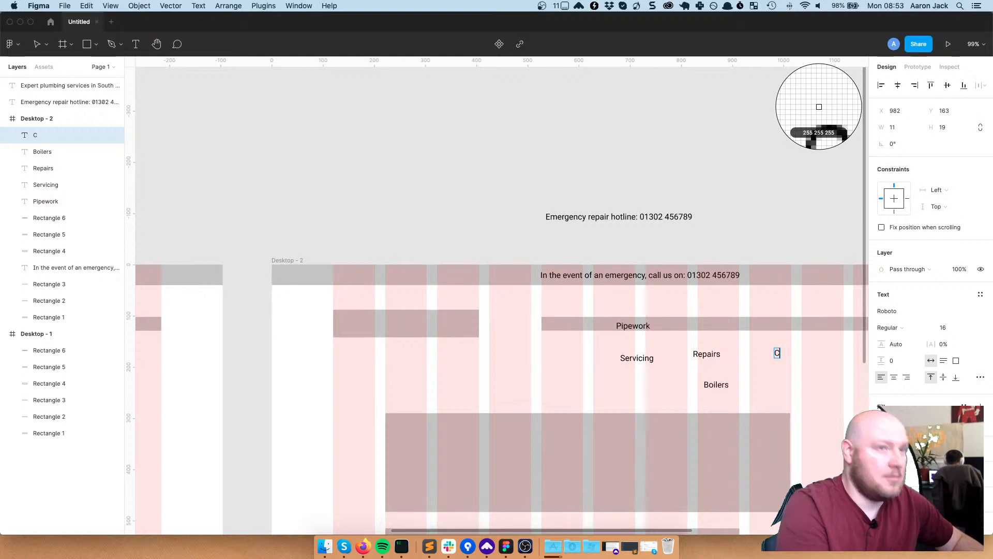
{"action": "type", "text": "ontact Us"}
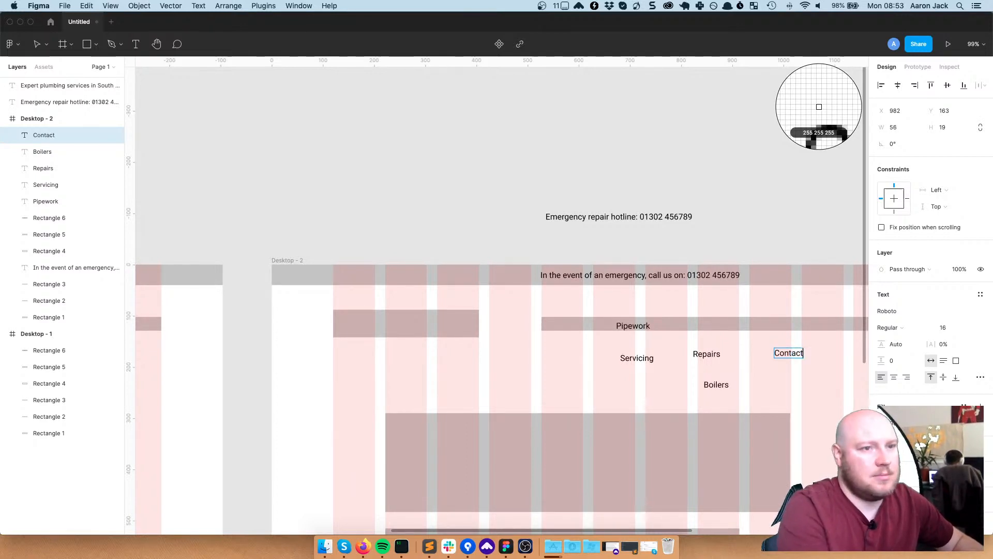
Move Contact Us to the right end of the nav row and delete the grey bar behind Pipework
{"action": "key", "text": "Escape"}
{"action": "left_click", "coordinate": [562, 366]}
{"action": "left_click_drag", "start_coordinate": [544, 378], "coordinate": [420, 371]}
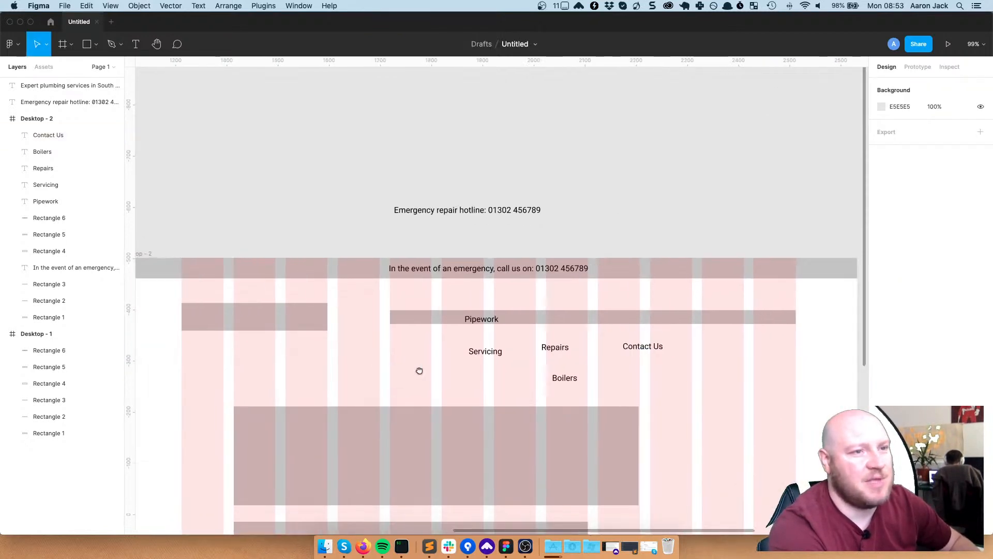
{"action": "left_click", "coordinate": [646, 319]}
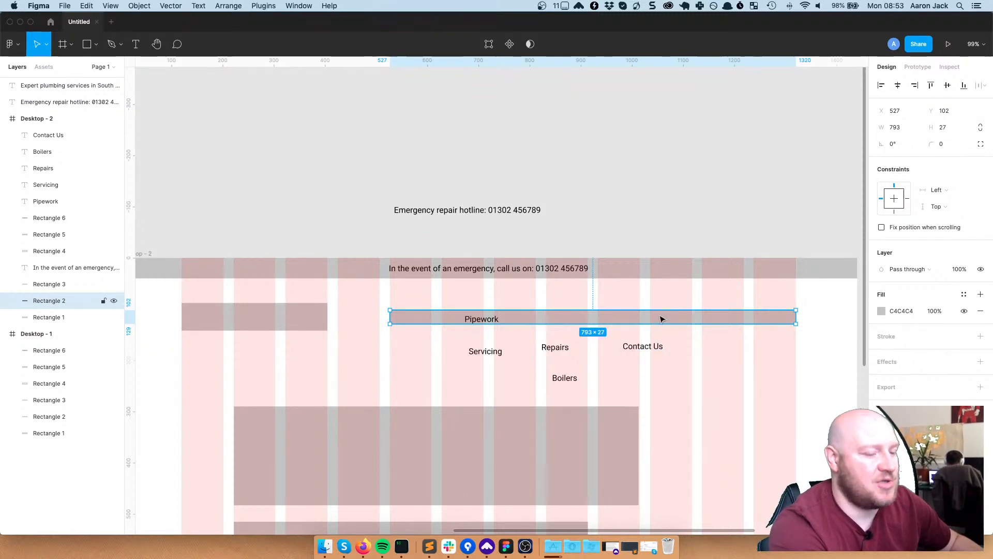
{"action": "key", "text": "Delete"}
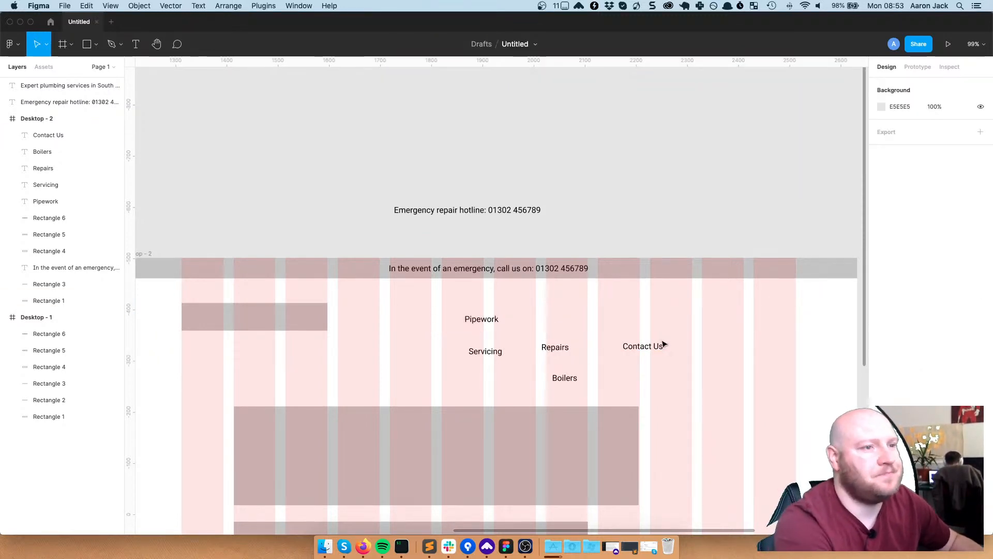
{"action": "left_click", "coordinate": [645, 346]}
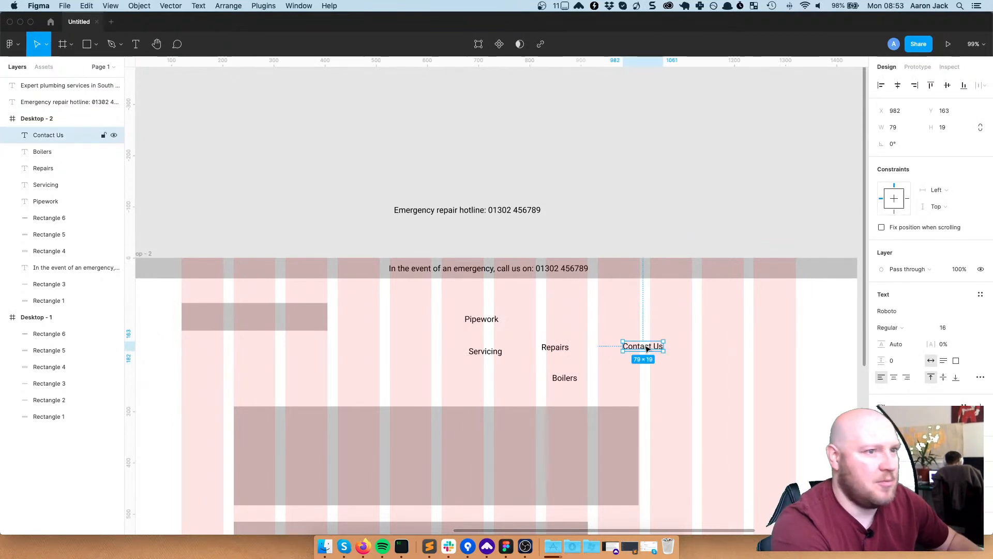
{"action": "key", "text": "Escape"}
{"action": "key", "text": "cmd+z"}
{"action": "left_click", "coordinate": [647, 349]}
{"action": "left_click_drag", "start_coordinate": [647, 349], "coordinate": [780, 321]}
{"action": "key", "text": "Escape"}
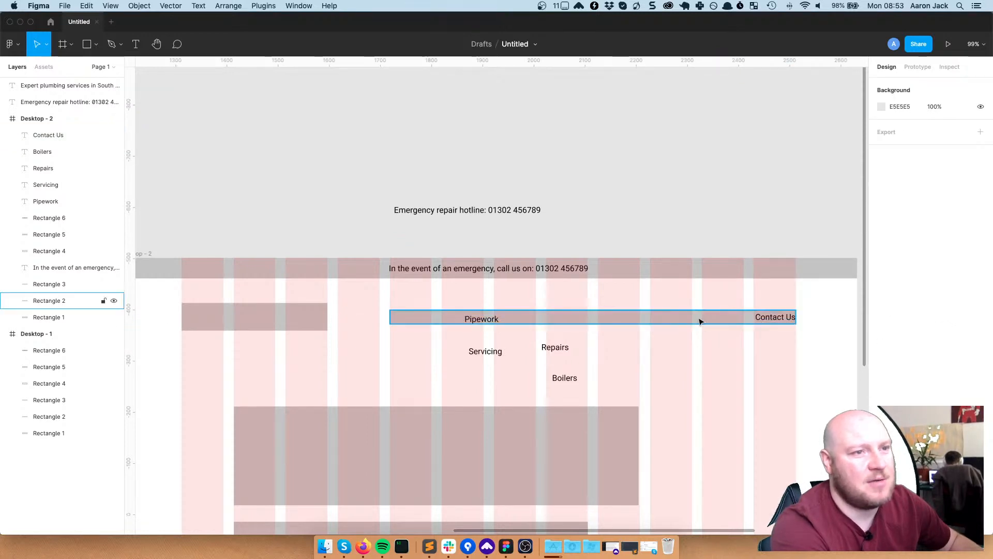
{"action": "left_click", "coordinate": [699, 320]}
{"action": "key", "text": "Delete"}
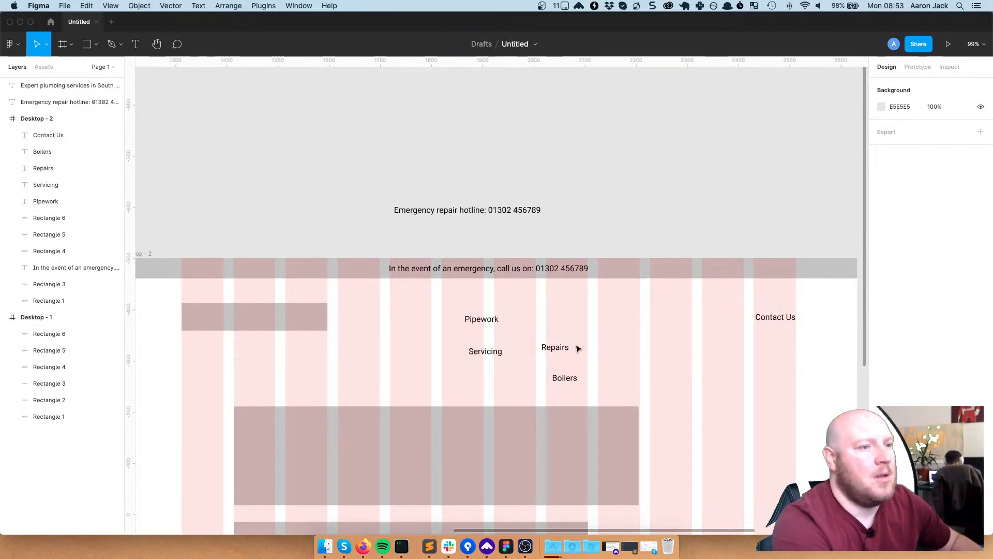
Drag Boilers, Repairs, Servicing and Pipework onto the same row, left of Contact Us
{"action": "left_click", "coordinate": [568, 379]}
{"action": "left_click_drag", "start_coordinate": [568, 379], "coordinate": [719, 319]}
{"action": "left_click_drag", "start_coordinate": [554, 346], "coordinate": [664, 319]}
{"action": "left_click_drag", "start_coordinate": [483, 355], "coordinate": [612, 321]}
{"action": "left_click_drag", "start_coordinate": [481, 321], "coordinate": [554, 319]}
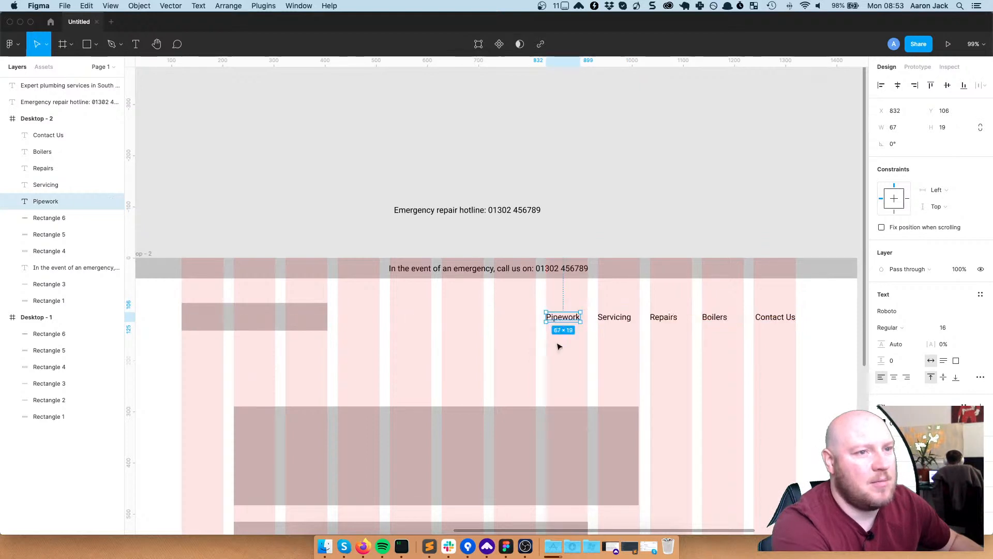
{"action": "left_click", "coordinate": [626, 359]}
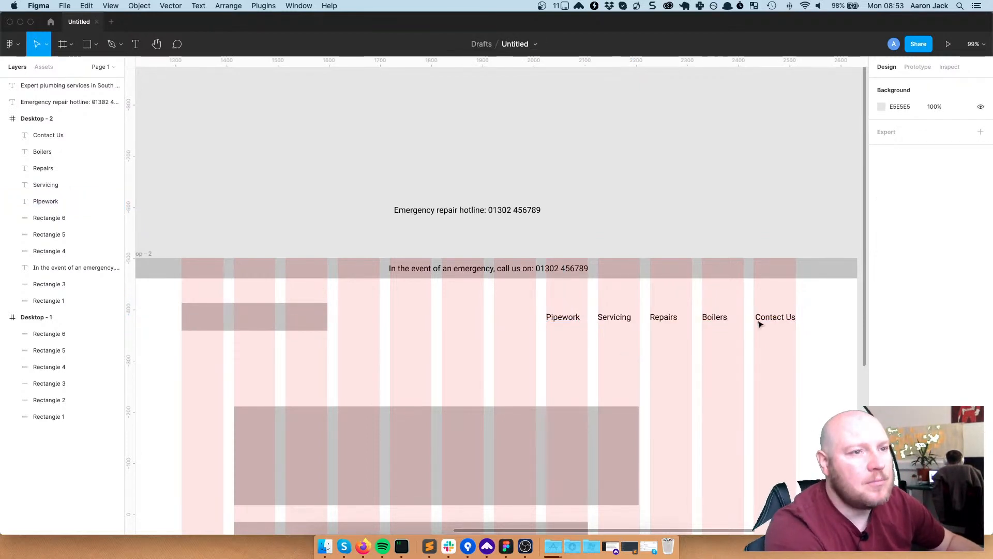
Slide Pipework further left to start the nav row
{"action": "left_click", "coordinate": [568, 320]}
{"action": "key", "text": "Escape"}
{"action": "left_click", "coordinate": [562, 317]}
{"action": "mouse_move", "coordinate": [548, 320]}
{"action": "left_mouse_down"}
{"action": "mouse_move", "coordinate": [533, 323]}
{"action": "mouse_move", "coordinate": [571, 323]}
{"action": "mouse_move", "coordinate": [565, 317]}
{"action": "left_mouse_up"}
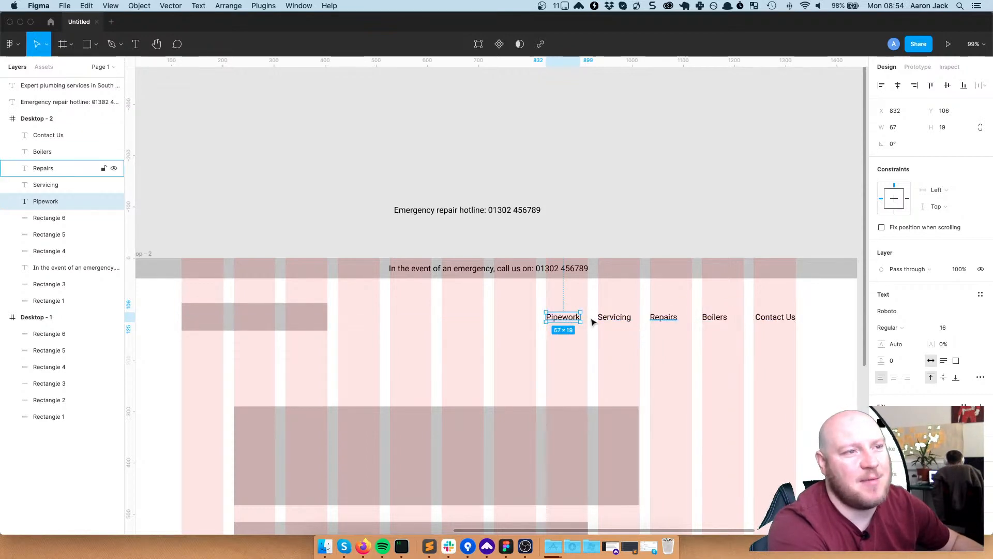
{"action": "left_click_drag", "start_coordinate": [559, 317], "coordinate": [534, 318]}
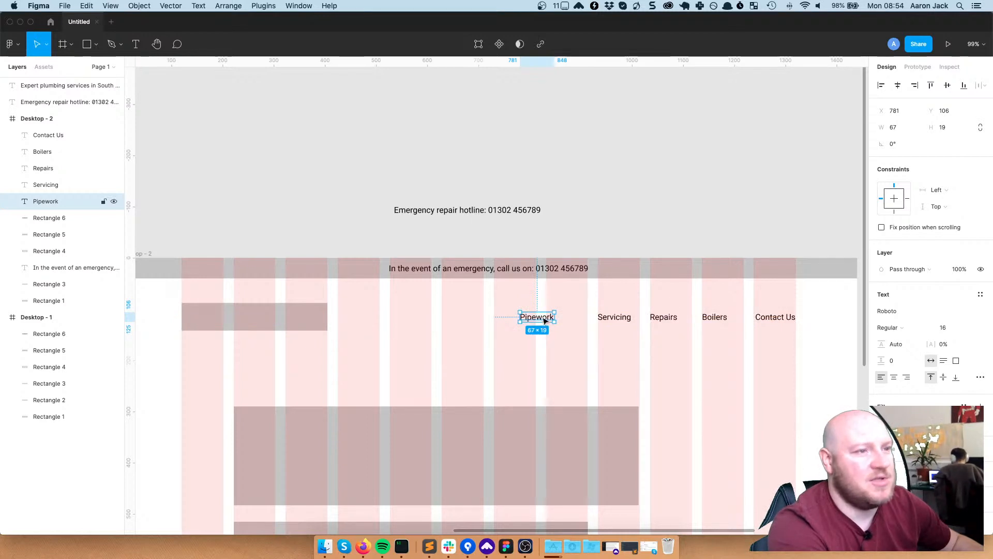
Select all five nav labels and distribute them with even horizontal spacing
{"action": "left_click", "coordinate": [624, 317], "text": "shift"}
{"action": "left_click", "coordinate": [663, 317], "text": "shift"}
{"action": "left_click", "coordinate": [715, 317], "text": "shift"}
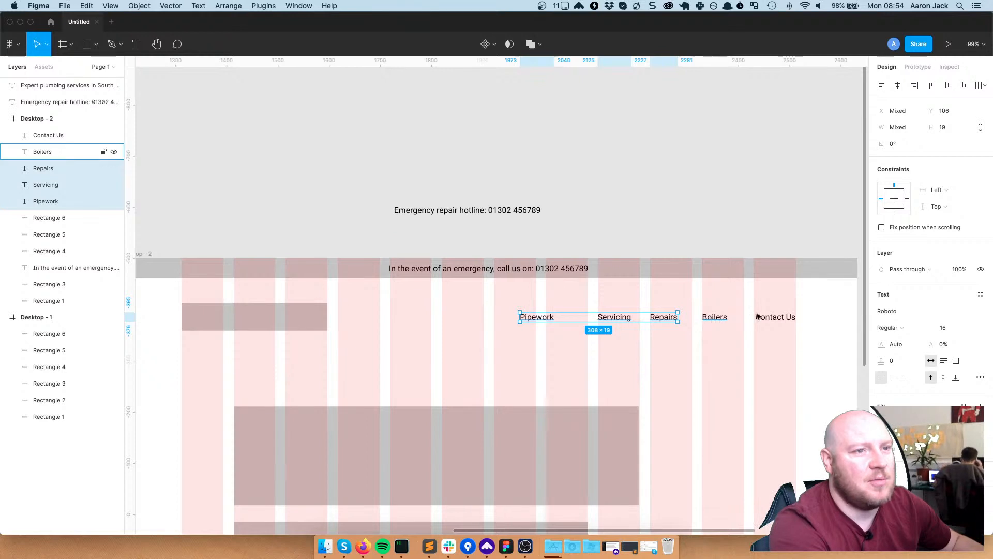
{"action": "left_click", "coordinate": [771, 317], "text": "shift"}
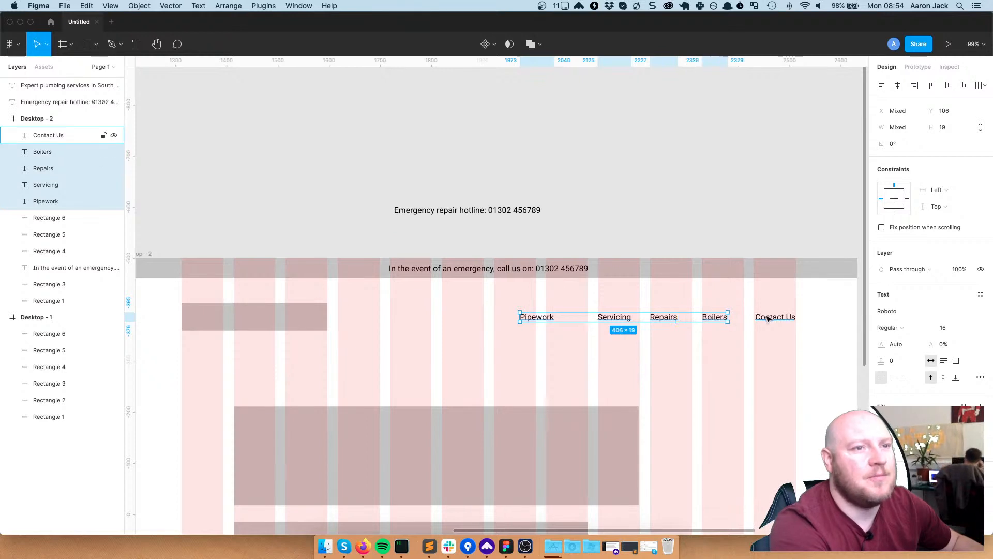
{"action": "left_click", "coordinate": [981, 86]}
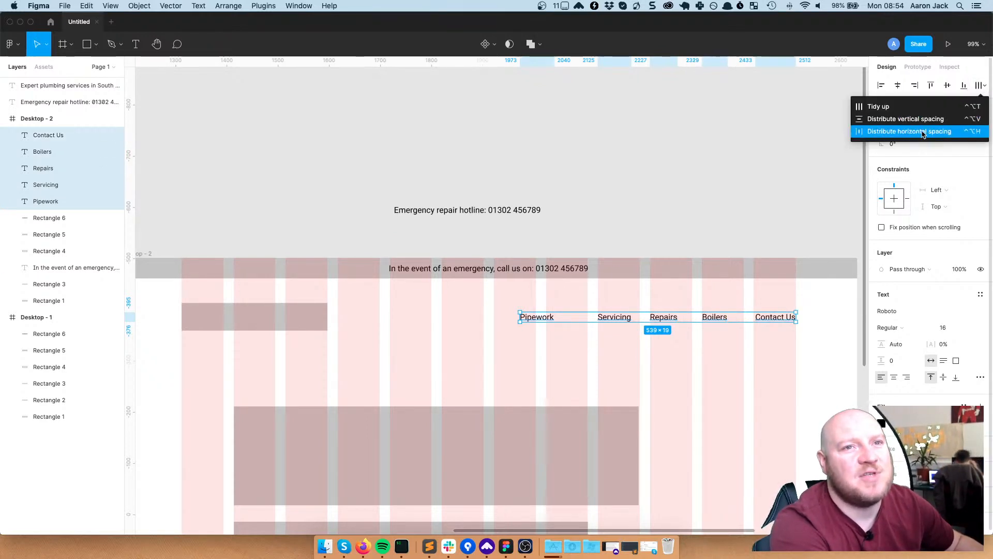
{"action": "left_click", "coordinate": [895, 133]}
{"action": "left_click", "coordinate": [750, 374]}
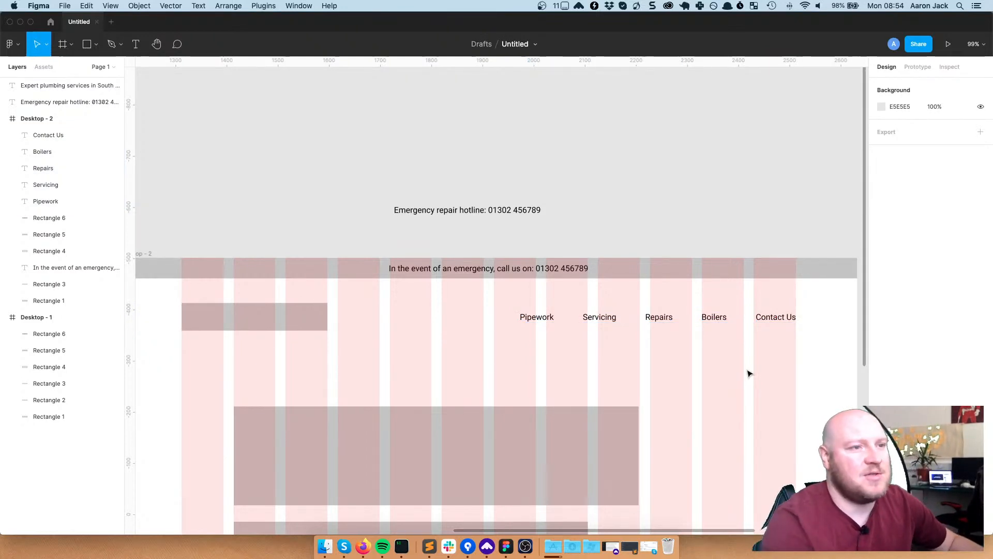
{"action": "scroll", "coordinate": [660, 377], "scroll_direction": "down", "scroll_amount": 5}
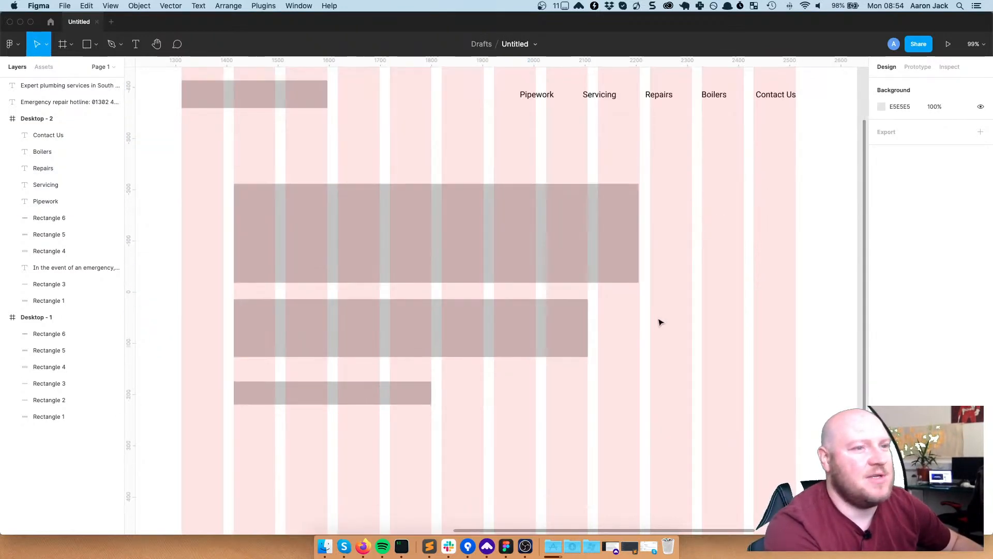
{"action": "scroll", "coordinate": [704, 297], "scroll_direction": "up", "scroll_amount": 6}
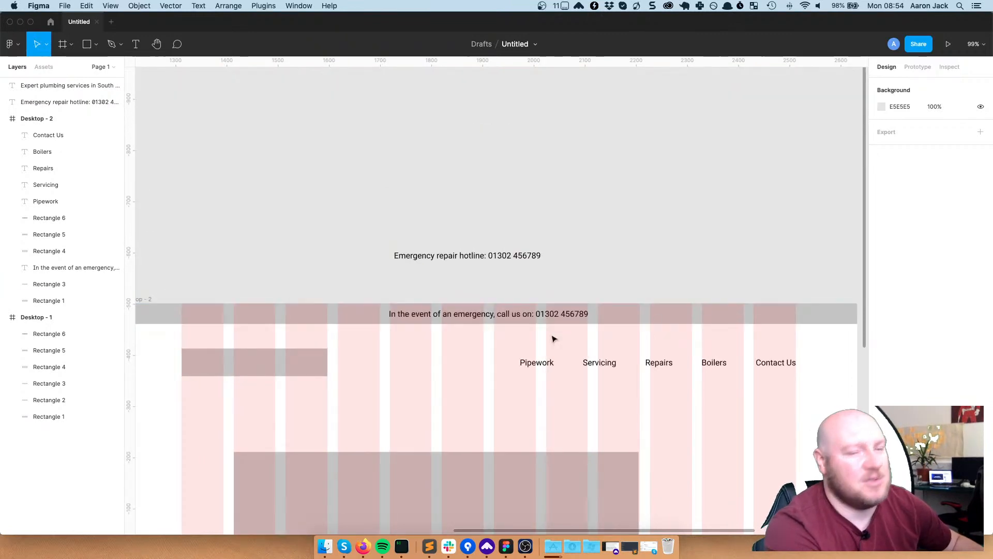
{"action": "scroll", "coordinate": [610, 333], "scroll_direction": "down", "scroll_amount": 3}
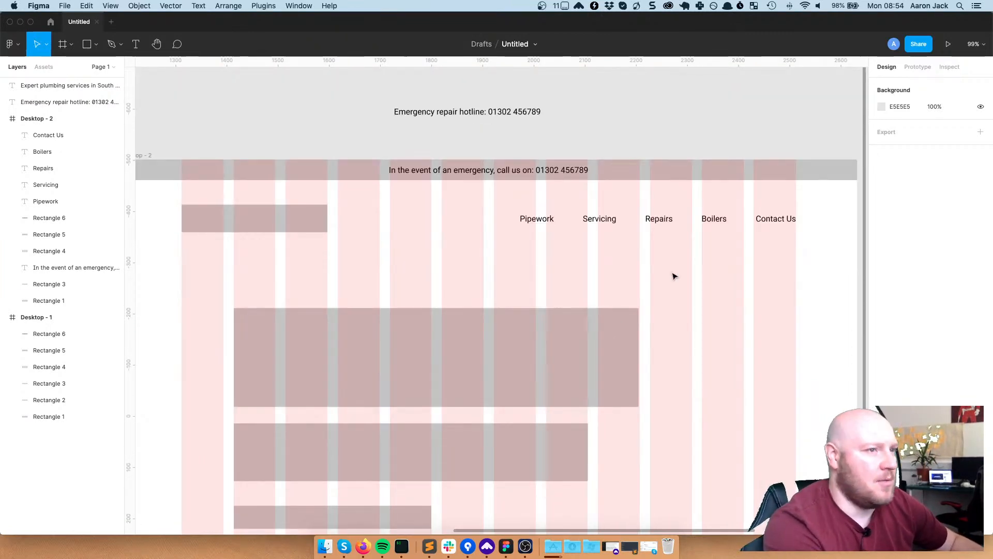
{"action": "scroll", "coordinate": [672, 278], "scroll_direction": "down", "scroll_amount": 3}
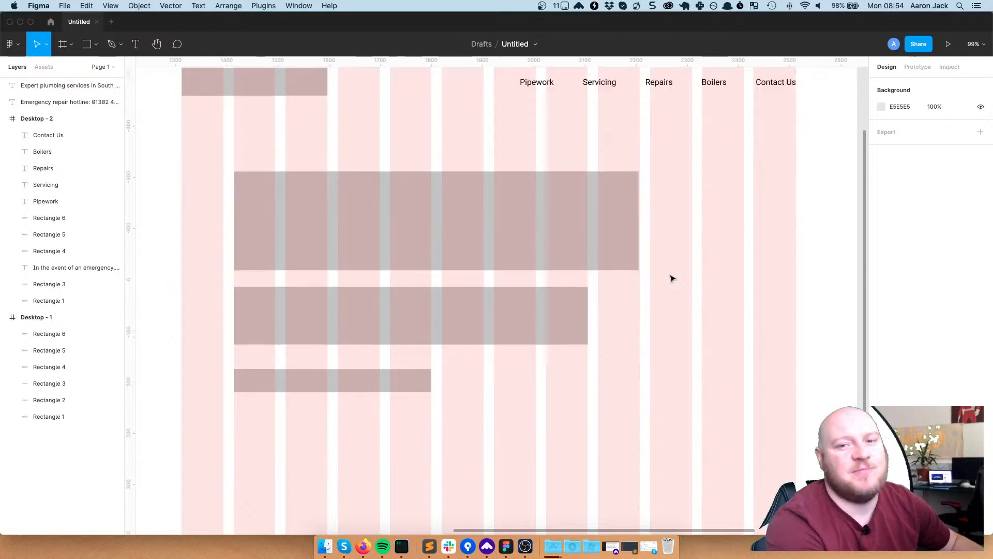
{"action": "scroll", "coordinate": [673, 278], "scroll_direction": "down", "scroll_amount": 3}
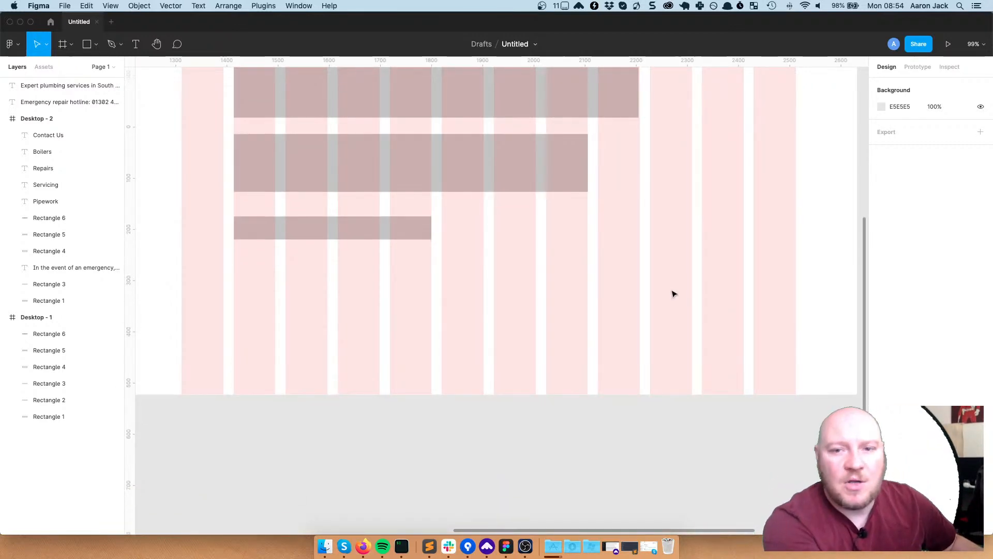
{"action": "scroll", "coordinate": [672, 294], "scroll_direction": "down", "scroll_amount": 1}
{"action": "scroll", "coordinate": [672, 294], "scroll_direction": "up", "scroll_amount": 5}
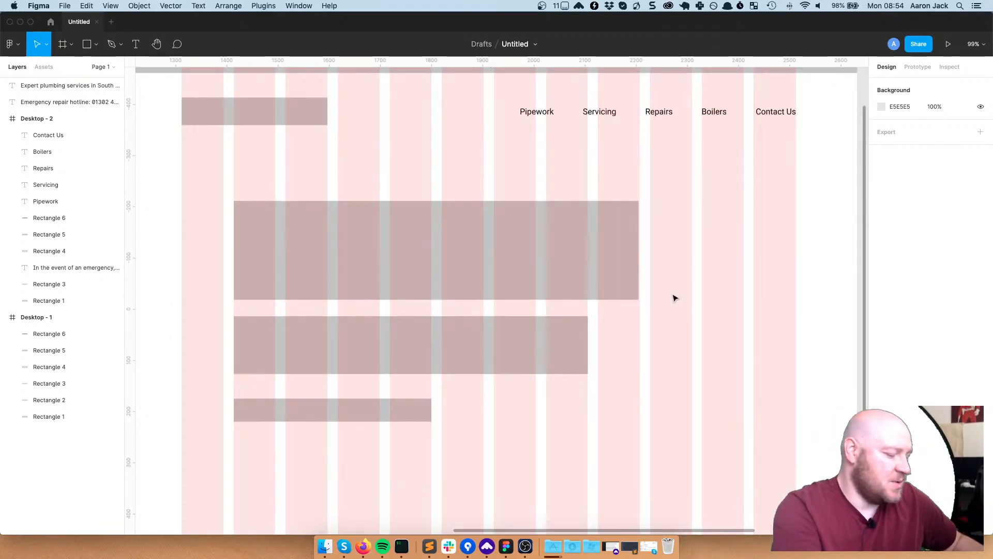
{"action": "key", "text": "ctrl+g"}
{"action": "scroll", "coordinate": [640, 290], "scroll_direction": "up", "scroll_amount": 2}
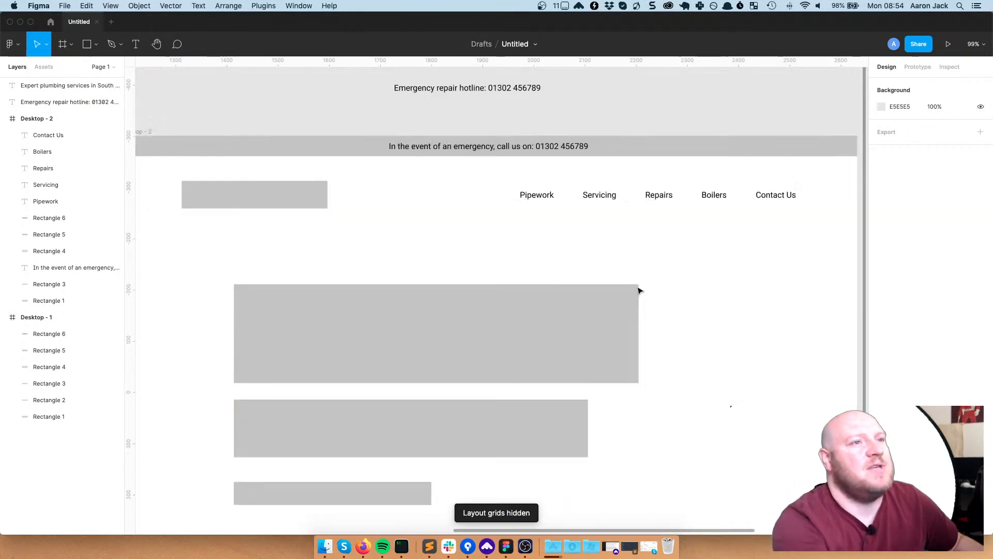
{"action": "scroll", "coordinate": [662, 294], "scroll_direction": "up", "scroll_amount": 1}
{"action": "scroll", "coordinate": [714, 352], "scroll_direction": "down", "scroll_amount": 2}
{"action": "scroll", "coordinate": [742, 410], "scroll_direction": "up", "scroll_amount": 1}
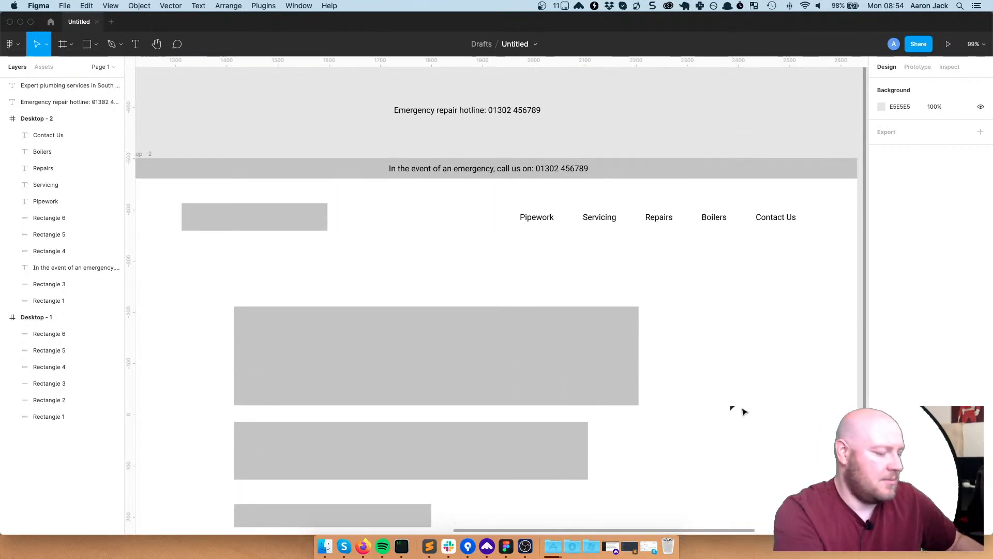
{"action": "key", "text": "ctrl+g"}
{"action": "key", "text": "ctrl+g"}
{"action": "key", "text": "ctrl+g"}
{"action": "key", "text": "ctrl+g"}
{"action": "key", "text": "ctrl+g"}
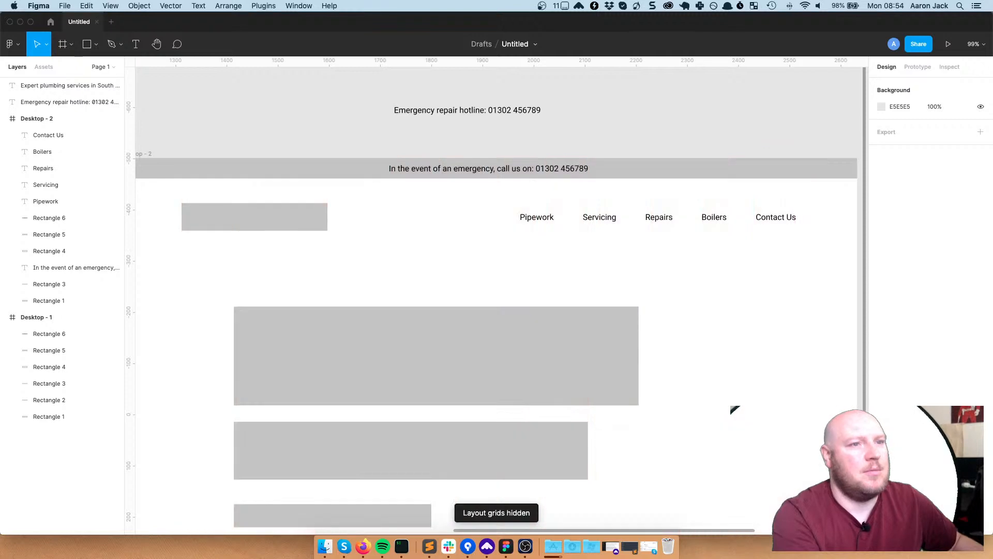
{"action": "key", "text": "ctrl+g"}
{"action": "key", "text": "ctrl+g"}
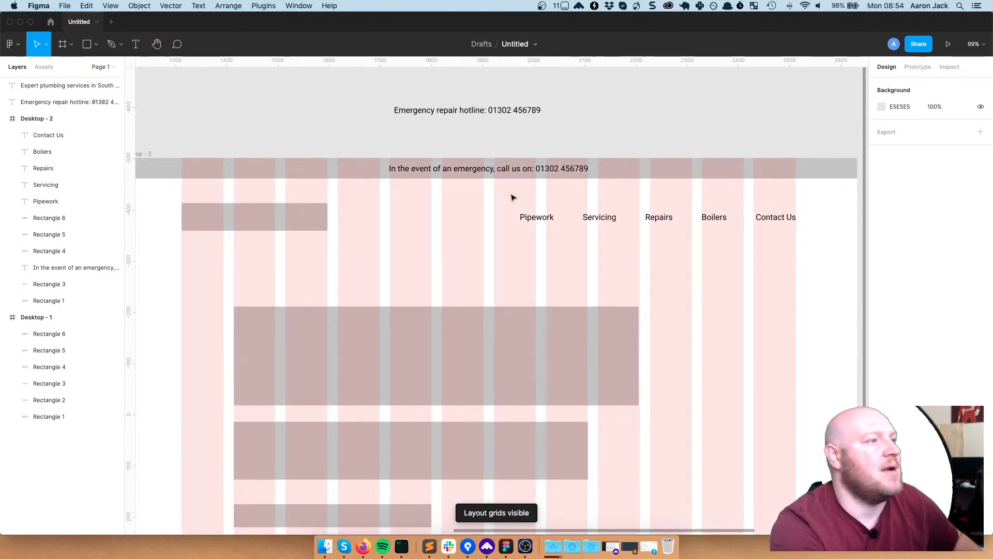
{"action": "left_click", "coordinate": [791, 218]}
{"action": "left_click", "coordinate": [639, 228]}
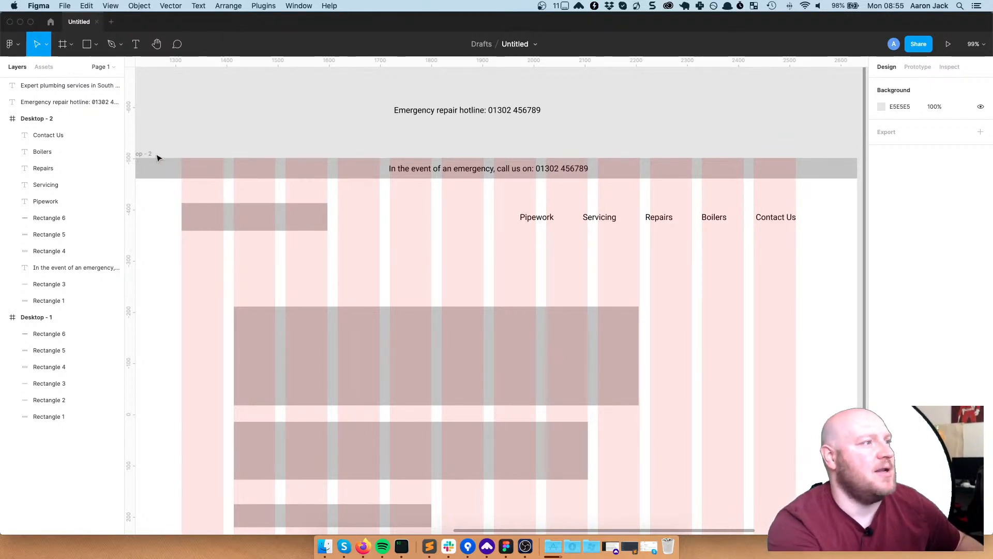
{"action": "left_click", "coordinate": [442, 139]}
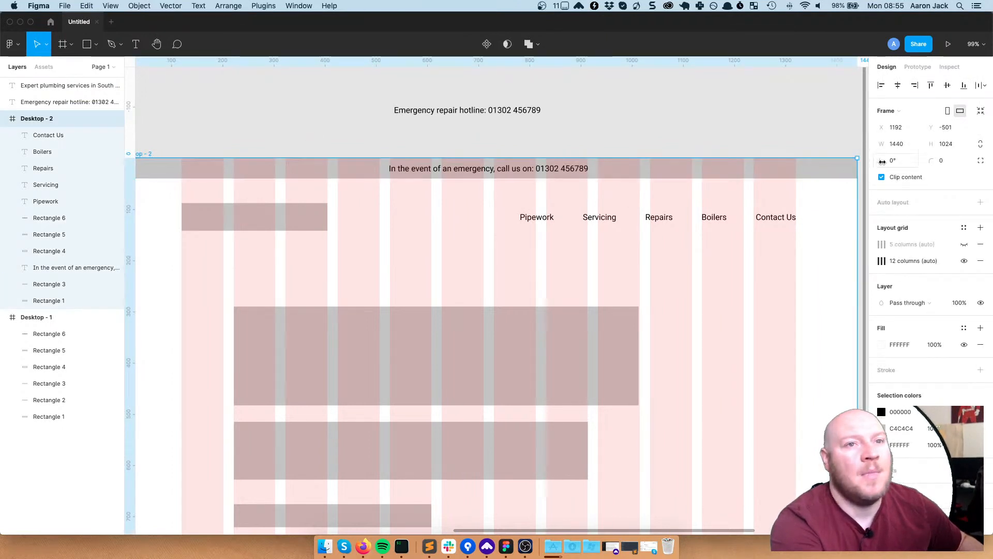
{"action": "left_click_drag", "start_coordinate": [667, 262], "coordinate": [707, 255]}
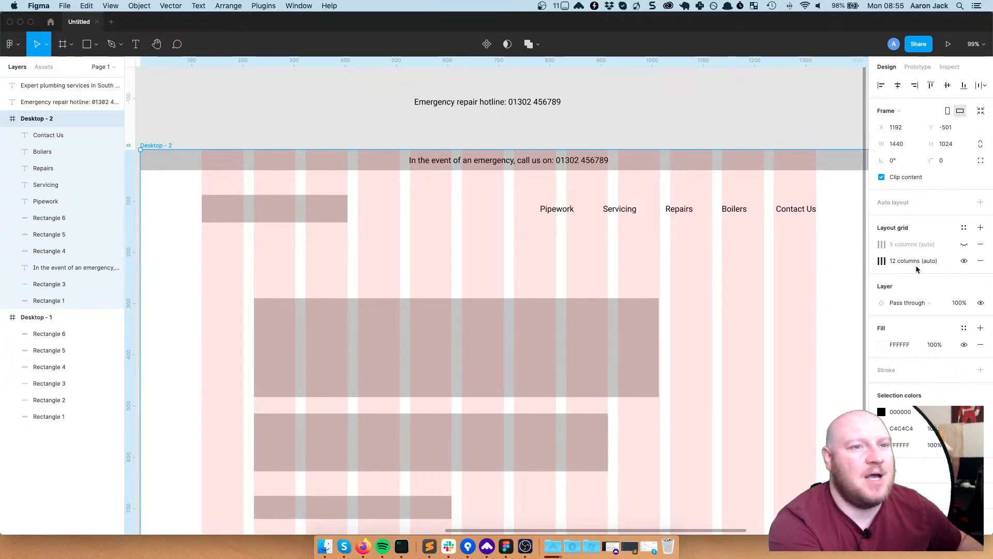
{"action": "scroll", "coordinate": [694, 197], "scroll_direction": "down", "scroll_amount": 3}
{"action": "left_click", "coordinate": [229, 155]}
{"action": "scroll", "coordinate": [229, 154], "scroll_direction": "left", "scroll_amount": 3}
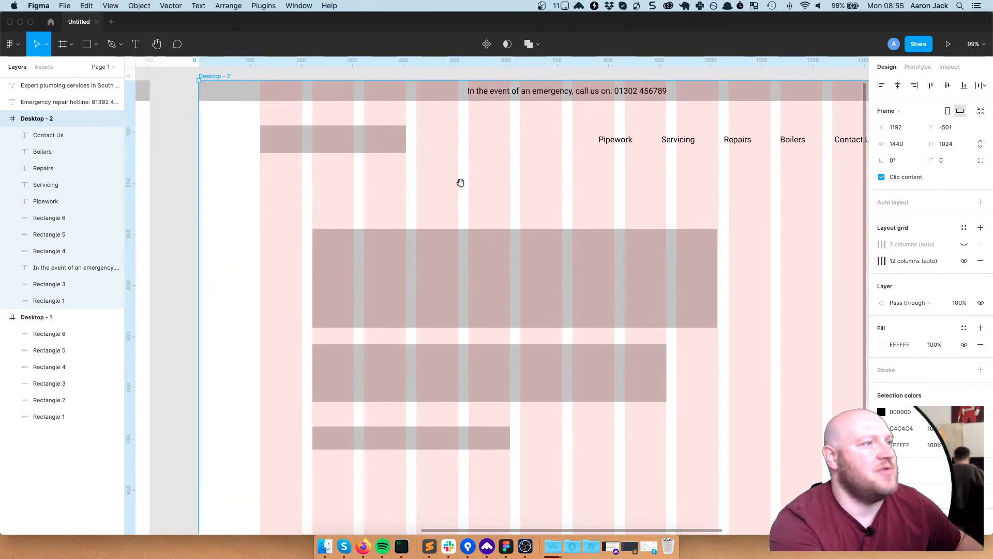
{"action": "scroll", "coordinate": [461, 186], "scroll_direction": "right", "scroll_amount": 1}
{"action": "left_click_drag", "start_coordinate": [446, 180], "coordinate": [385, 185]}
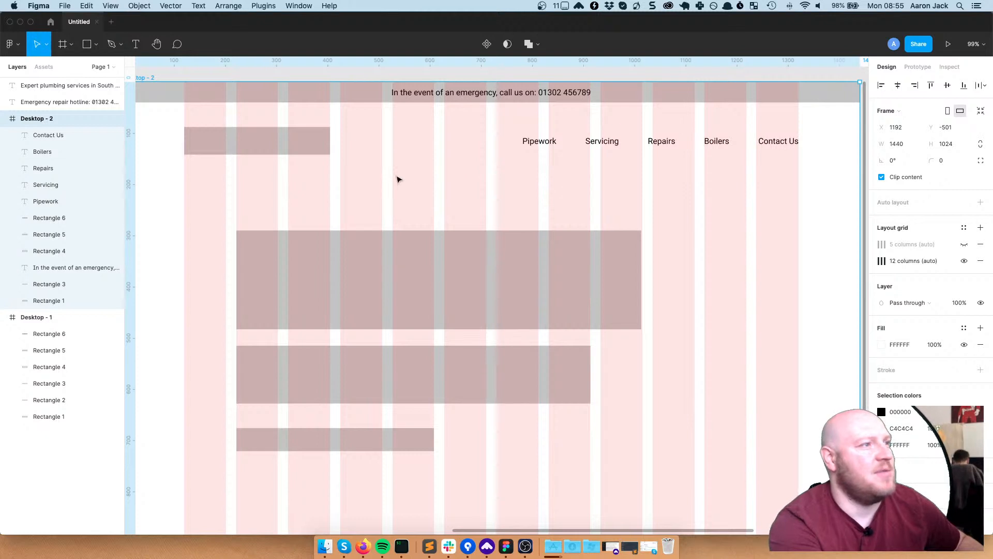
{"action": "left_click", "coordinate": [282, 145]}
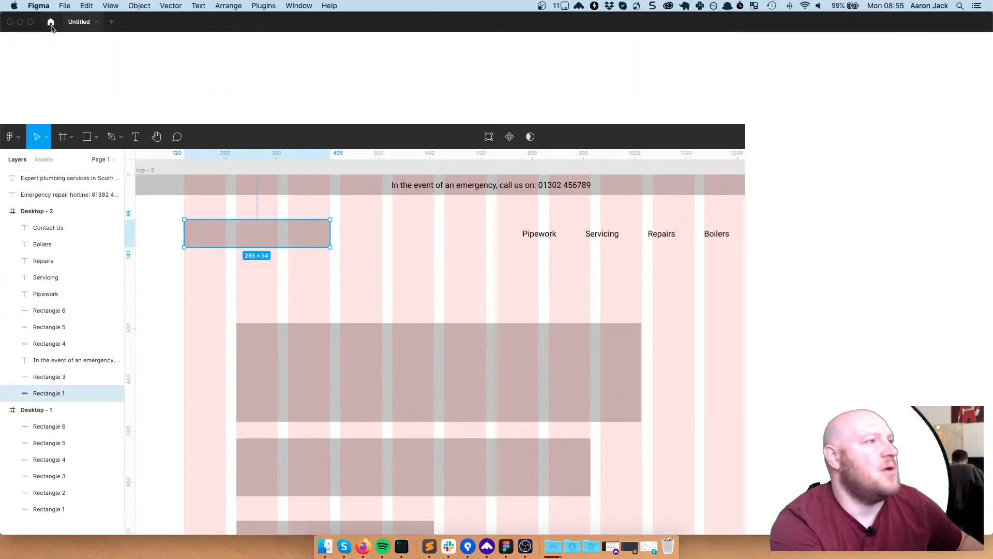
Open the older Untitled file, edited 9 months ago, from recently viewed files
{"action": "left_click", "coordinate": [51, 23]}
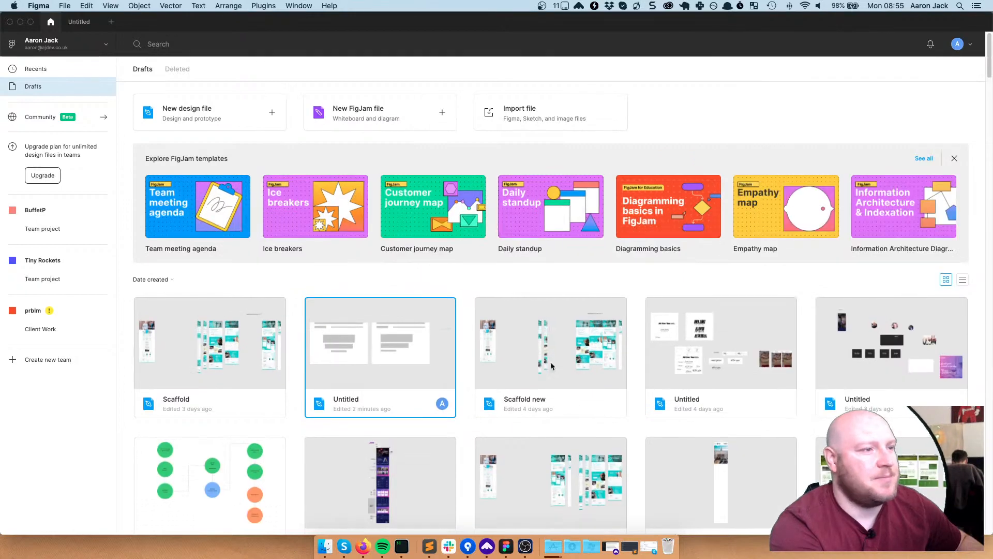
{"action": "scroll", "coordinate": [596, 292], "scroll_direction": "down", "scroll_amount": 1}
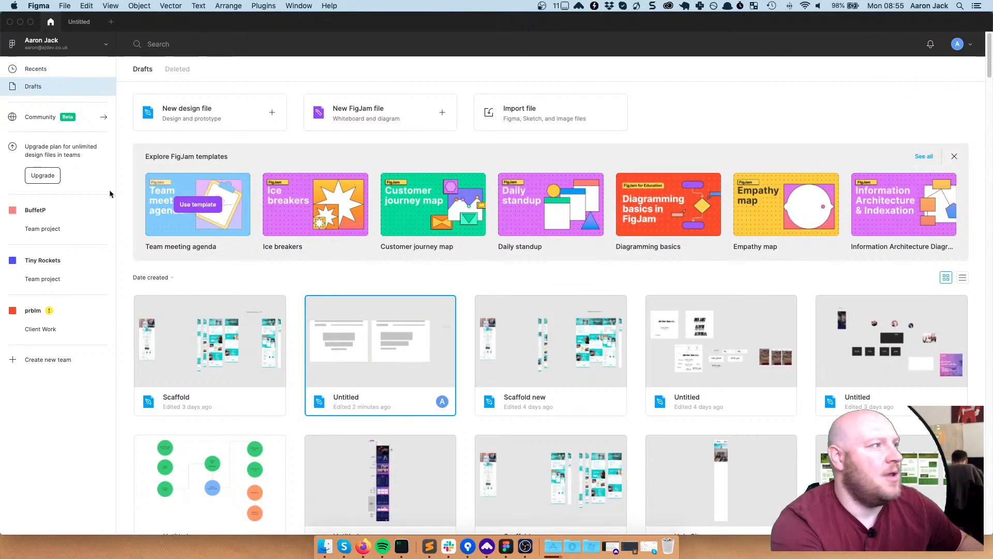
{"action": "left_click", "coordinate": [37, 68]}
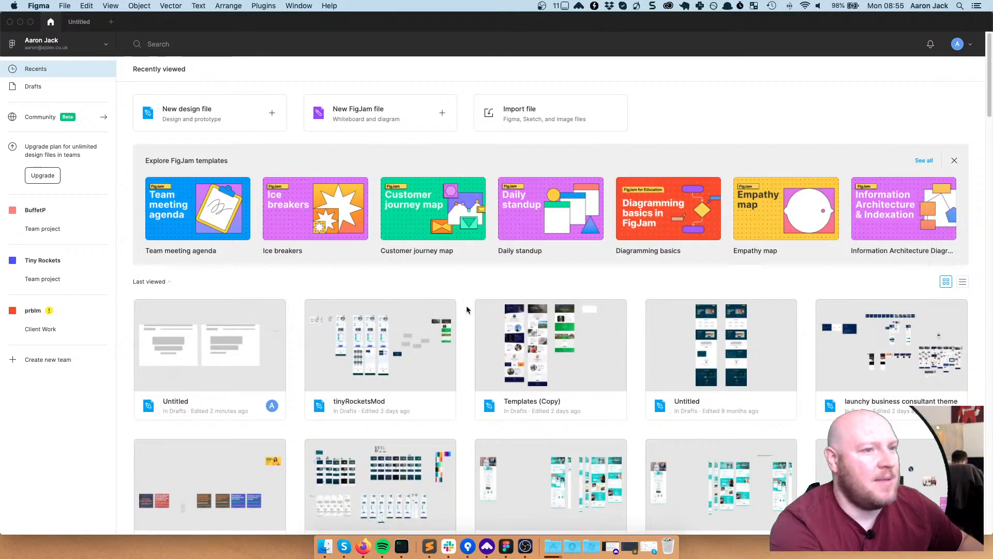
{"action": "left_click", "coordinate": [709, 331]}
{"action": "double_click", "coordinate": [710, 332]}
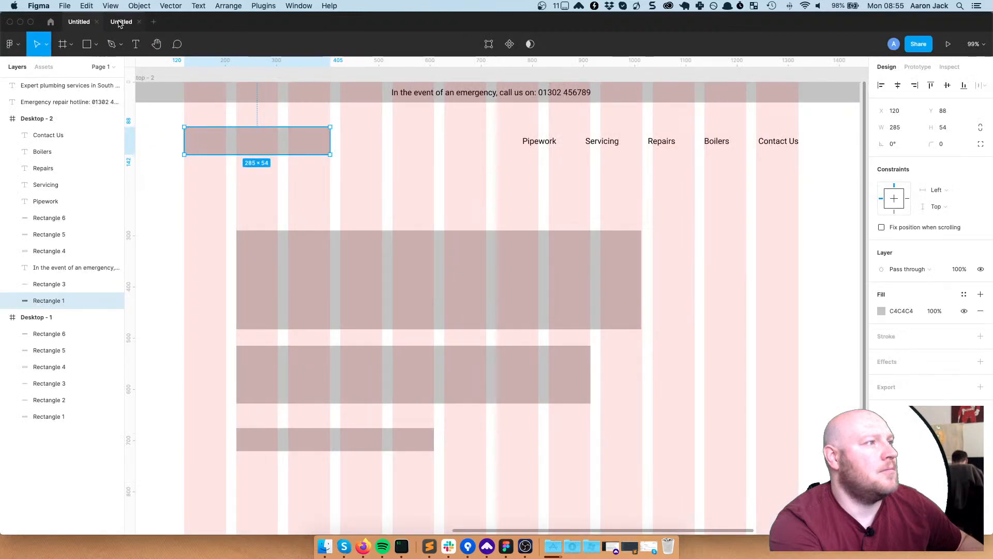
{"action": "left_click", "coordinate": [120, 22]}
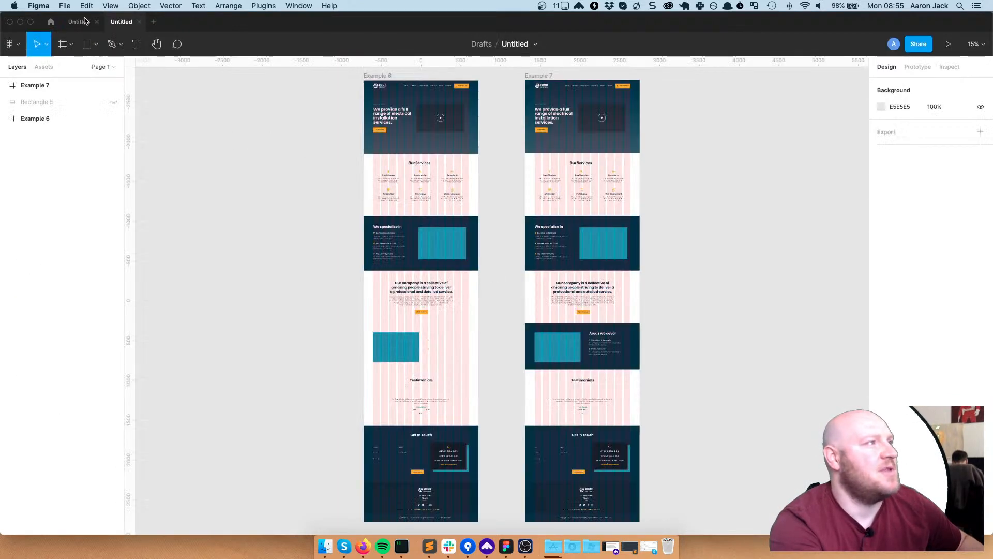
Copy the YOUR COMPANY logo from the Example 6 header and zoom in on it
{"action": "left_click", "coordinate": [380, 91]}
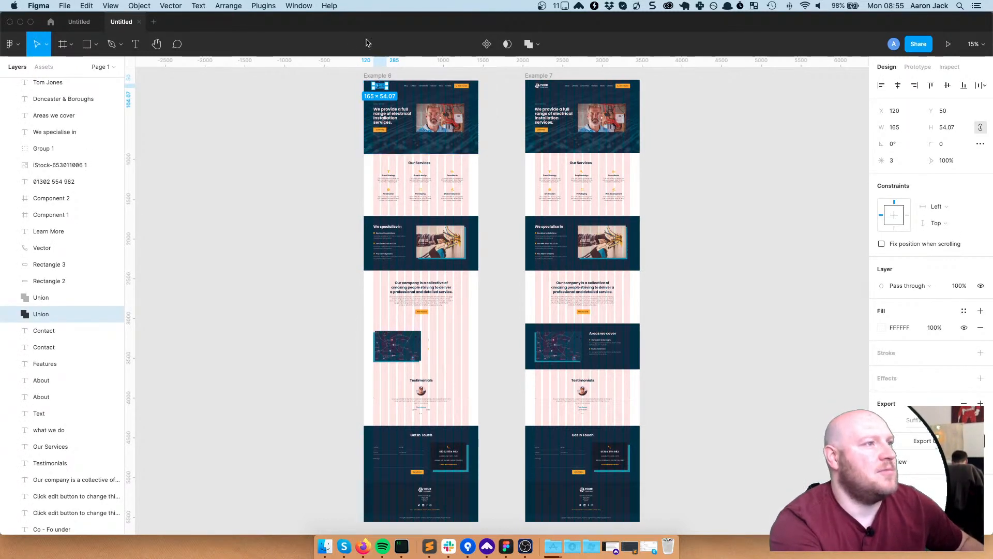
{"action": "key", "text": "alt"}
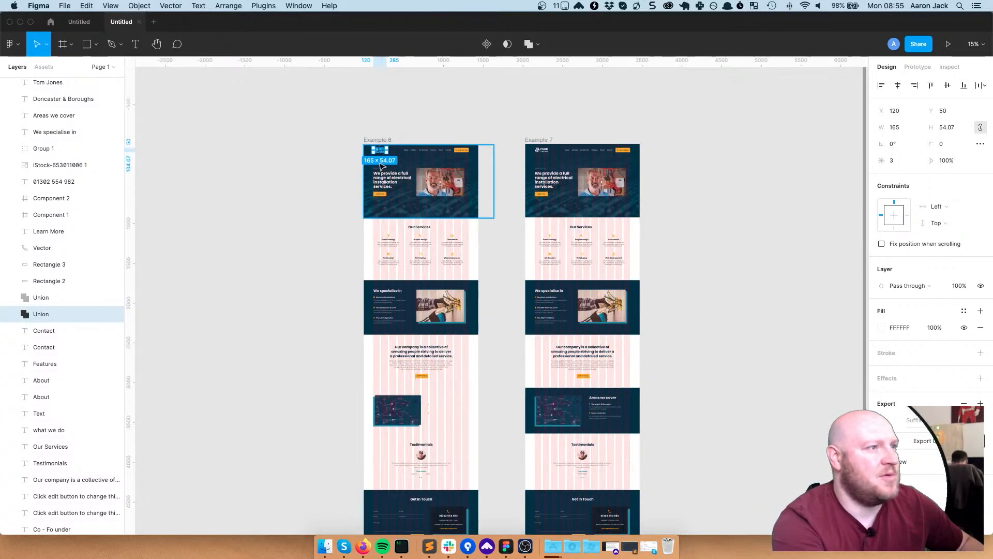
{"action": "scroll", "coordinate": [375, 153], "scroll_direction": "up", "scroll_amount": 5}
{"action": "scroll", "coordinate": [381, 235], "scroll_direction": "up", "scroll_amount": 10}
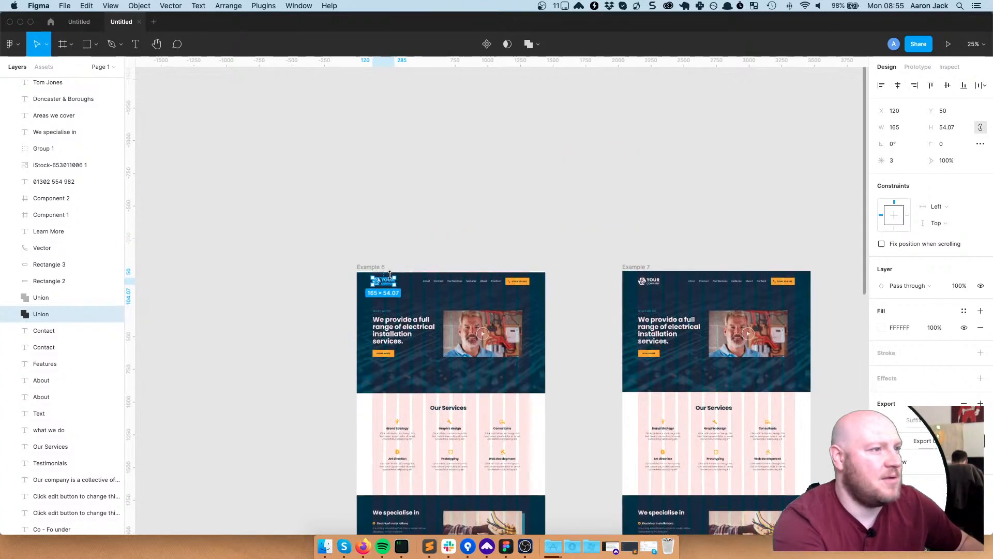
{"action": "scroll", "coordinate": [379, 306], "scroll_direction": "up", "scroll_amount": 5}
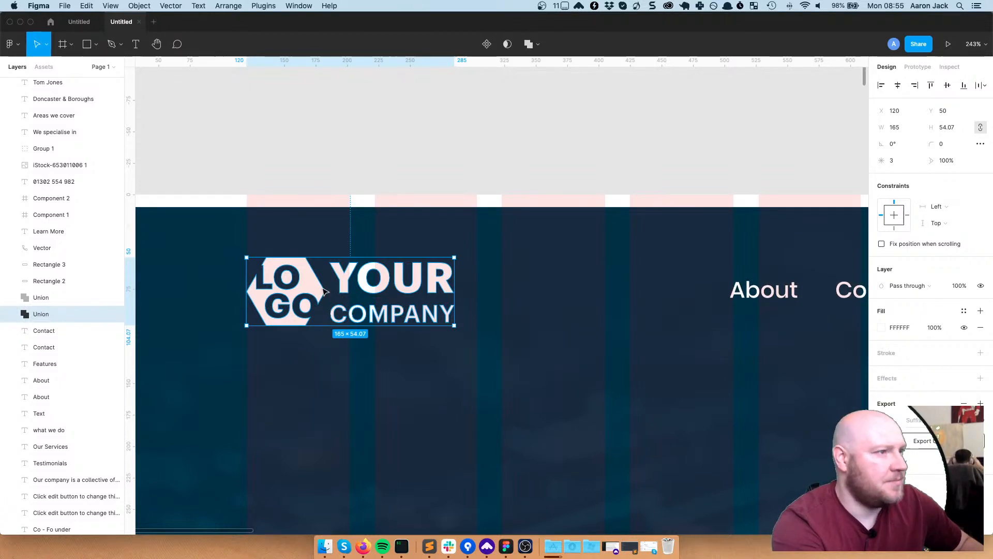
Paste the logo into the plumbing wireframe and place it over the top-left logo placeholder
{"action": "left_click", "coordinate": [72, 28]}
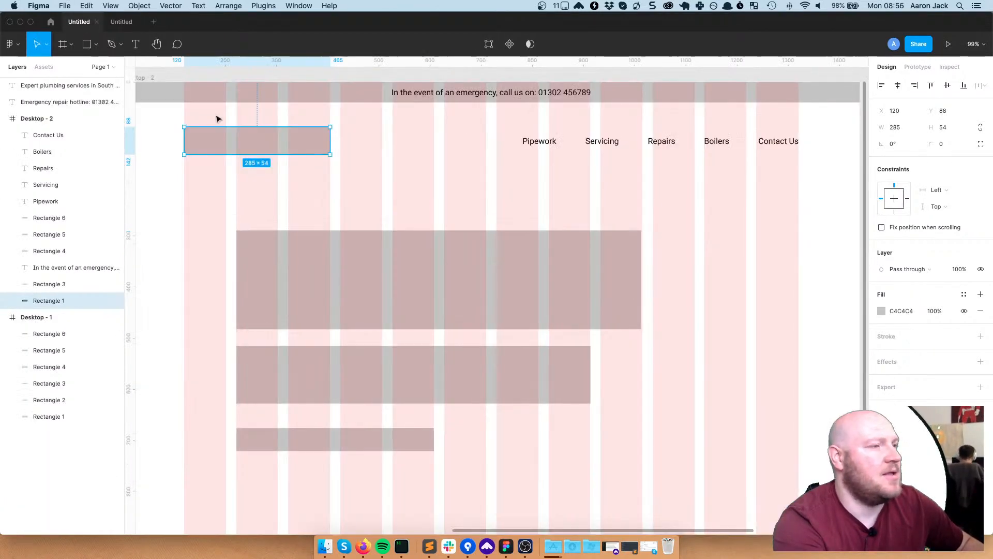
{"action": "key", "text": "super+v"}
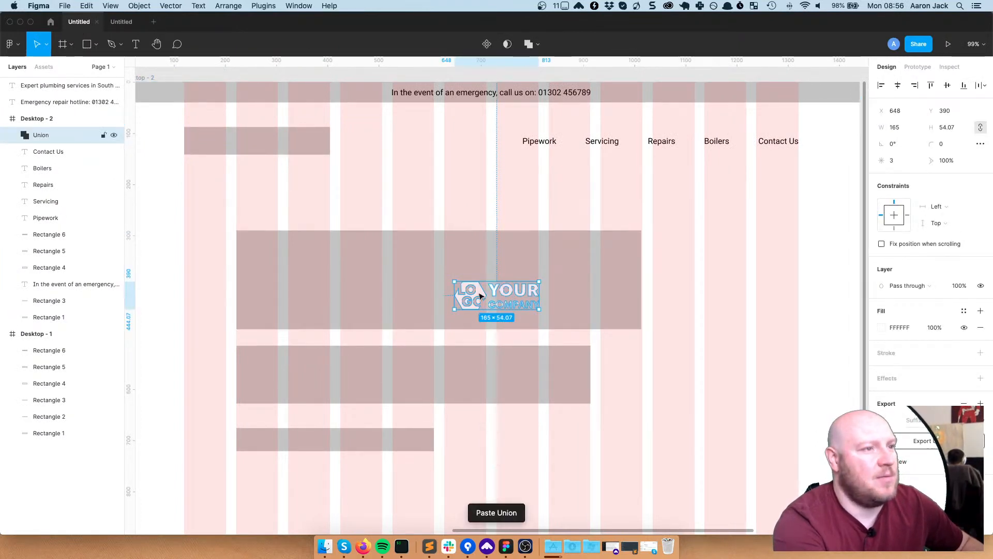
{"action": "left_click_drag", "start_coordinate": [498, 298], "coordinate": [211, 142]}
{"action": "left_click", "coordinate": [297, 212]}
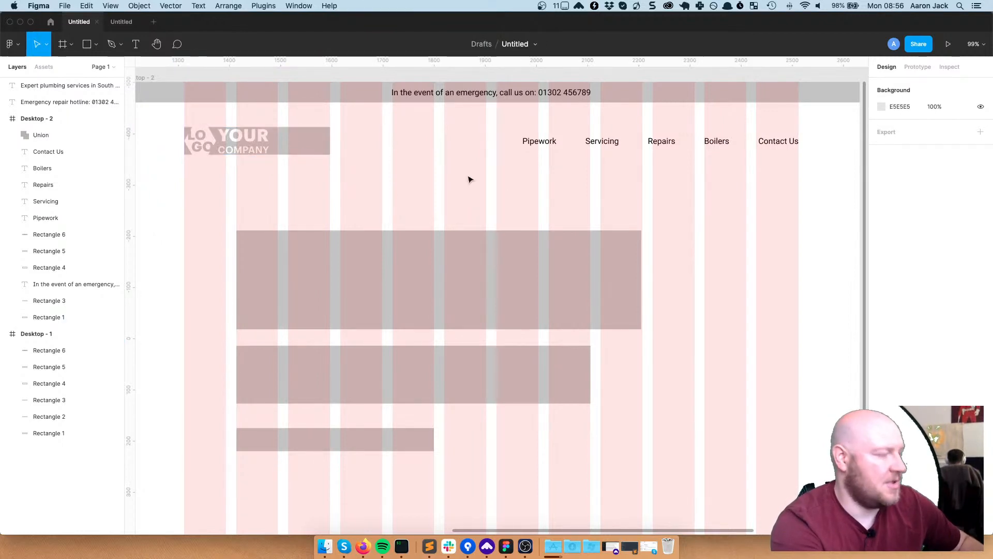
{"action": "left_click", "coordinate": [326, 149]}
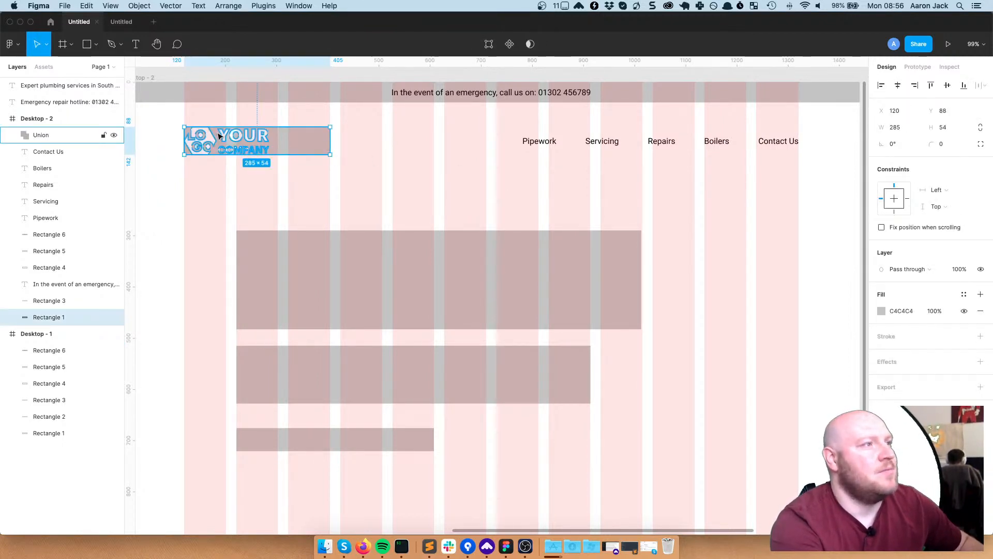
{"action": "left_click", "coordinate": [493, 199]}
{"action": "key", "text": "shift+0"}
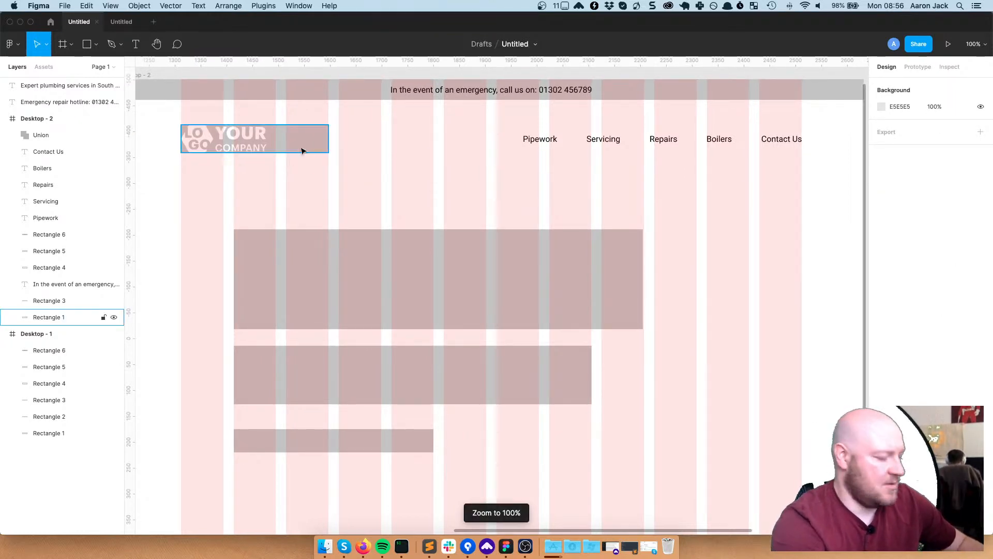
Make the logo fill black (000000) and delete the grey placeholder rectangle behind it
{"action": "left_click", "coordinate": [244, 134]}
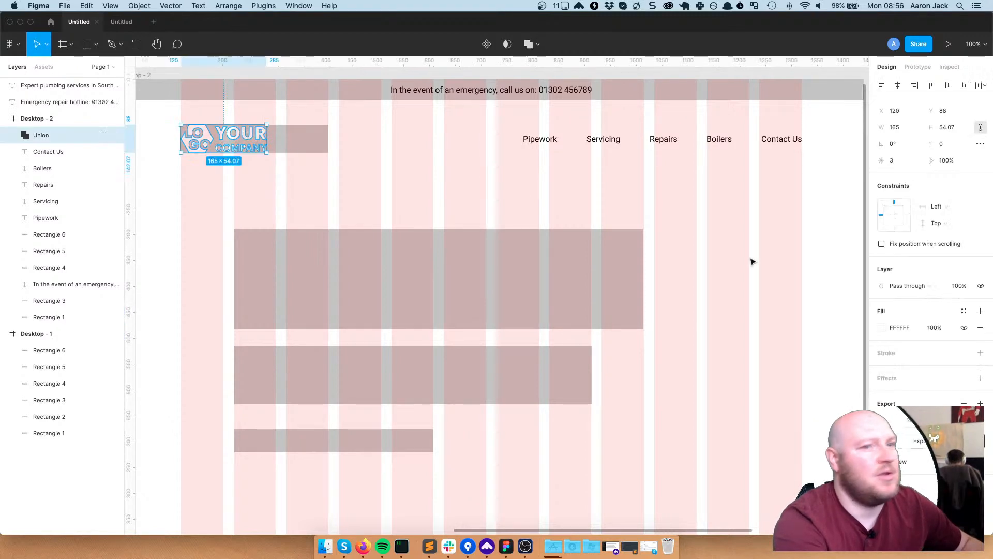
{"action": "left_click", "coordinate": [881, 327]}
{"action": "left_click_drag", "start_coordinate": [761, 304], "coordinate": [758, 344]}
{"action": "left_click_drag", "start_coordinate": [728, 385], "coordinate": [728, 417]}
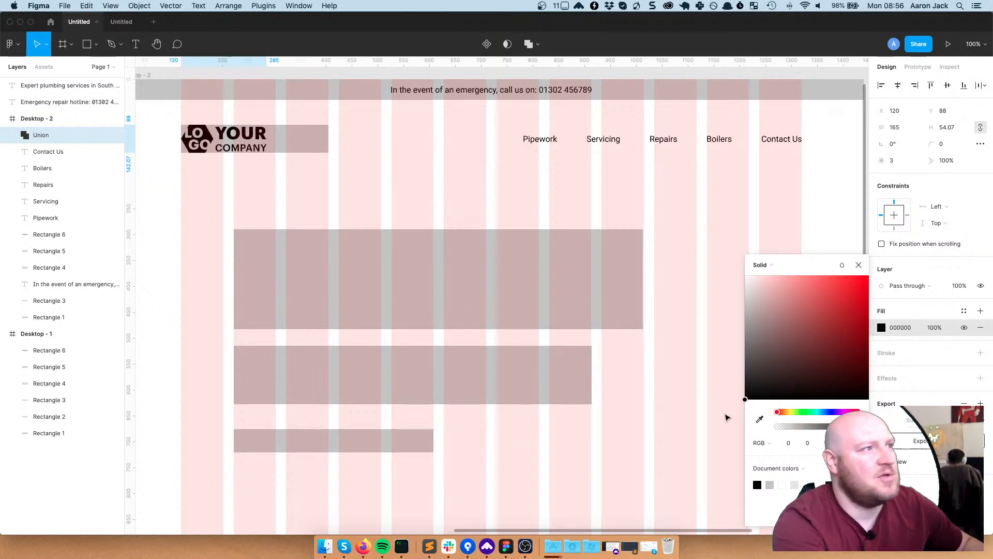
{"action": "left_click", "coordinate": [658, 208]}
{"action": "left_click", "coordinate": [308, 149]}
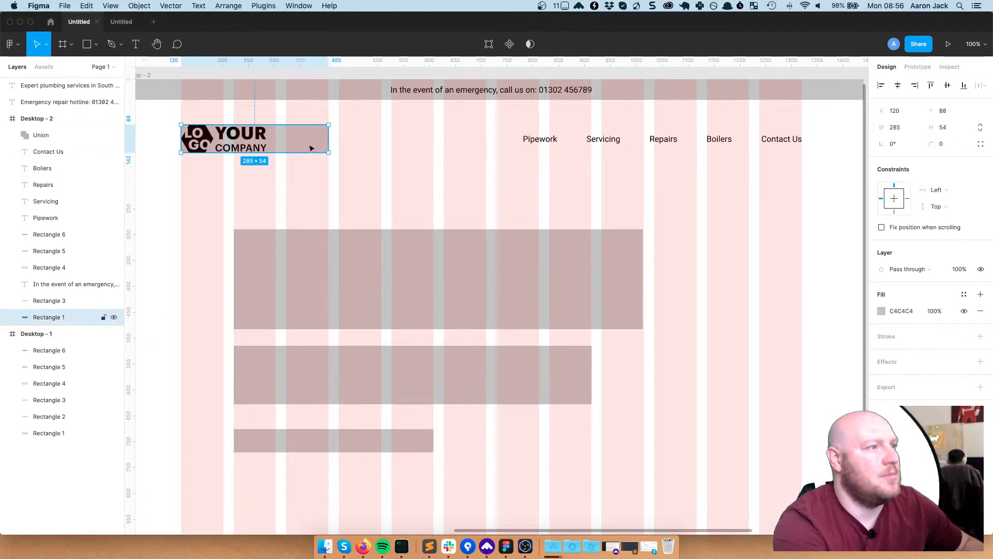
{"action": "key", "text": "Delete"}
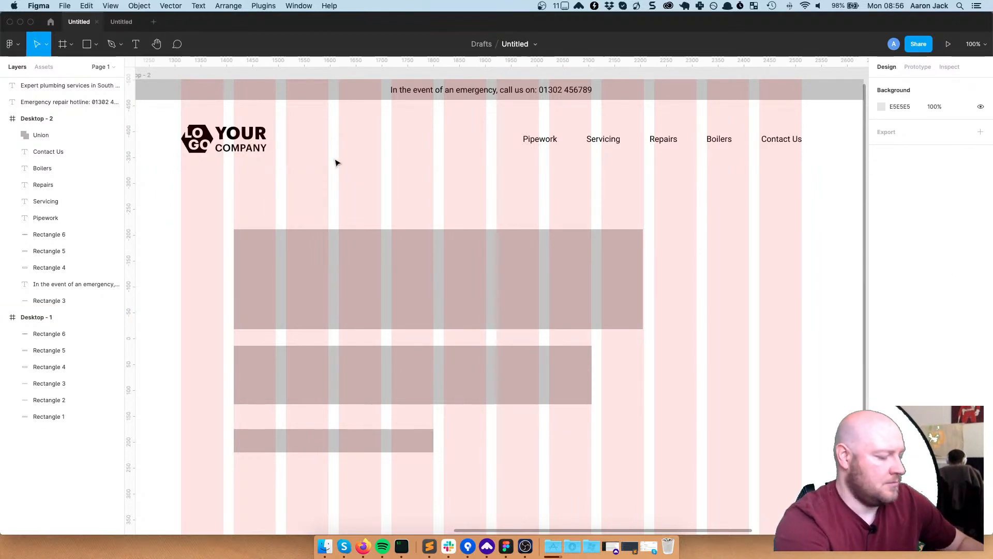
Paste 'Expert plumbing services in South Yorkshire.' as a new text box inside the grey hero block
{"action": "scroll", "coordinate": [281, 212], "scroll_direction": "down", "scroll_amount": 3}
{"action": "left_click_drag", "start_coordinate": [272, 203], "coordinate": [311, 205]}
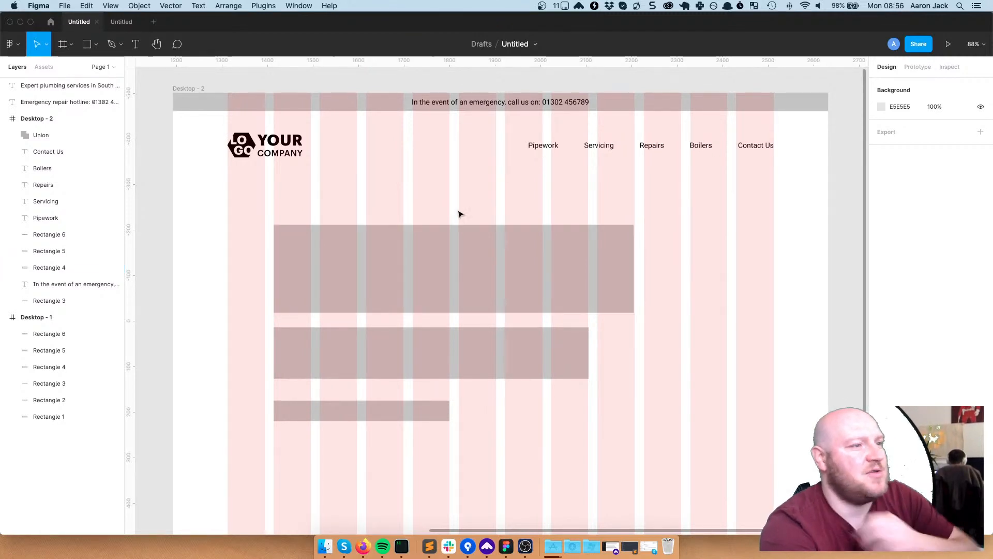
{"action": "scroll", "coordinate": [462, 229], "scroll_direction": "down", "scroll_amount": 5}
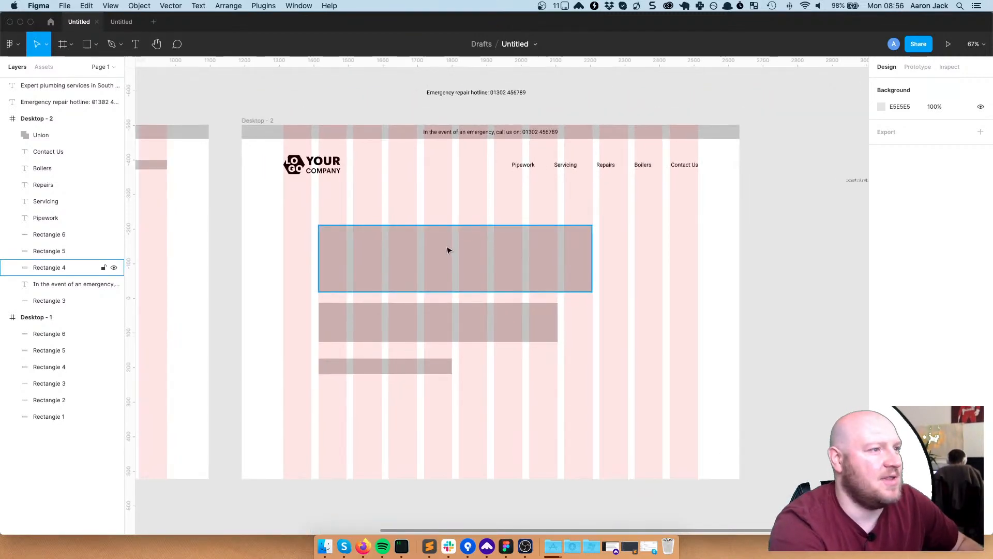
{"action": "left_click_drag", "start_coordinate": [399, 248], "coordinate": [739, 249]}
{"action": "left_click_drag", "start_coordinate": [236, 252], "coordinate": [167, 233]}
{"action": "left_click_drag", "start_coordinate": [675, 231], "coordinate": [517, 228]}
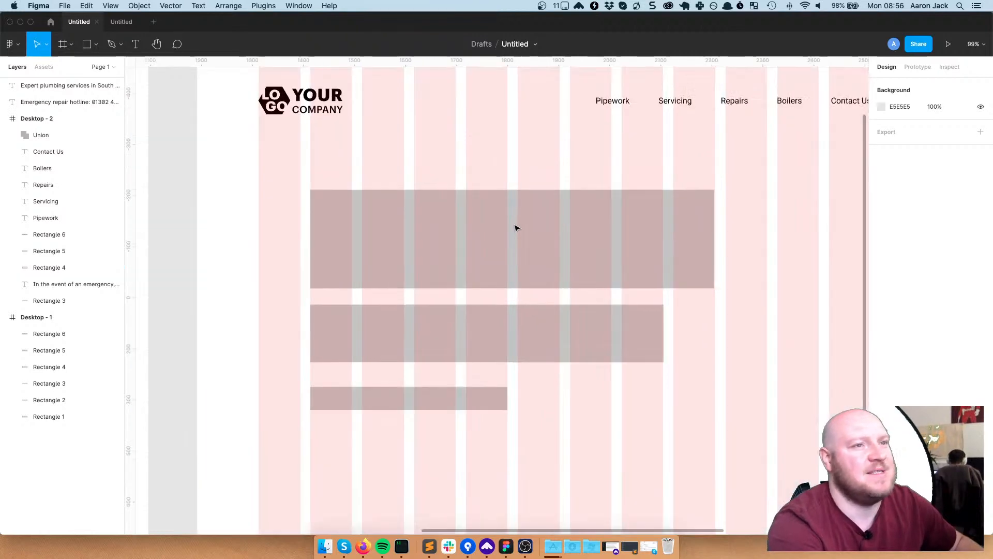
{"action": "scroll", "coordinate": [517, 226], "scroll_direction": "up", "scroll_amount": 5}
{"action": "scroll", "coordinate": [518, 224], "scroll_direction": "down", "scroll_amount": 1}
{"action": "scroll", "coordinate": [600, 211], "scroll_direction": "up", "scroll_amount": 1}
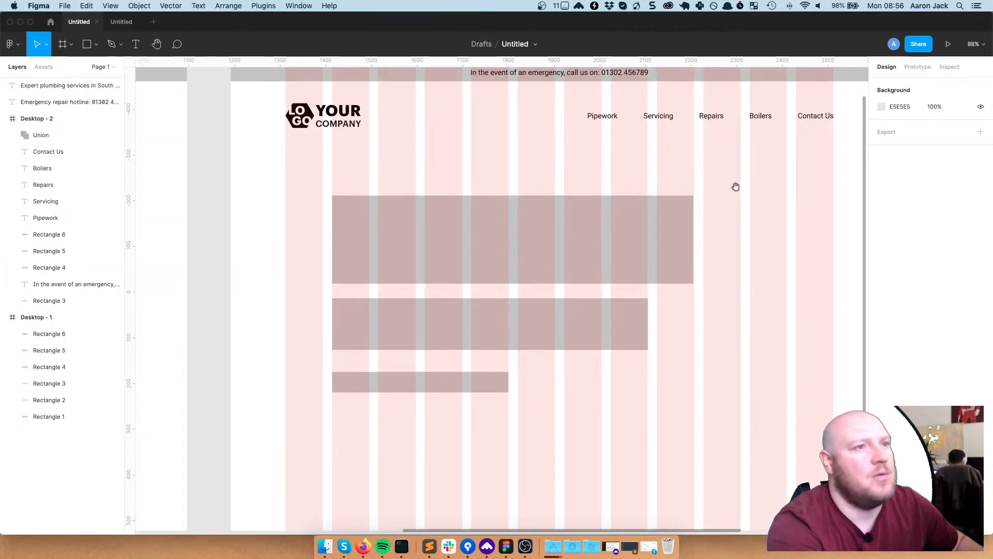
{"action": "scroll", "coordinate": [680, 218], "scroll_direction": "right", "scroll_amount": 2}
{"action": "scroll", "coordinate": [680, 217], "scroll_direction": "up", "scroll_amount": 1}
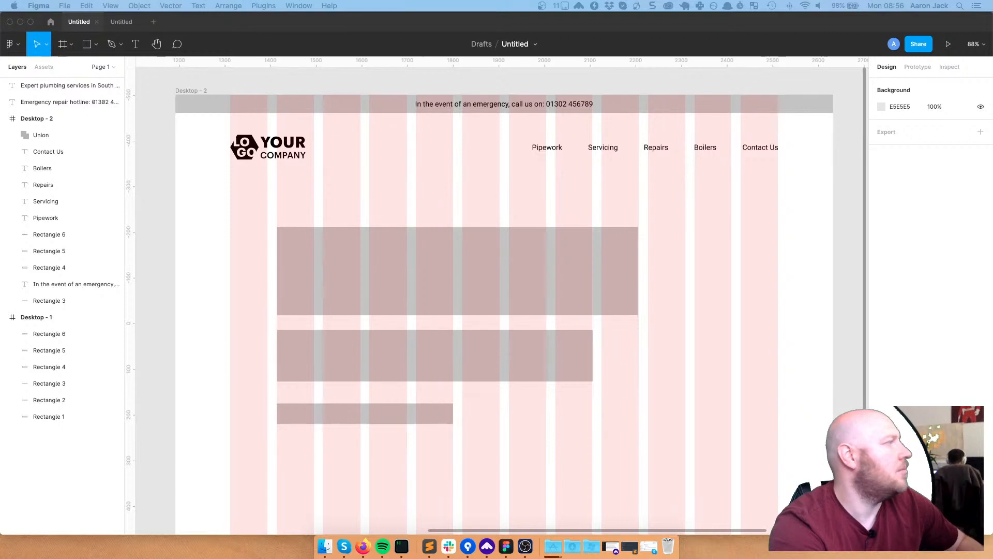
{"action": "left_click", "coordinate": [482, 265]}
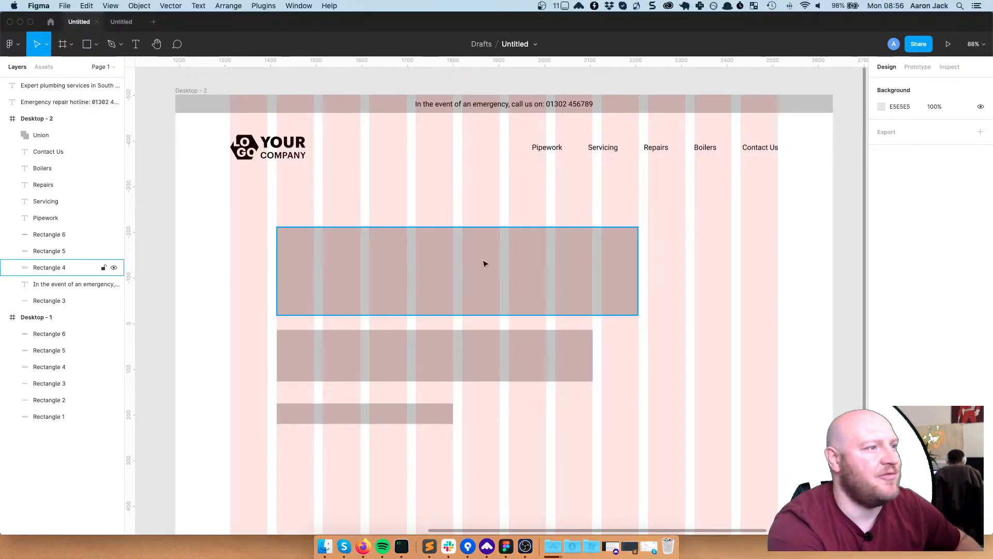
{"action": "key", "text": "t"}
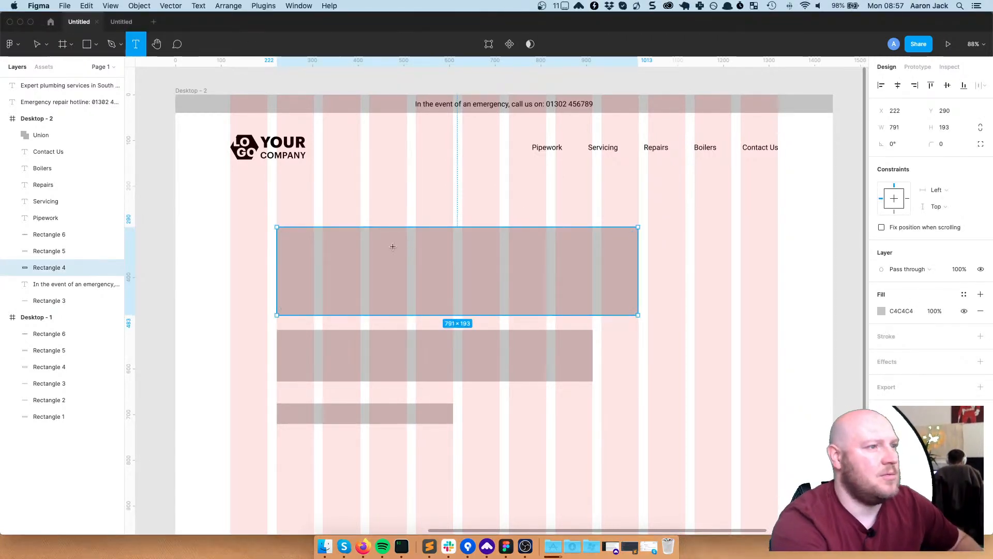
{"action": "left_click", "coordinate": [456, 240]}
{"action": "type", "text": "Expert plumbing services in South Yorkshire"}
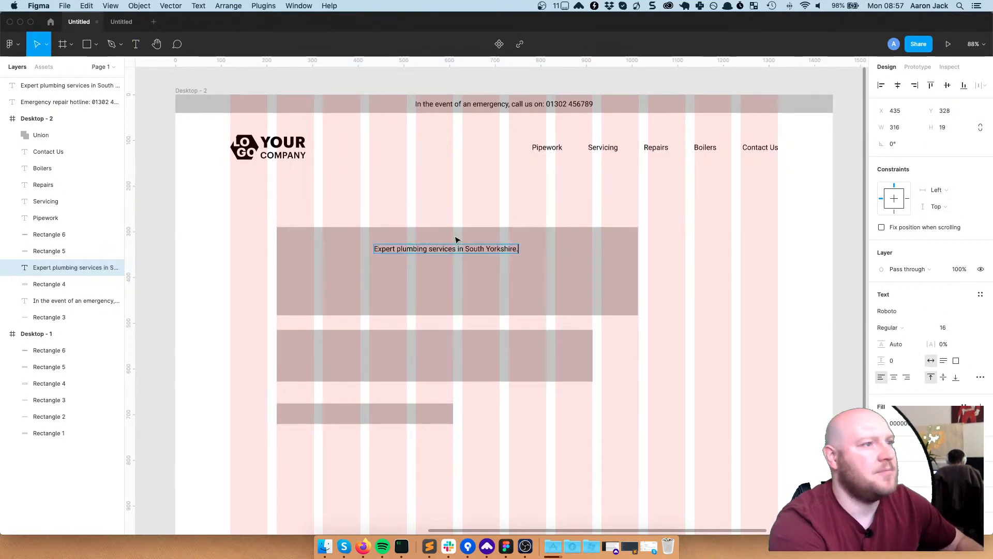
{"action": "key", "text": "Escape"}
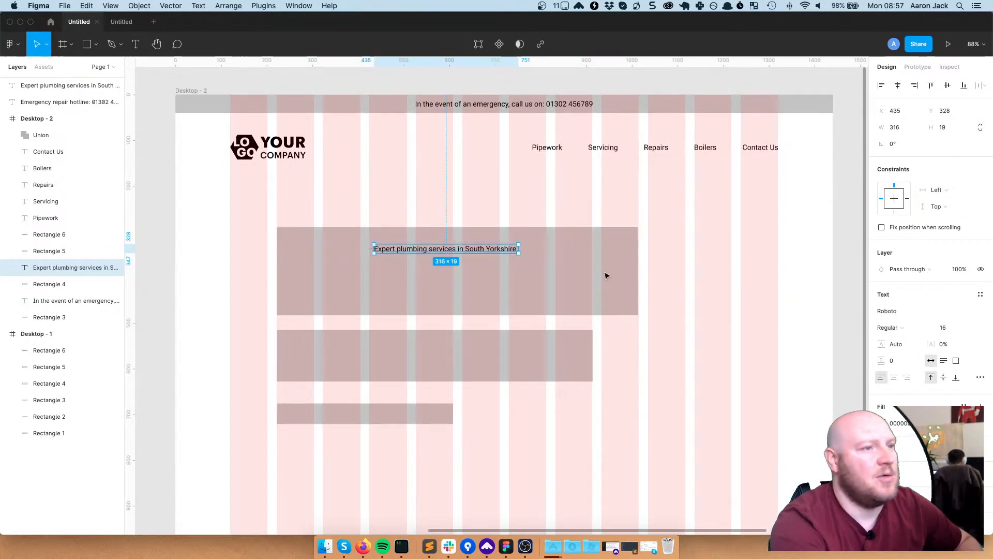
Nudge the 791 × 193 hero block back into place at x 224, y 304
{"action": "left_click", "coordinate": [523, 276]}
{"action": "left_click", "coordinate": [512, 250]}
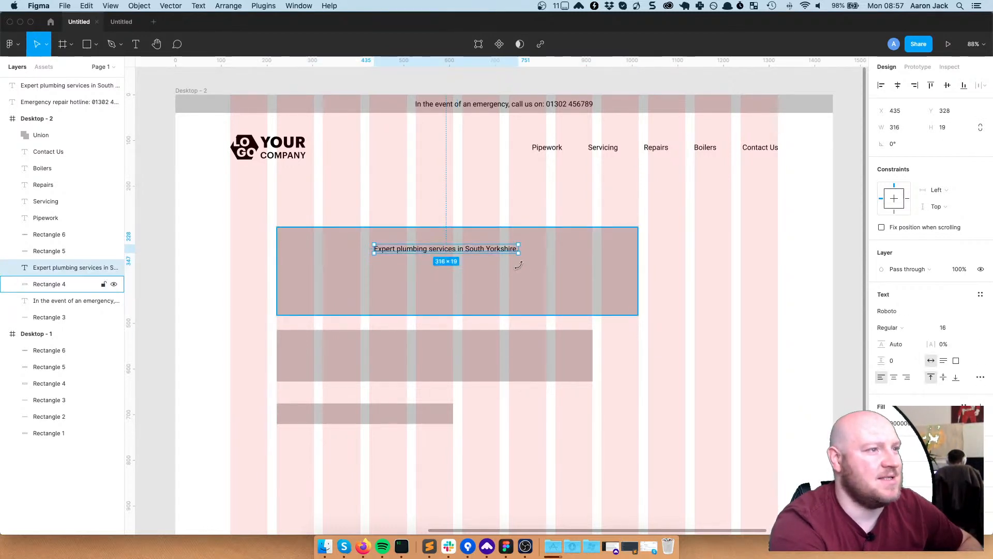
{"action": "left_click_drag", "start_coordinate": [521, 279], "coordinate": [621, 285]}
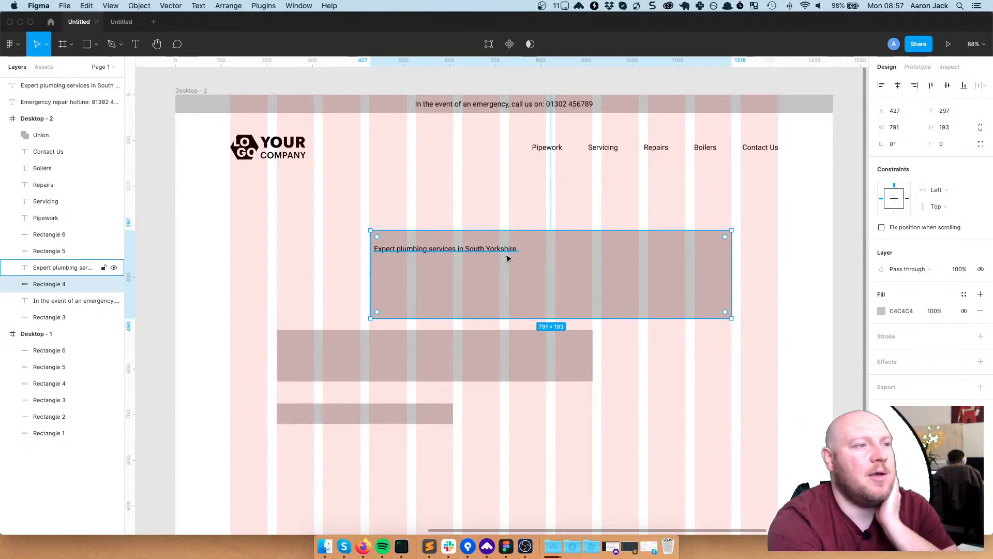
{"action": "left_click_drag", "start_coordinate": [509, 278], "coordinate": [469, 274]}
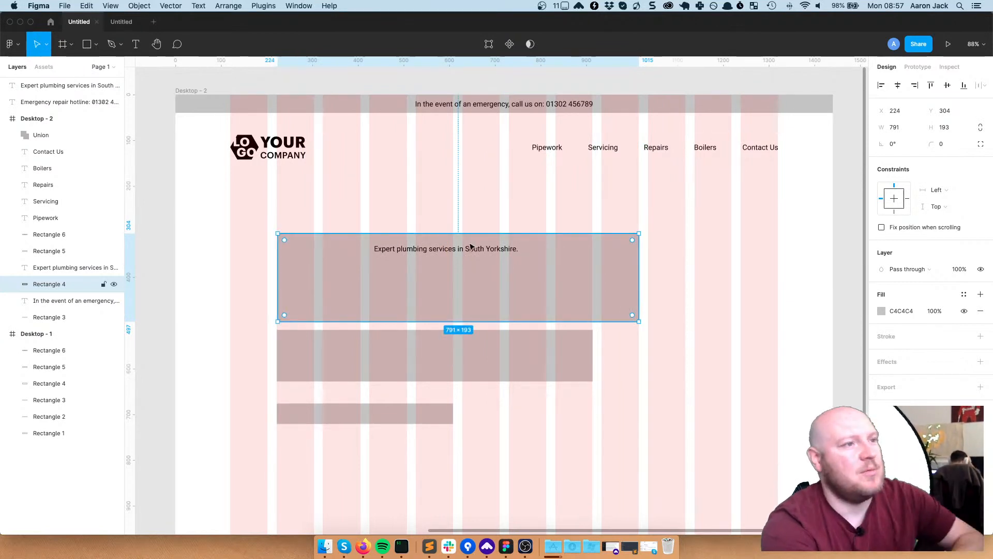
Set the tagline to font size 72 and drag it left to line up with the logo
{"action": "left_click", "coordinate": [469, 253]}
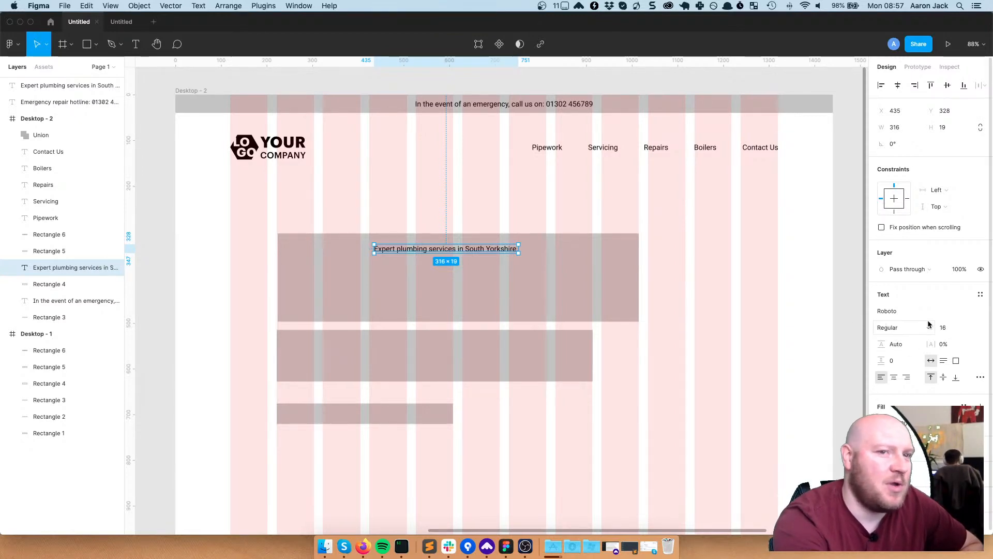
{"action": "left_click", "coordinate": [946, 326]}
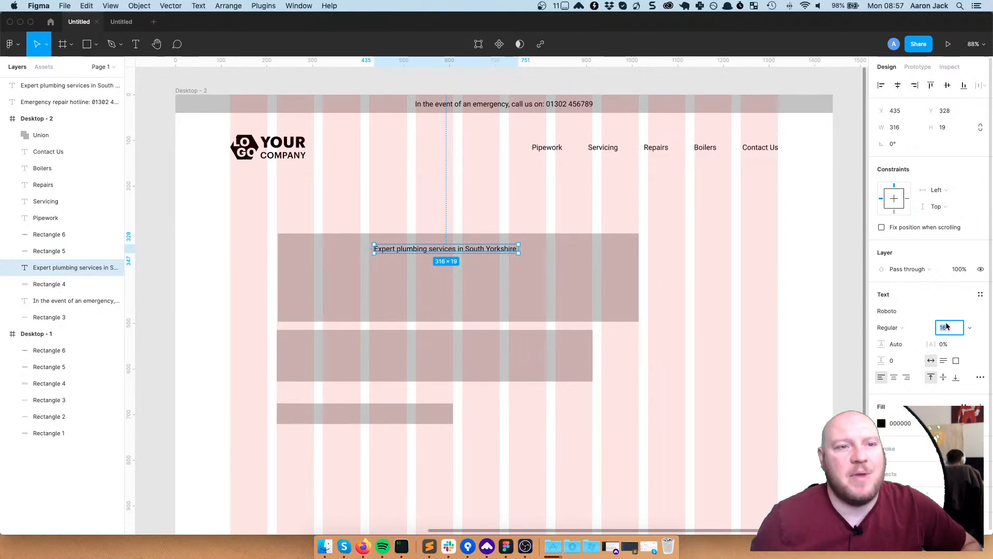
{"action": "type", "text": "72"}
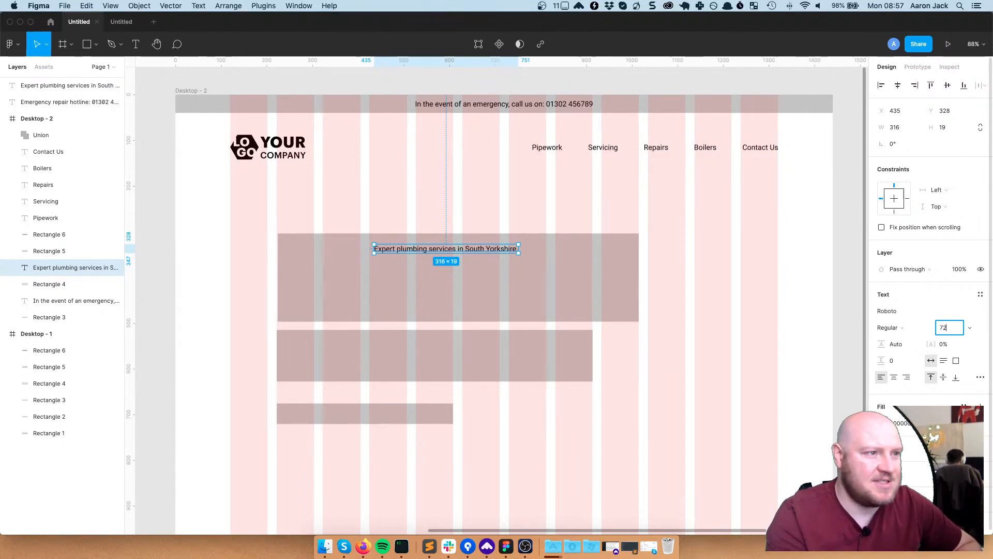
{"action": "key", "text": "Return"}
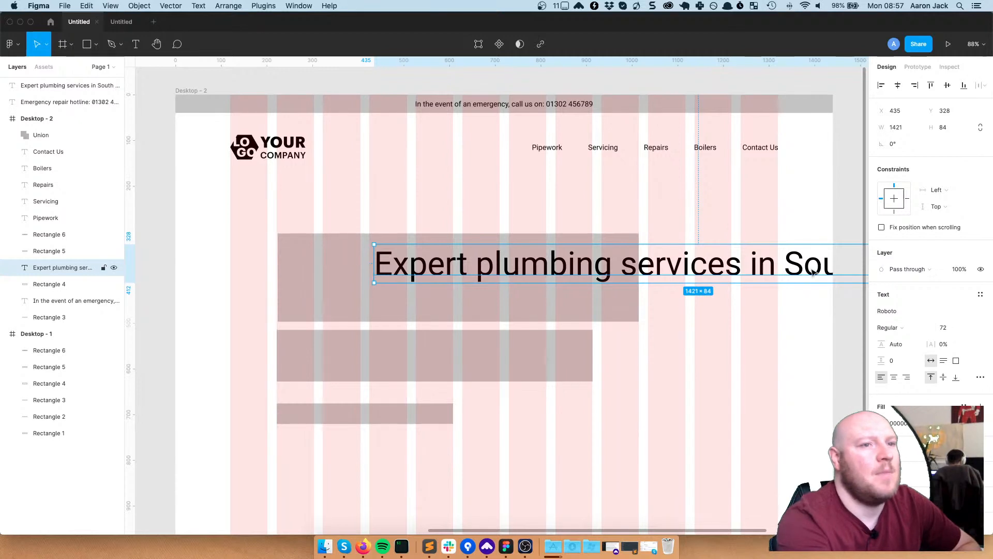
{"action": "left_click_drag", "start_coordinate": [673, 265], "coordinate": [529, 261]}
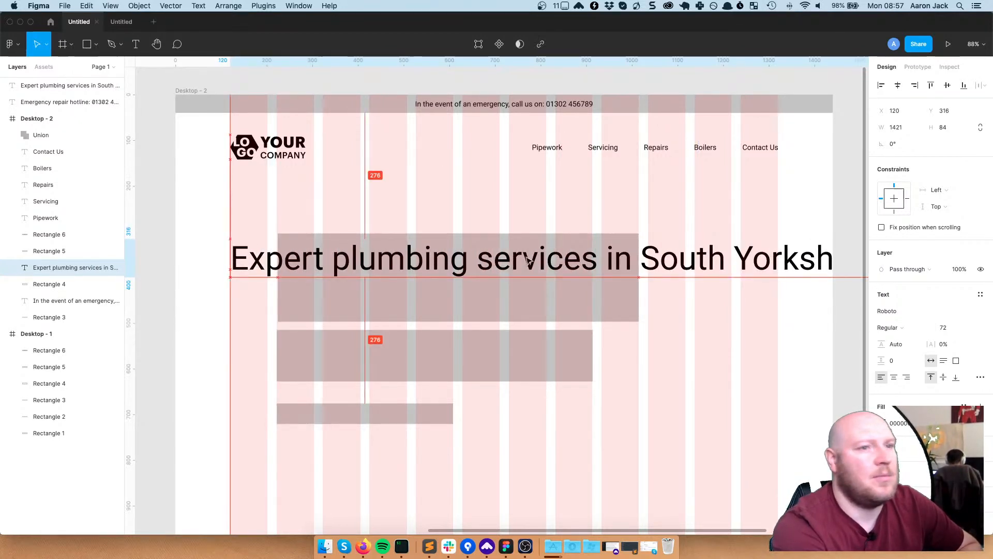
{"action": "scroll", "coordinate": [702, 331], "scroll_direction": "down", "scroll_amount": 5}
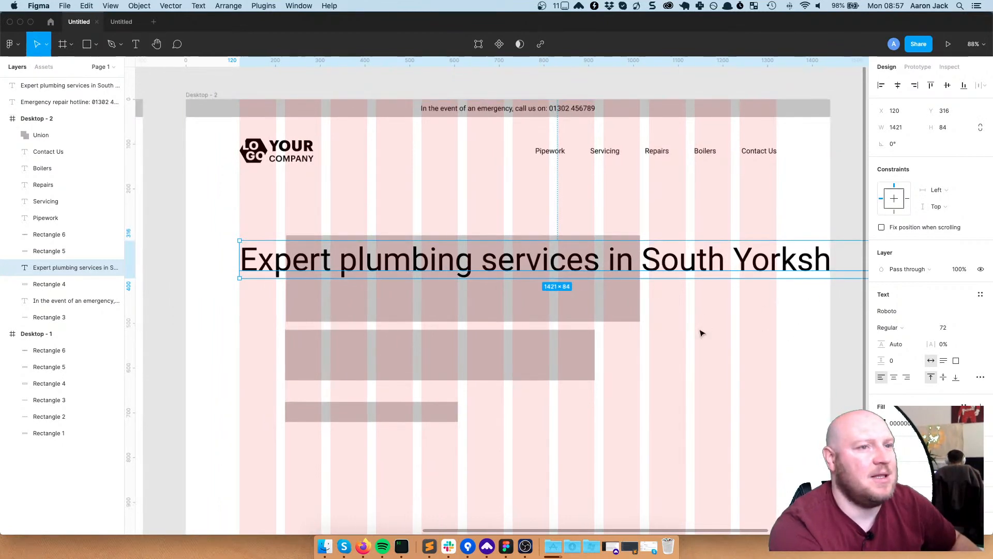
{"action": "scroll", "coordinate": [703, 331], "scroll_direction": "down", "scroll_amount": 4}
Narrow the headline text box so the tagline wraps onto three lines
{"action": "left_click_drag", "start_coordinate": [812, 282], "coordinate": [641, 289]}
{"action": "left_click_drag", "start_coordinate": [481, 283], "coordinate": [501, 283]}
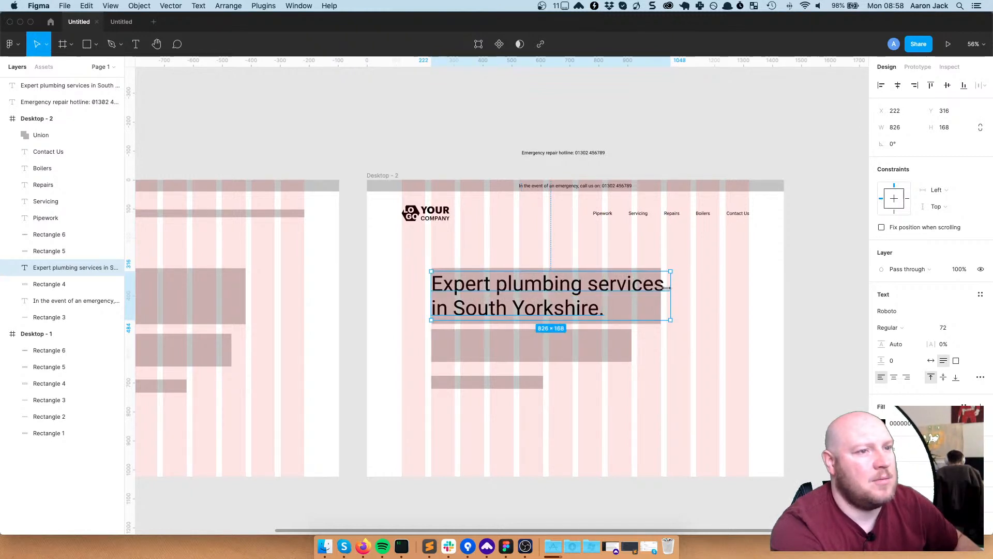
{"action": "left_click_drag", "start_coordinate": [669, 287], "coordinate": [661, 286]}
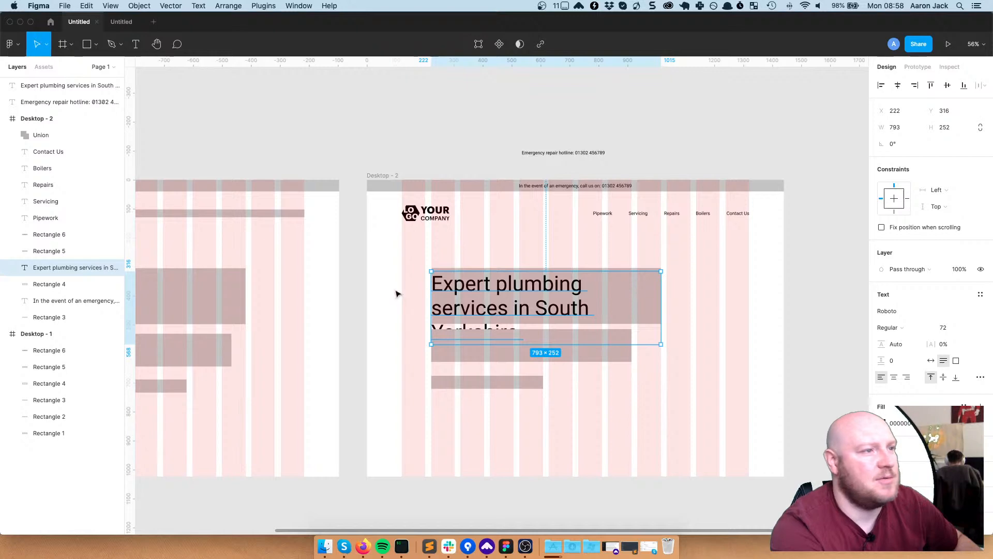
{"action": "scroll", "coordinate": [394, 295], "scroll_direction": "up", "scroll_amount": 10}
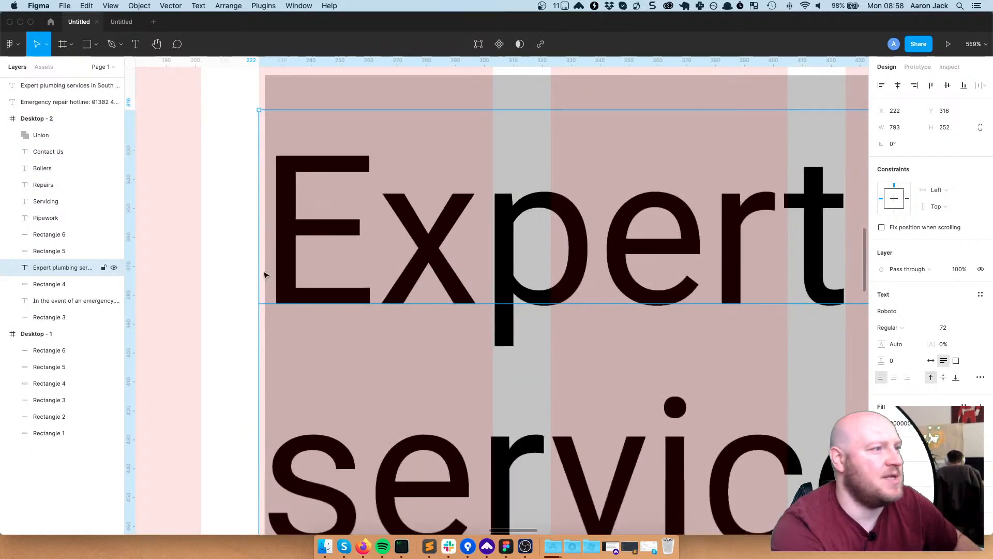
{"action": "left_click_drag", "start_coordinate": [259, 268], "coordinate": [258, 268]}
{"action": "scroll", "coordinate": [354, 262], "scroll_direction": "up", "scroll_amount": 3}
{"action": "scroll", "coordinate": [359, 266], "scroll_direction": "down", "scroll_amount": 1}
{"action": "scroll", "coordinate": [452, 306], "scroll_direction": "down", "scroll_amount": 2}
{"action": "scroll", "coordinate": [452, 306], "scroll_direction": "down", "scroll_amount": 1}
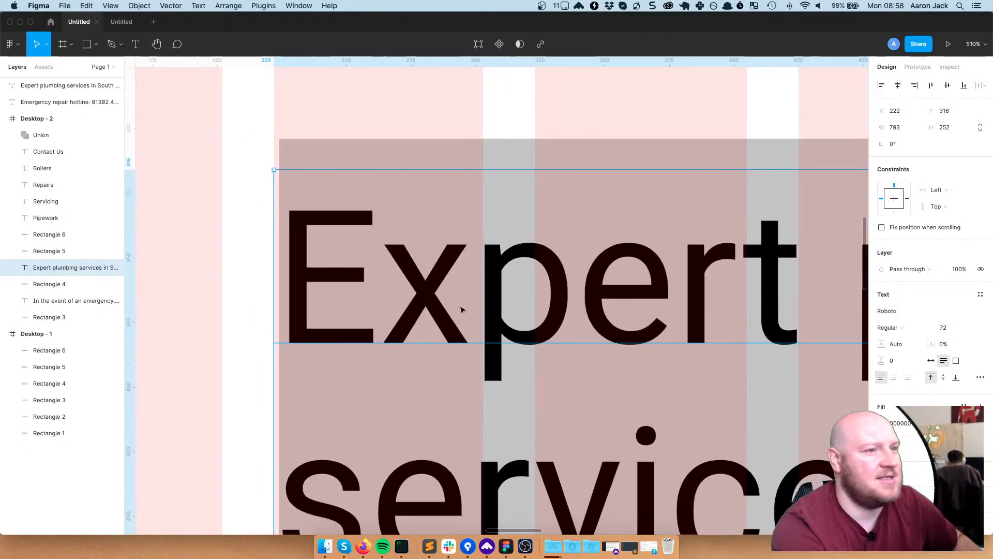
{"action": "scroll", "coordinate": [462, 309], "scroll_direction": "down", "scroll_amount": 10}
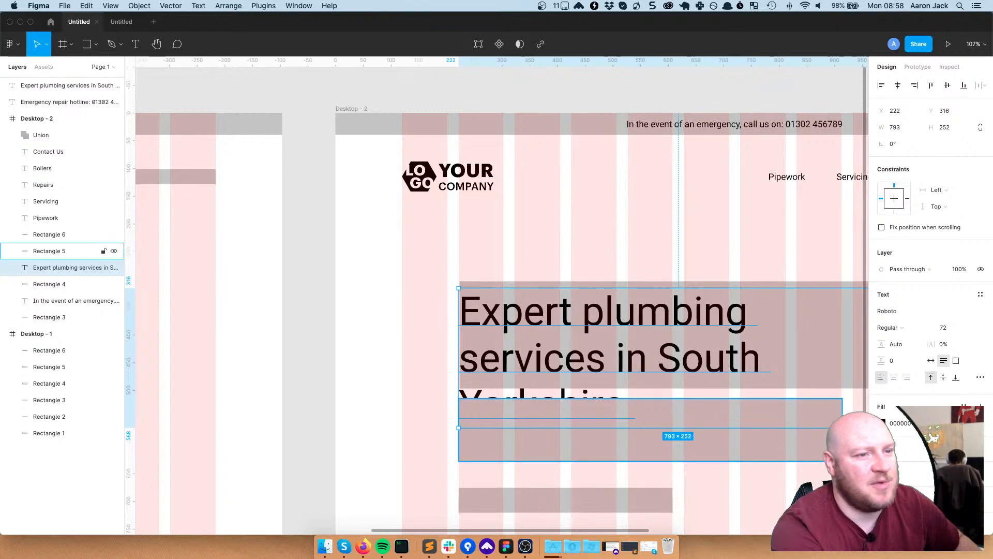
{"action": "scroll", "coordinate": [559, 445], "scroll_direction": "right", "scroll_amount": 5}
{"action": "scroll", "coordinate": [559, 446], "scroll_direction": "down", "scroll_amount": 1}
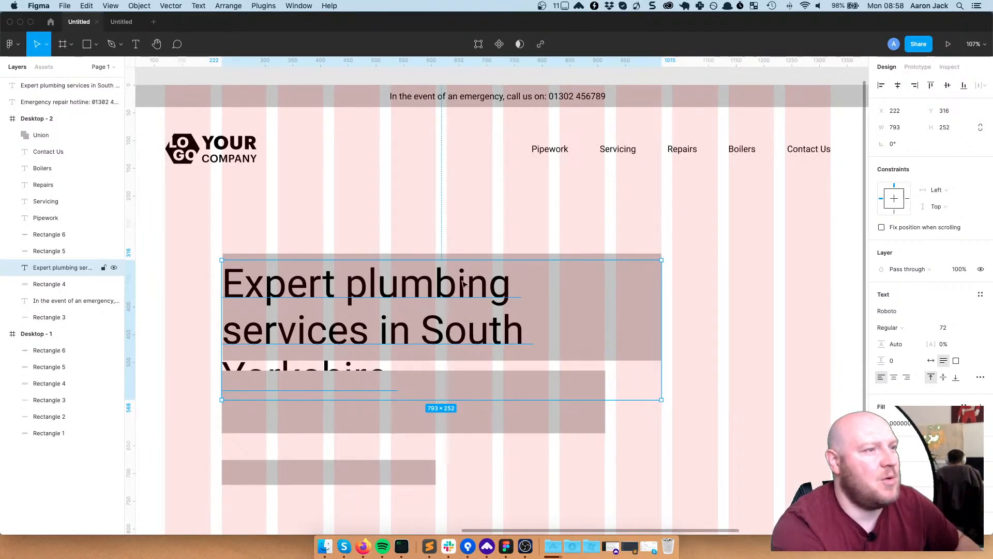
Delete the grey hero block and move the headline up onto the left grid column at y 250
{"action": "key", "text": "shift+Up"}
{"action": "key", "text": "Up"}
{"action": "key", "text": "Up"}
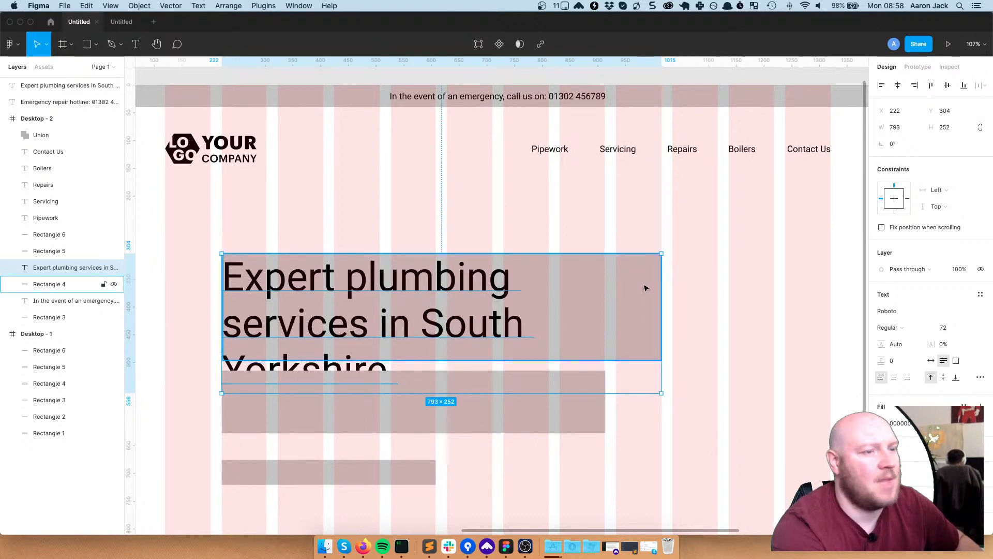
{"action": "left_click_drag", "start_coordinate": [644, 287], "coordinate": [637, 344]}
{"action": "left_click", "coordinate": [623, 273]}
{"action": "key", "text": "Delete"}
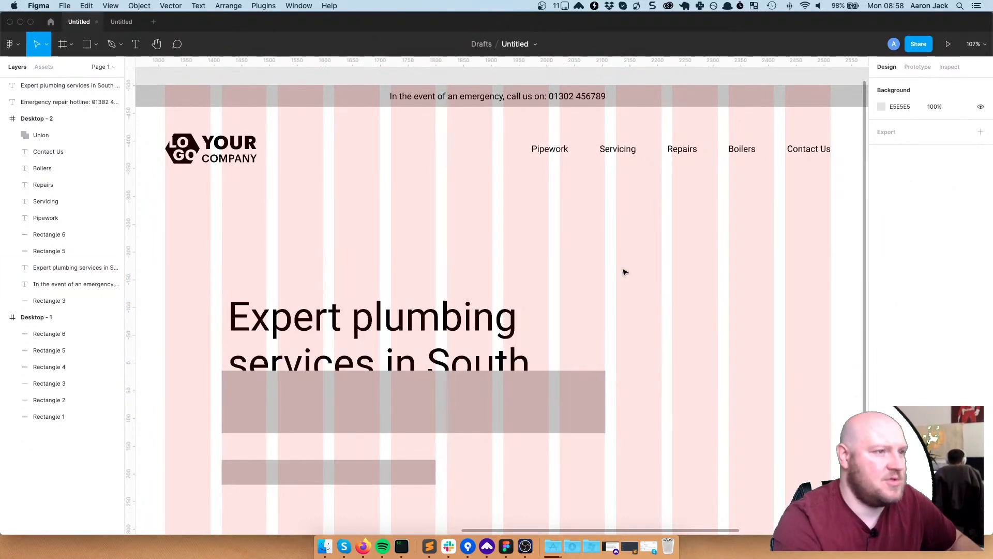
{"action": "left_click_drag", "start_coordinate": [440, 317], "coordinate": [434, 248]}
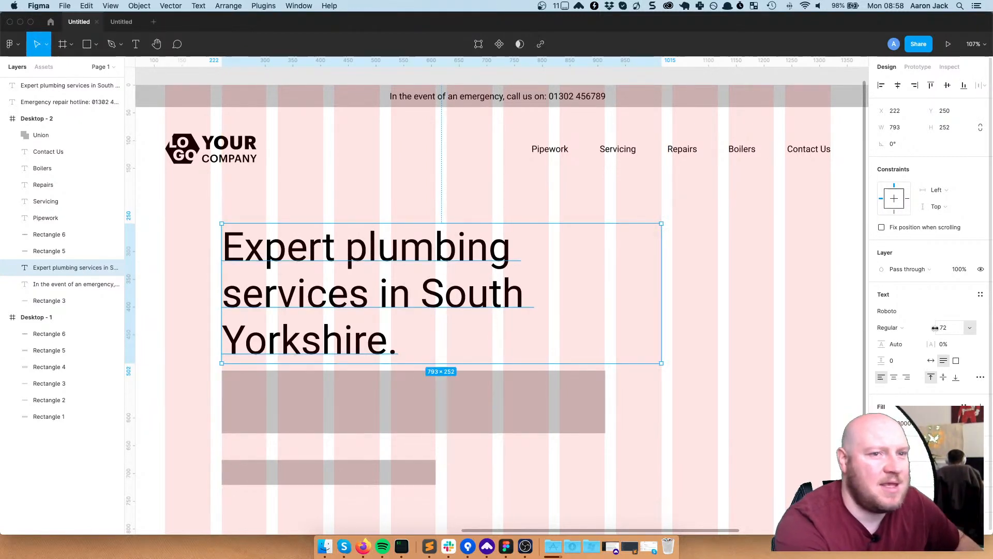
Shrink the headline's font size and set its weight to Bold
{"action": "left_click_drag", "start_coordinate": [935, 328], "coordinate": [924, 329]}
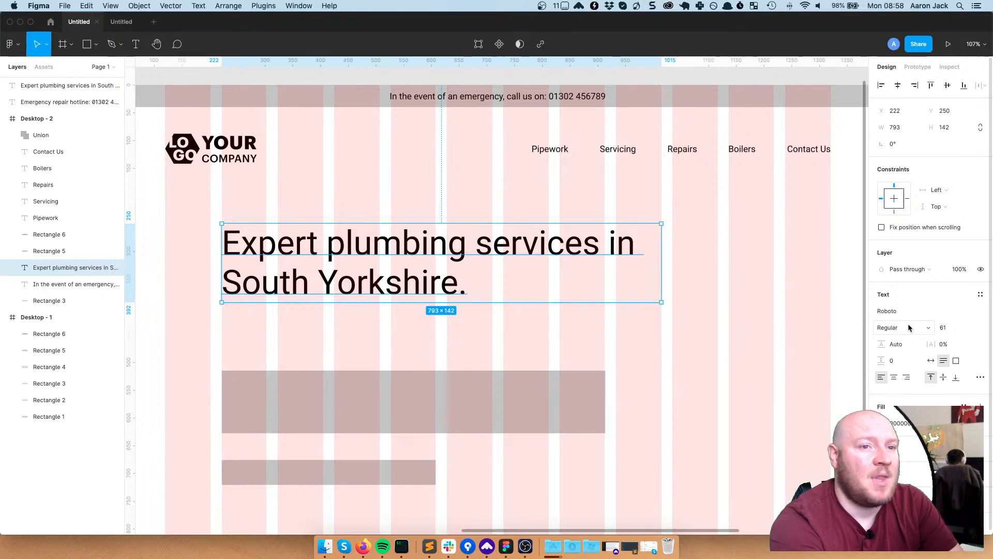
{"action": "left_click", "coordinate": [906, 327]}
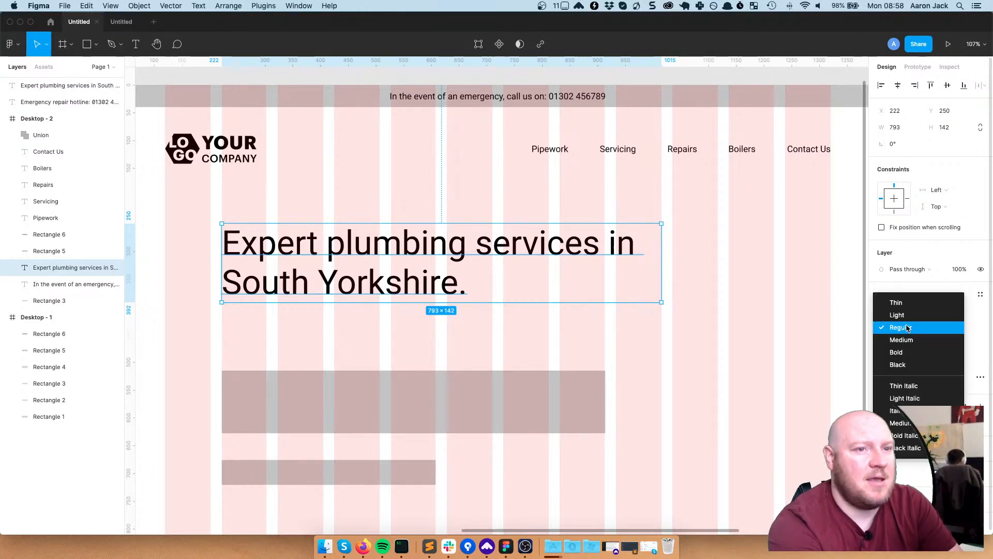
{"action": "left_click", "coordinate": [897, 367]}
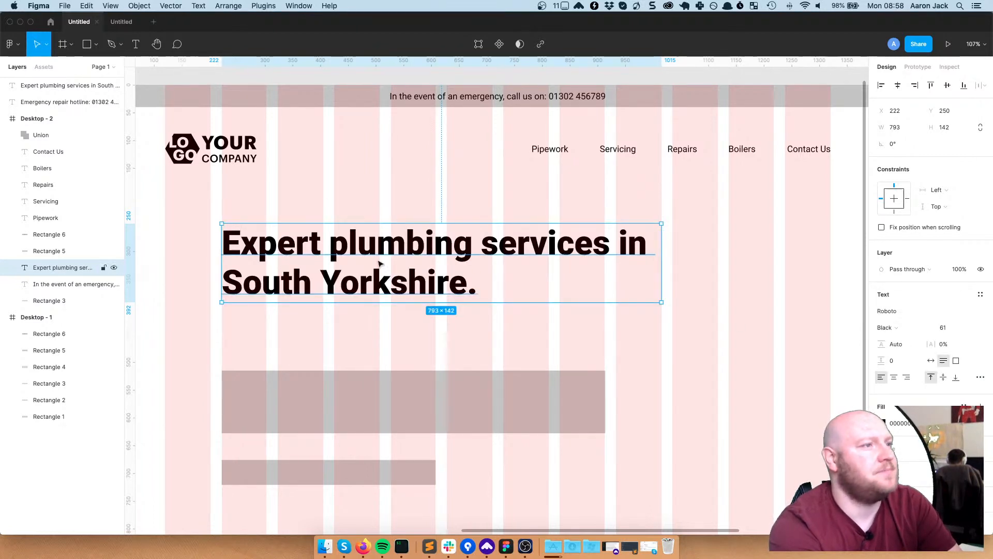
{"action": "left_click", "coordinate": [889, 327]}
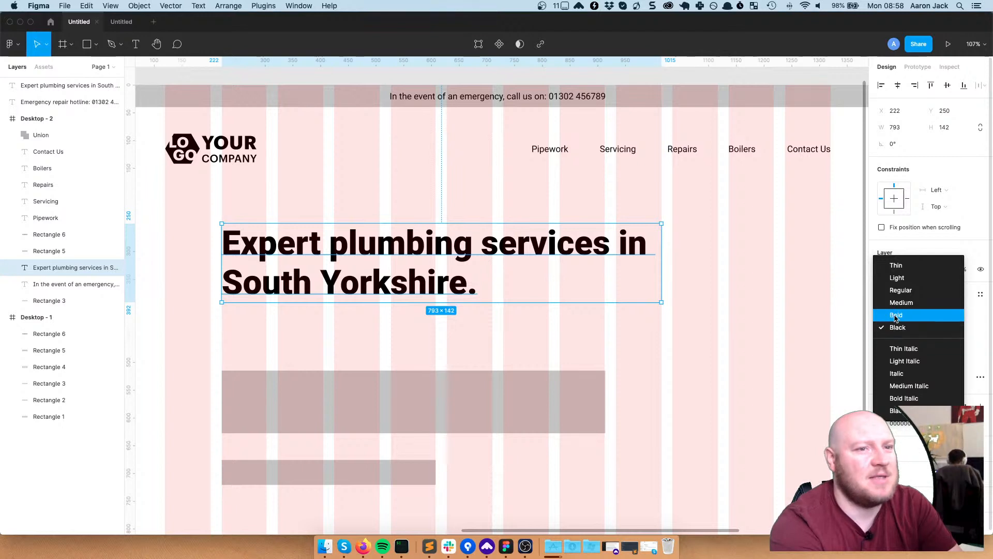
{"action": "left_click", "coordinate": [898, 312]}
{"action": "left_click", "coordinate": [779, 344]}
Narrow the headline to 692 wide at size 59 and move it down along the left column
{"action": "left_click", "coordinate": [610, 261]}
{"action": "left_click_drag", "start_coordinate": [655, 261], "coordinate": [605, 267]}
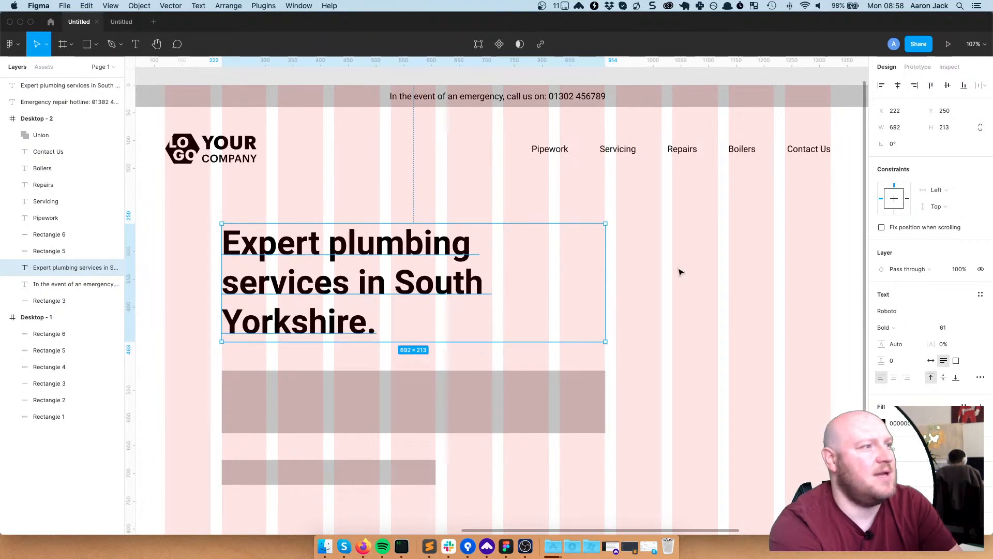
{"action": "left_click", "coordinate": [680, 272]}
{"action": "left_click", "coordinate": [344, 280]}
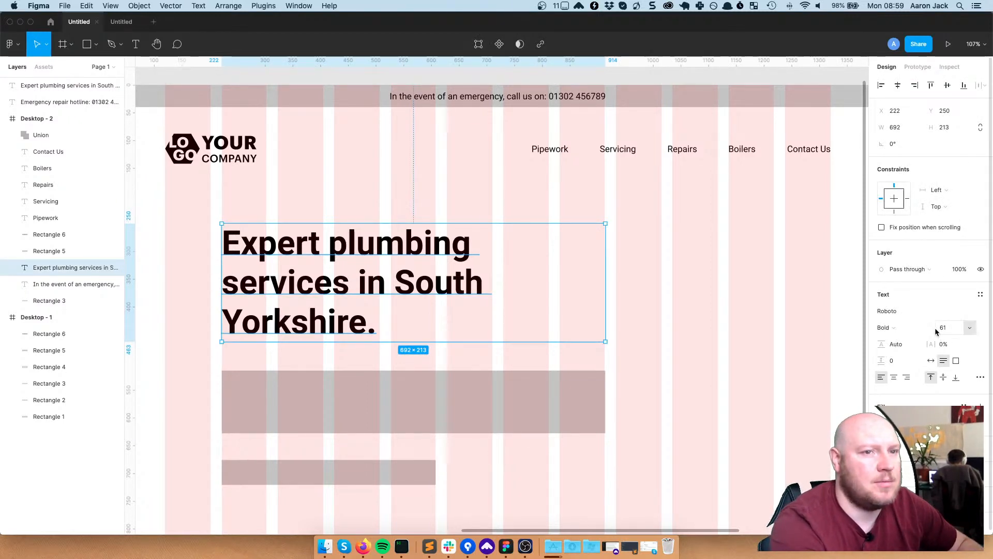
{"action": "left_click_drag", "start_coordinate": [935, 328], "coordinate": [926, 328]}
{"action": "key", "text": "Escape"}
{"action": "left_click_drag", "start_coordinate": [383, 256], "coordinate": [384, 280]}
{"action": "left_click", "coordinate": [753, 257]}
{"action": "left_click_drag", "start_coordinate": [593, 268], "coordinate": [606, 265]}
{"action": "left_click", "coordinate": [683, 264]}
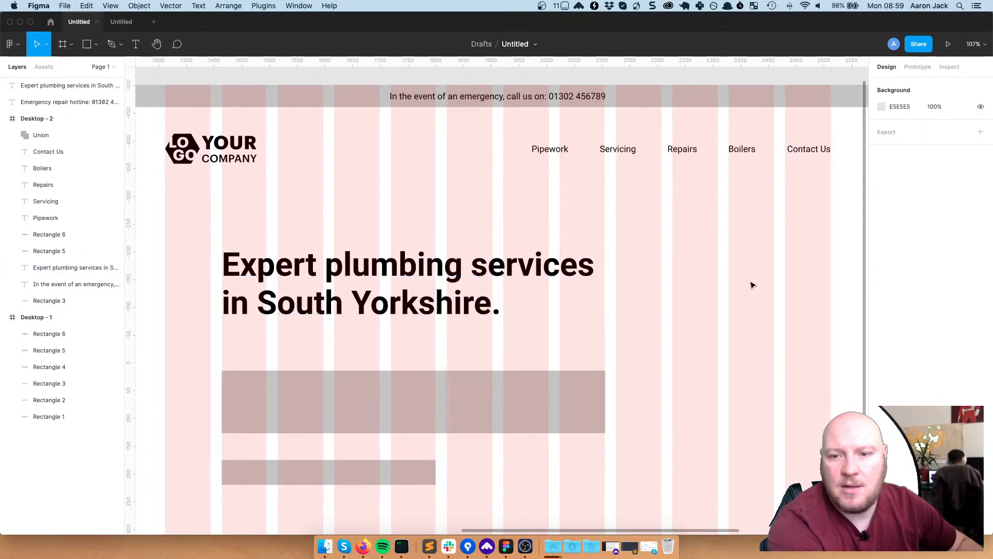
{"action": "left_click", "coordinate": [406, 402]}
Raise the grey box and add a new text line 'Here for your peace of mind and all…'
{"action": "left_click_drag", "start_coordinate": [424, 408], "coordinate": [450, 377]}
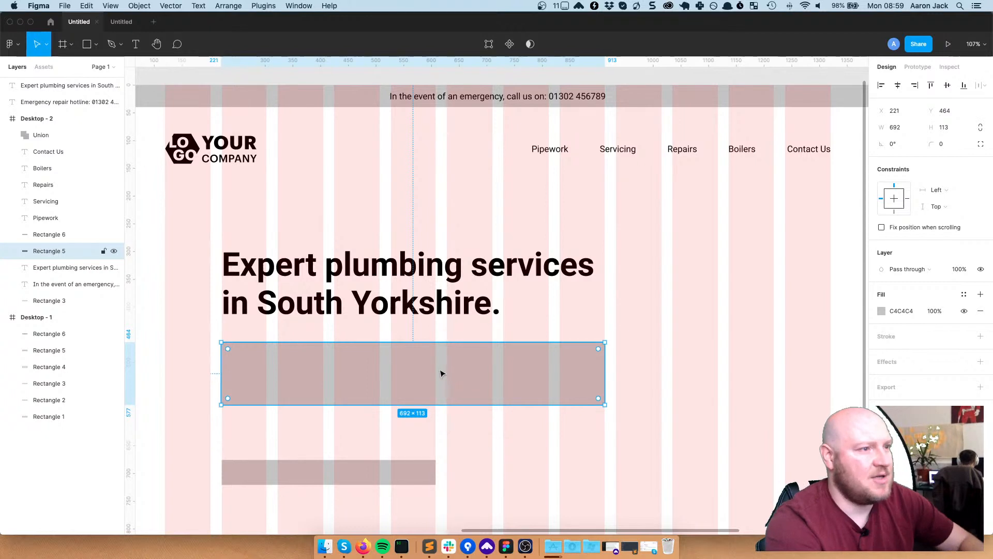
{"action": "key", "text": "t"}
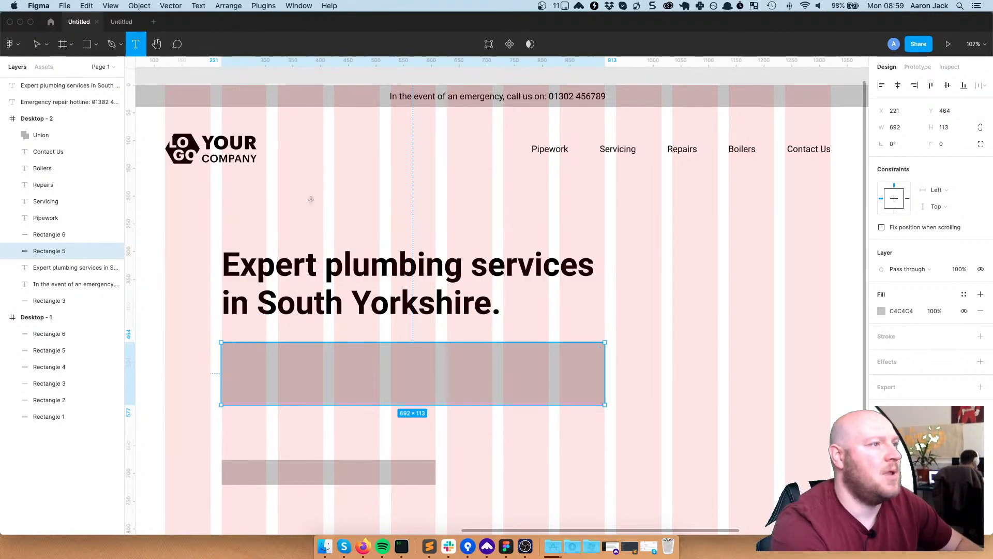
{"action": "left_click", "coordinate": [313, 197]}
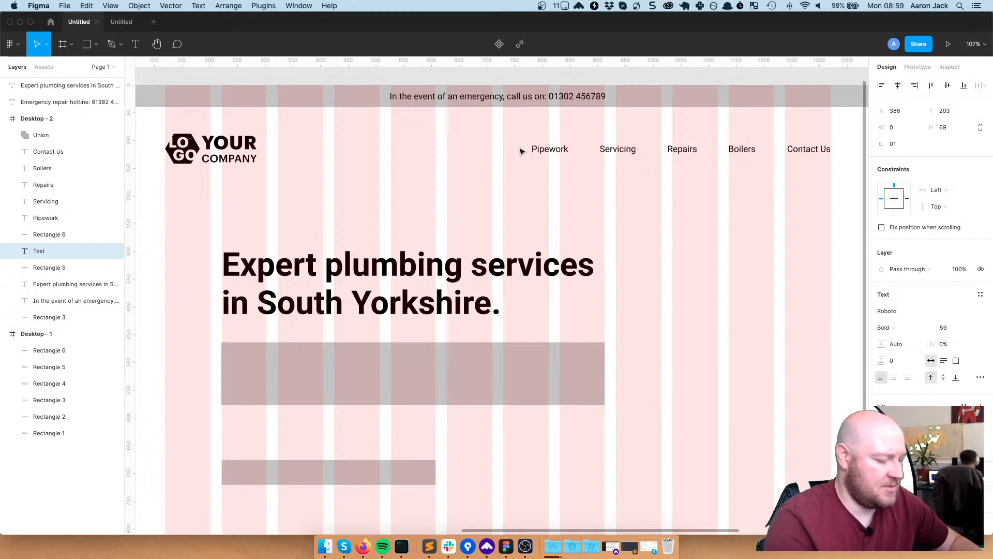
{"action": "type", "text": "H"}
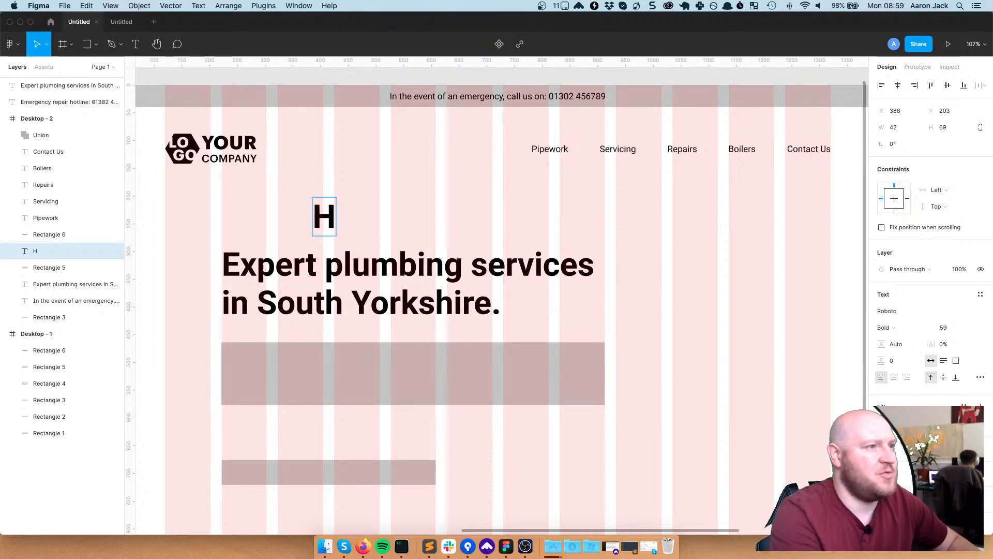
{"action": "type", "text": "ere for"}
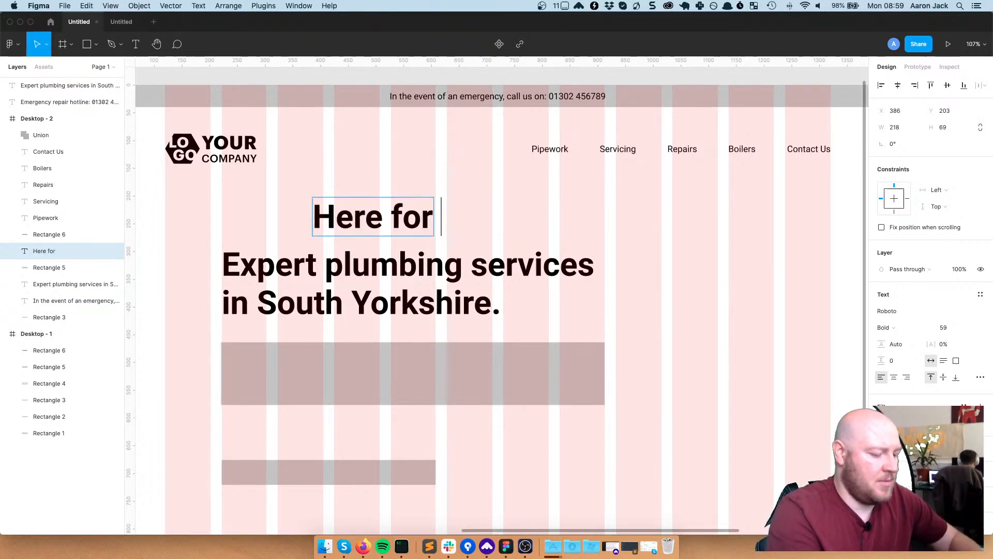
{"action": "type", "text": " you"}
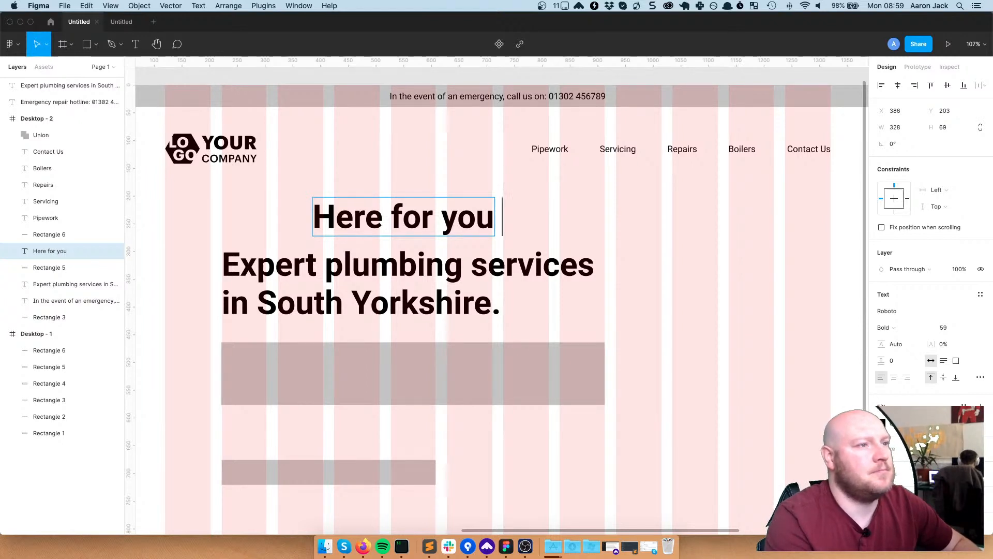
{"action": "type", "text": " r"}
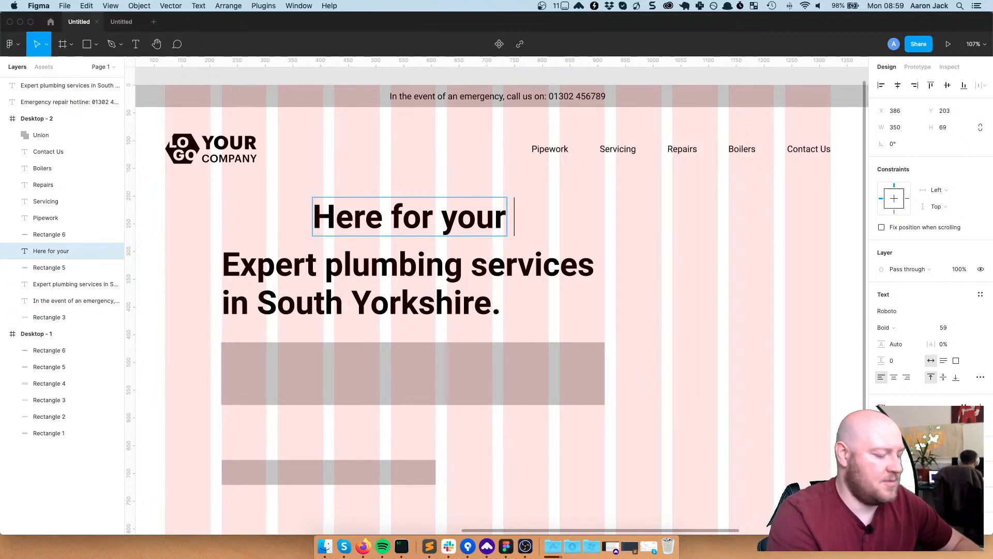
{"action": "type", "text": " pi"}
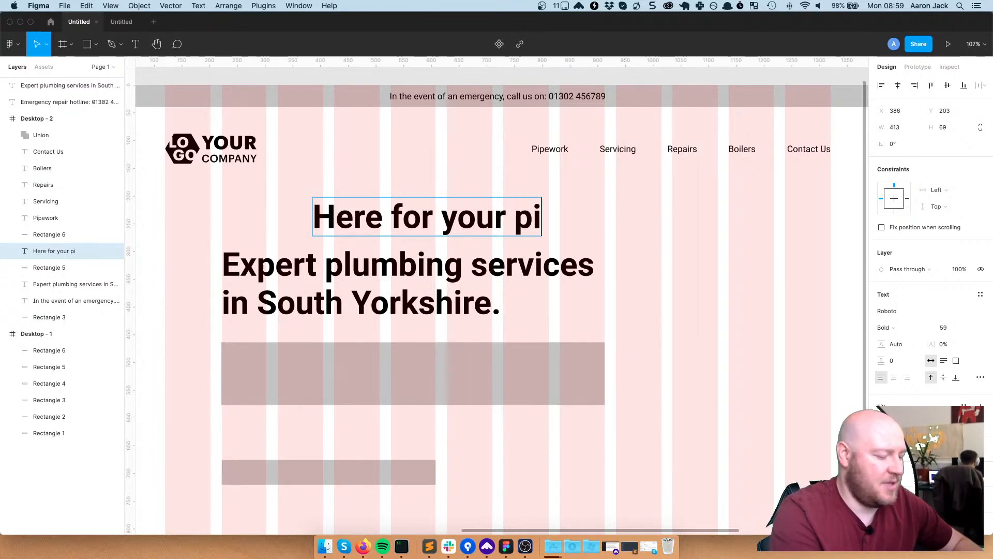
{"action": "type", "text": "ece of"}
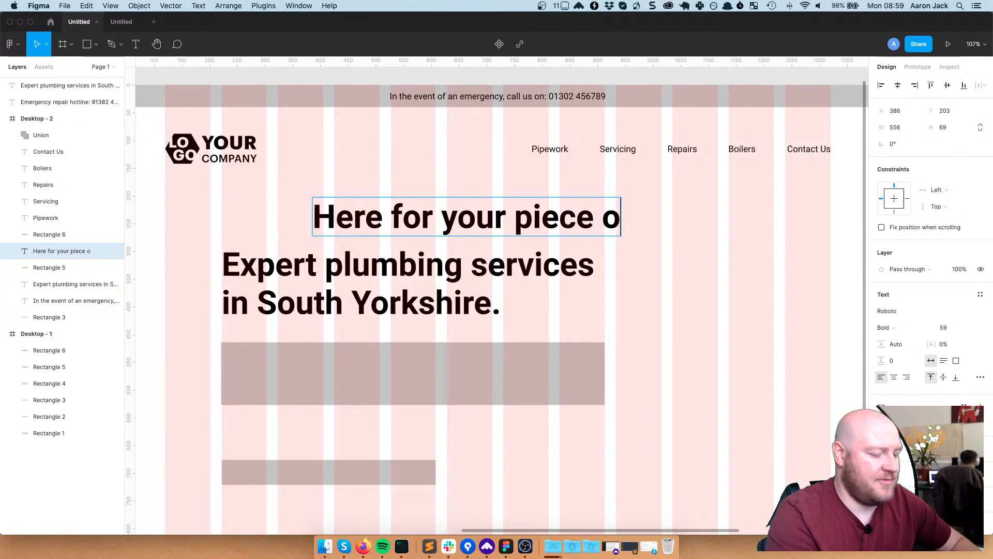
{"action": "key", "text": "BackSpace"}
{"action": "key", "text": "BackSpace"}
{"action": "key", "text": "BackSpace"}
{"action": "key", "text": "BackSpace"}
{"action": "key", "text": "BackSpace"}
{"action": "key", "text": "BackSpace"}
{"action": "key", "text": "BackSpace"}
{"action": "key", "text": "BackSpace"}
{"action": "type", "text": "peace "}
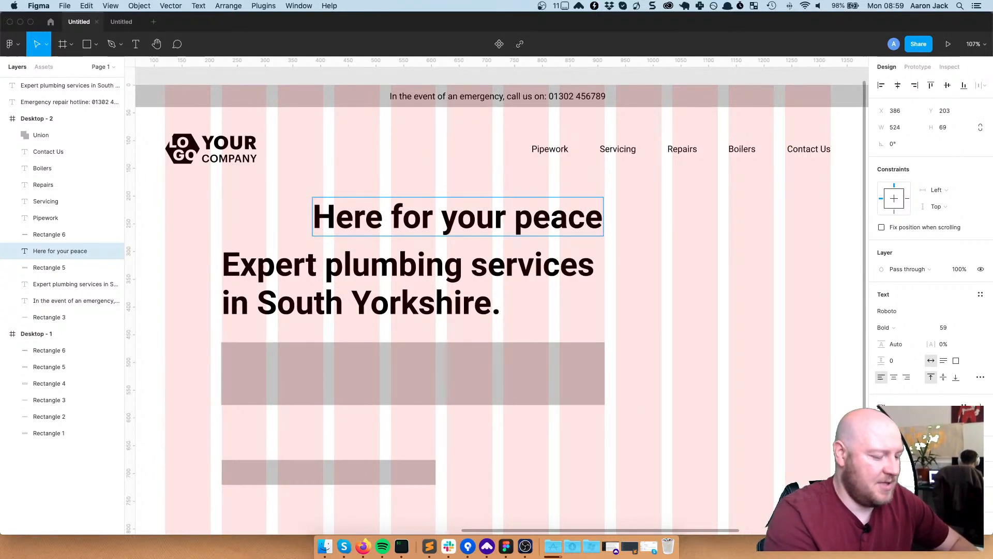
{"action": "type", "text": "of mind a"}
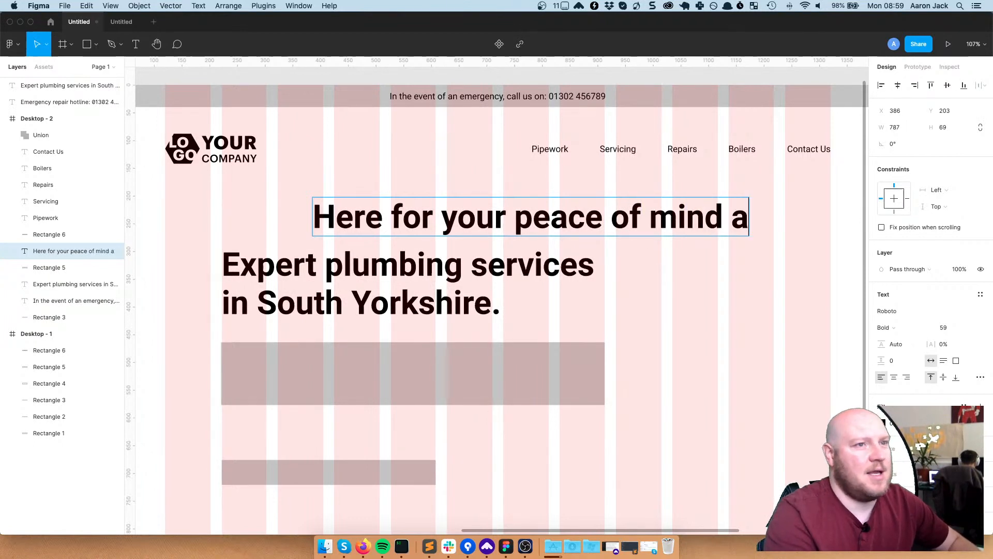
{"action": "type", "text": "nd all "}
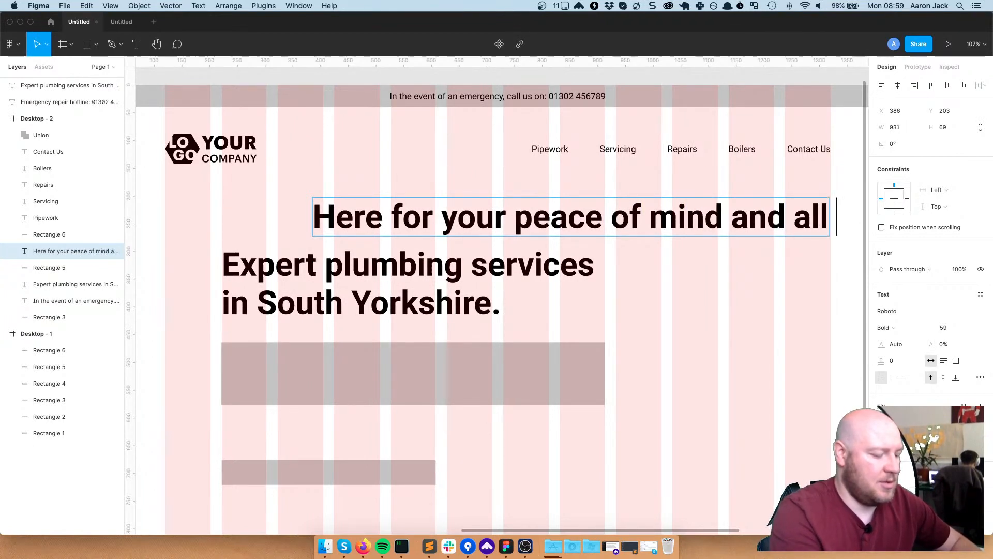
{"action": "type", "text": "you"}
{"action": "type", "text": " plu"}
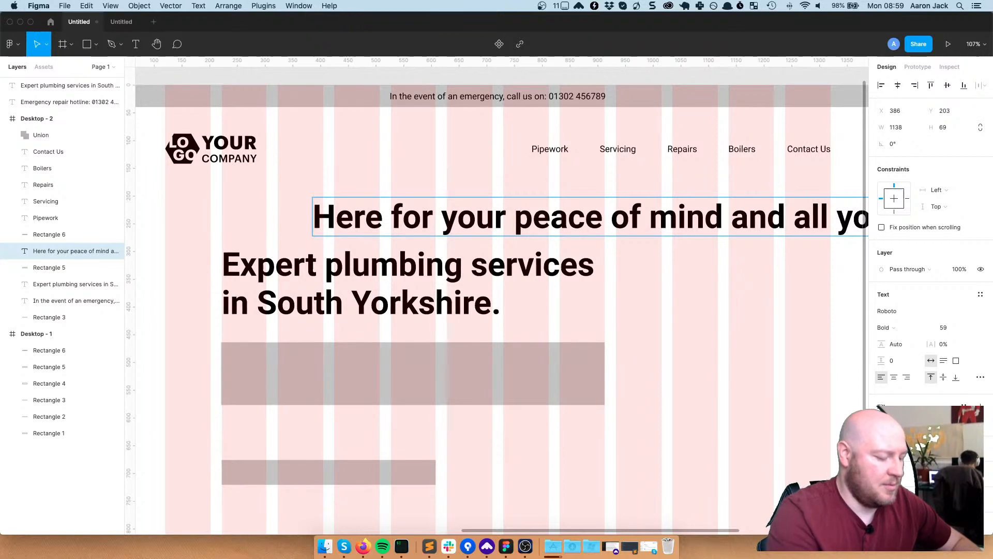
{"action": "type", "text": "ing"}
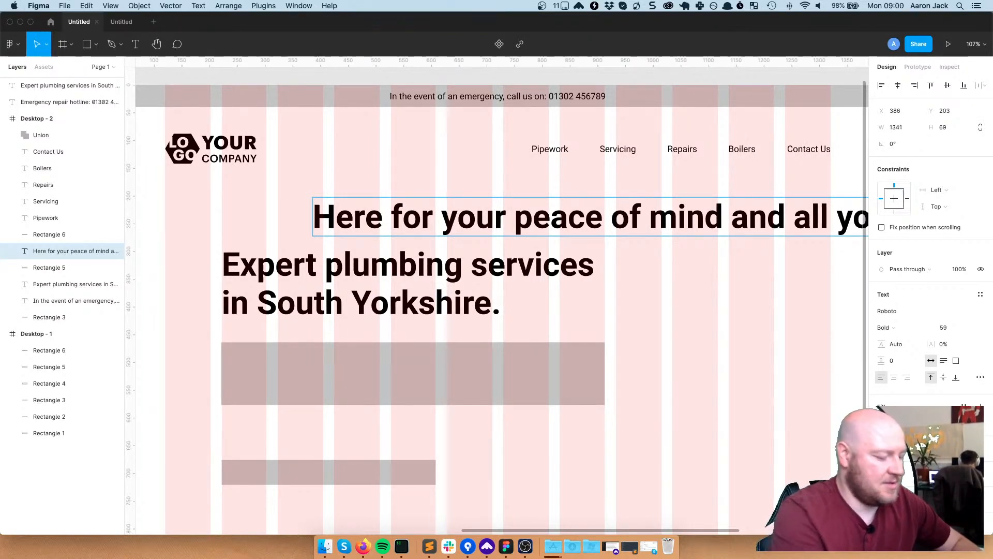
{"action": "type", "text": "ir"}
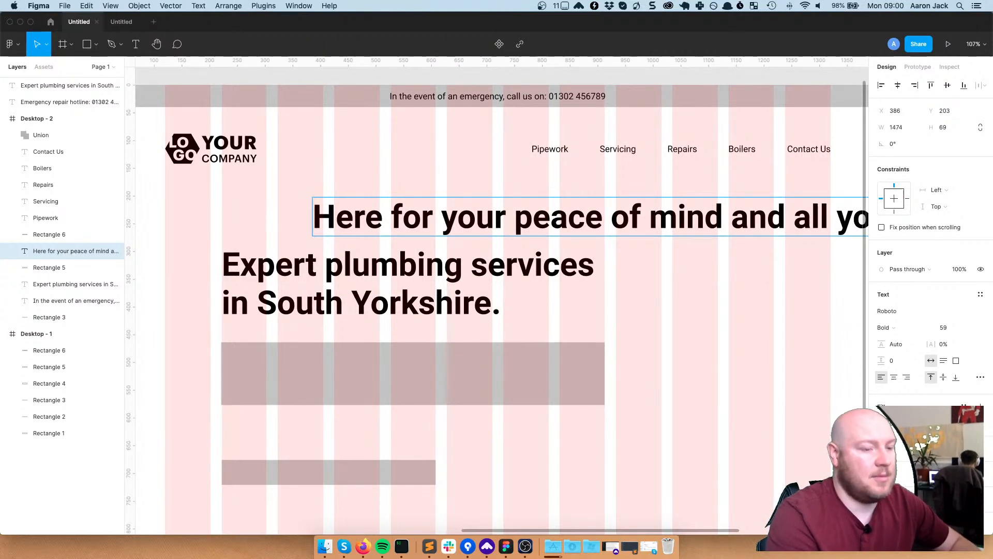
{"action": "type", "text": "s."}
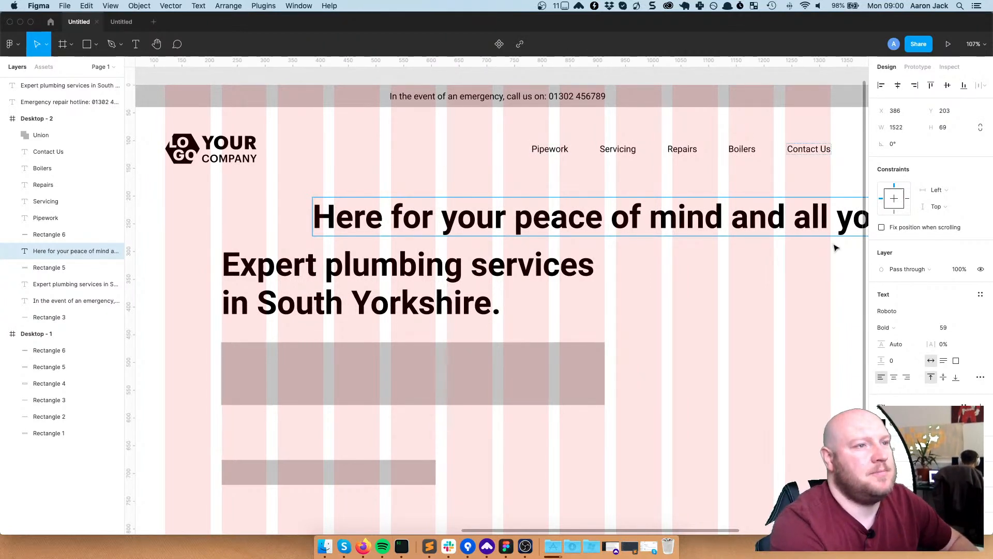
{"action": "key", "text": "Escape"}
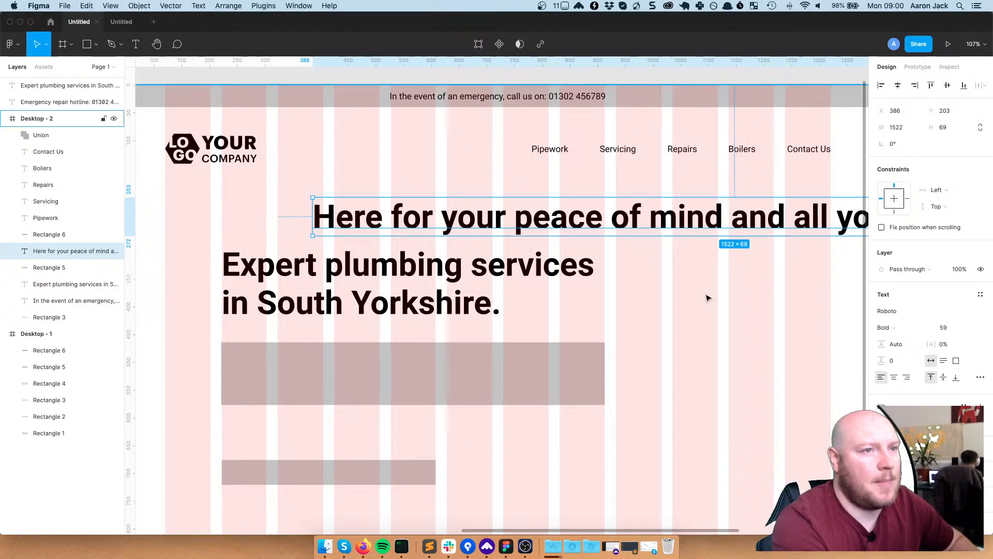
{"action": "scroll", "coordinate": [707, 295], "scroll_direction": "down", "scroll_amount": 5}
Set the 'Here for your peace of mind' line to size 20 and place it beneath the headline at y 483
{"action": "left_click_drag", "start_coordinate": [782, 280], "coordinate": [723, 283]}
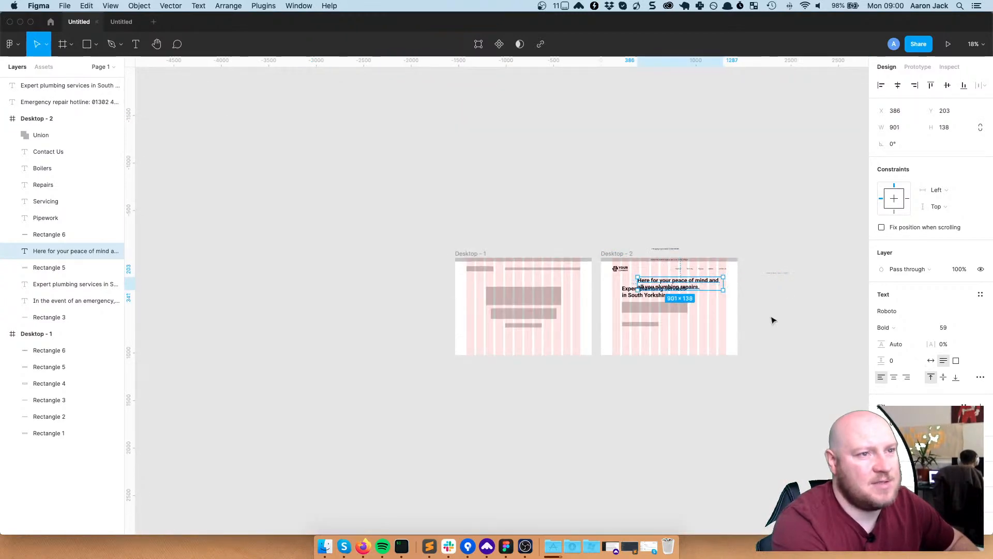
{"action": "left_click", "coordinate": [943, 327]}
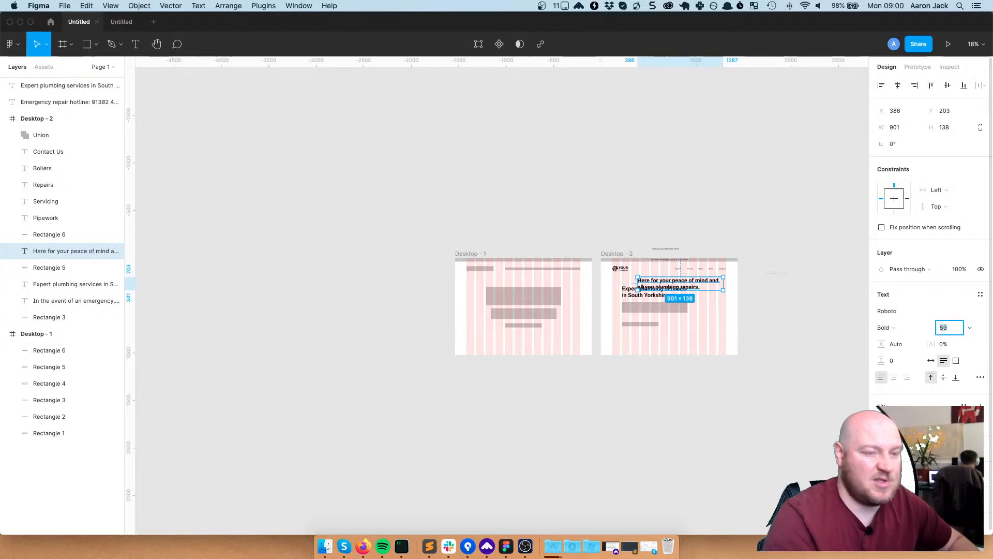
{"action": "type", "text": "20"}
{"action": "key", "text": "Return"}
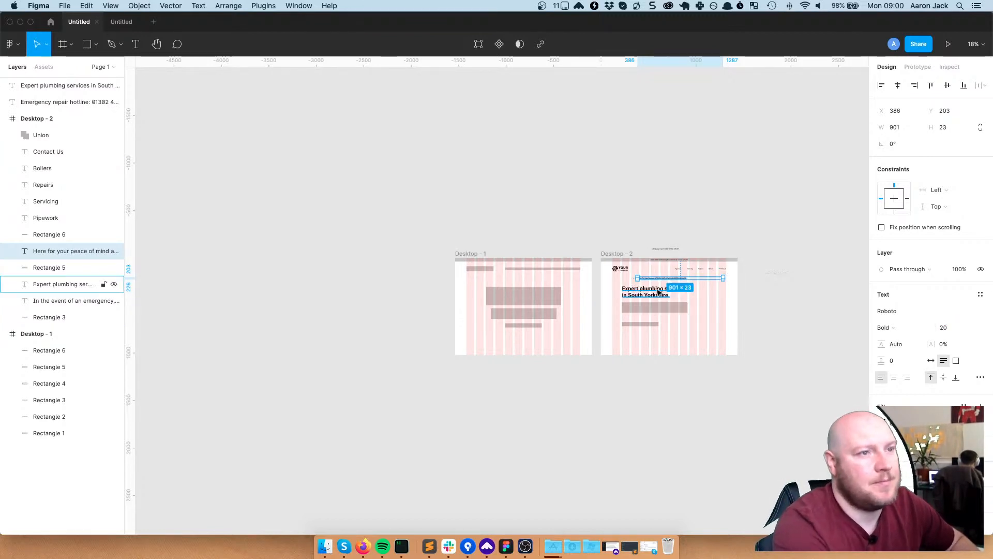
{"action": "mouse_move", "coordinate": [662, 280]}
{"action": "left_mouse_down"}
{"action": "mouse_move", "coordinate": [652, 314]}
{"action": "mouse_move", "coordinate": [677, 307]}
{"action": "mouse_move", "coordinate": [663, 272]}
{"action": "left_mouse_up"}
{"action": "scroll", "coordinate": [649, 310], "scroll_direction": "up", "scroll_amount": 10}
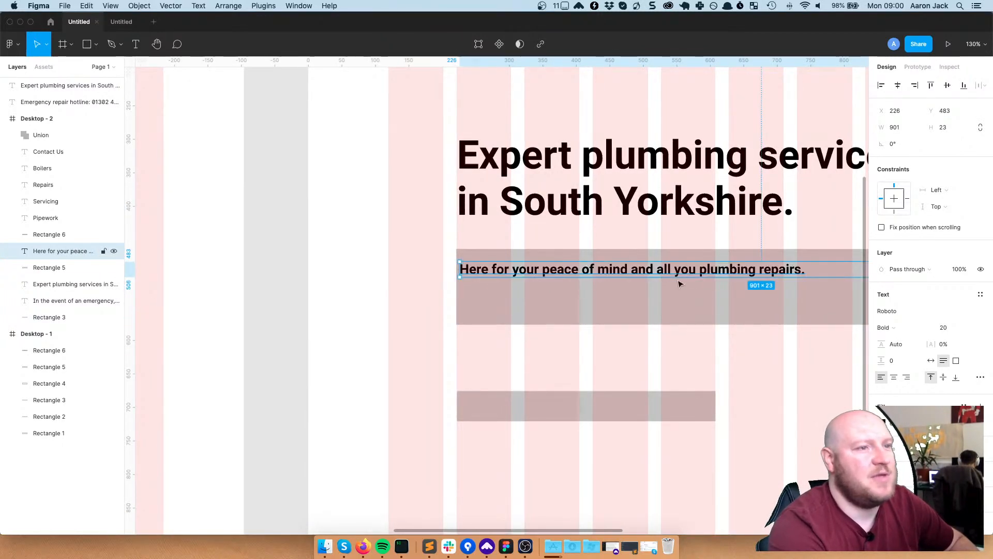
Correct 'you' to 'your' in the subheading and add ', servicing' before the final period
{"action": "double_click", "coordinate": [679, 269]}
{"action": "double_click", "coordinate": [684, 269]}
{"action": "key", "text": "Right"}
{"action": "type", "text": "r"}
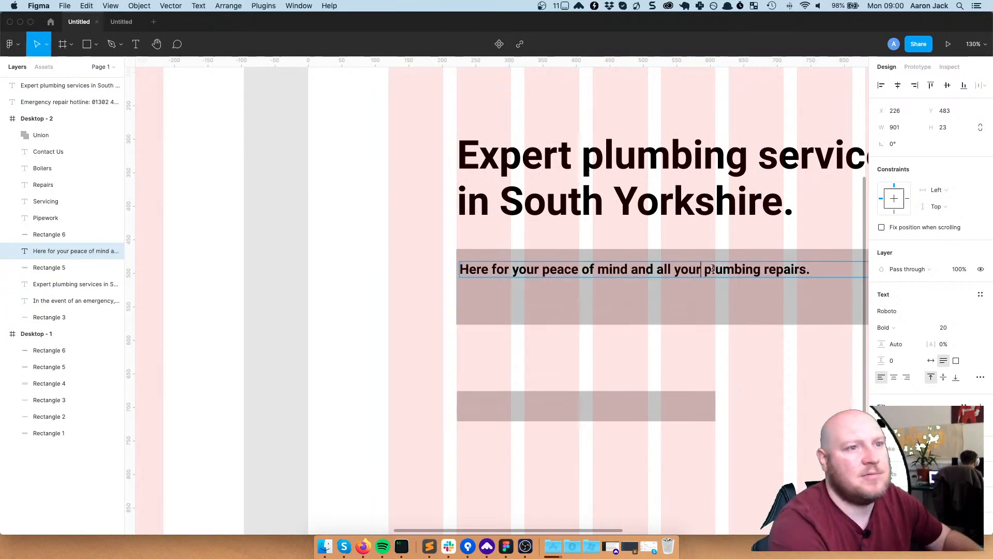
{"action": "left_click", "coordinate": [807, 270]}
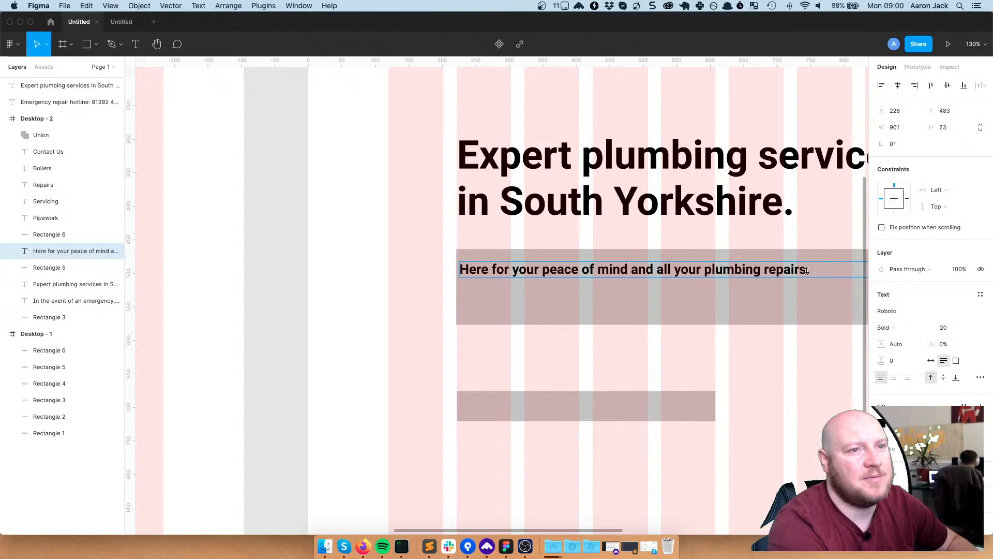
{"action": "key", "text": "Return"}
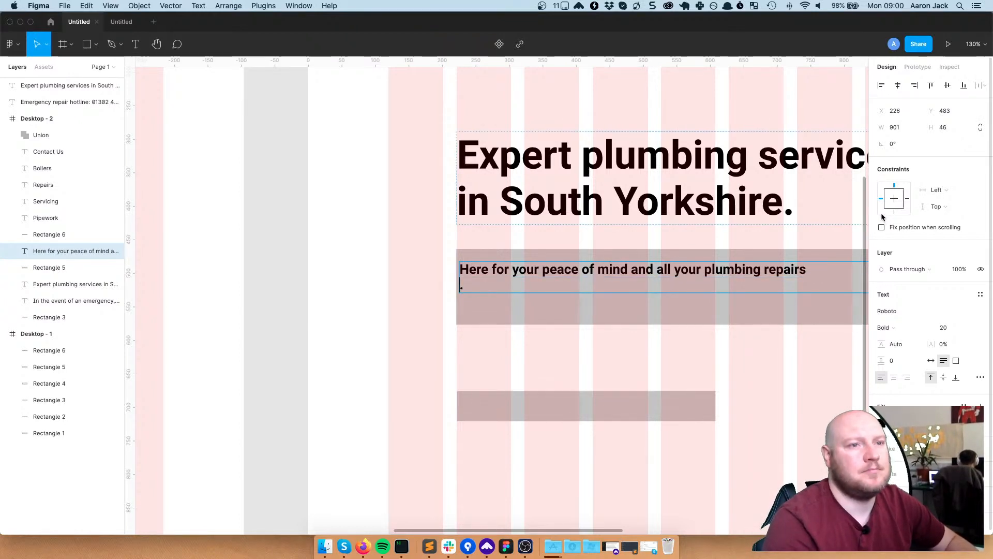
{"action": "key", "text": "BackSpace"}
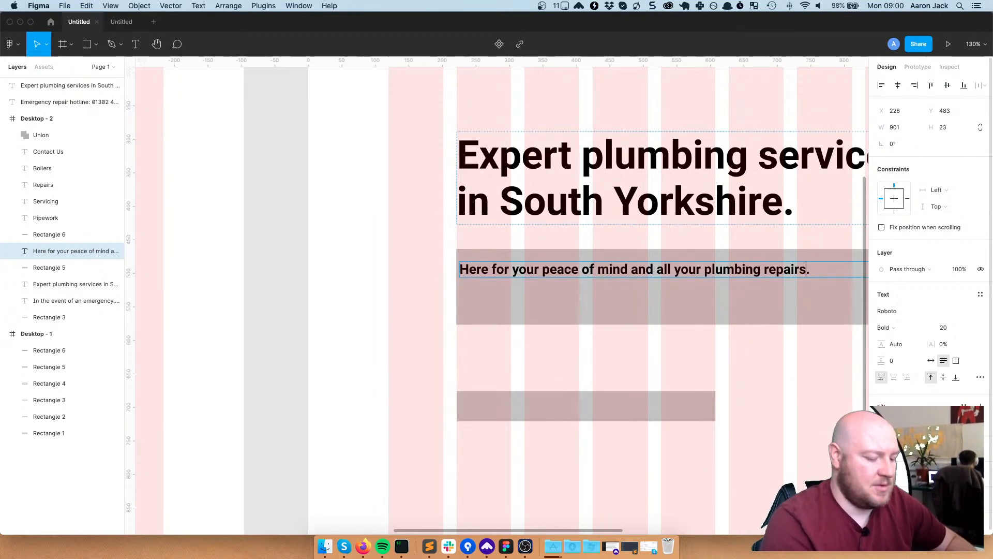
{"action": "type", "text": ", servicing"}
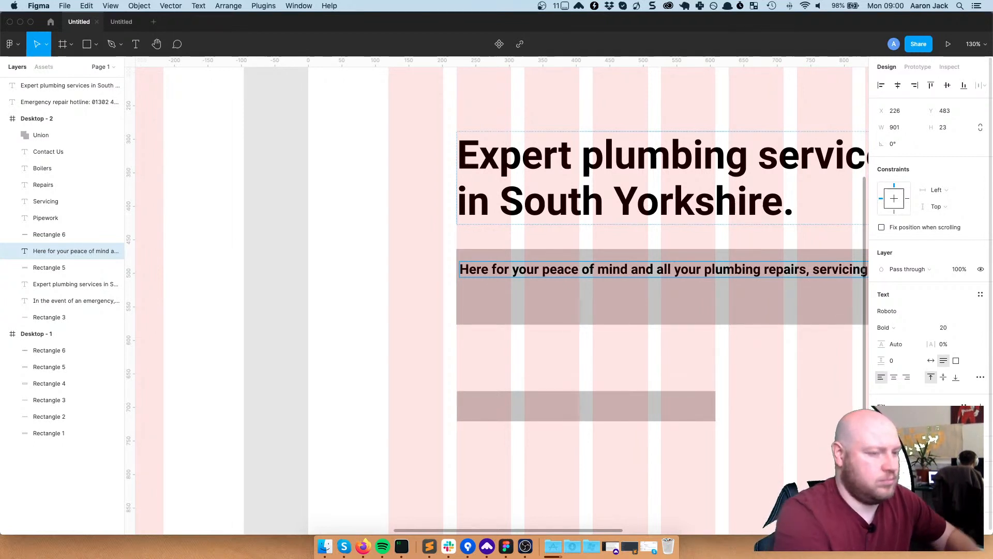
{"action": "key", "text": "Escape"}
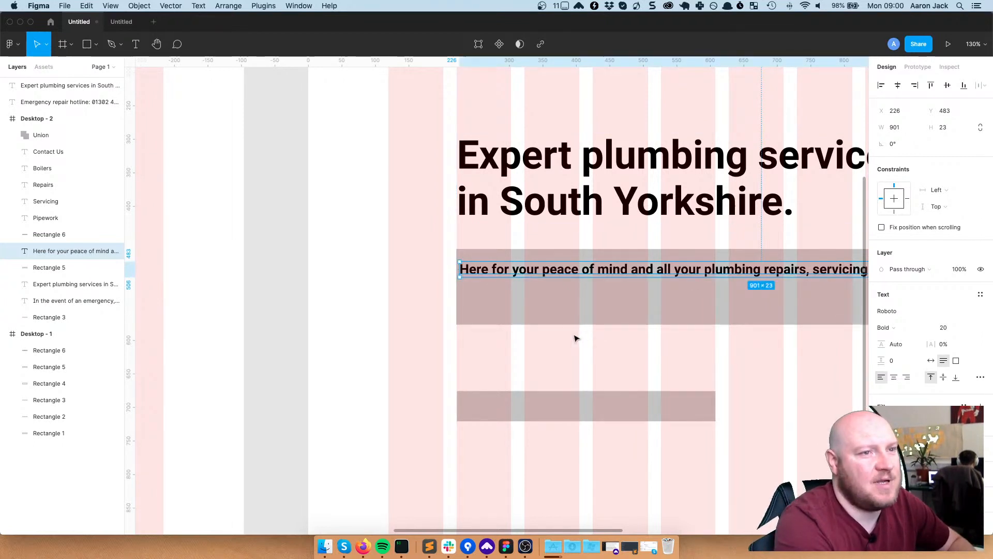
Finish the subheading so it ends '…servicing and pipework.'
{"action": "left_click", "coordinate": [681, 332]}
{"action": "scroll", "coordinate": [694, 339], "scroll_direction": "right", "scroll_amount": 3}
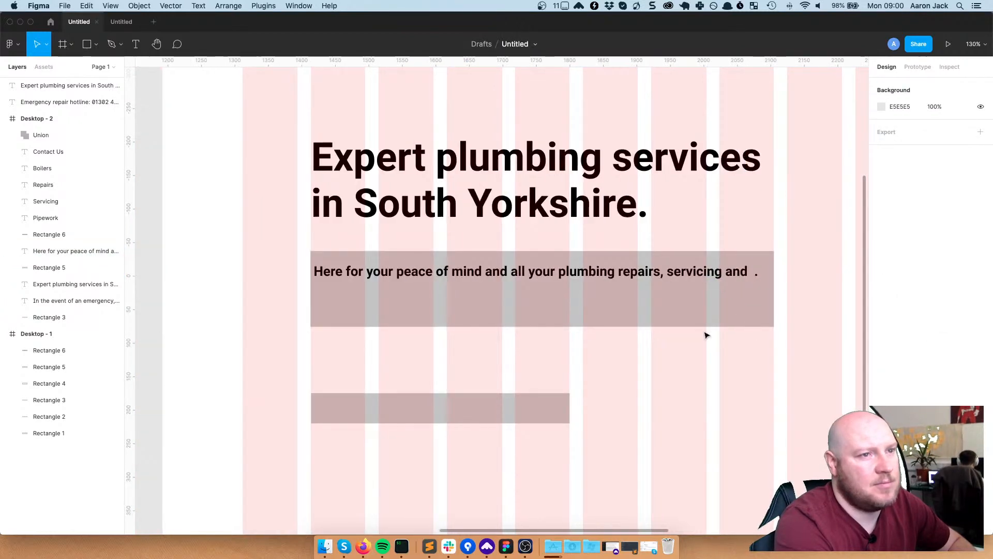
{"action": "left_click", "coordinate": [751, 269]}
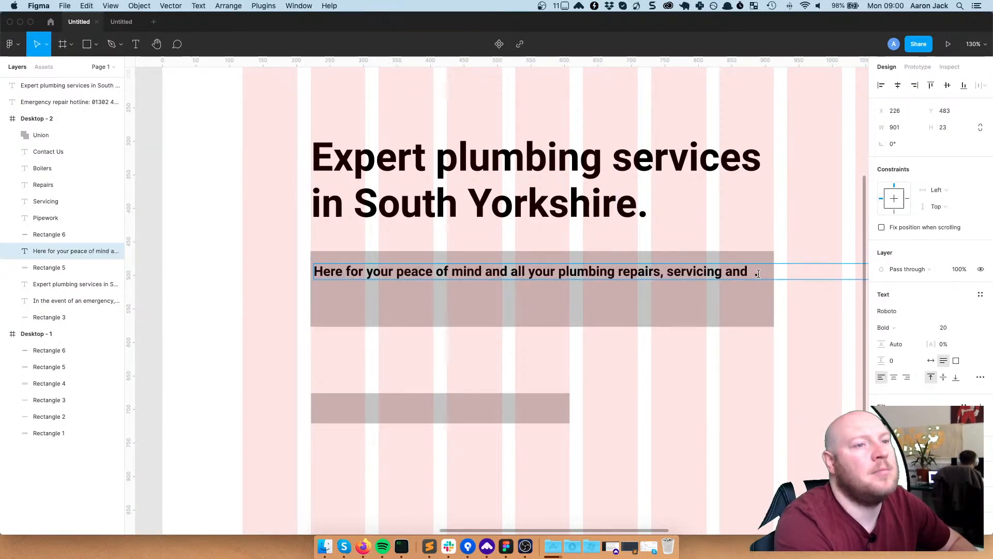
{"action": "type", "text": "boil"}
{"action": "key", "text": "BackSpace"}
{"action": "key", "text": "BackSpace"}
{"action": "key", "text": "BackSpace"}
{"action": "key", "text": "BackSpace"}
{"action": "key", "text": "BackSpace"}
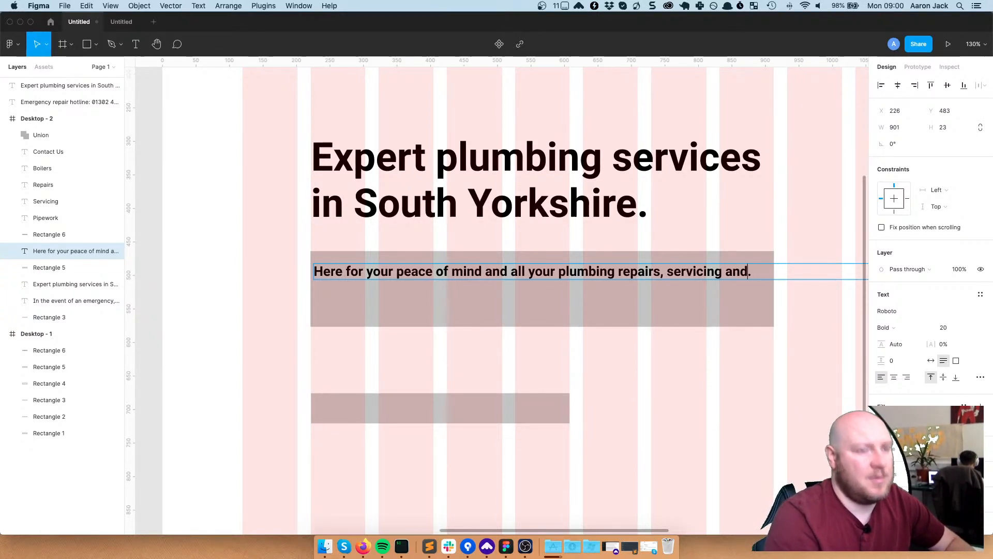
{"action": "type", "text": "pipewor"}
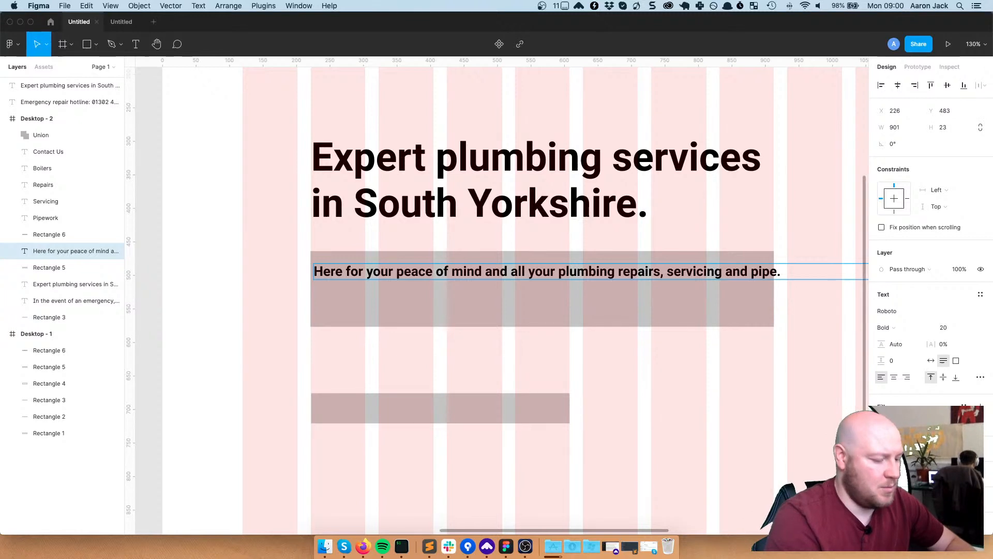
{"action": "type", "text": "k"}
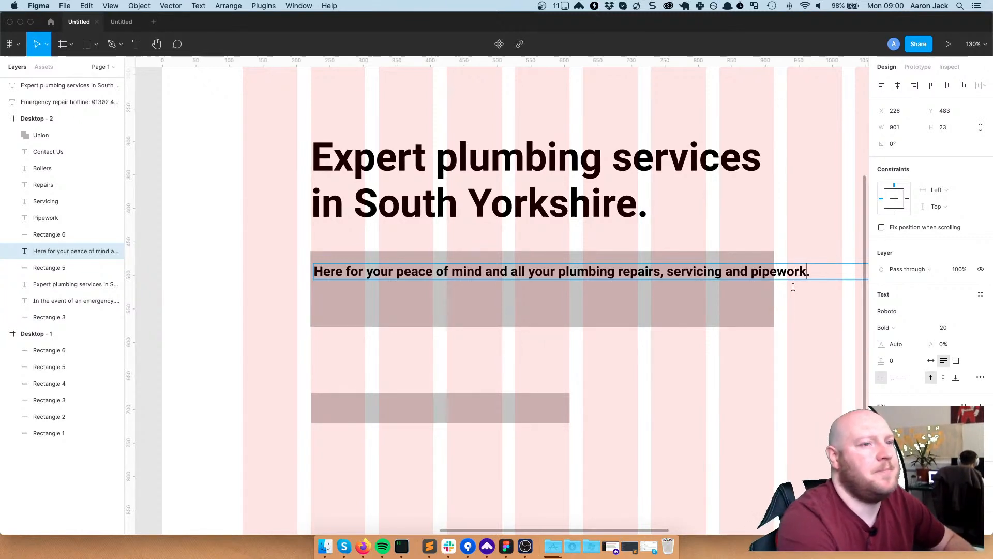
{"action": "key", "text": "Escape"}
Narrow the subheading box so it wraps to two lines, and delete the grey block behind it
{"action": "left_click_drag", "start_coordinate": [752, 379], "coordinate": [676, 382]}
{"action": "scroll", "coordinate": [676, 381], "scroll_direction": "down", "scroll_amount": 3}
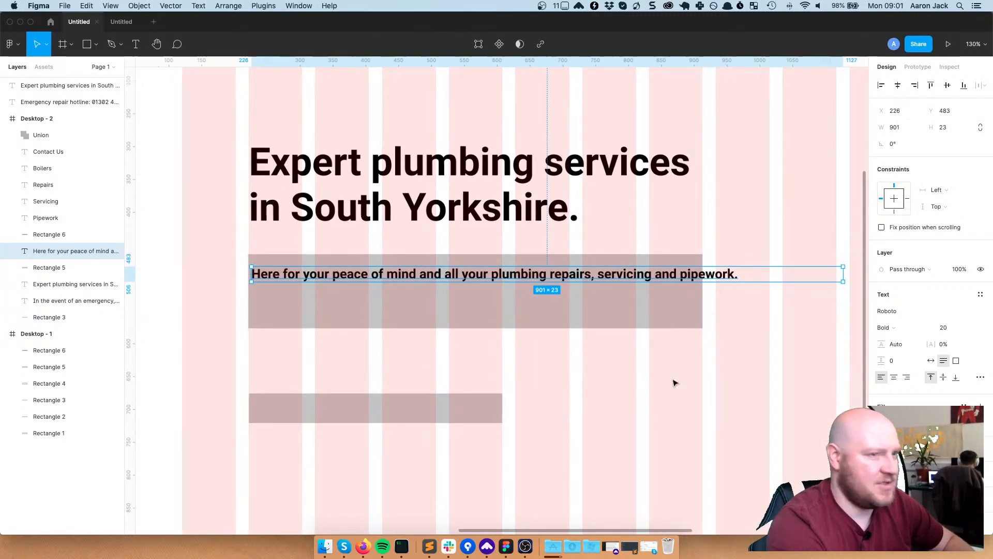
{"action": "left_click_drag", "start_coordinate": [819, 289], "coordinate": [659, 287]}
{"action": "left_click", "coordinate": [682, 310]}
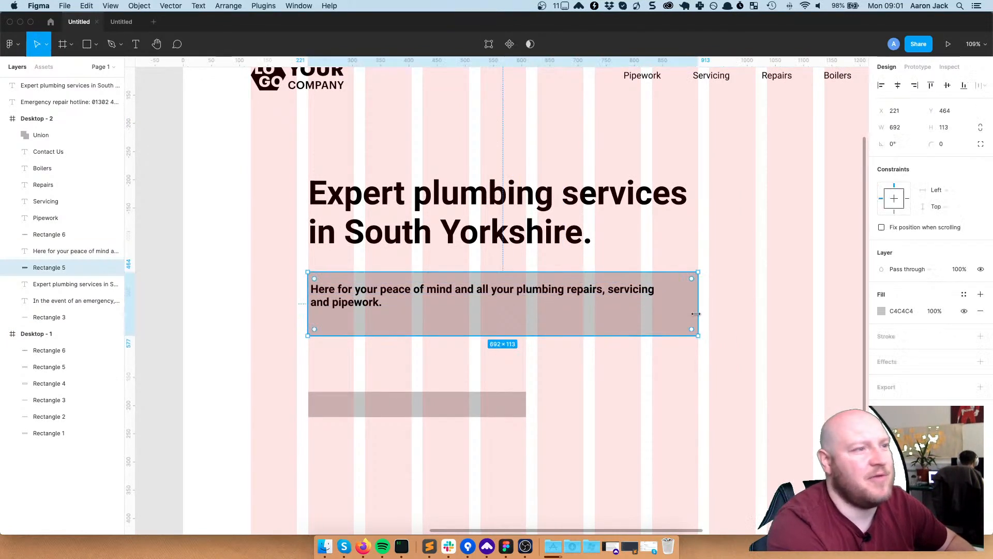
{"action": "key", "text": "Delete"}
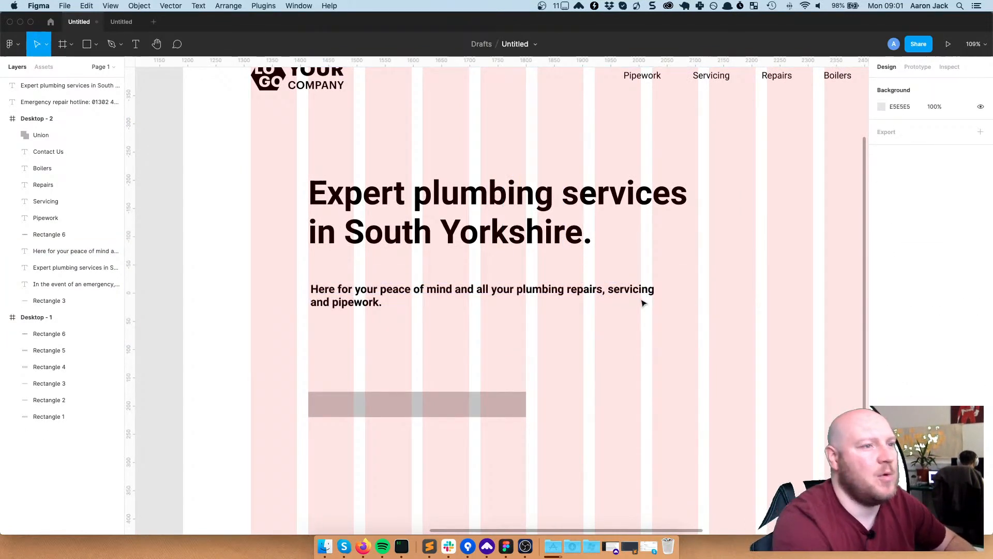
Change the subheading's font weight from Bold to Regular
{"action": "left_click", "coordinate": [407, 285]}
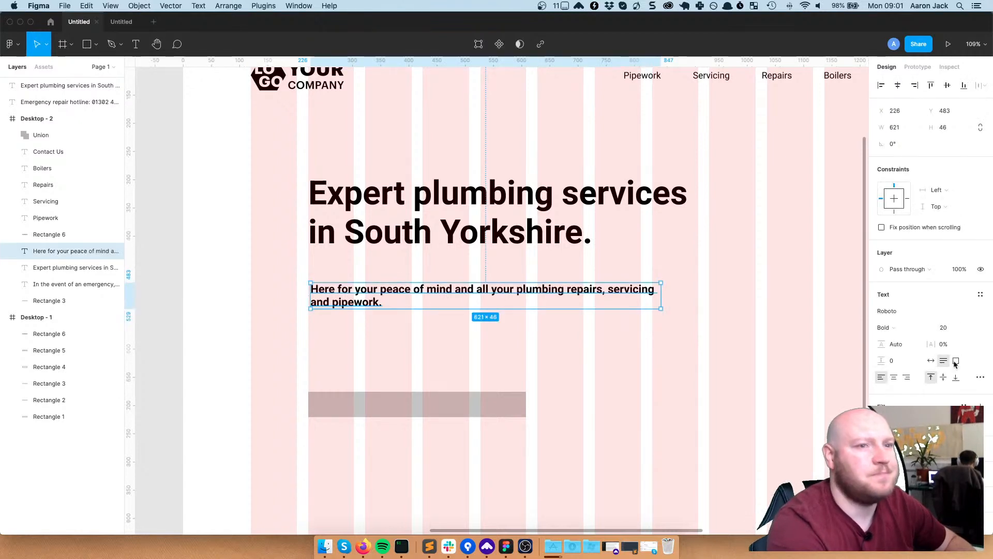
{"action": "left_click", "coordinate": [893, 329]}
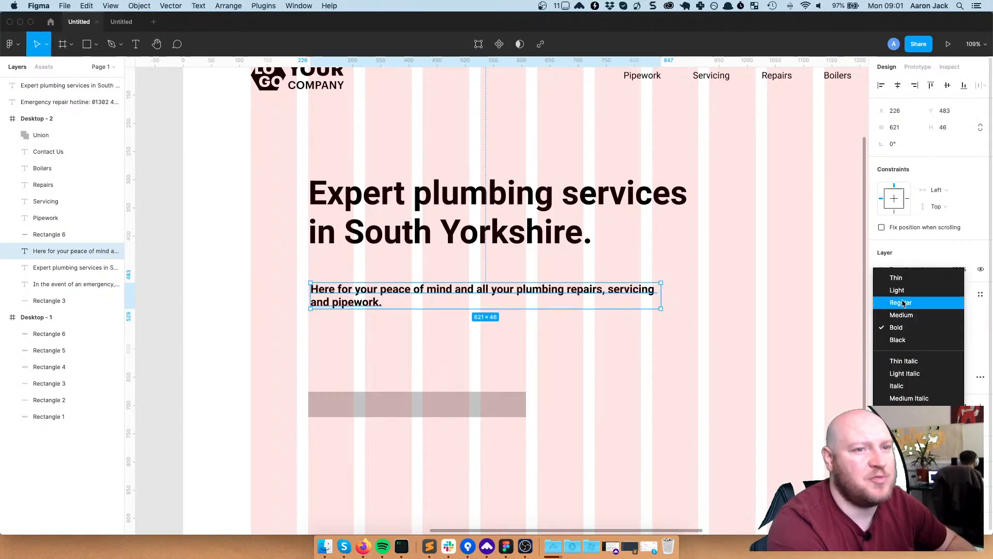
{"action": "left_click", "coordinate": [903, 304]}
{"action": "left_click", "coordinate": [852, 312]}
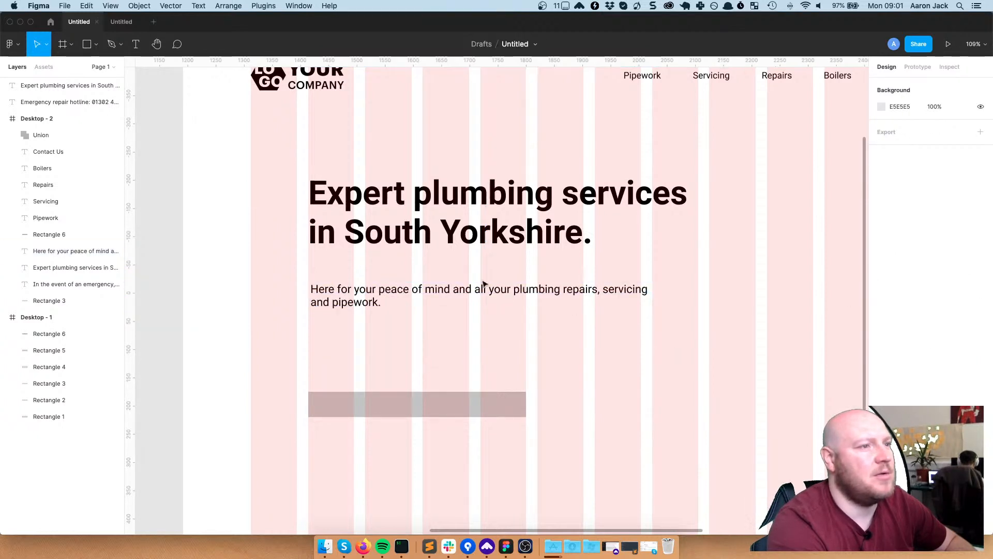
Align the subheading under the headline's left edge, narrow it to 488 wide, and move it closer to the headline
{"action": "left_click", "coordinate": [451, 289]}
{"action": "left_click_drag", "start_coordinate": [453, 290], "coordinate": [453, 281]}
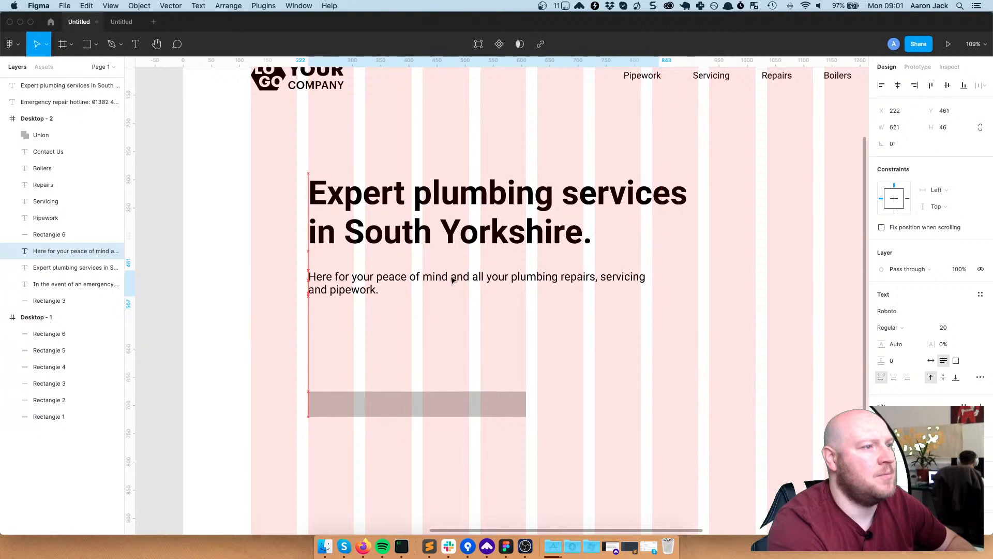
{"action": "left_click_drag", "start_coordinate": [662, 291], "coordinate": [584, 287]}
{"action": "left_click", "coordinate": [630, 287]}
{"action": "left_click_drag", "start_coordinate": [444, 290], "coordinate": [421, 284]}
{"action": "left_click", "coordinate": [641, 298]}
{"action": "left_click", "coordinate": [491, 404]}
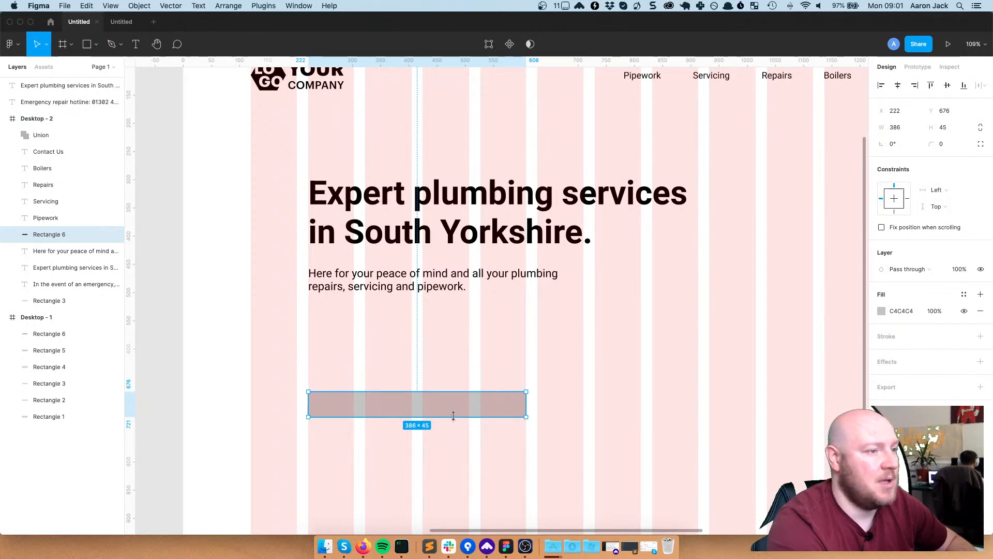
Move the grey button block up under the subheading and label it 'CALL US NOW FOR QUOTE'
{"action": "left_click_drag", "start_coordinate": [423, 400], "coordinate": [424, 333]}
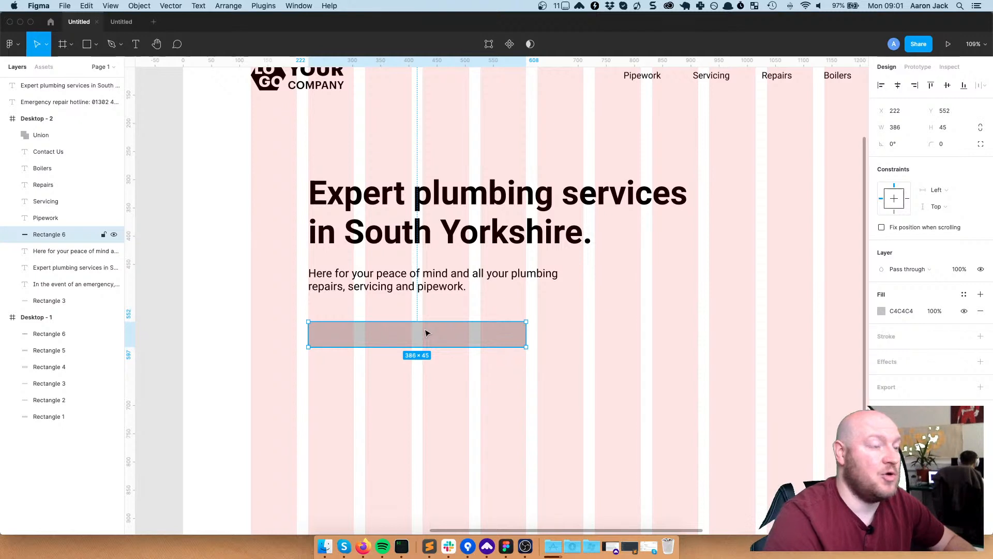
{"action": "left_click_drag", "start_coordinate": [430, 336], "coordinate": [437, 326]}
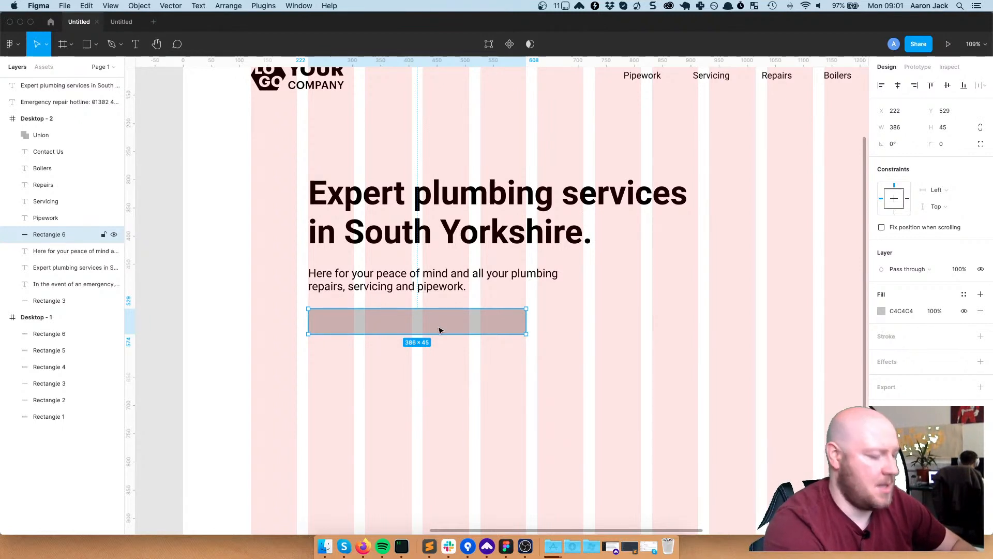
{"action": "key", "text": "t"}
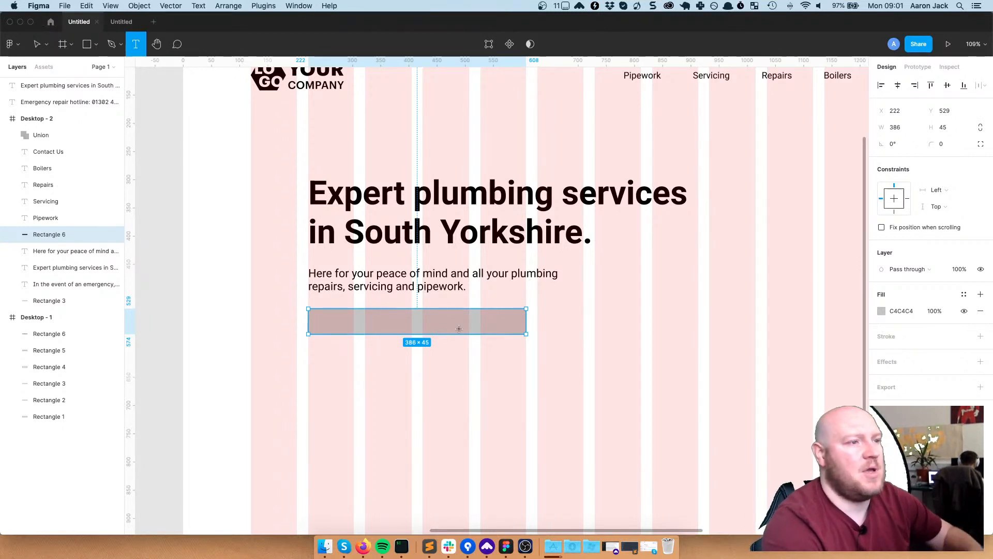
{"action": "left_click", "coordinate": [368, 318]}
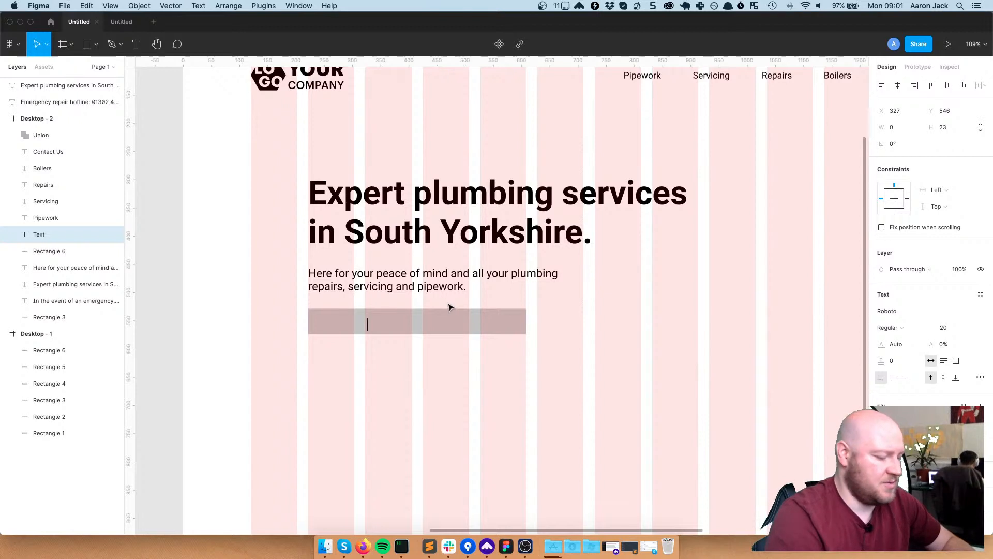
{"action": "type", "text": "CALL "}
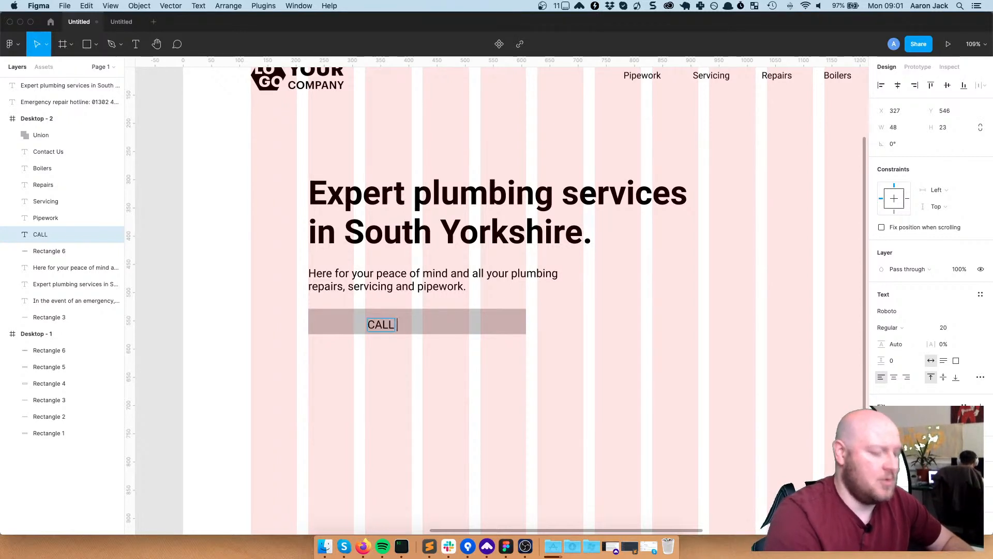
{"action": "type", "text": "US NOW"}
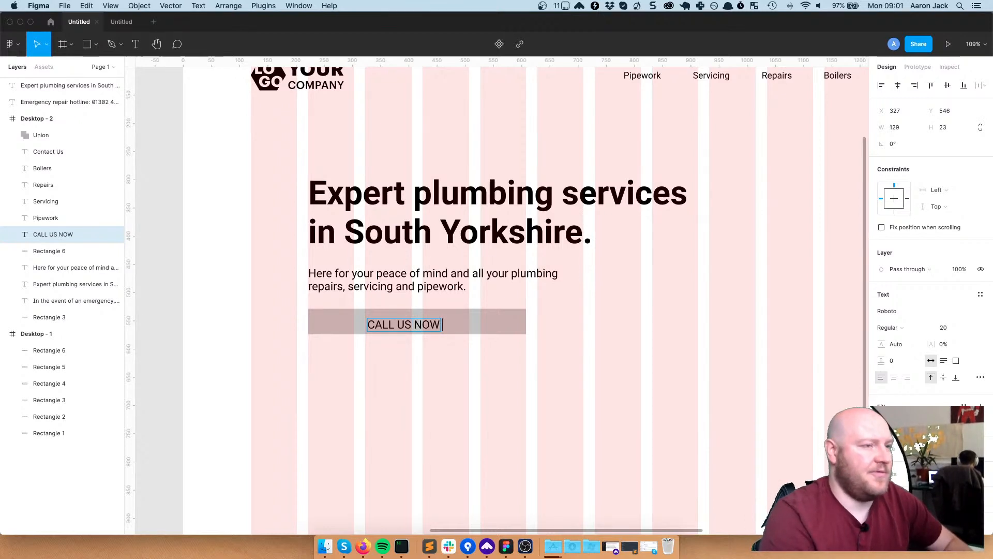
{"action": "type", "text": " FOR"}
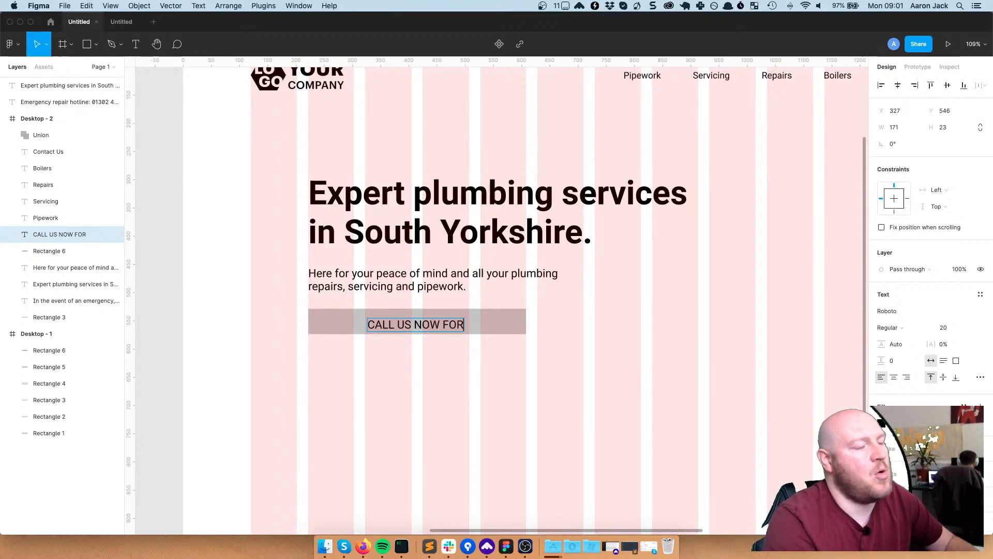
{"action": "type", "text": " QUOTE"}
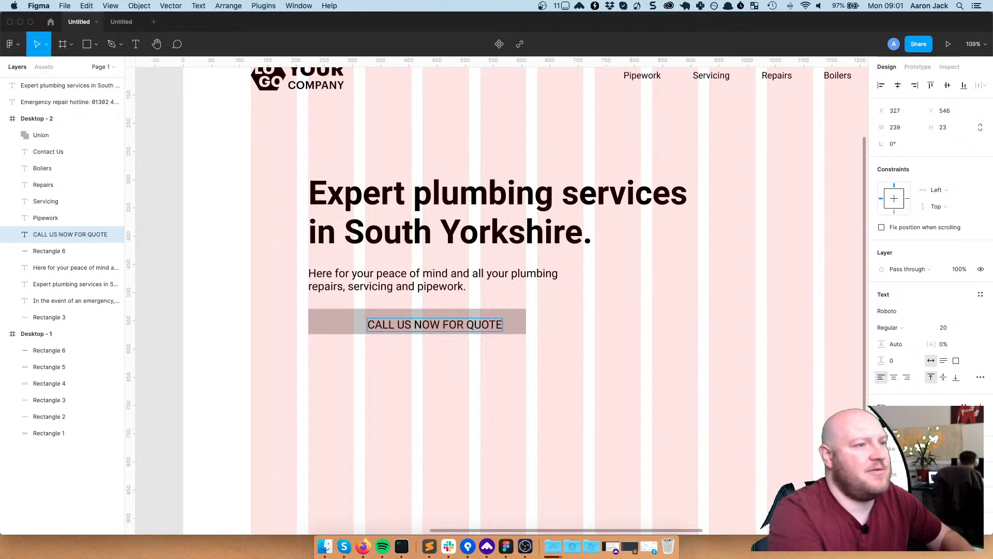
{"action": "key", "text": "Escape"}
{"action": "left_click", "coordinate": [489, 412]}
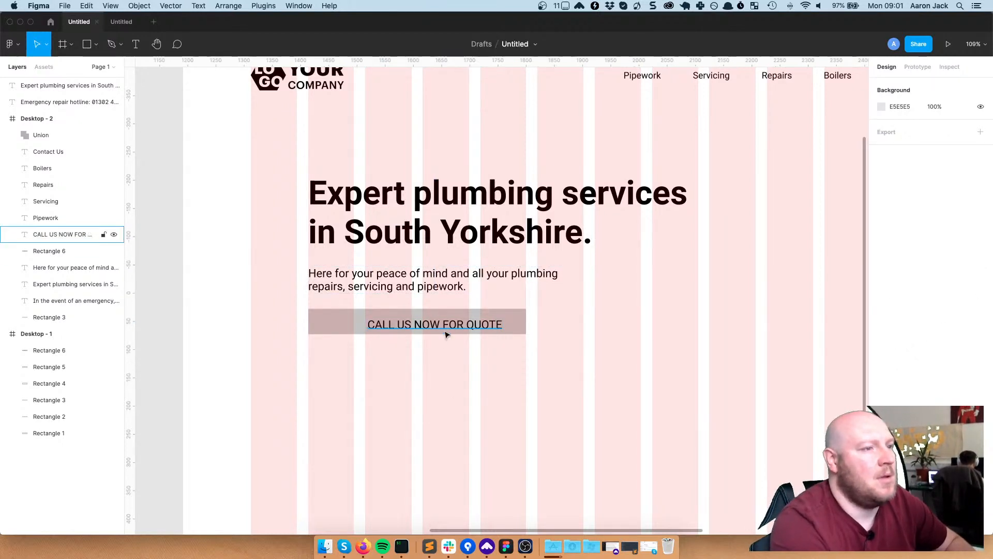
Make the CALL US NOW FOR QUOTE label Bold at 16 px and shift it over the button
{"action": "left_click", "coordinate": [466, 324]}
{"action": "left_click_drag", "start_coordinate": [466, 323], "coordinate": [450, 324]}
{"action": "left_click", "coordinate": [503, 377]}
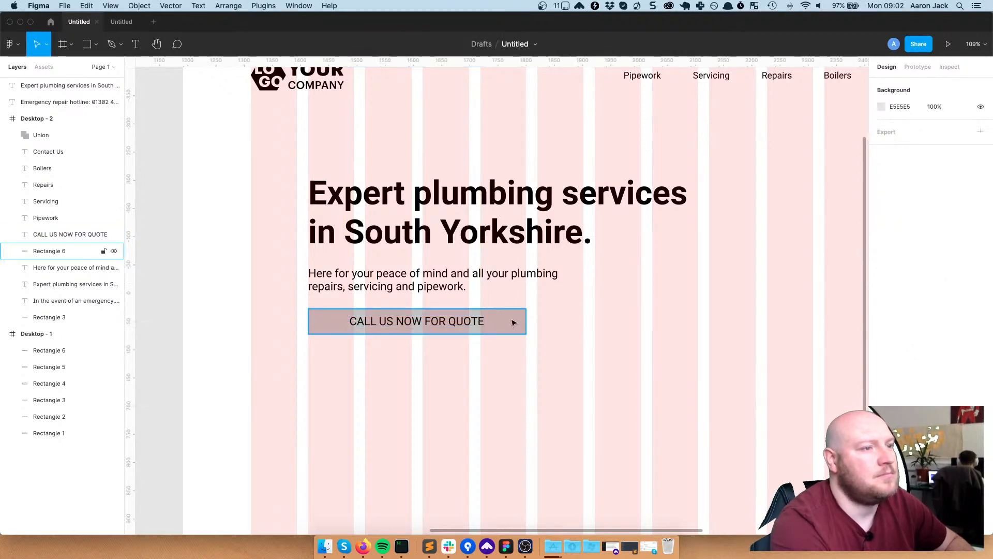
{"action": "left_click", "coordinate": [514, 322]}
{"action": "left_click", "coordinate": [468, 321]}
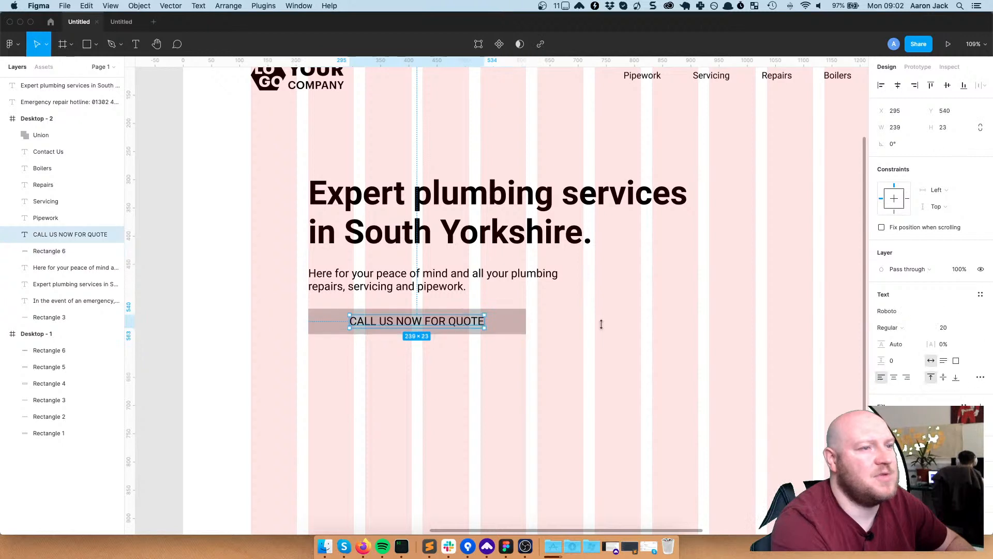
{"action": "left_click", "coordinate": [943, 328]}
{"action": "type", "text": "16"}
{"action": "key", "text": "Return"}
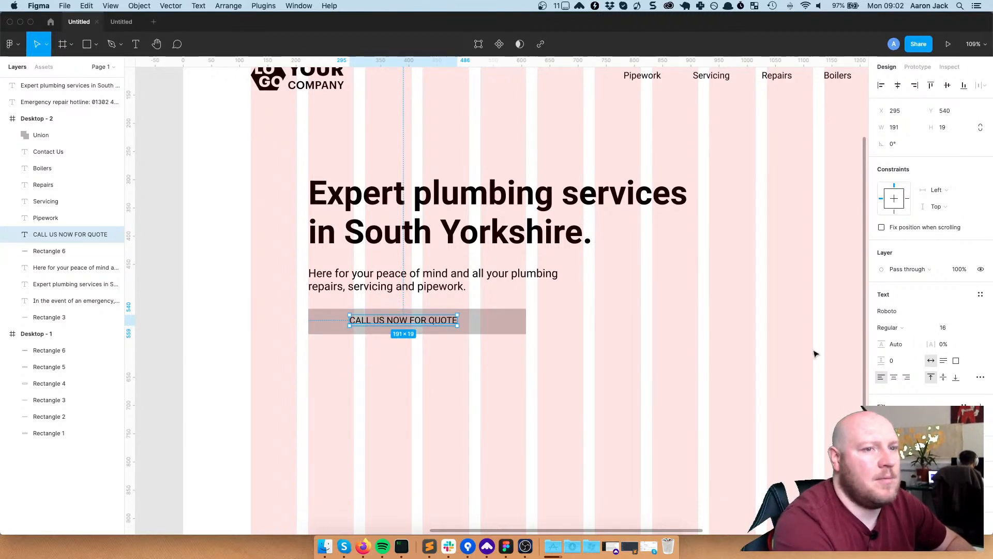
{"action": "left_click", "coordinate": [898, 330]}
{"action": "left_click", "coordinate": [899, 351]}
{"action": "key", "text": "Escape"}
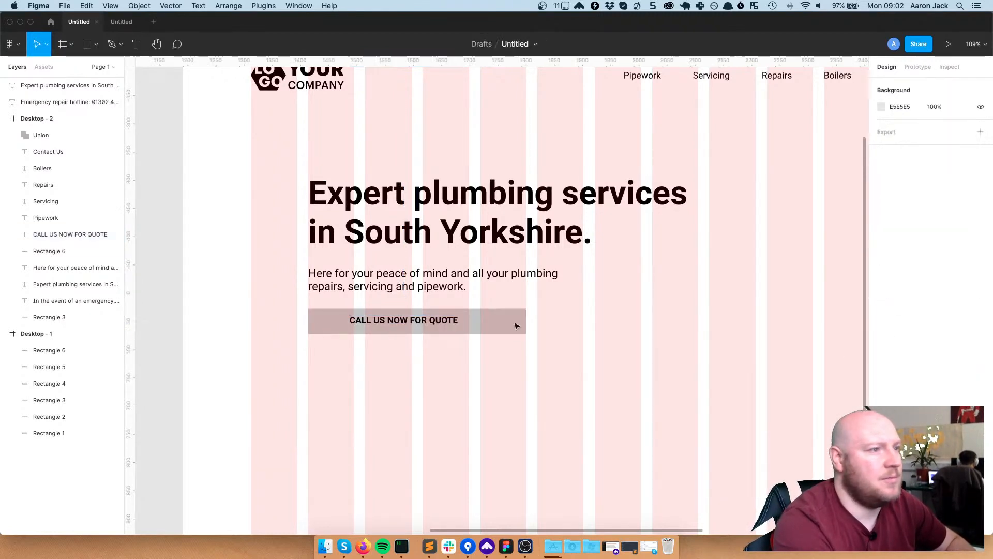
{"action": "mouse_move", "coordinate": [422, 325]}
{"action": "left_mouse_down"}
{"action": "mouse_move", "coordinate": [442, 328]}
{"action": "mouse_move", "coordinate": [413, 328]}
{"action": "left_mouse_up"}
Narrow the grey button rectangle to 271 wide
{"action": "left_click", "coordinate": [517, 328]}
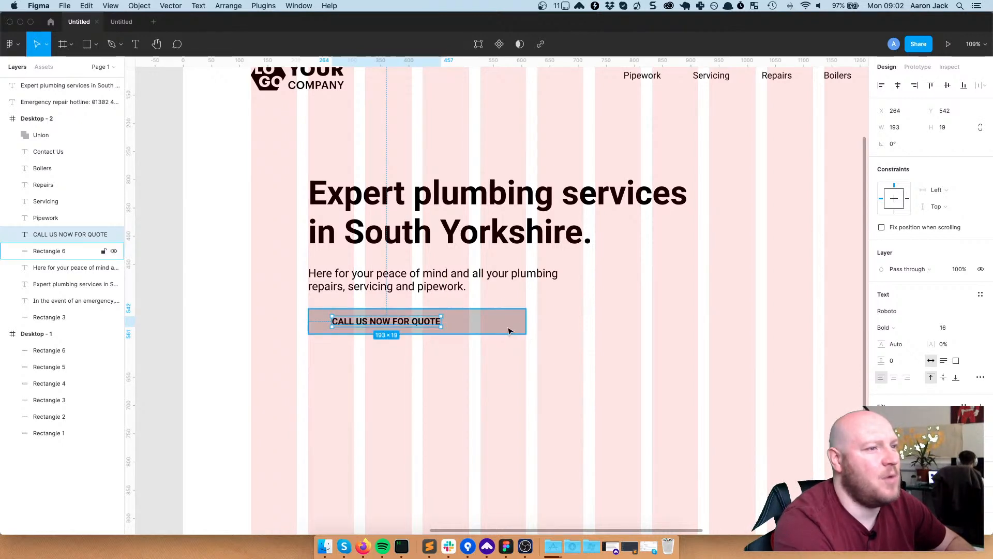
{"action": "left_click_drag", "start_coordinate": [525, 321], "coordinate": [459, 323]}
{"action": "left_click", "coordinate": [485, 350]}
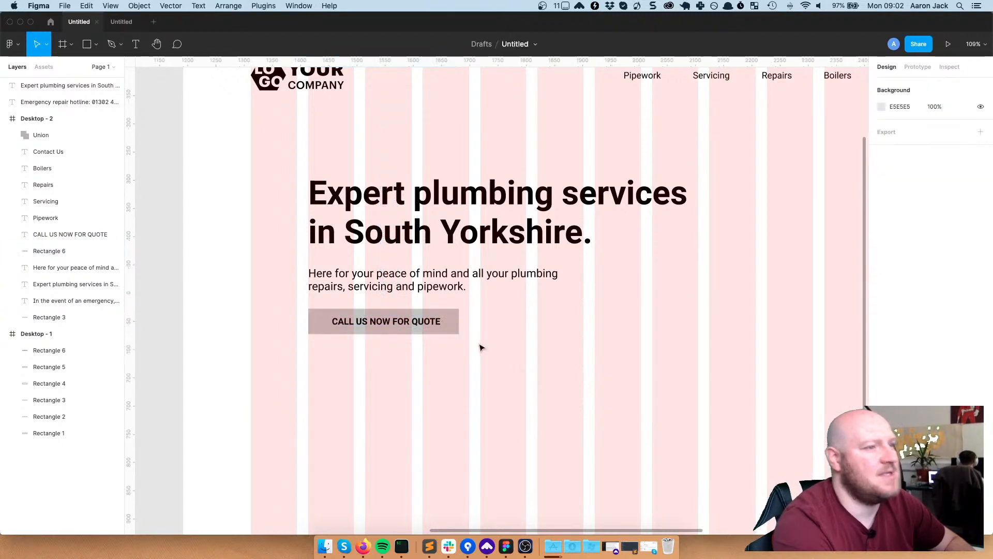
{"action": "left_click", "coordinate": [458, 323]}
{"action": "left_click_drag", "start_coordinate": [460, 319], "coordinate": [462, 319]}
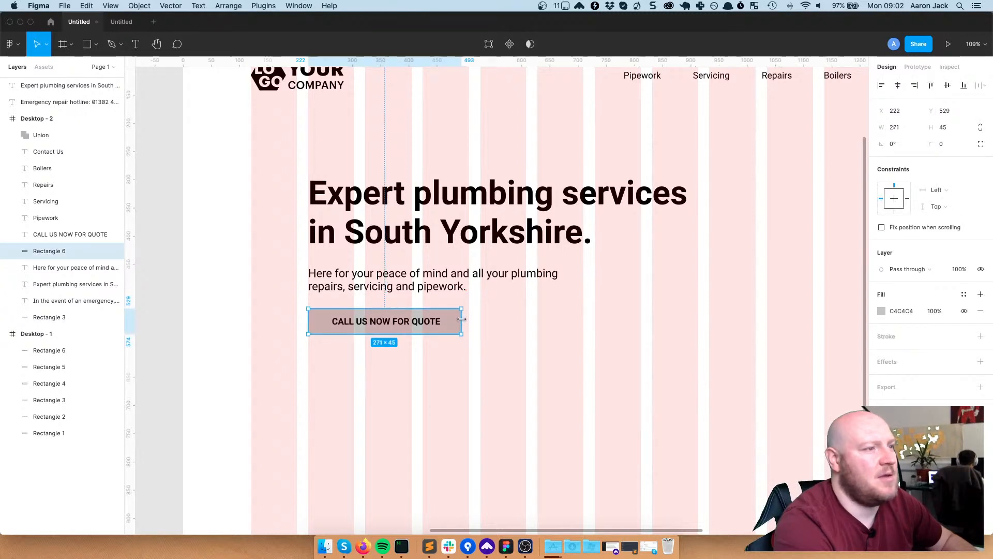
{"action": "left_click", "coordinate": [436, 361]}
Centre the label on the button both horizontally and vertically
{"action": "left_click", "coordinate": [421, 320]}
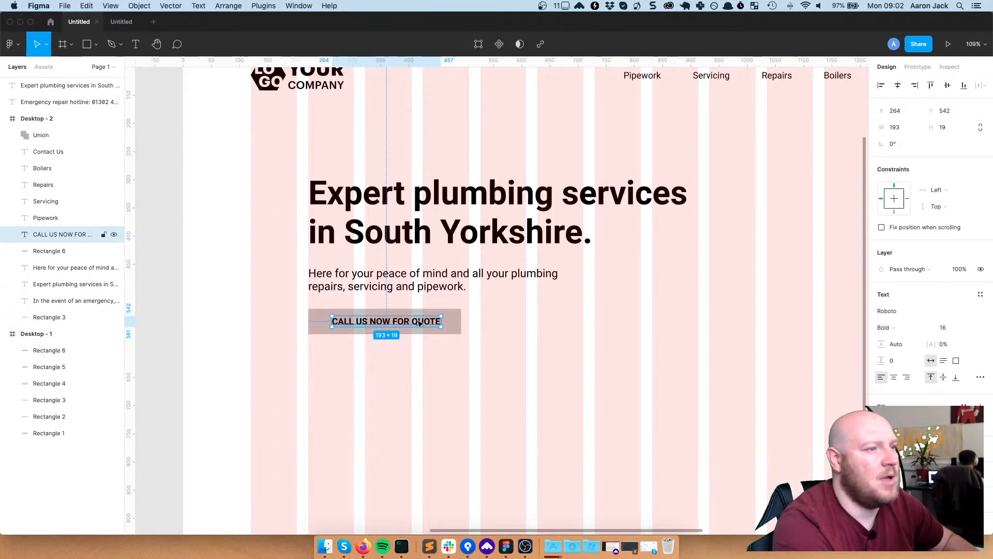
{"action": "left_click", "coordinate": [454, 325]}
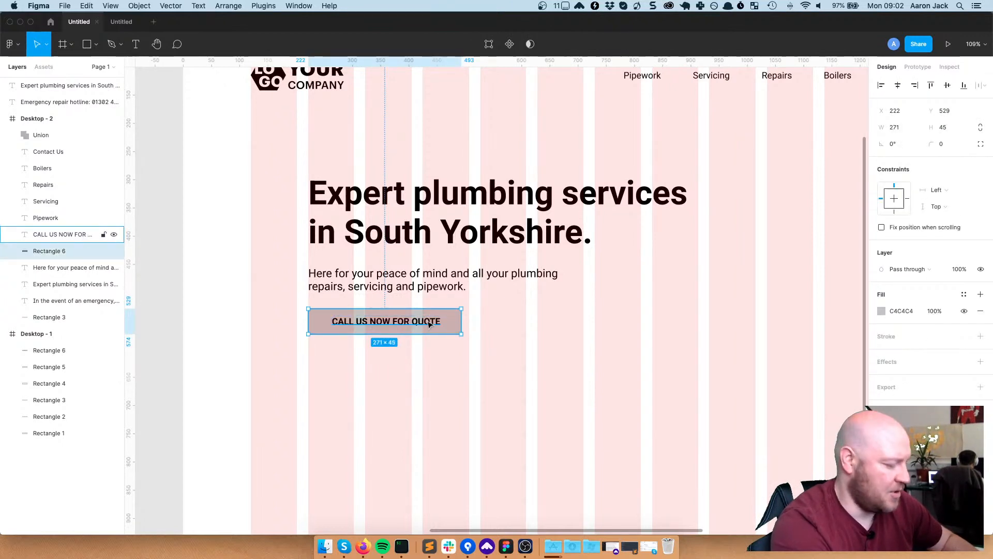
{"action": "left_click", "coordinate": [430, 324], "text": "shift"}
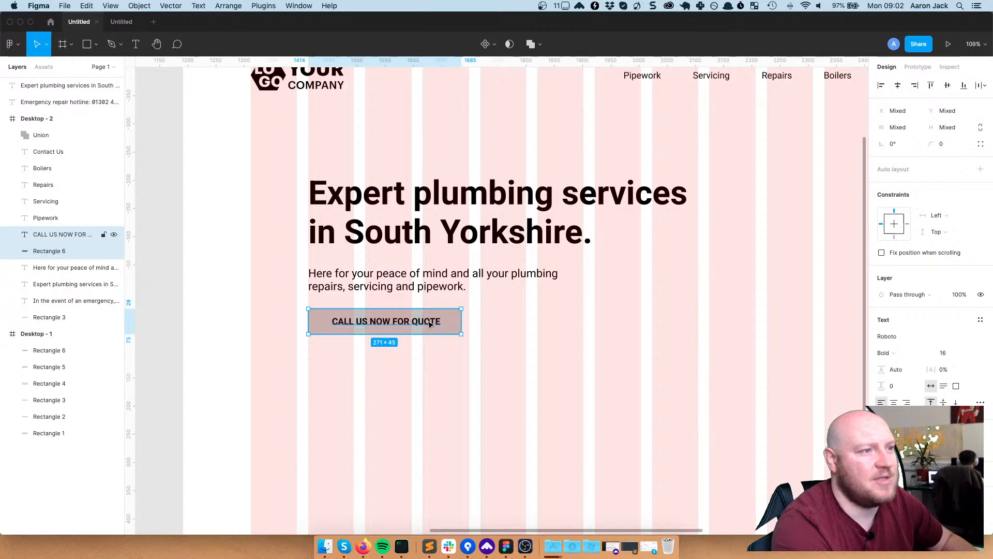
{"action": "left_click", "coordinate": [900, 86]}
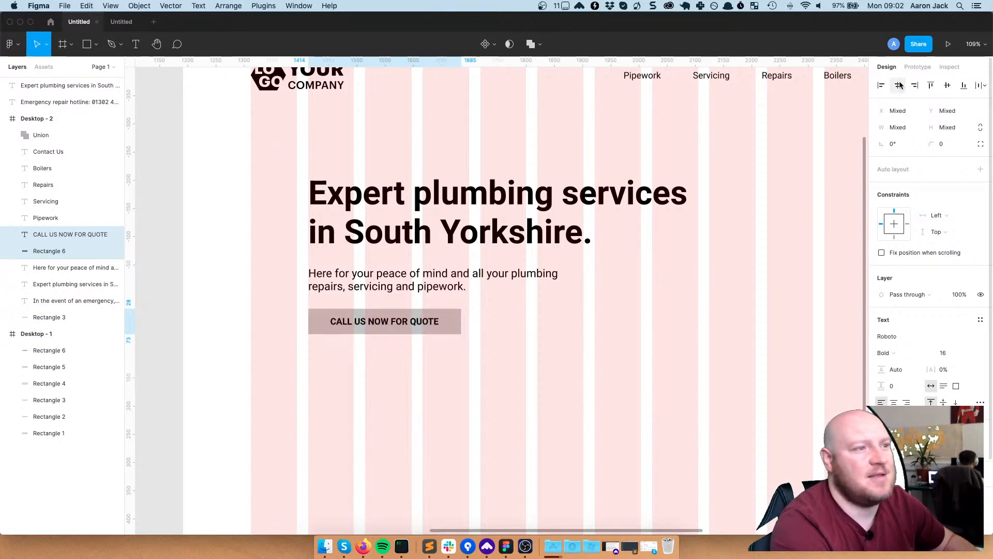
{"action": "left_click", "coordinate": [946, 86]}
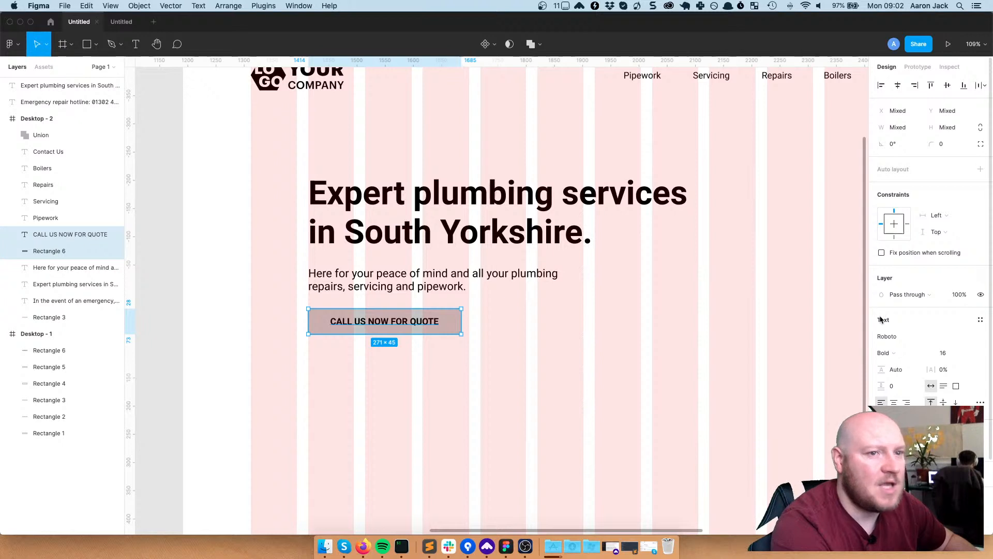
Set the label's letter spacing to 0%
{"action": "left_click_drag", "start_coordinate": [937, 369], "coordinate": [926, 369]}
{"action": "left_click", "coordinate": [949, 371]}
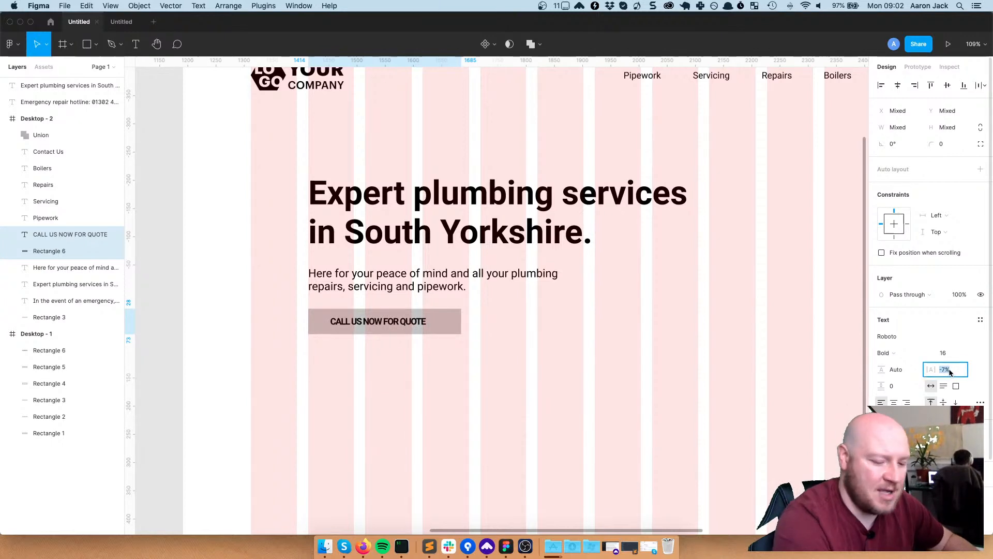
{"action": "type", "text": "0"}
{"action": "key", "text": "Return"}
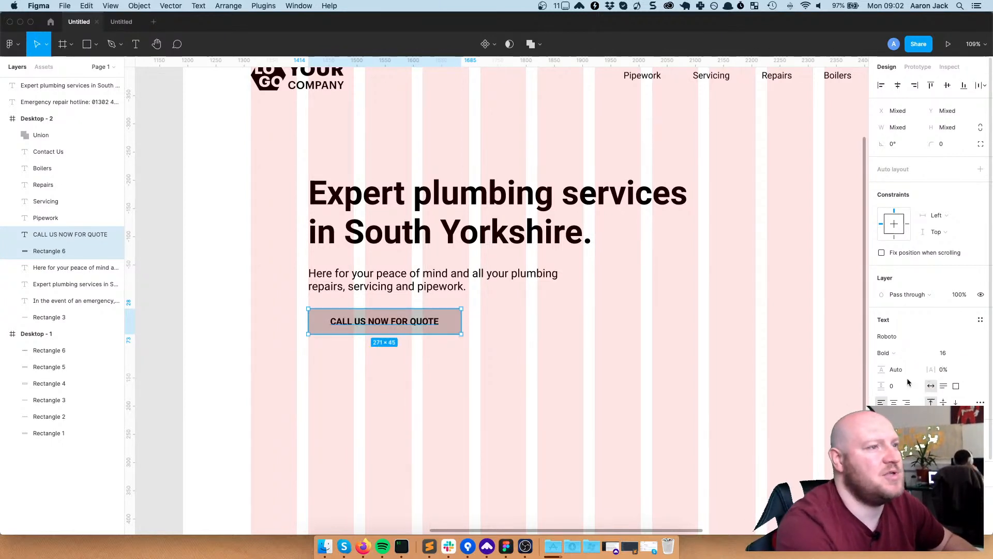
{"action": "left_click", "coordinate": [536, 378]}
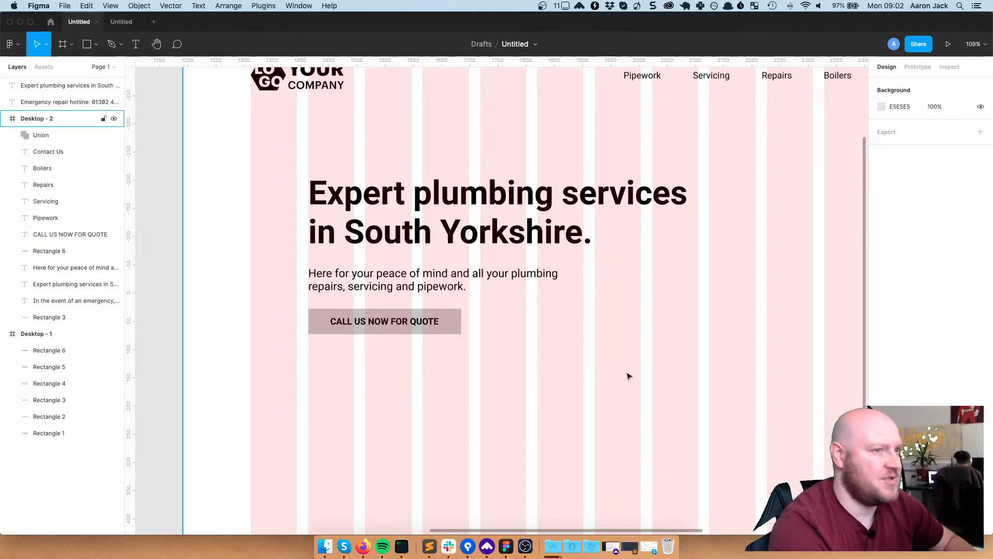
Group the headline, subheading, label and button rectangle as Group 1 and move it lower in the frame
{"action": "scroll", "coordinate": [627, 375], "scroll_direction": "down", "scroll_amount": 5}
{"action": "scroll", "coordinate": [683, 370], "scroll_direction": "up", "scroll_amount": 3}
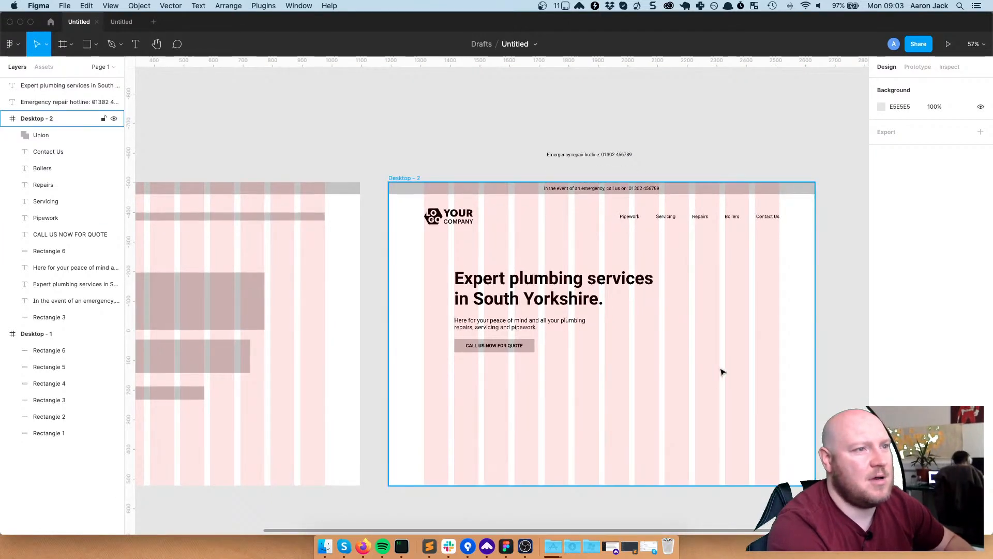
{"action": "scroll", "coordinate": [723, 371], "scroll_direction": "down", "scroll_amount": 1}
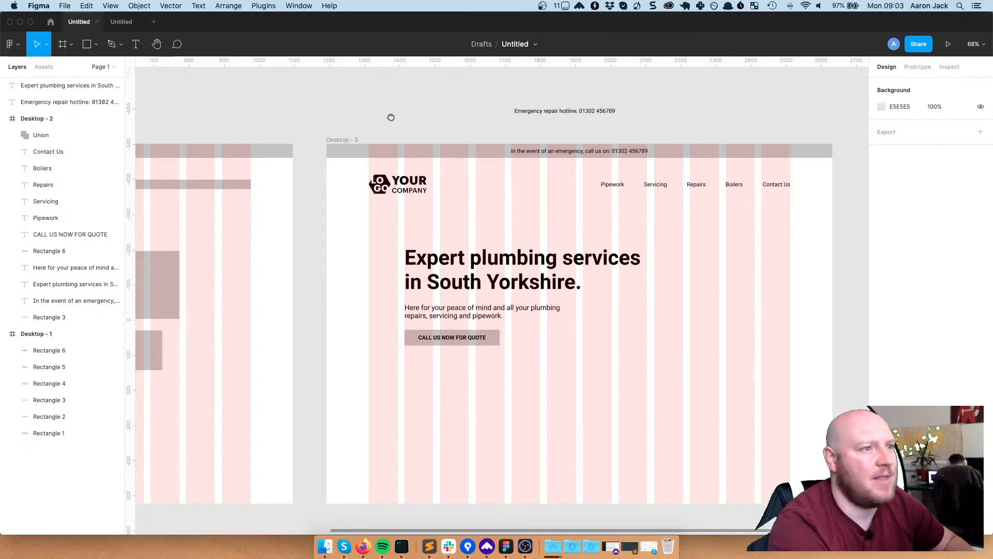
{"action": "left_click_drag", "start_coordinate": [398, 120], "coordinate": [328, 101]}
{"action": "left_click", "coordinate": [403, 256]}
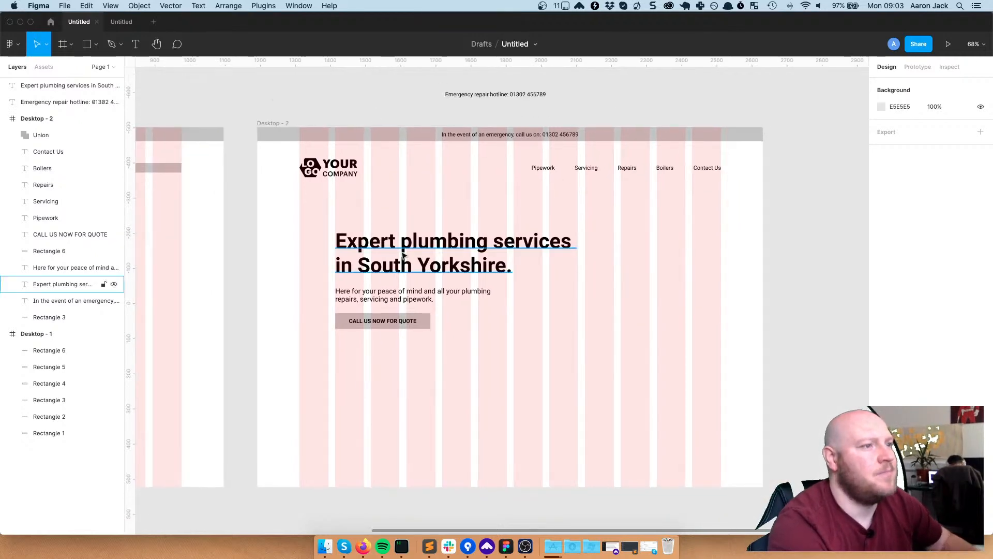
{"action": "left_click", "coordinate": [407, 296], "text": "shift"}
{"action": "left_click", "coordinate": [409, 322], "text": "shift"}
{"action": "left_click", "coordinate": [424, 324], "text": "shift"}
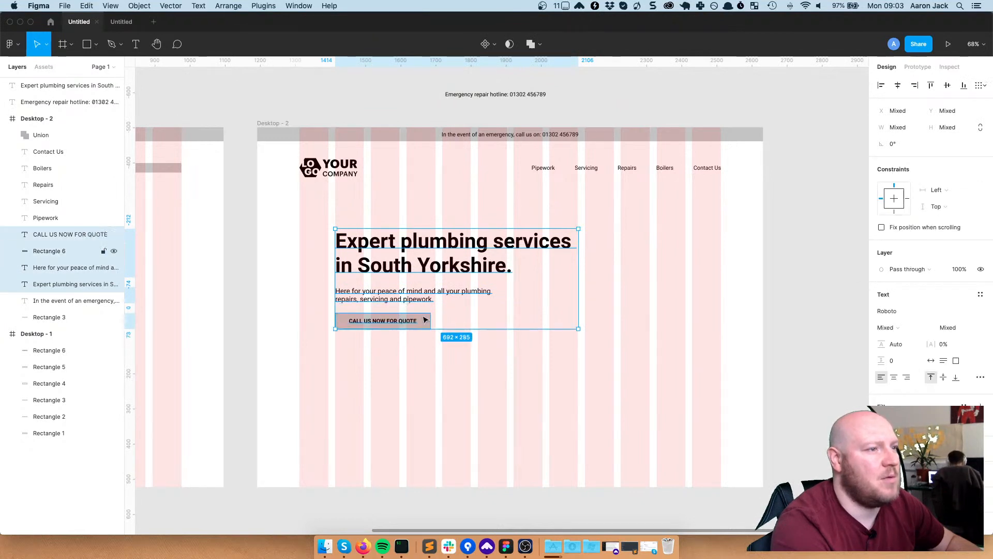
{"action": "key", "text": "super+g"}
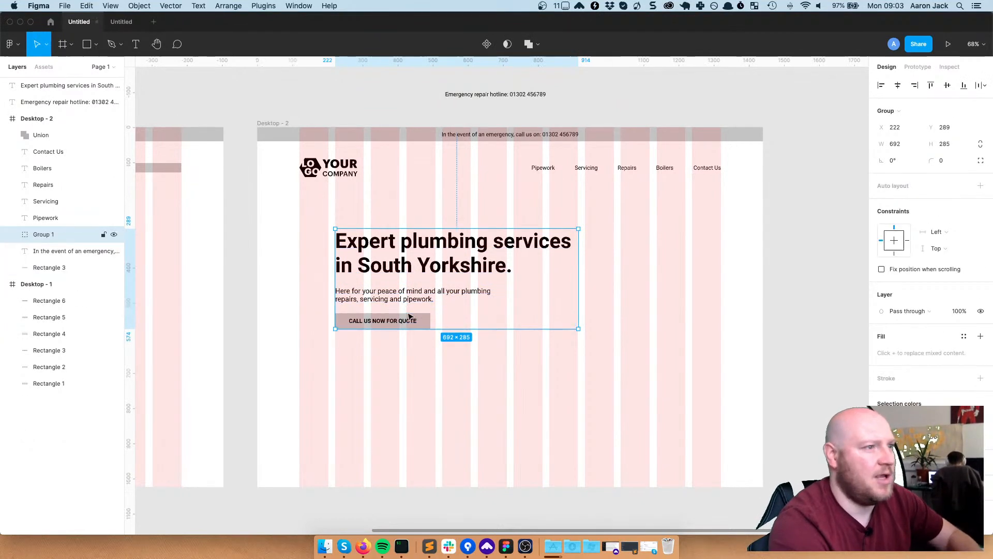
{"action": "left_click_drag", "start_coordinate": [412, 307], "coordinate": [415, 321]}
{"action": "left_click", "coordinate": [698, 310]}
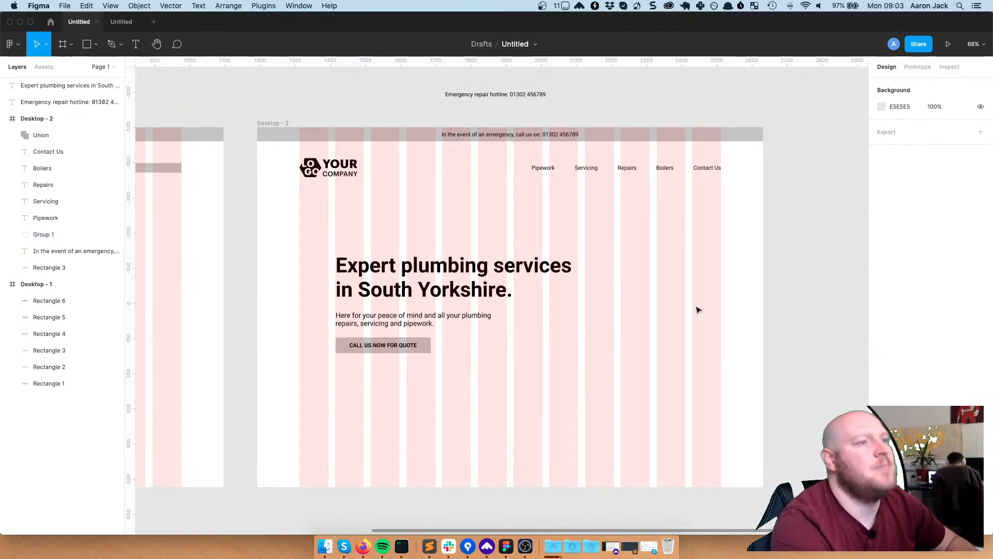
Set the subheading's line height to 150%
{"action": "double_click", "coordinate": [364, 320]}
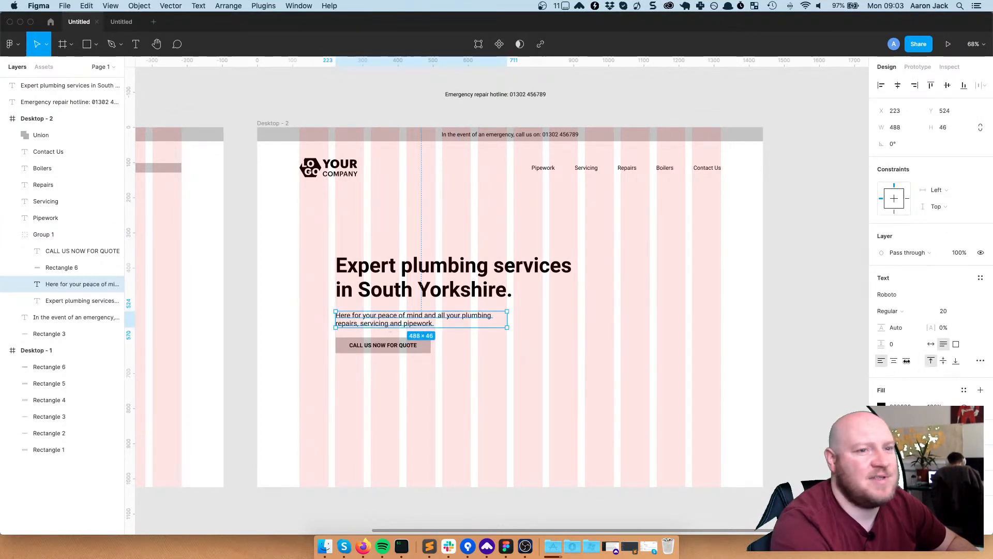
{"action": "left_click_drag", "start_coordinate": [881, 328], "coordinate": [903, 327]}
{"action": "left_click", "coordinate": [899, 329]}
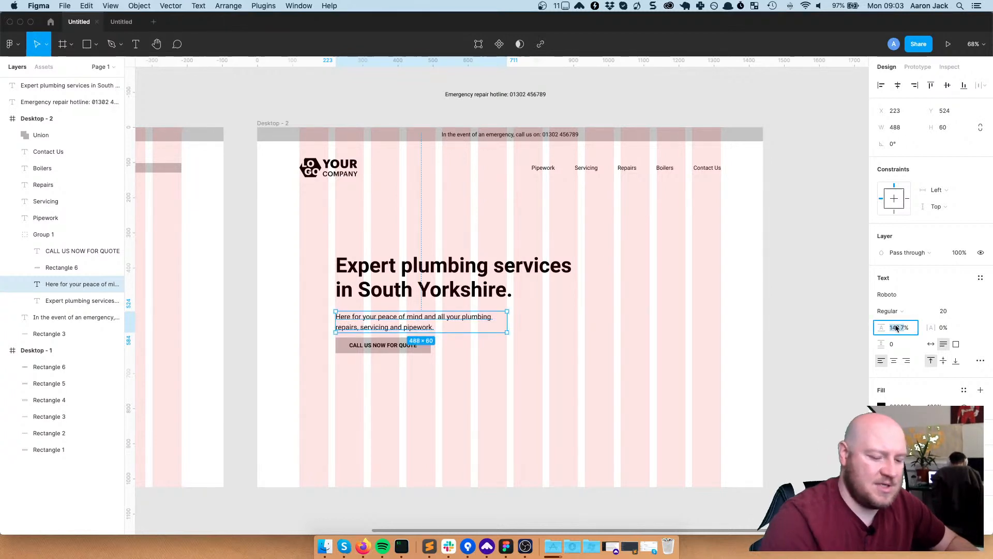
{"action": "type", "text": "150"}
{"action": "key", "text": "Return"}
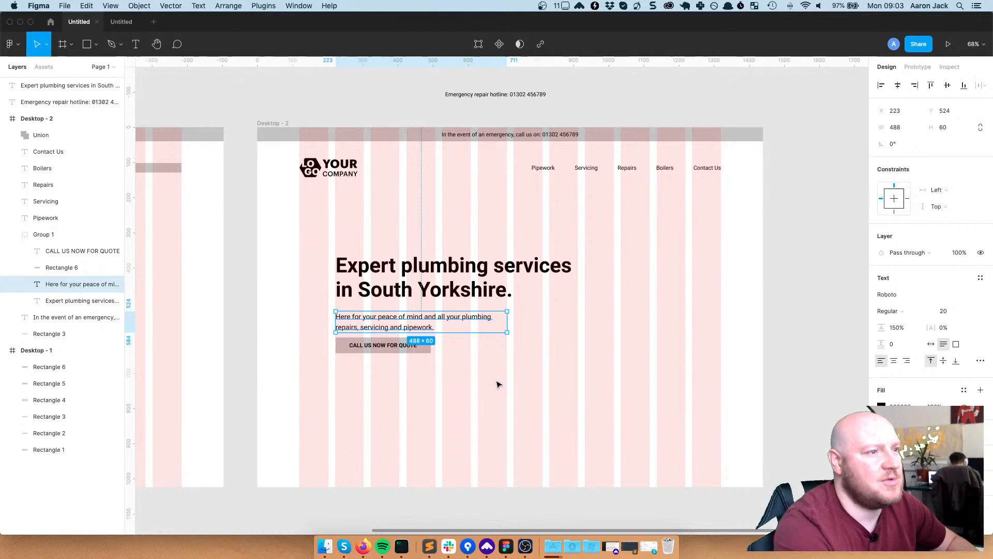
Nudge the subheading inside the group up toward the headline
{"action": "left_click", "coordinate": [399, 322]}
{"action": "double_click", "coordinate": [401, 321]}
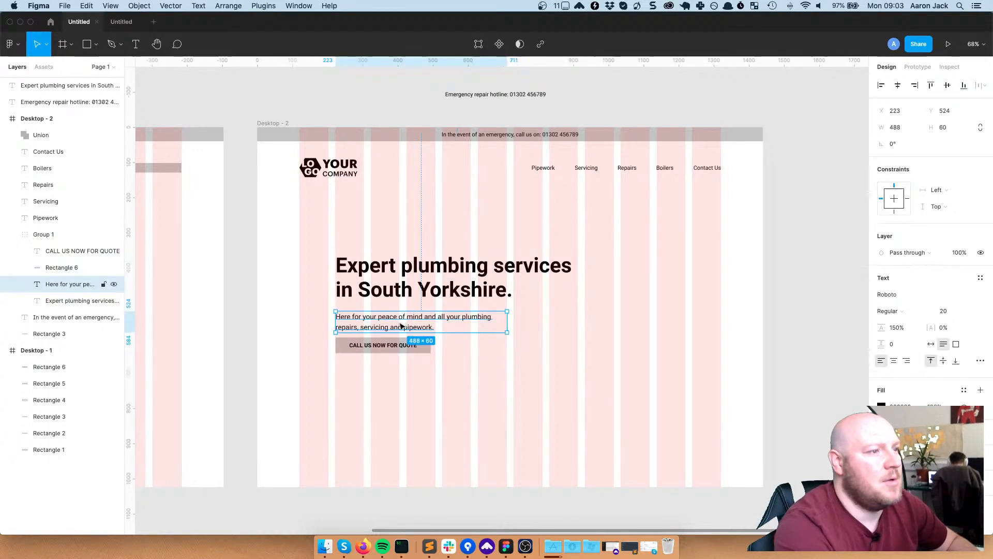
{"action": "left_click_drag", "start_coordinate": [401, 325], "coordinate": [400, 321]}
{"action": "left_click", "coordinate": [565, 414]}
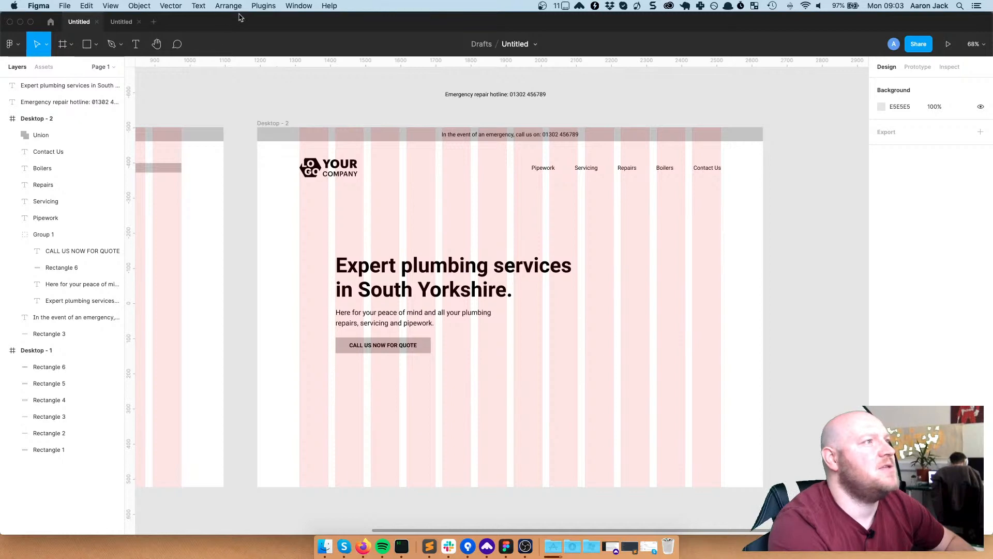
{"action": "left_click", "coordinate": [261, 6]}
{"action": "left_click", "coordinate": [244, 81]}
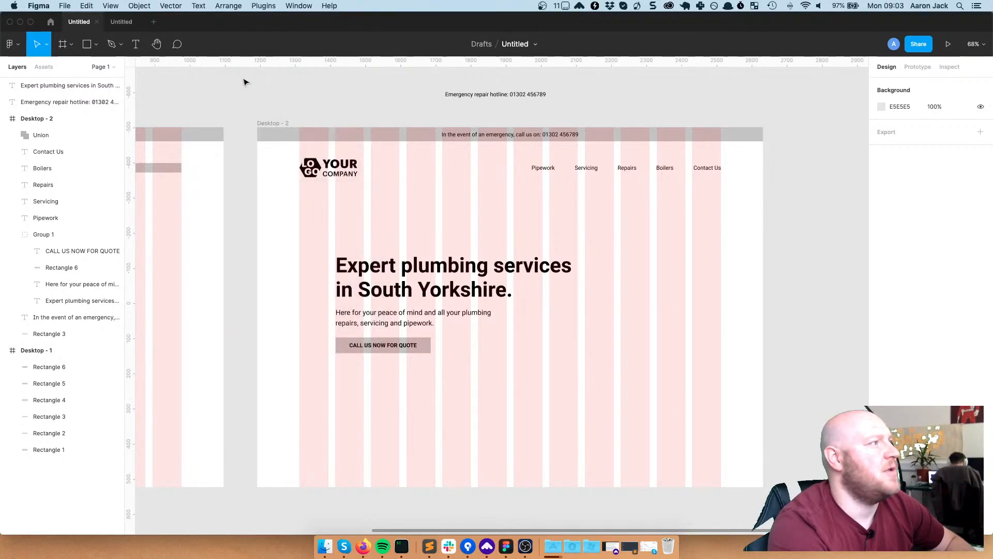
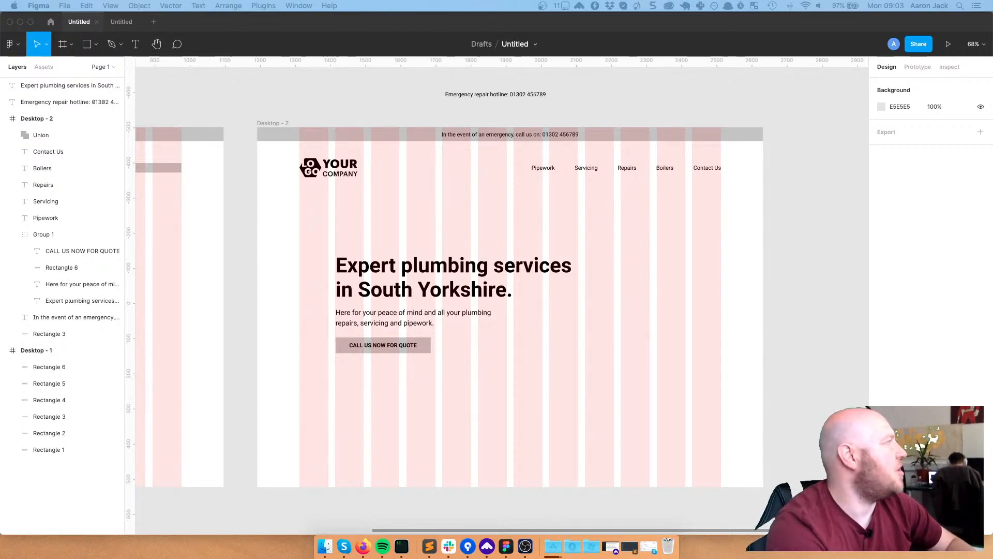
Try dropping an image into the Figma design, then bring the Pexels site in Firefox to the front
{"action": "left_click_drag", "start_coordinate": [358, 173], "coordinate": [537, 177]}
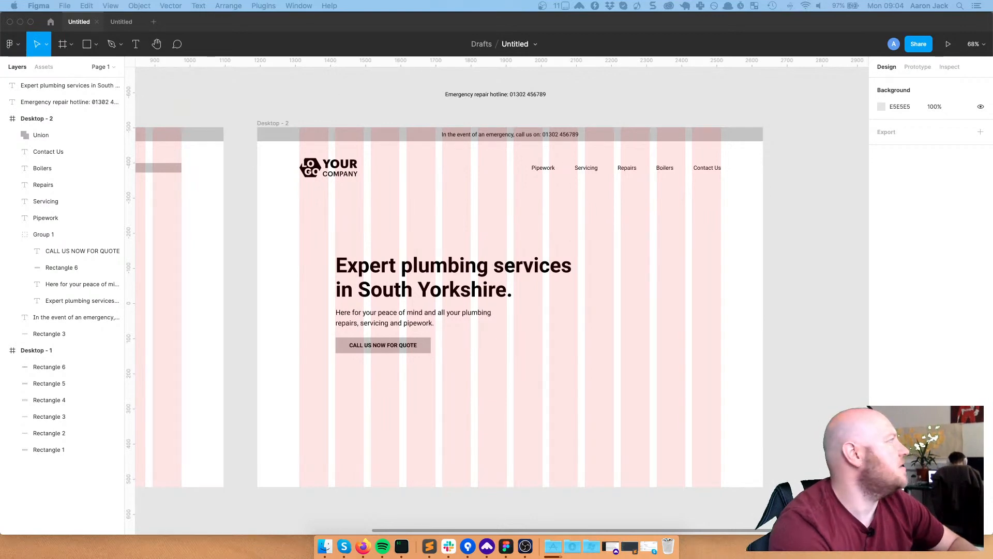
{"action": "key", "text": "ctrl+alt+super+Right"}
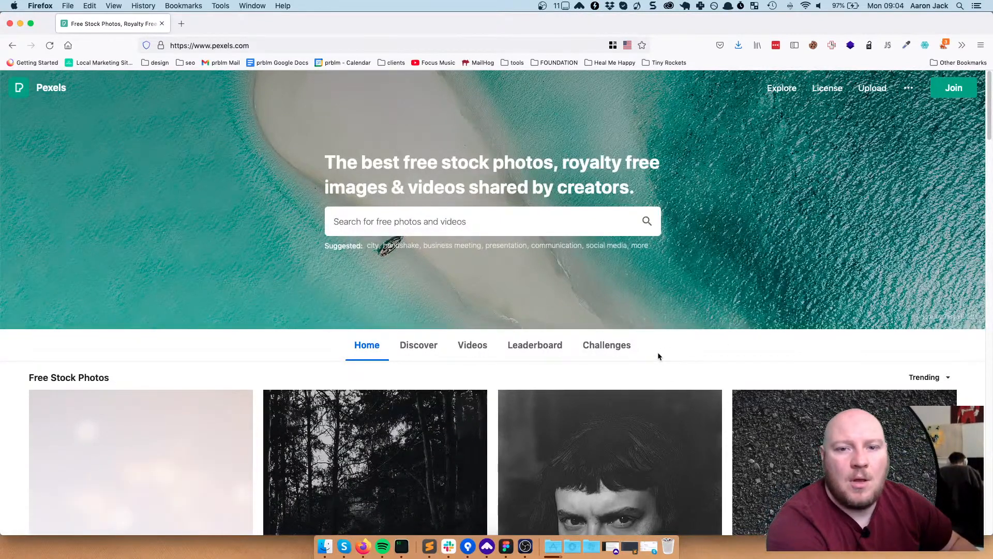
Search Pexels for 'plumbing', correcting the misspelled 'PUMBLING'
{"action": "scroll", "coordinate": [658, 356], "scroll_direction": "down", "scroll_amount": 3}
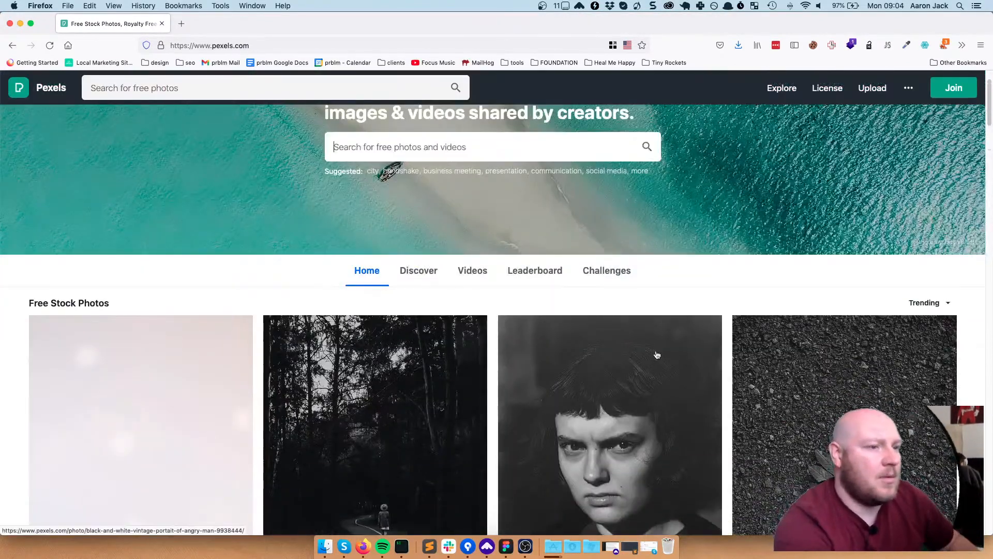
{"action": "scroll", "coordinate": [657, 355], "scroll_direction": "down", "scroll_amount": 3}
{"action": "scroll", "coordinate": [657, 372], "scroll_direction": "up", "scroll_amount": 5}
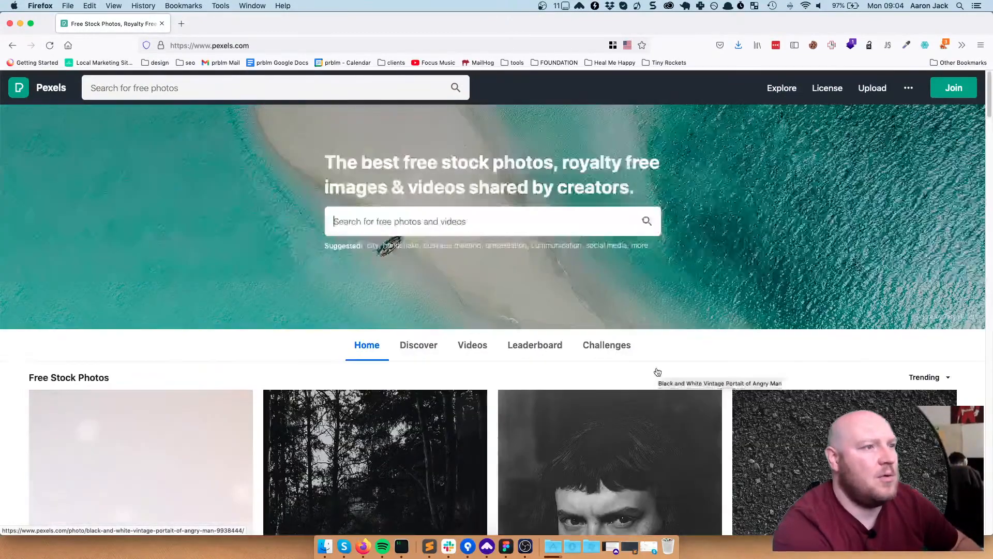
{"action": "left_click", "coordinate": [533, 217]}
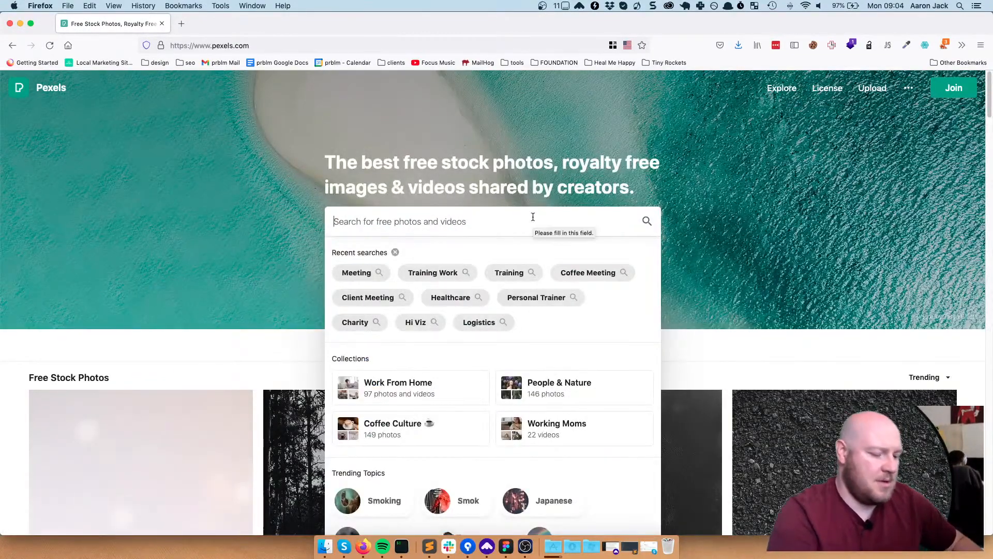
{"action": "type", "text": "PU"}
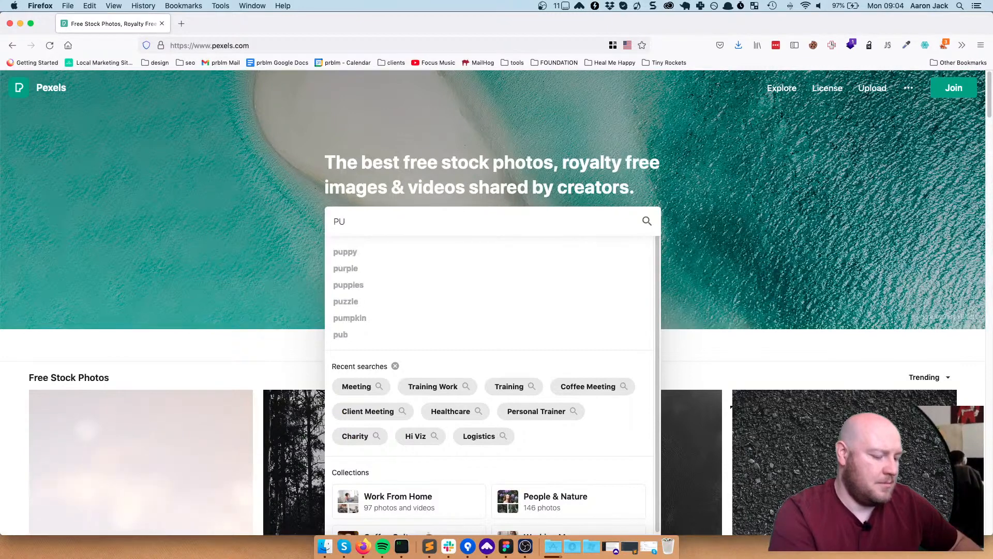
{"action": "type", "text": "MBLING"}
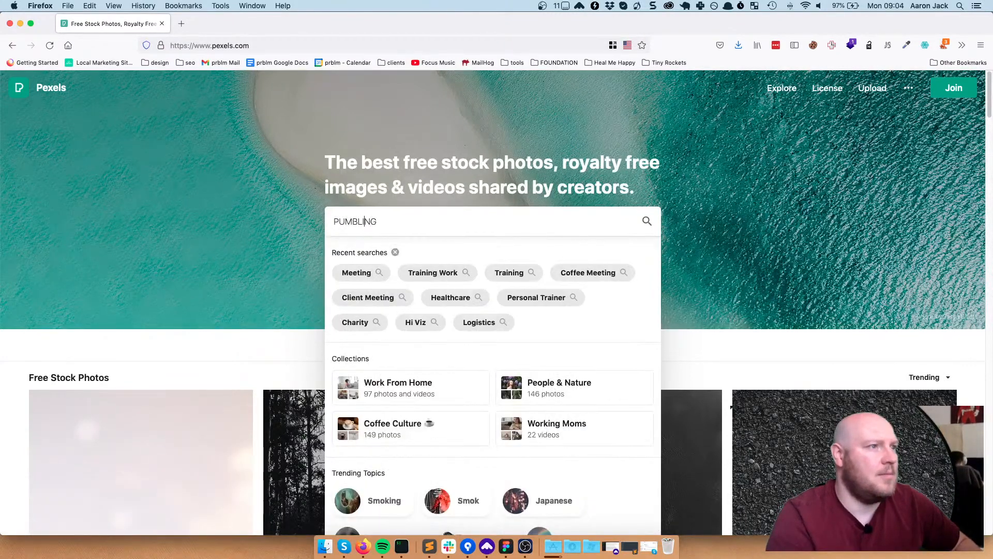
{"action": "key", "text": "Left"}
{"action": "key", "text": "Left"}
{"action": "key", "text": "Left"}
{"action": "key", "text": "Left"}
{"action": "key", "text": "BackSpace"}
{"action": "key", "text": "BackSpace"}
{"action": "key", "text": "BackSpace"}
{"action": "type", "text": "LUMB"}
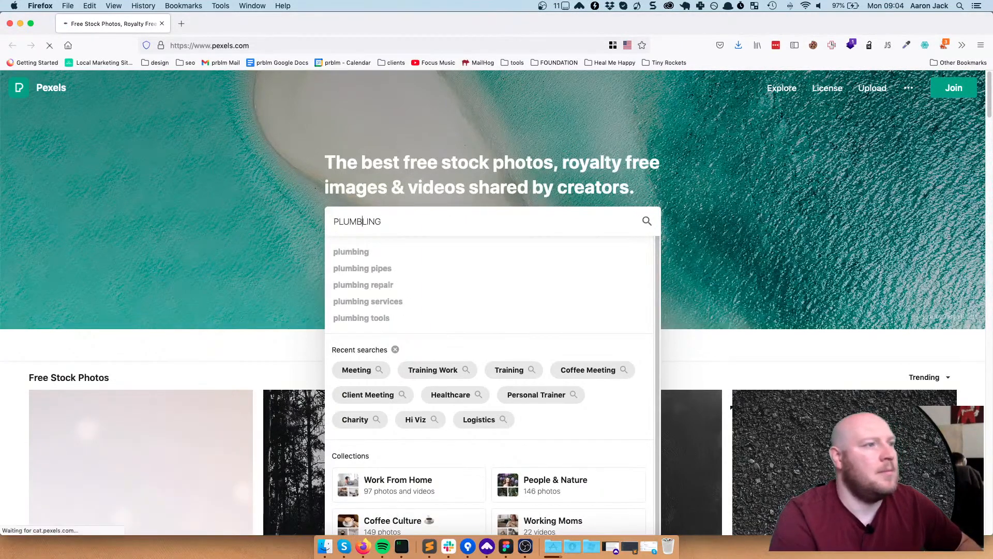
{"action": "key", "text": "Return"}
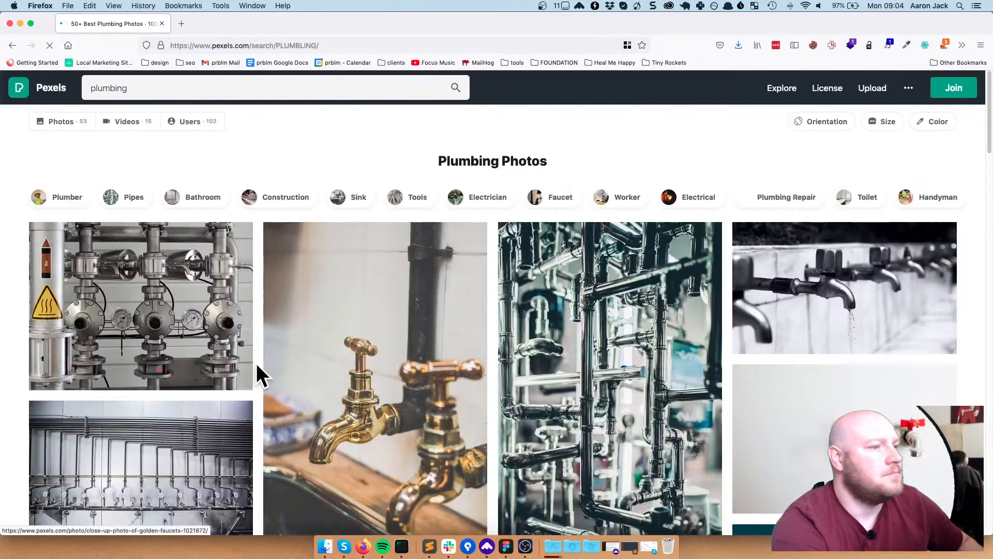
Browse the Plumbing Photos results and resubmit the plumbing search
{"action": "scroll", "coordinate": [611, 383], "scroll_direction": "down", "scroll_amount": 10}
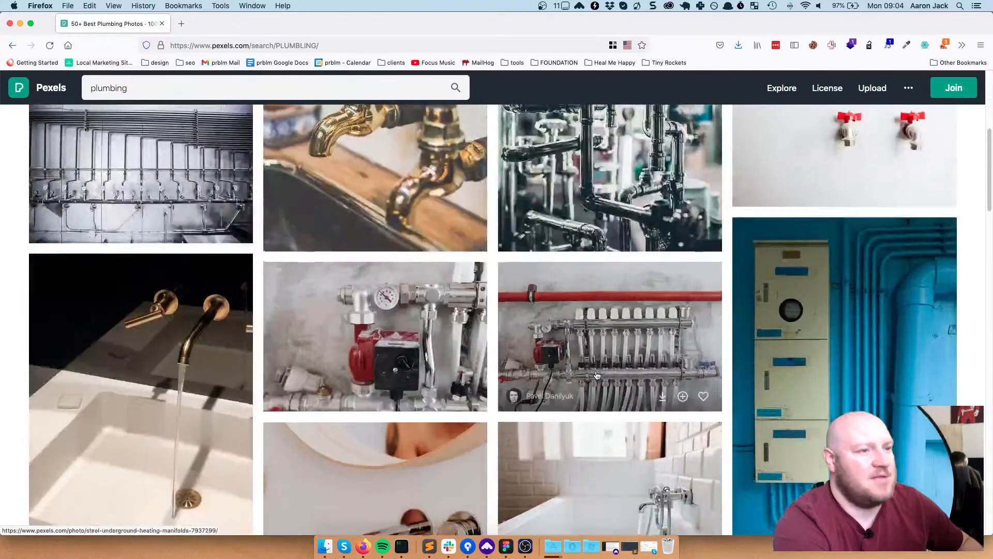
{"action": "scroll", "coordinate": [597, 375], "scroll_direction": "down", "scroll_amount": 3}
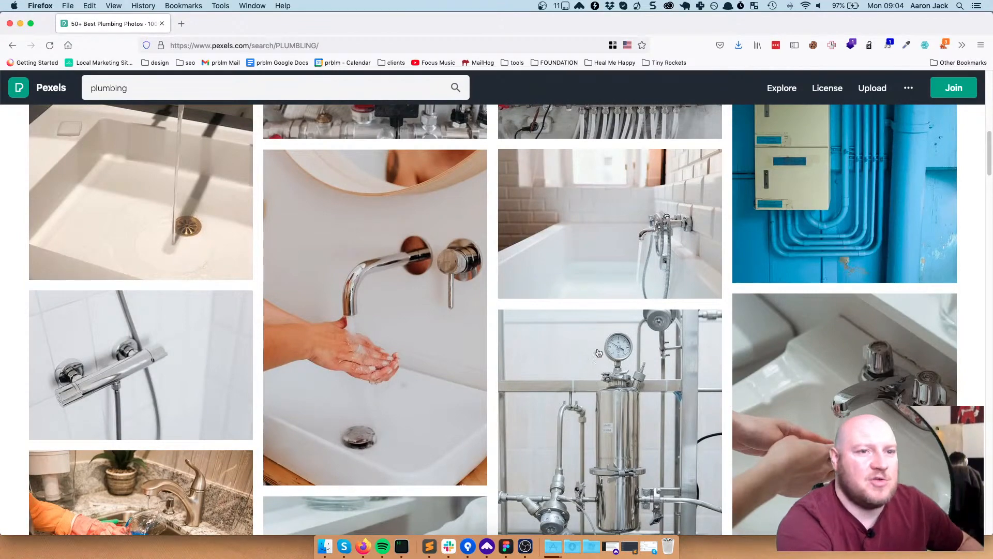
{"action": "scroll", "coordinate": [668, 352], "scroll_direction": "down", "scroll_amount": 5}
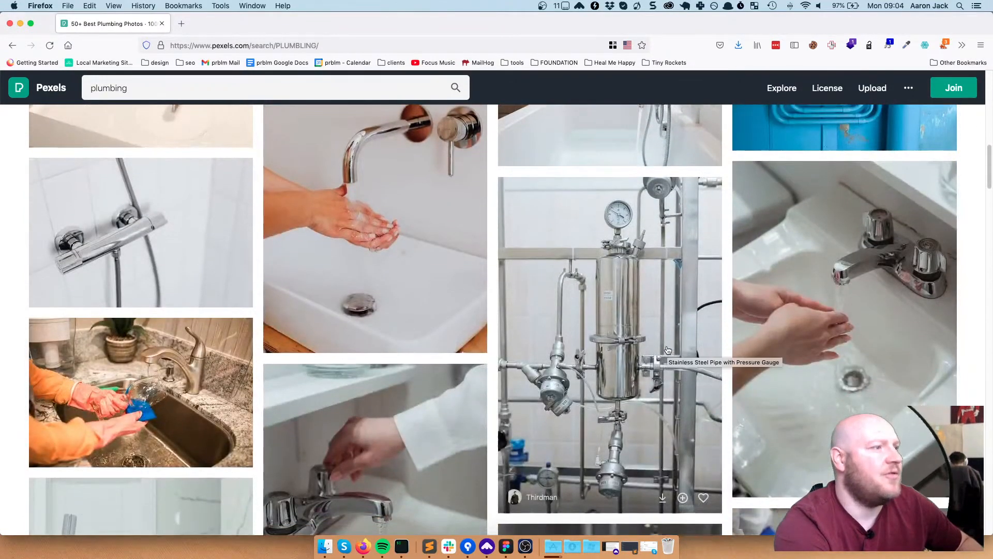
{"action": "scroll", "coordinate": [668, 349], "scroll_direction": "down", "scroll_amount": 10}
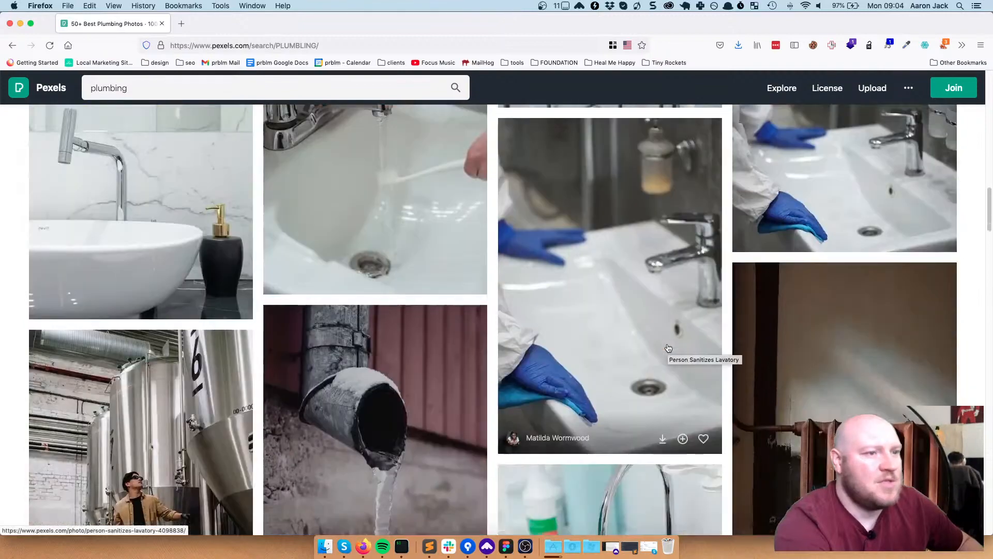
{"action": "scroll", "coordinate": [667, 346], "scroll_direction": "down", "scroll_amount": 8}
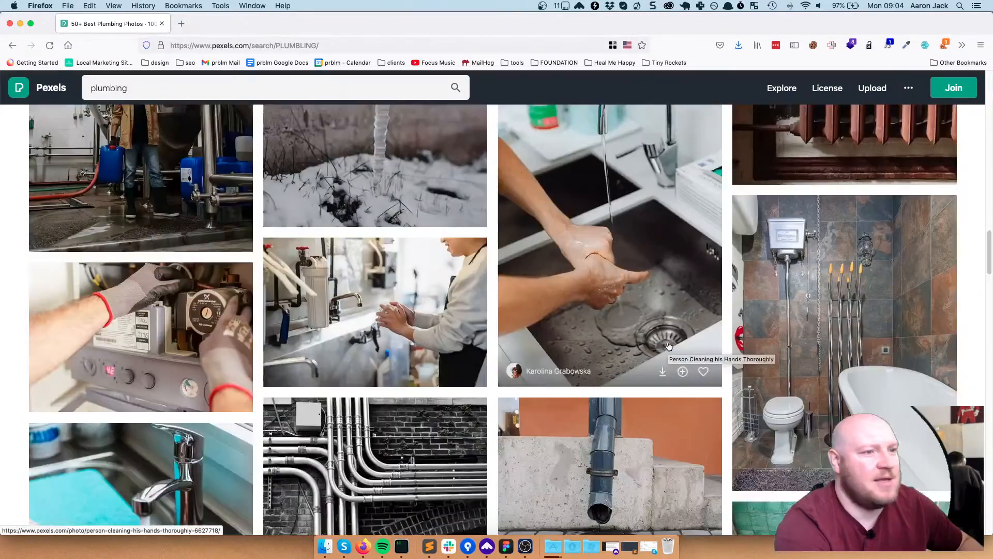
{"action": "scroll", "coordinate": [668, 346], "scroll_direction": "up", "scroll_amount": 2}
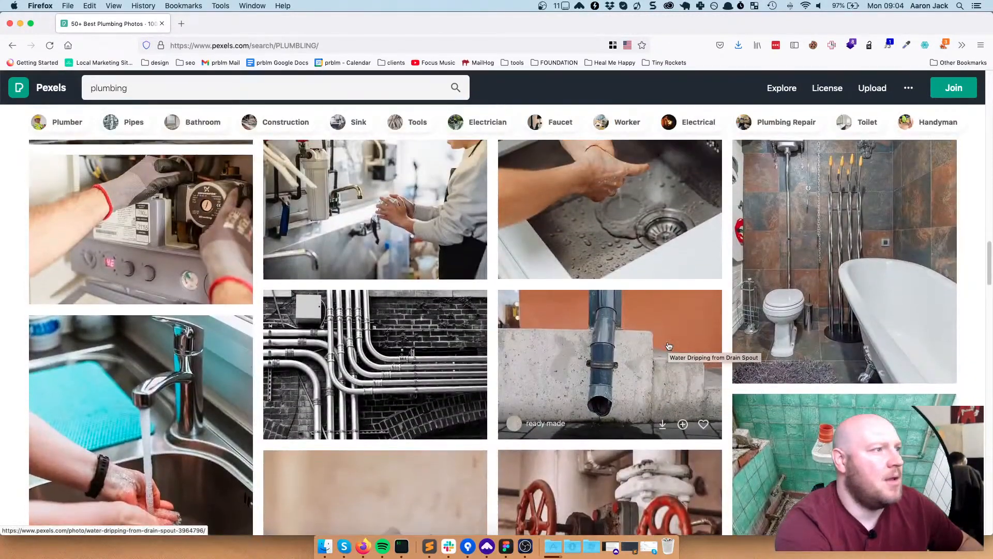
{"action": "scroll", "coordinate": [669, 344], "scroll_direction": "down", "scroll_amount": 3}
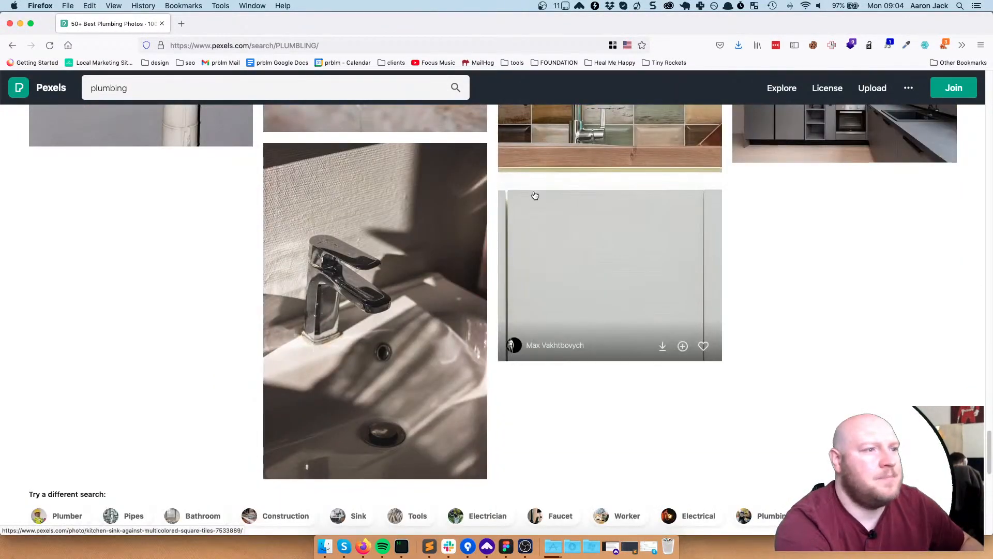
{"action": "scroll", "coordinate": [610, 269], "scroll_direction": "up", "scroll_amount": 15}
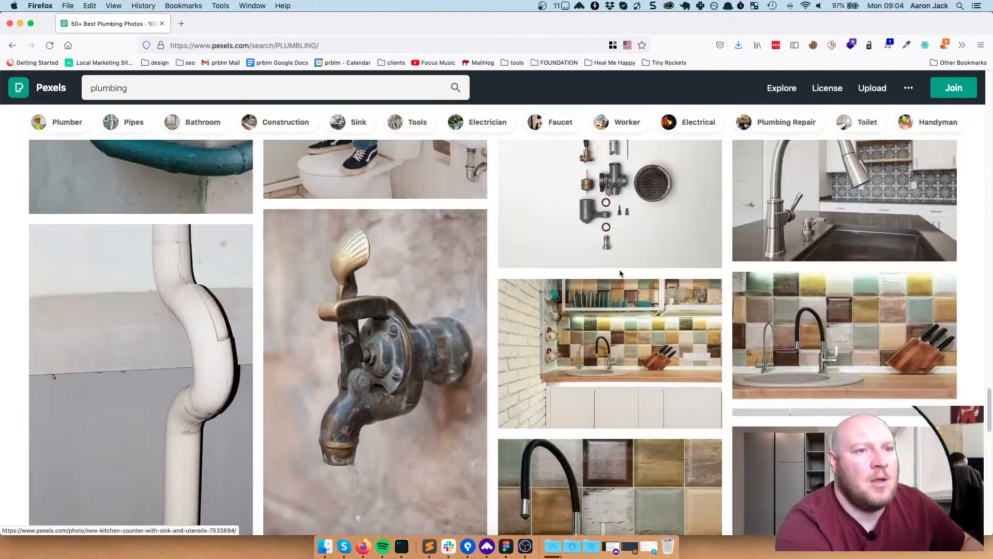
{"action": "scroll", "coordinate": [611, 274], "scroll_direction": "up", "scroll_amount": 15}
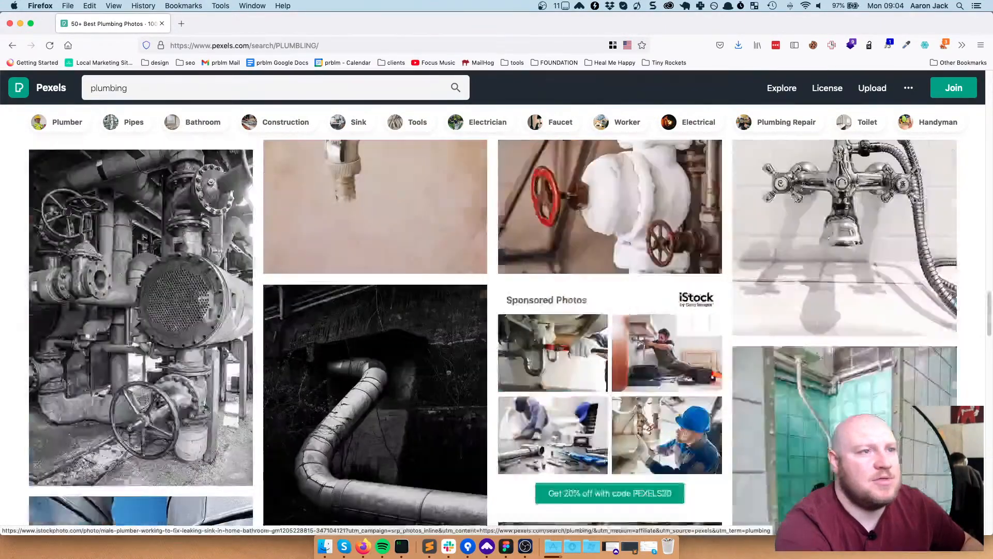
{"action": "scroll", "coordinate": [610, 274], "scroll_direction": "up", "scroll_amount": 15}
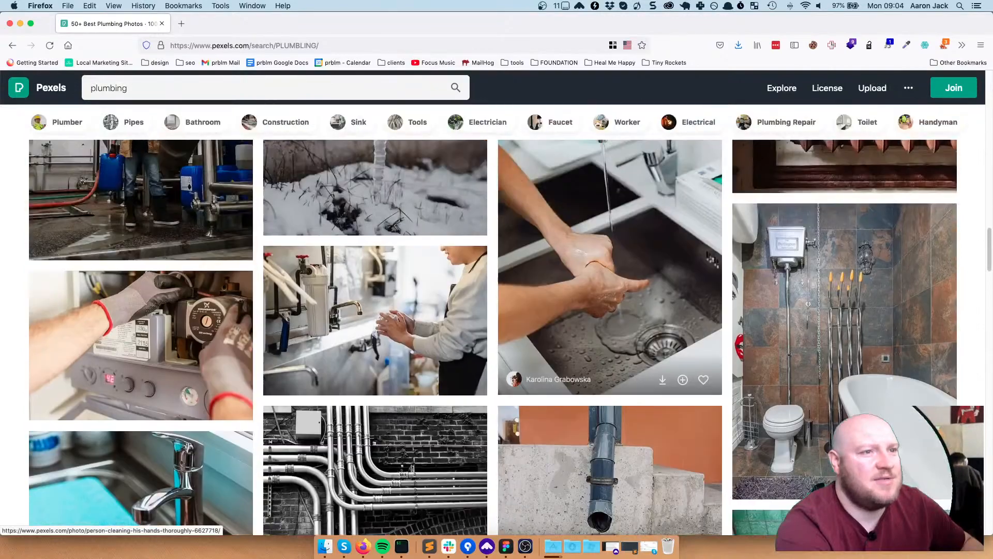
{"action": "scroll", "coordinate": [610, 274], "scroll_direction": "up", "scroll_amount": 12}
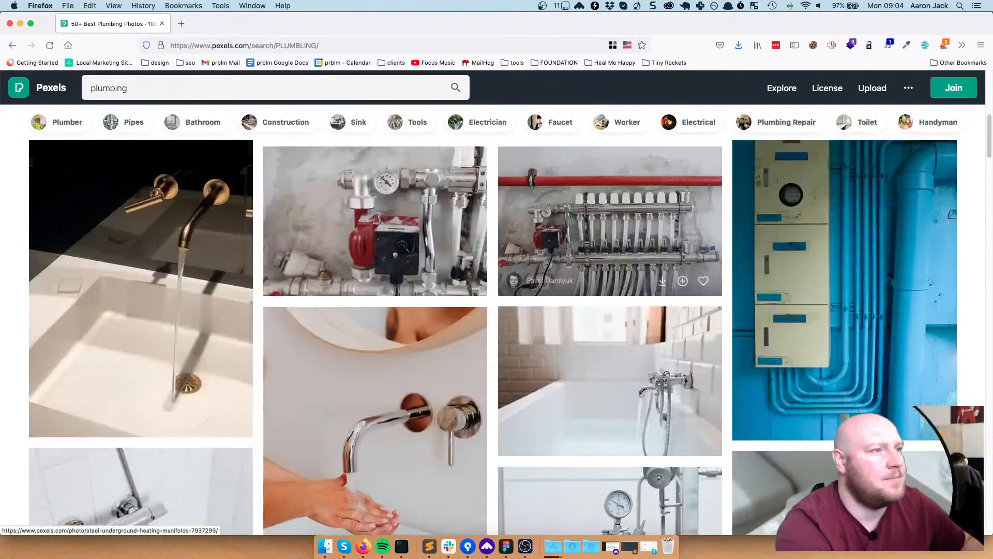
{"action": "scroll", "coordinate": [624, 372], "scroll_direction": "down", "scroll_amount": 10}
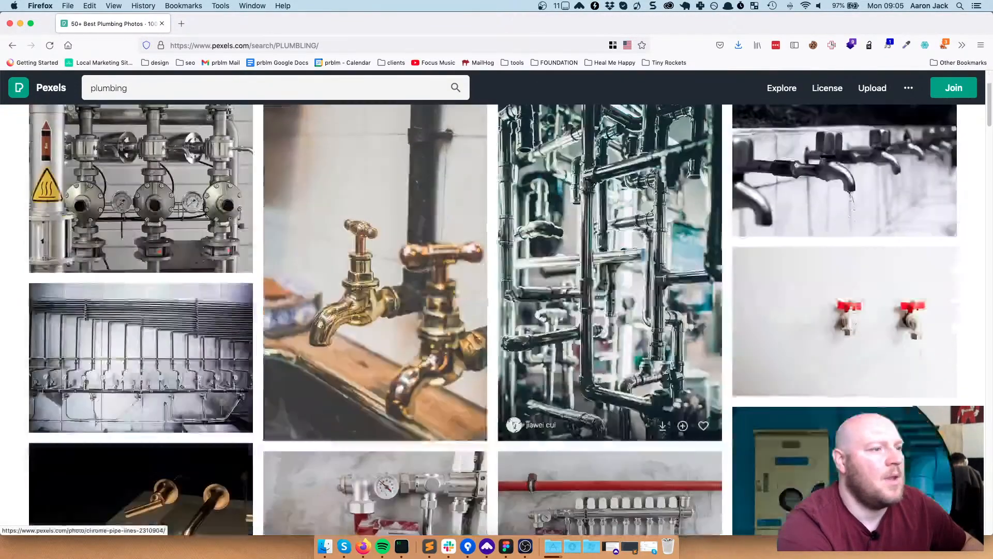
{"action": "scroll", "coordinate": [580, 296], "scroll_direction": "up", "scroll_amount": 10}
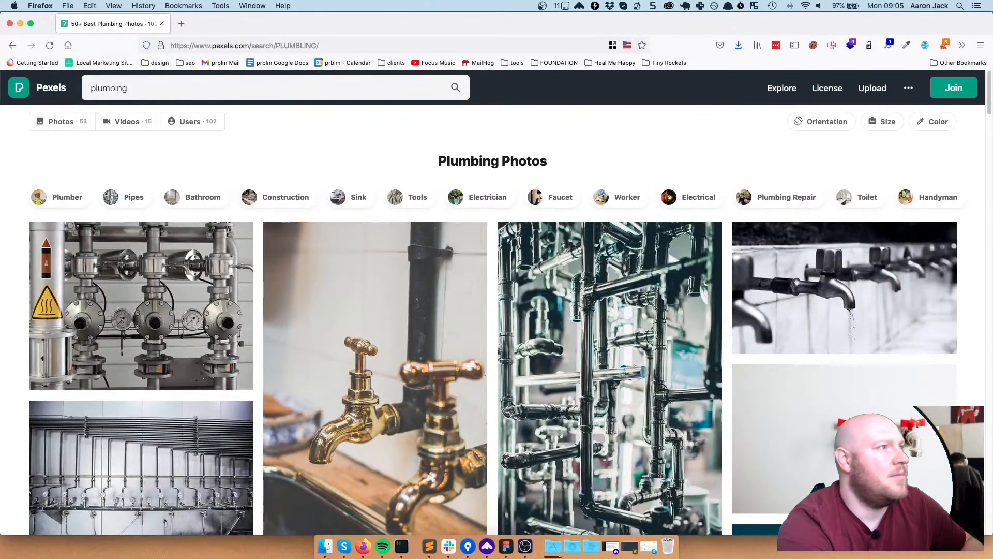
{"action": "left_click", "coordinate": [127, 88]}
{"action": "key", "text": "Return"}
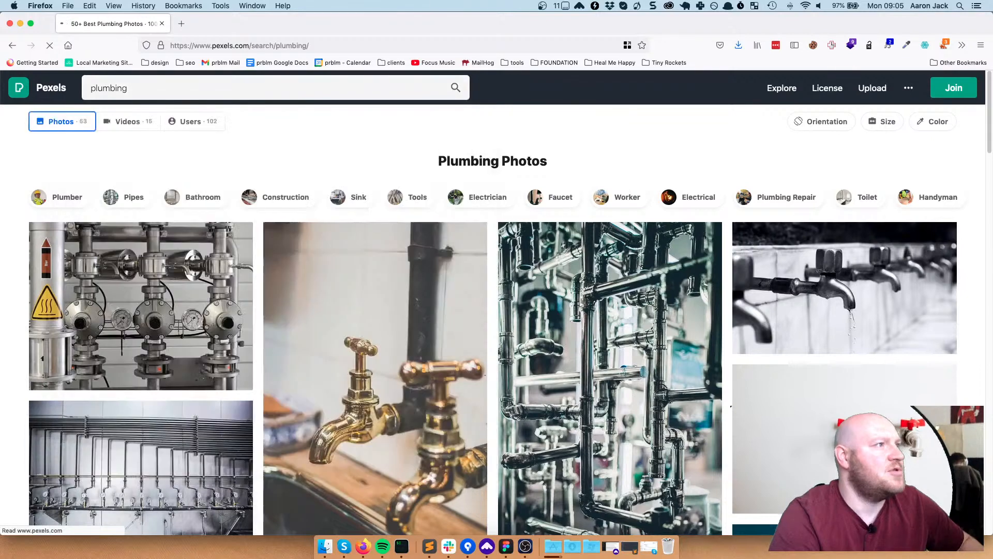
Replace the search term with 'heating' and run the search
{"action": "left_click_drag", "start_coordinate": [158, 94], "coordinate": [93, 90]}
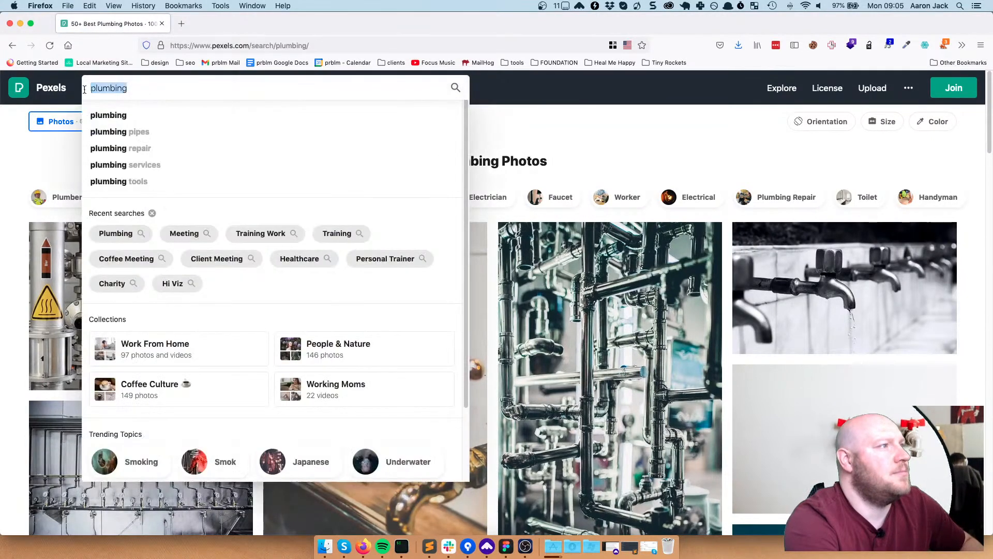
{"action": "type", "text": "heating"}
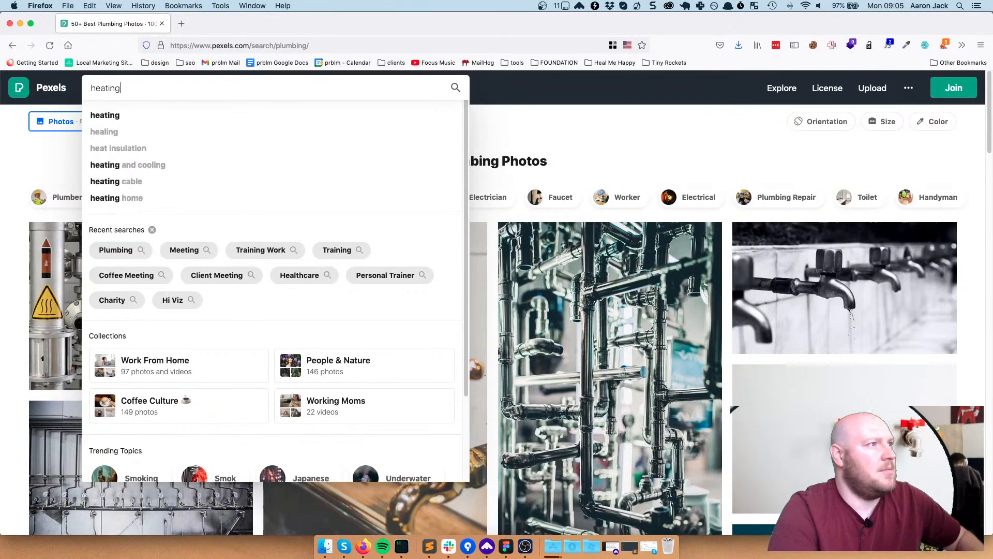
{"action": "key", "text": "Return"}
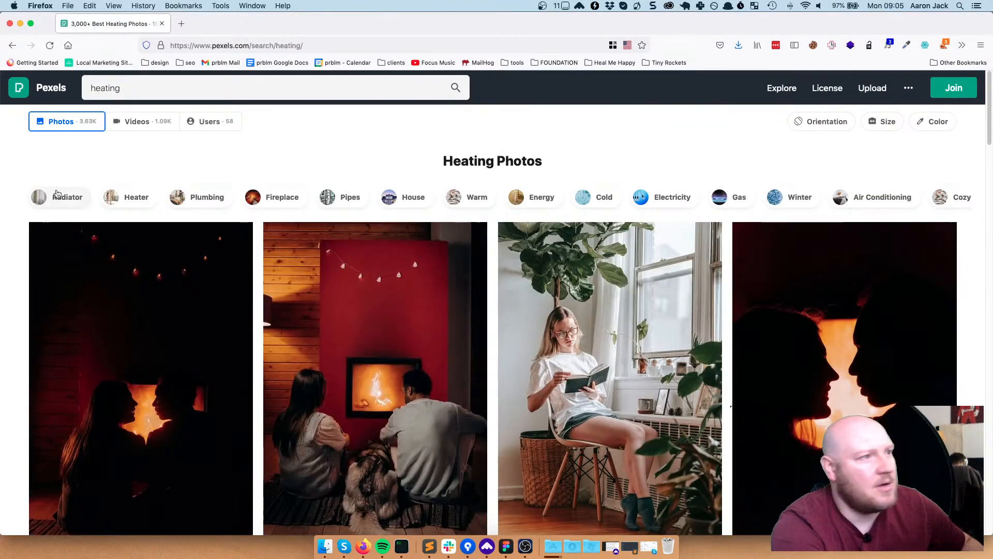
Scroll the Heating Photos results and open the modern kitchen interior photo
{"action": "scroll", "coordinate": [370, 344], "scroll_direction": "down", "scroll_amount": 10}
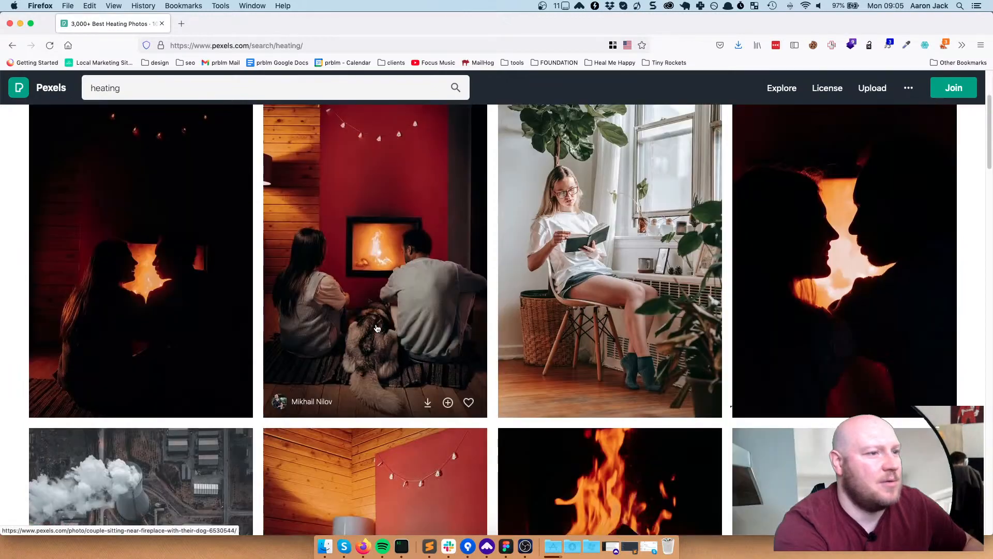
{"action": "scroll", "coordinate": [378, 328], "scroll_direction": "up", "scroll_amount": 4}
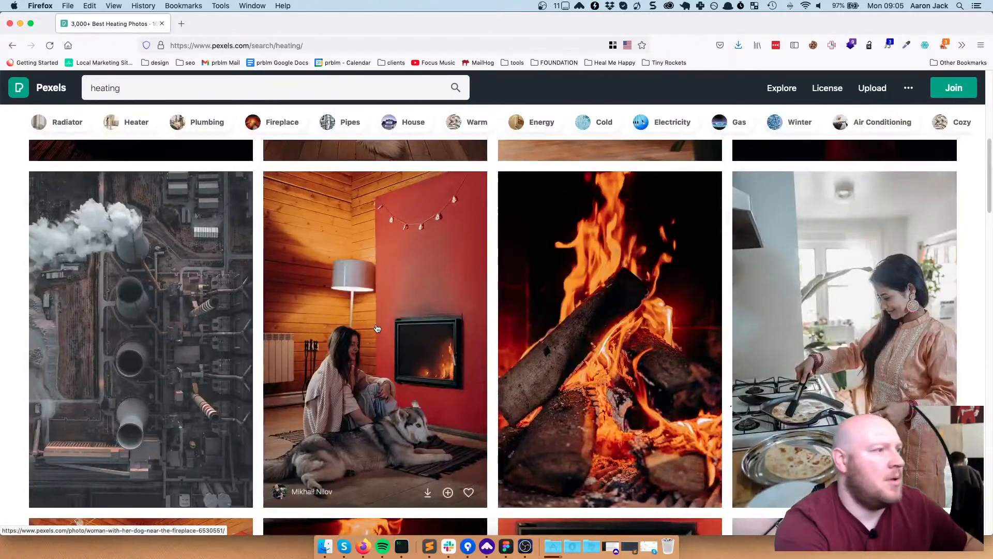
{"action": "scroll", "coordinate": [377, 328], "scroll_direction": "down", "scroll_amount": 14}
{"action": "scroll", "coordinate": [377, 329], "scroll_direction": "down", "scroll_amount": 10}
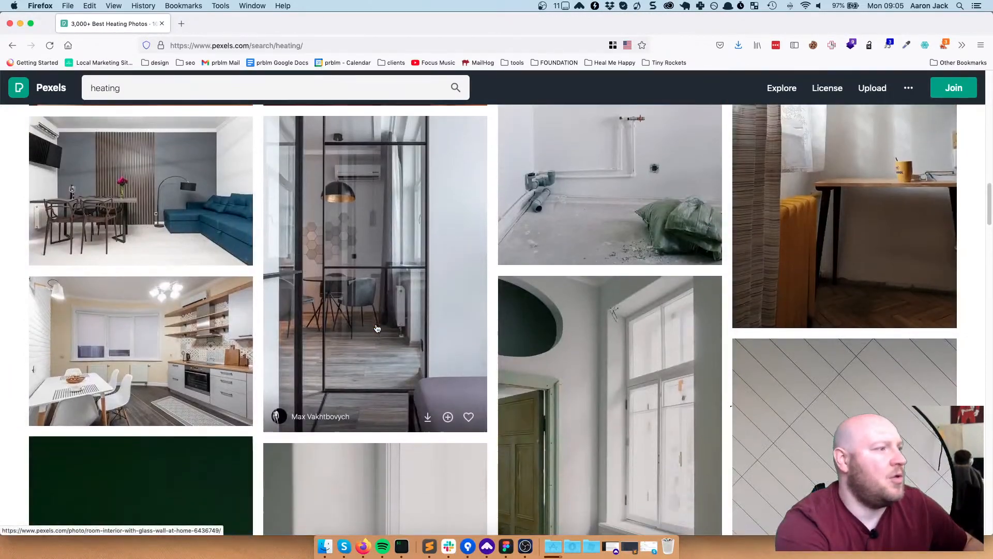
{"action": "scroll", "coordinate": [377, 329], "scroll_direction": "down", "scroll_amount": 3}
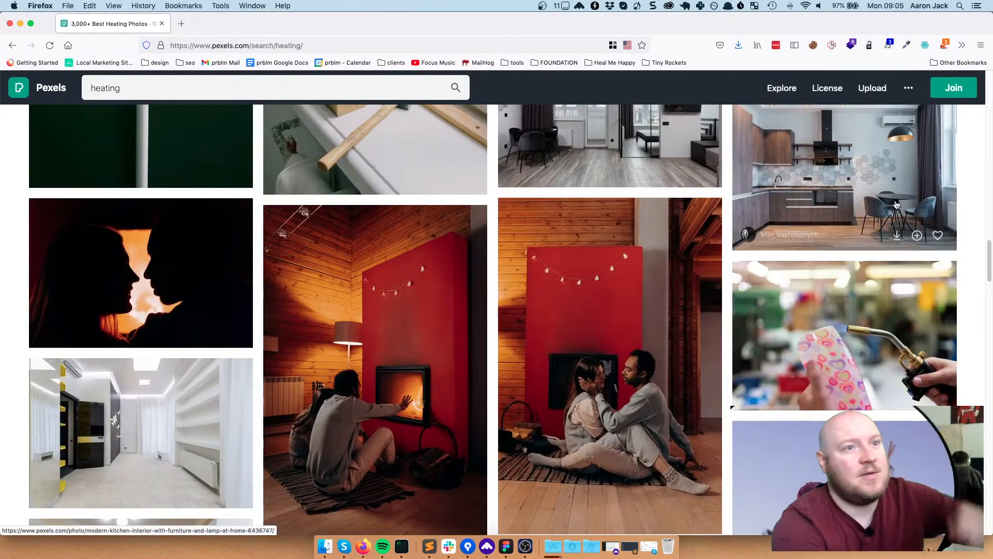
{"action": "scroll", "coordinate": [834, 325], "scroll_direction": "up", "scroll_amount": 5}
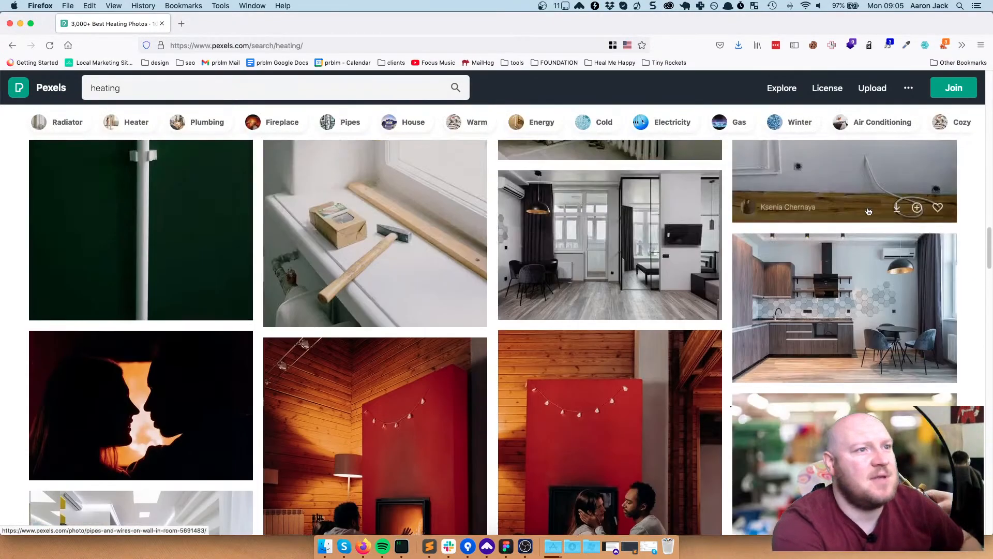
{"action": "left_click", "coordinate": [836, 305]}
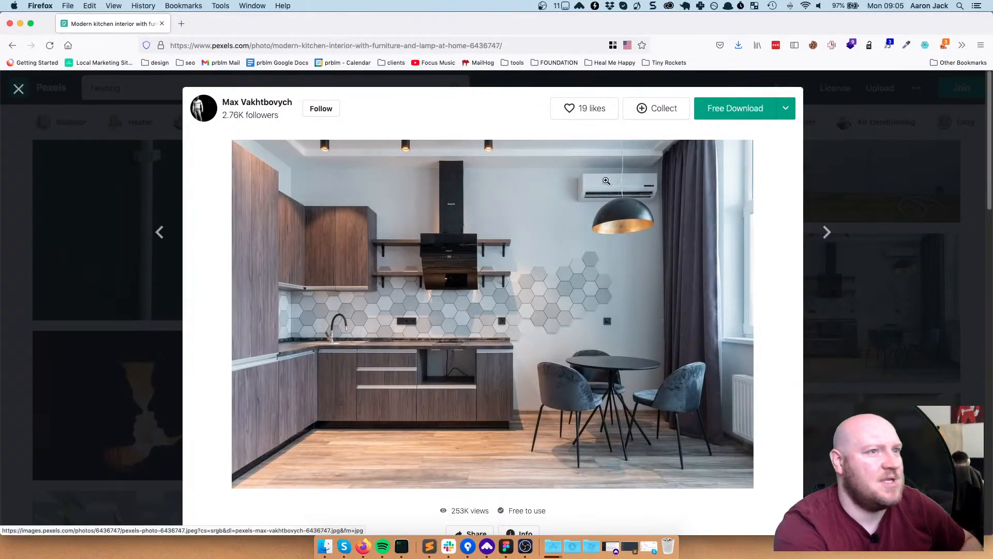
Download the kitchen photo in Large size (1920 × 1281) and return to Figma
{"action": "left_click", "coordinate": [781, 108]}
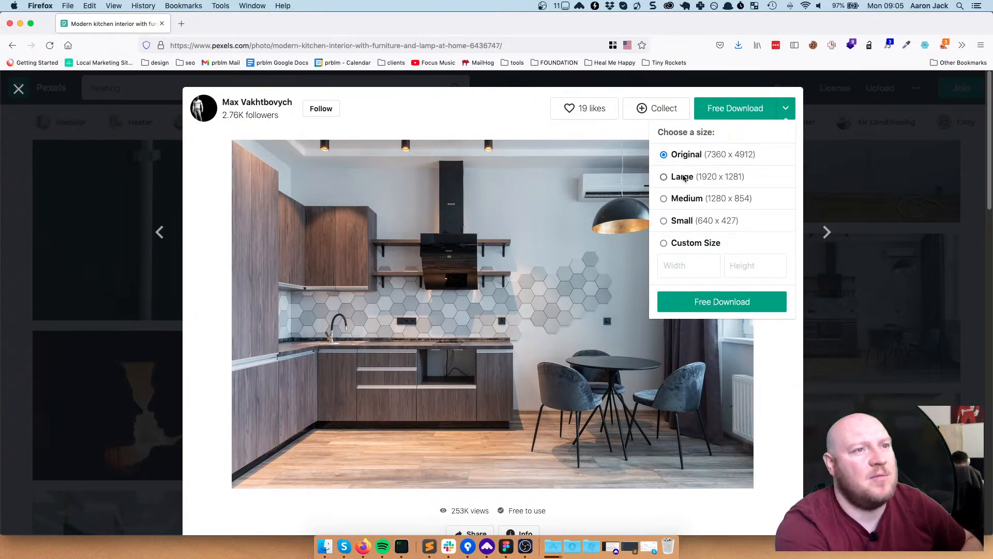
{"action": "left_click", "coordinate": [717, 305]}
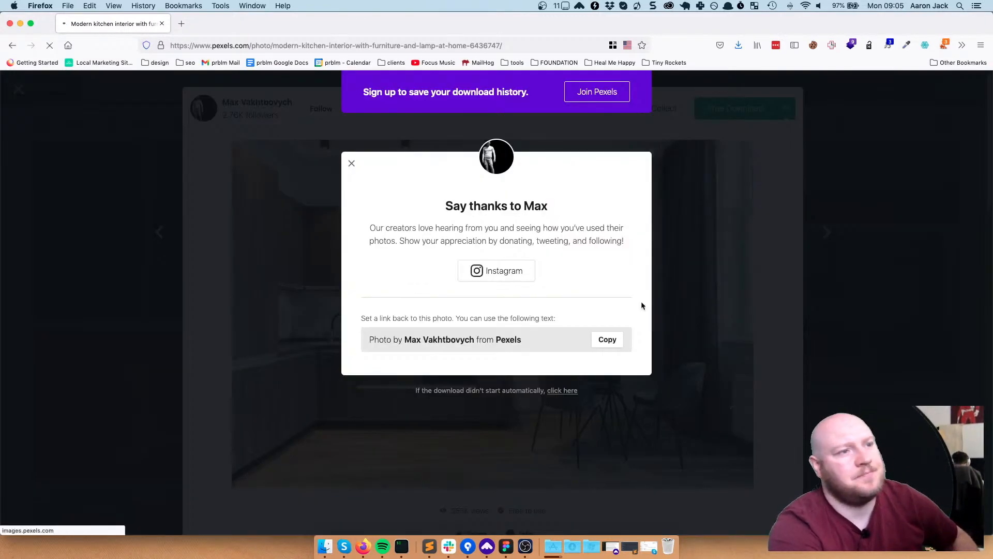
{"action": "left_click", "coordinate": [352, 164]}
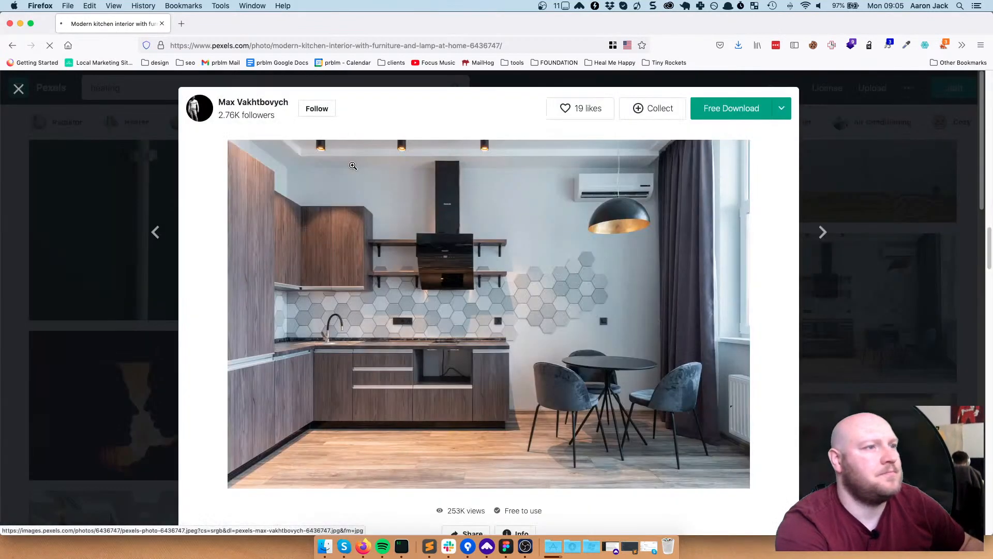
{"action": "left_click", "coordinate": [507, 553]}
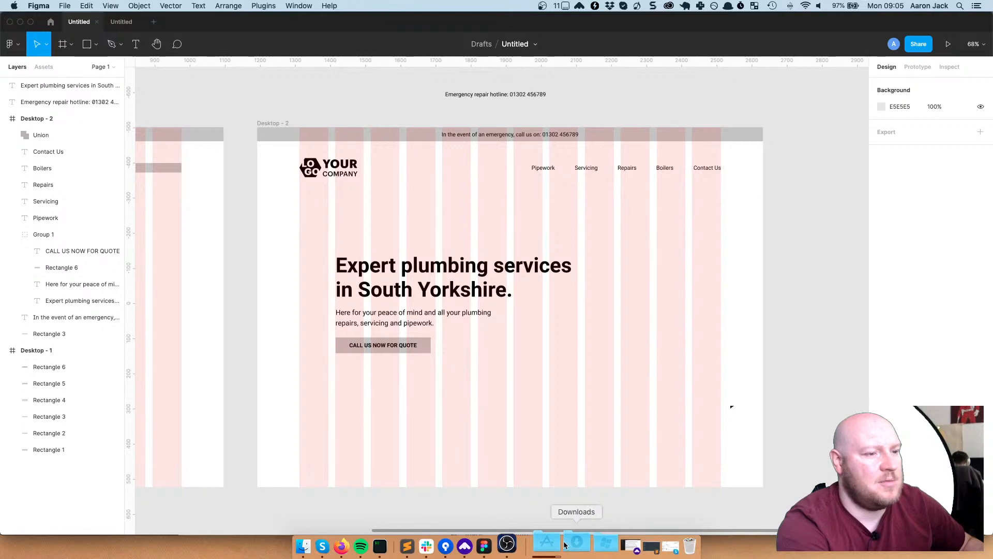
Drop the downloaded 1920 × 1281 kitchen photo onto the canvas and position it beside Desktop - 2
{"action": "left_click", "coordinate": [565, 545]}
{"action": "left_click_drag", "start_coordinate": [304, 150], "coordinate": [806, 196]}
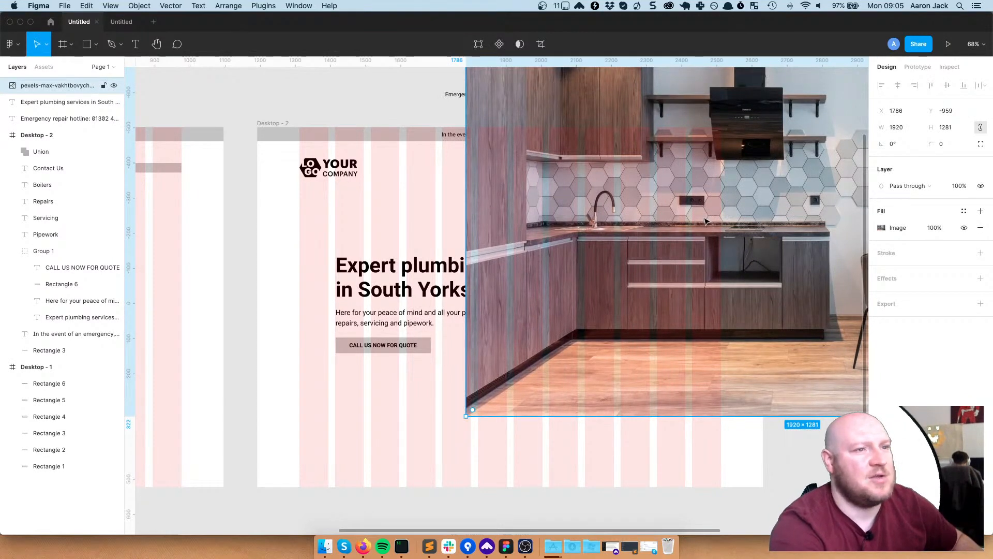
{"action": "scroll", "coordinate": [705, 222], "scroll_direction": "down", "scroll_amount": 5}
{"action": "left_click_drag", "start_coordinate": [786, 256], "coordinate": [706, 301]}
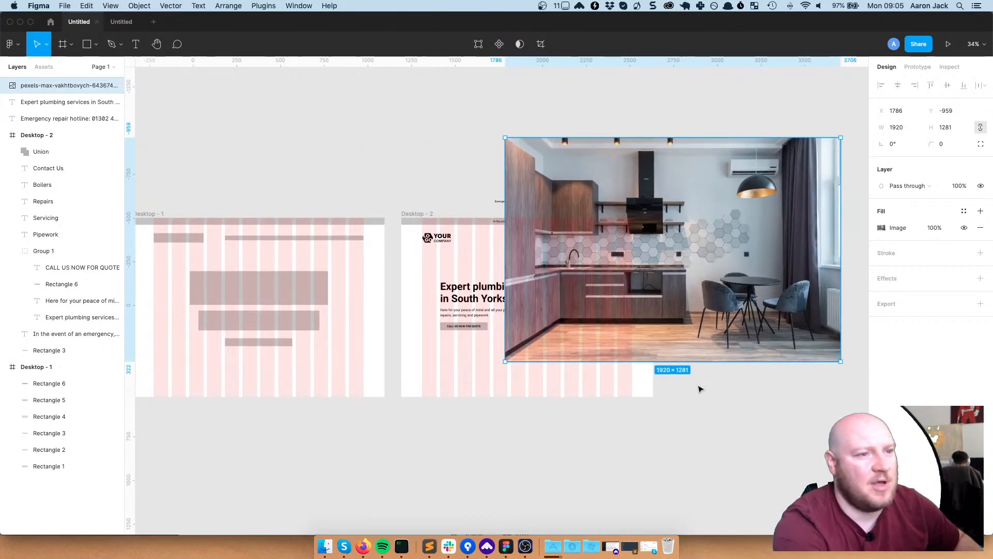
{"action": "scroll", "coordinate": [688, 381], "scroll_direction": "up", "scroll_amount": 10}
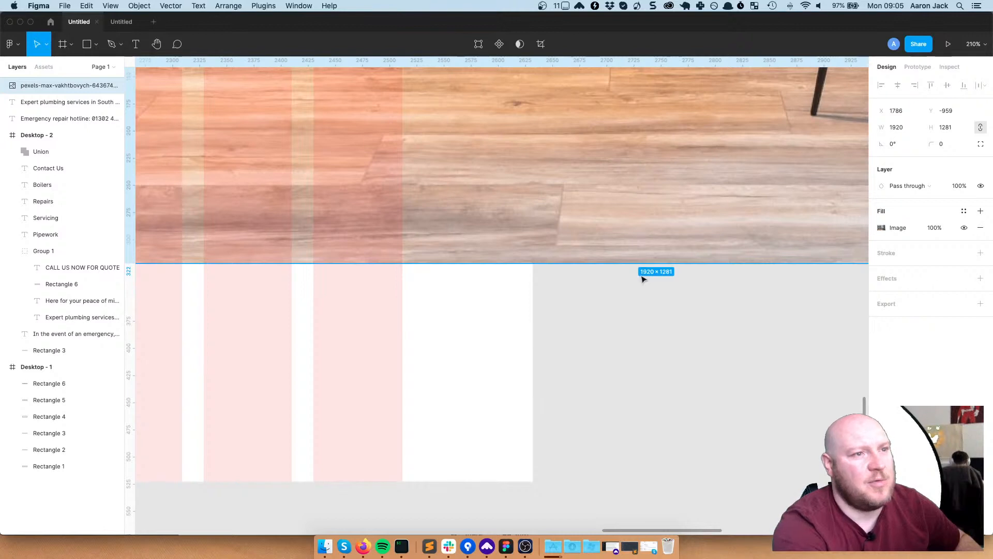
{"action": "scroll", "coordinate": [645, 278], "scroll_direction": "down", "scroll_amount": 3}
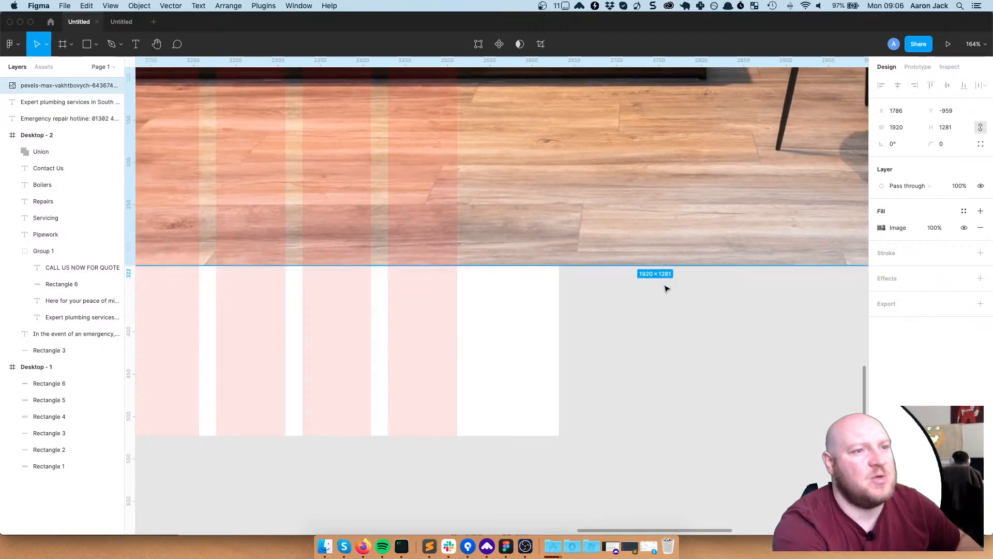
{"action": "scroll", "coordinate": [665, 288], "scroll_direction": "down", "scroll_amount": 10}
{"action": "left_click_drag", "start_coordinate": [667, 209], "coordinate": [797, 272]}
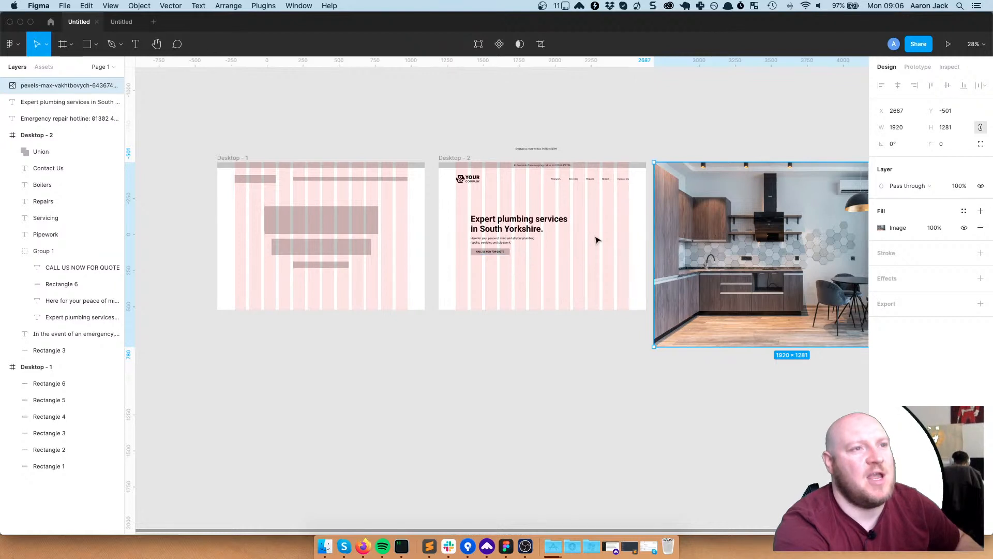
Move the kitchen photo into Desktop - 2, send it to back, and shrink it toward the frame size
{"action": "left_click_drag", "start_coordinate": [766, 215], "coordinate": [598, 264]}
{"action": "key", "text": "super+alt+bracketleft"}
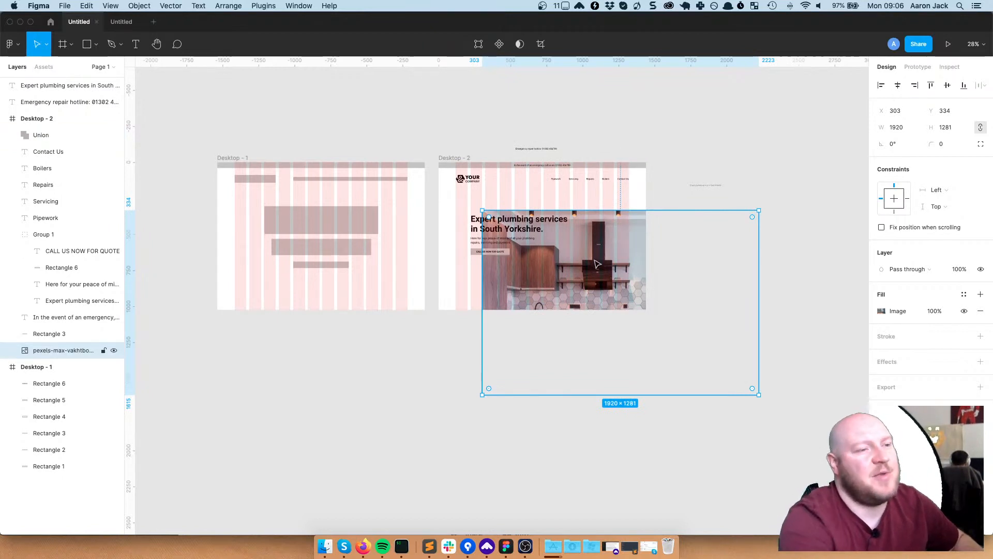
{"action": "left_click_drag", "start_coordinate": [611, 274], "coordinate": [559, 211]}
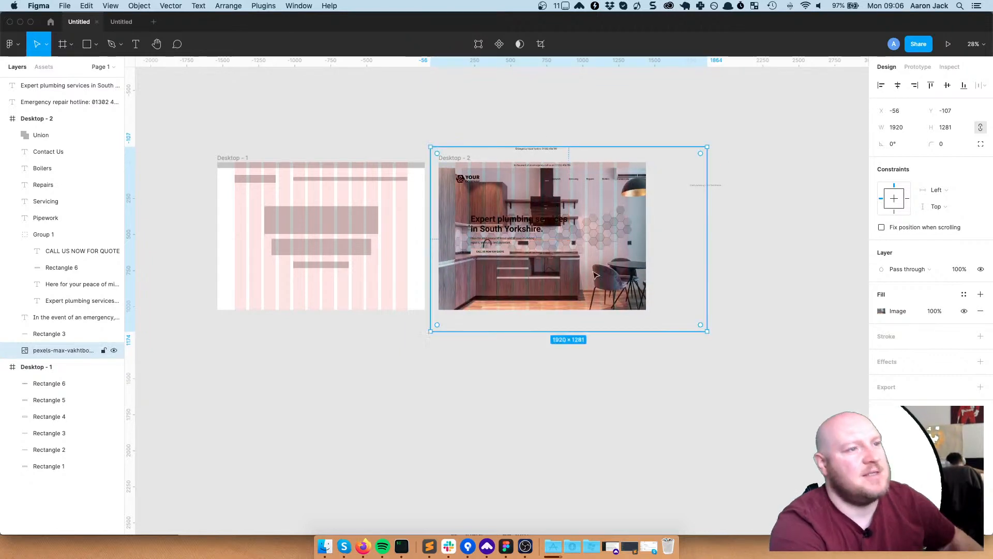
{"action": "left_click_drag", "start_coordinate": [432, 335], "coordinate": [441, 319]}
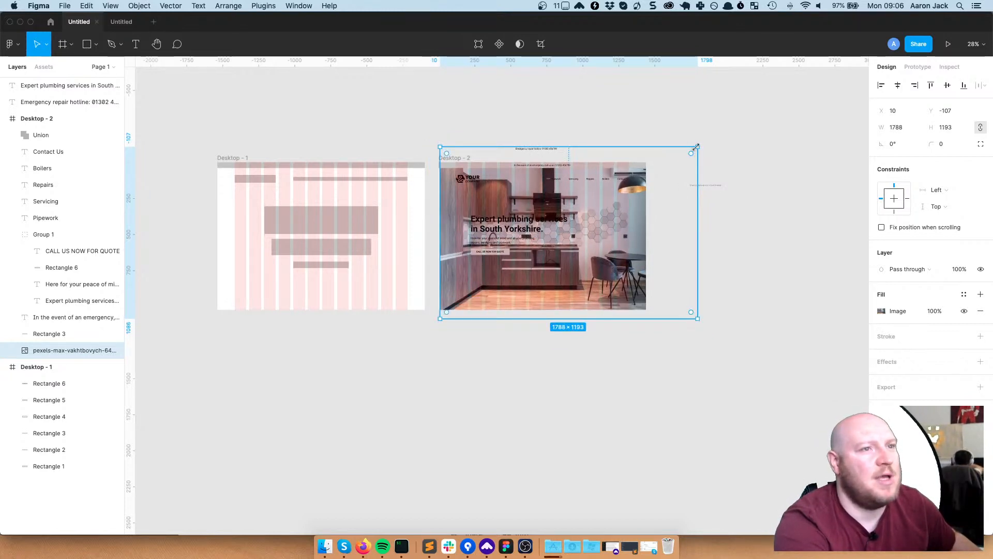
{"action": "left_click_drag", "start_coordinate": [697, 147], "coordinate": [646, 166]}
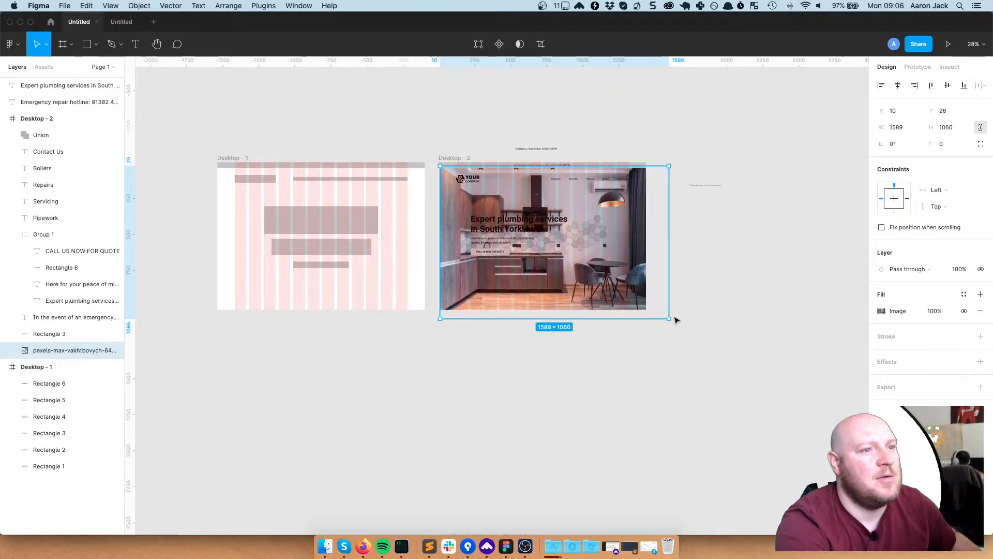
{"action": "left_click_drag", "start_coordinate": [669, 317], "coordinate": [654, 308]}
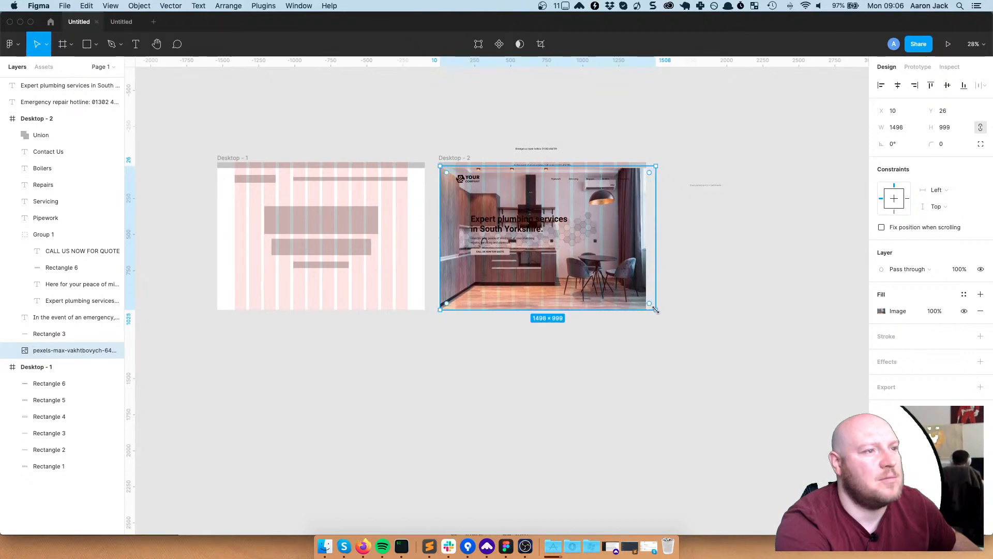
Snap the photo to X 0 so it fills the frame at 1498 × 999, then check the layout
{"action": "left_click", "coordinate": [687, 377]}
{"action": "scroll", "coordinate": [485, 241], "scroll_direction": "up", "scroll_amount": 10}
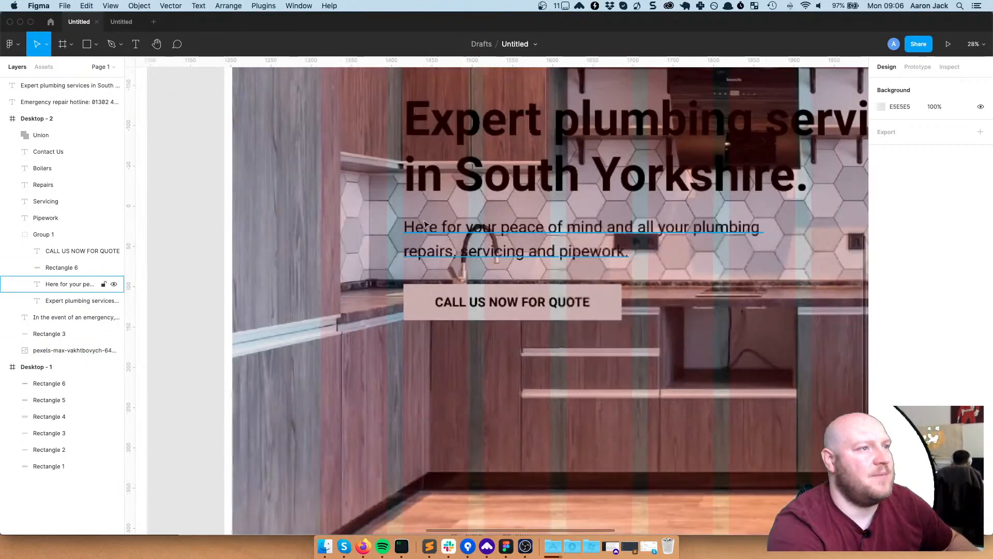
{"action": "scroll", "coordinate": [253, 166], "scroll_direction": "up", "scroll_amount": 4}
{"action": "left_click", "coordinate": [277, 176]}
{"action": "scroll", "coordinate": [275, 179], "scroll_direction": "up", "scroll_amount": 5}
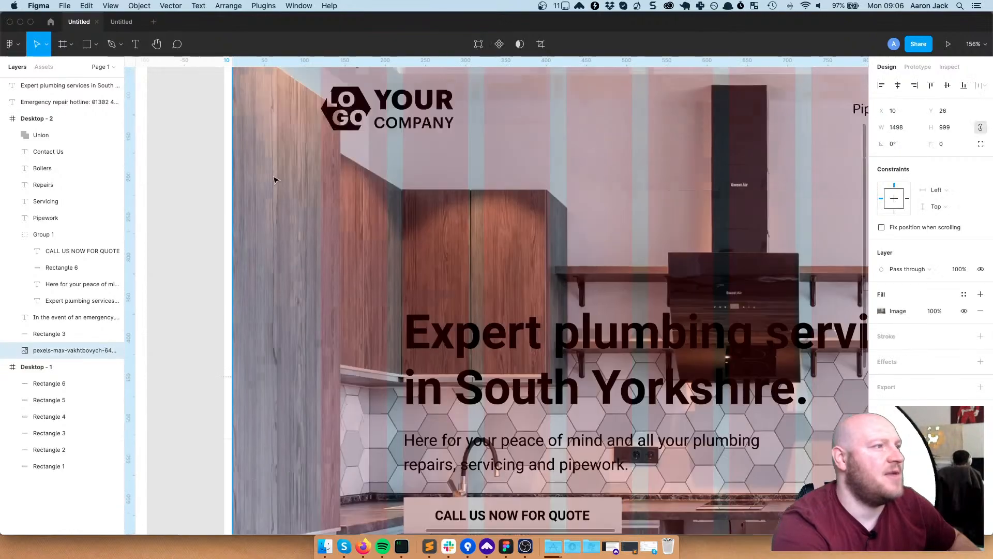
{"action": "scroll", "coordinate": [276, 180], "scroll_direction": "up", "scroll_amount": 4}
{"action": "left_click_drag", "start_coordinate": [275, 221], "coordinate": [268, 222]}
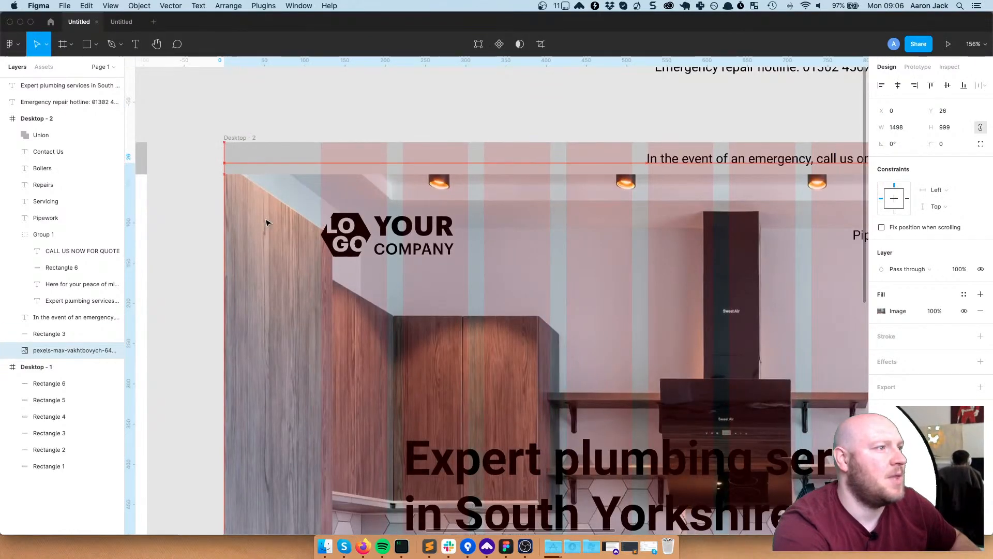
{"action": "left_click", "coordinate": [190, 234]}
{"action": "scroll", "coordinate": [331, 250], "scroll_direction": "down", "scroll_amount": 4}
{"action": "scroll", "coordinate": [600, 239], "scroll_direction": "down", "scroll_amount": 10}
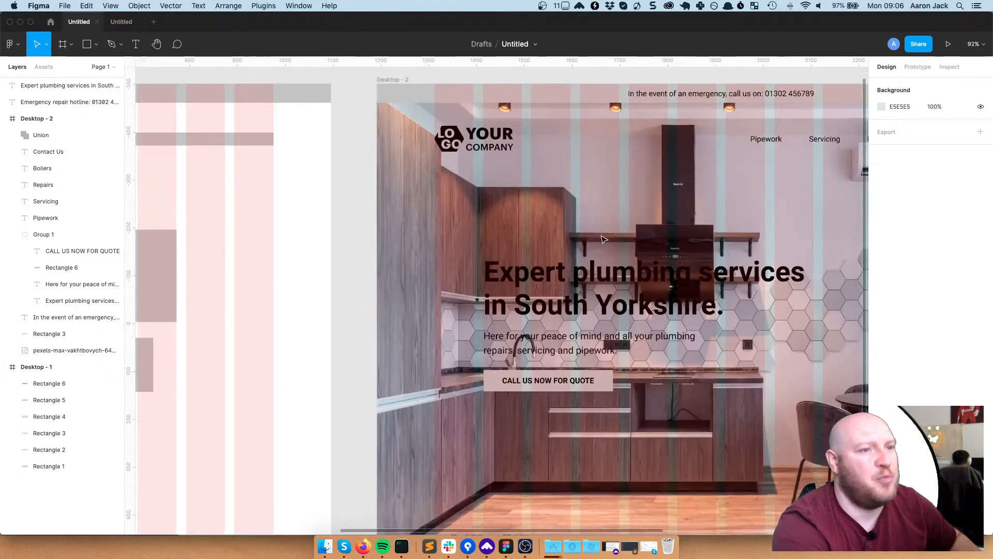
{"action": "scroll", "coordinate": [640, 247], "scroll_direction": "up", "scroll_amount": 10}
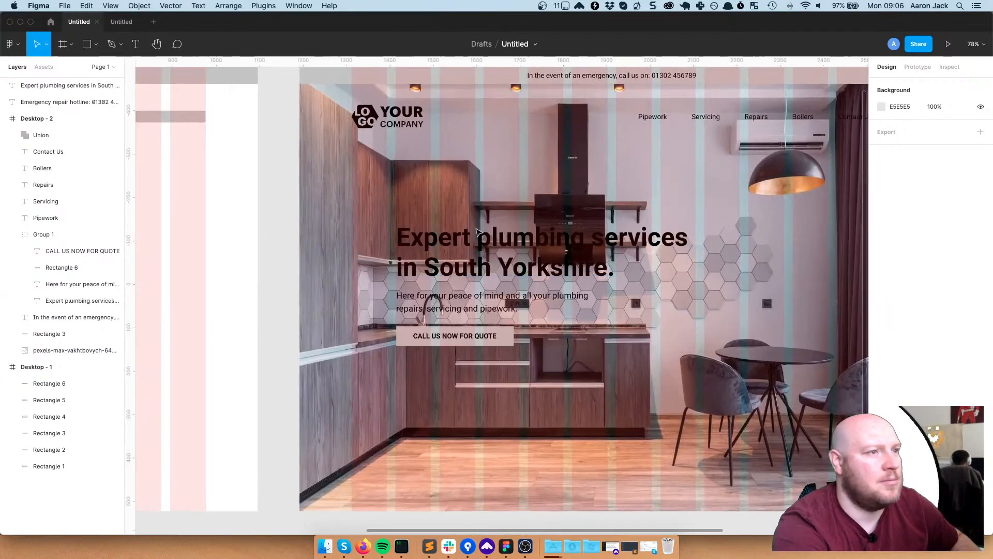
{"action": "scroll", "coordinate": [477, 231], "scroll_direction": "down", "scroll_amount": 3}
{"action": "scroll", "coordinate": [665, 241], "scroll_direction": "up", "scroll_amount": 1}
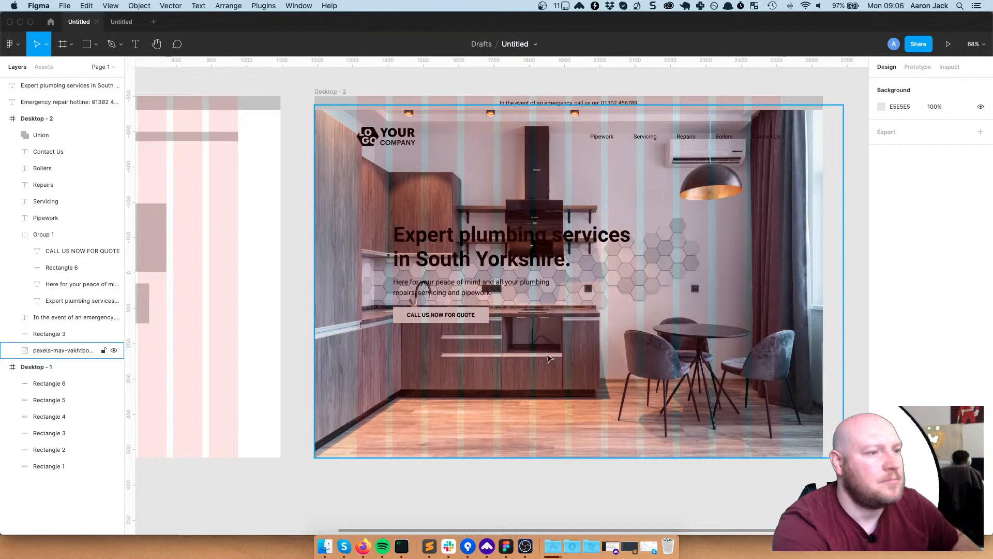
{"action": "left_click", "coordinate": [526, 354]}
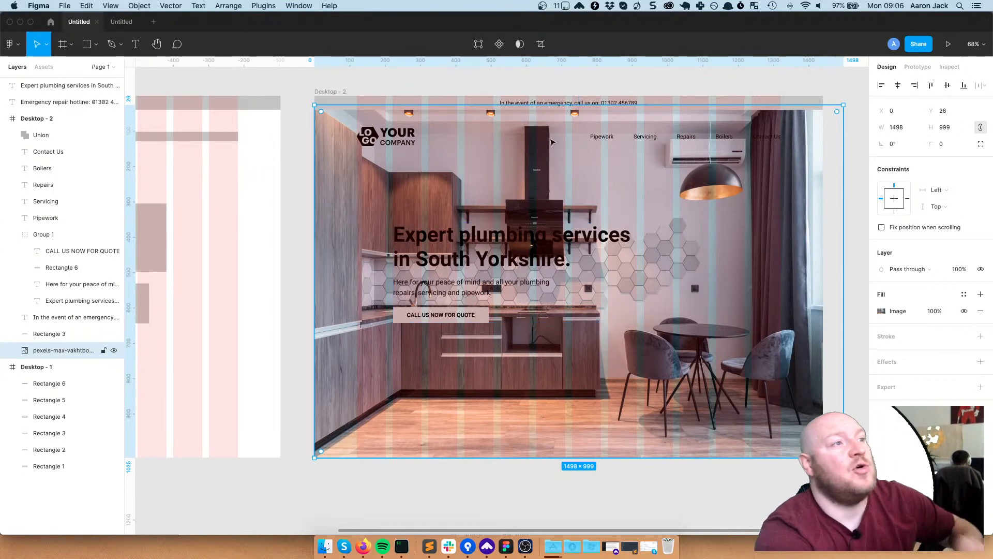
{"action": "left_click", "coordinate": [488, 84]}
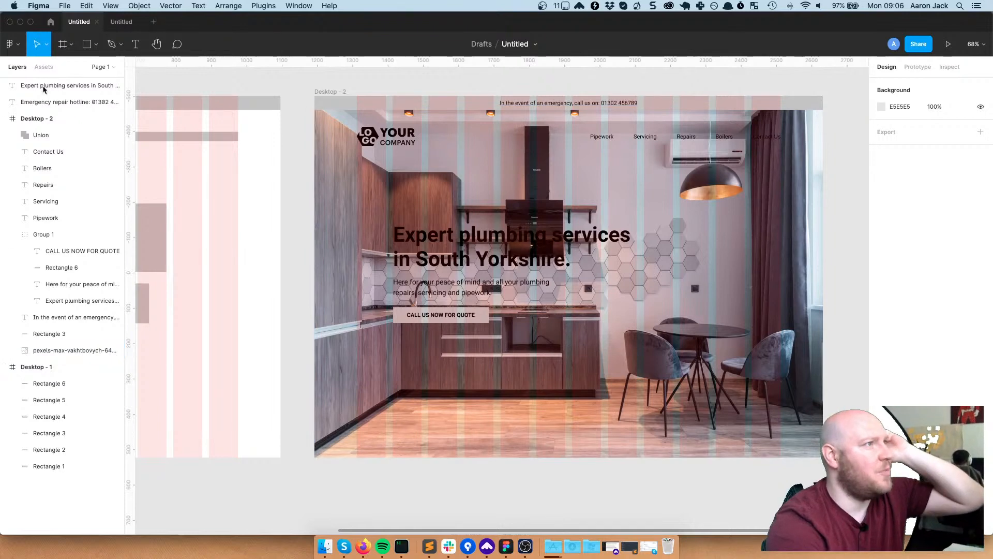
Go to coolors.co in Firefox and close the Howdy welcome popup
{"action": "left_click", "coordinate": [362, 542]}
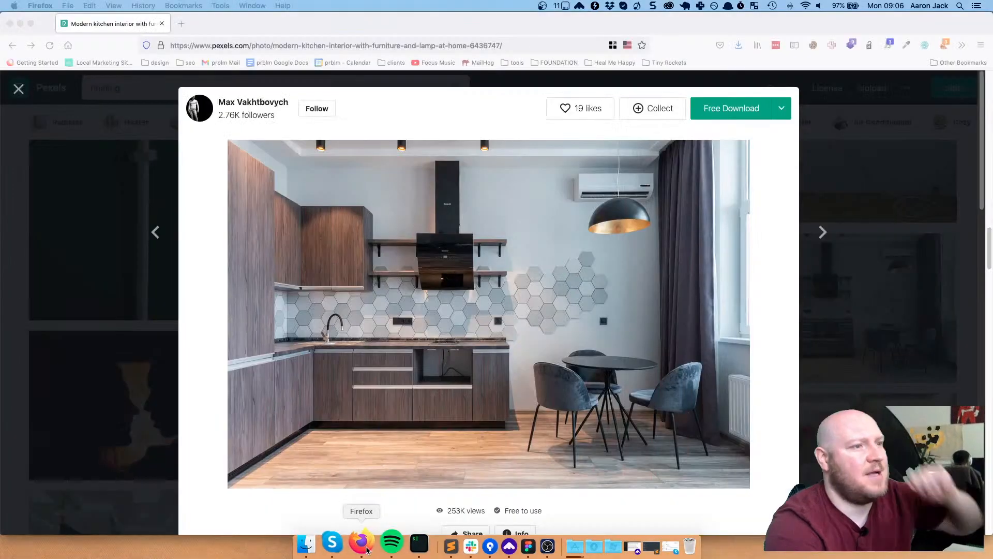
{"action": "left_click", "coordinate": [499, 47]}
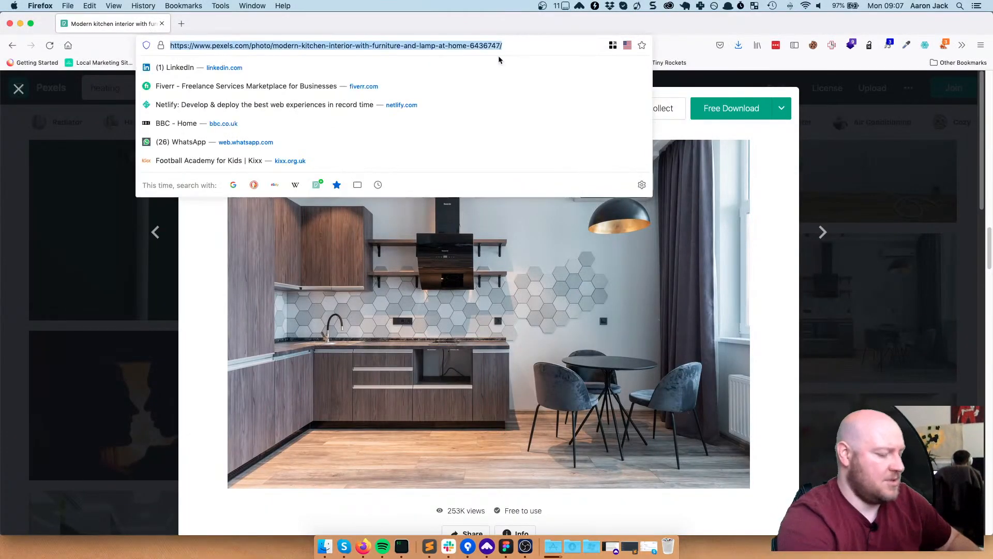
{"action": "type", "text": "coole"}
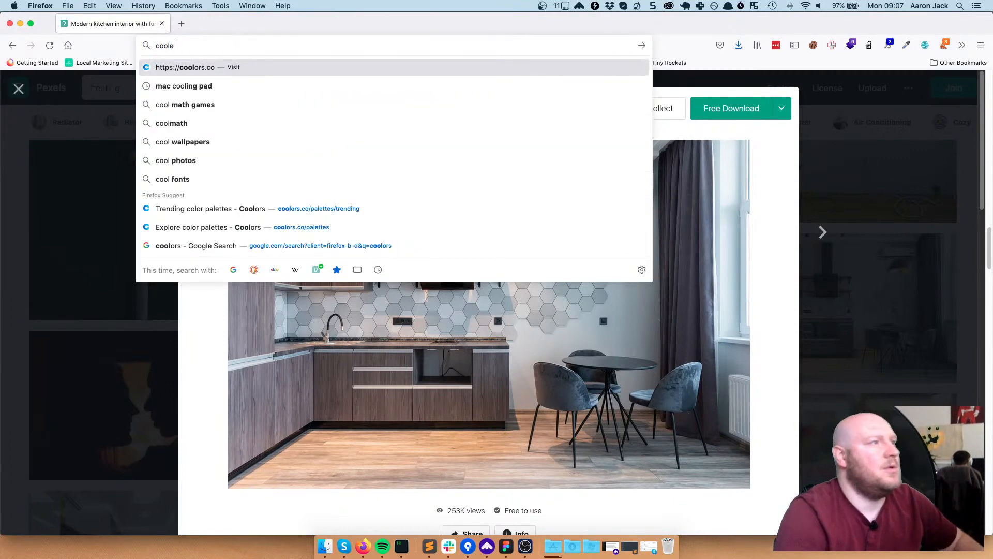
{"action": "key", "text": "BackSpace"}
{"action": "type", "text": "ors.co/"}
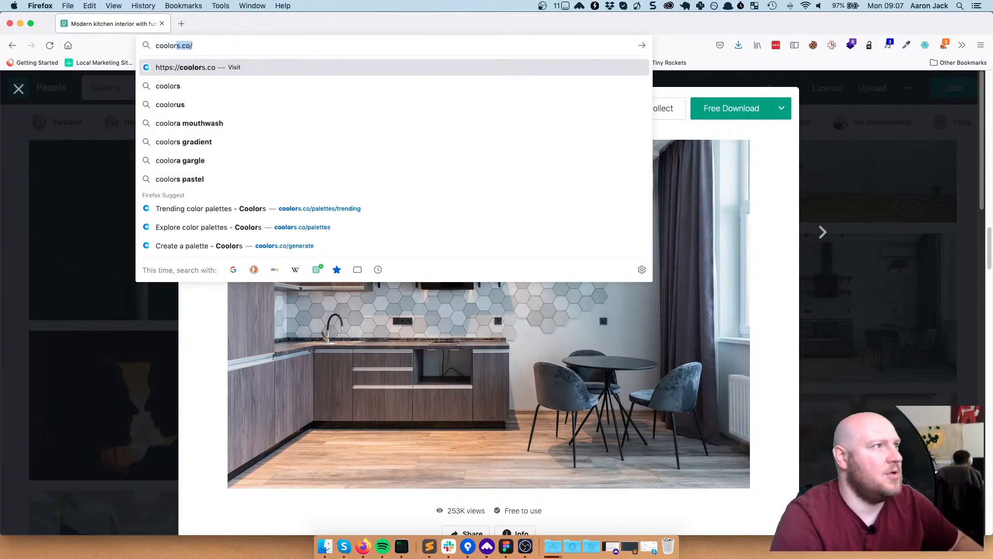
{"action": "key", "text": "Return"}
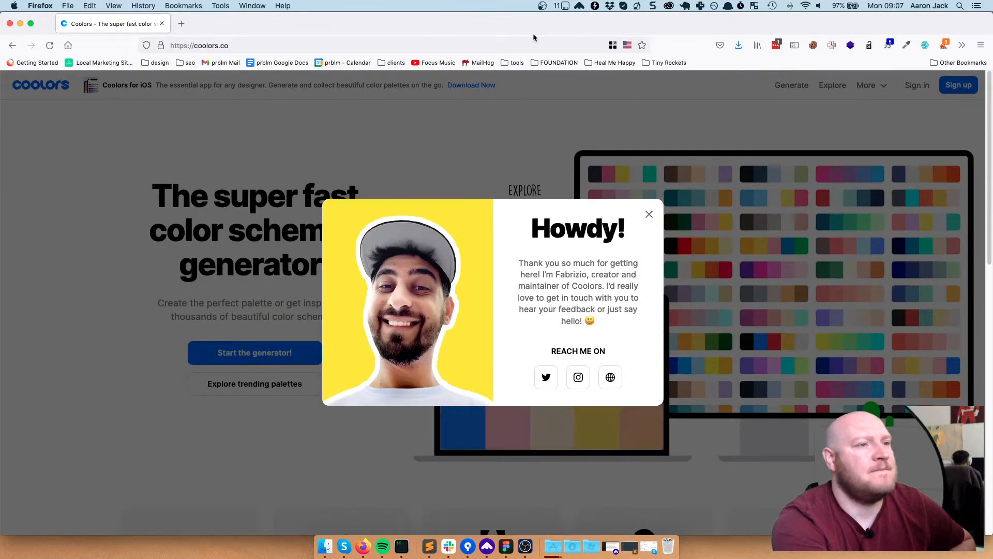
{"action": "left_click", "coordinate": [649, 214]}
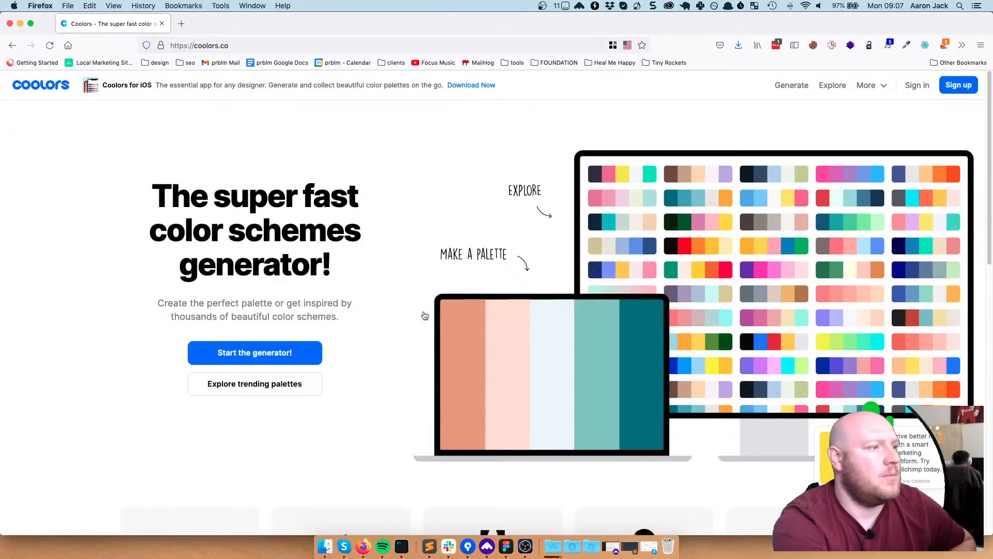
{"action": "left_click", "coordinate": [265, 390]}
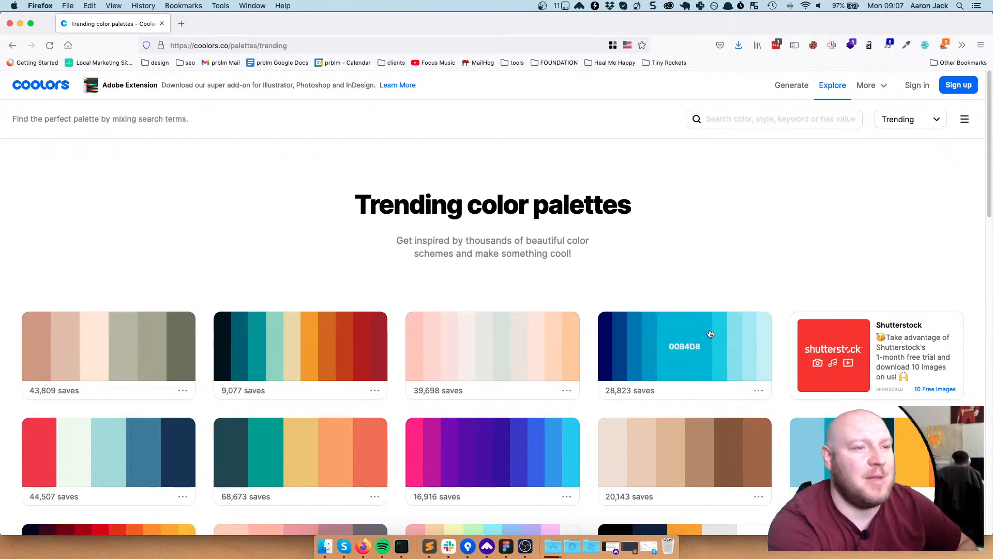
{"action": "scroll", "coordinate": [759, 263], "scroll_direction": "down", "scroll_amount": 5}
{"action": "scroll", "coordinate": [758, 266], "scroll_direction": "down", "scroll_amount": 10}
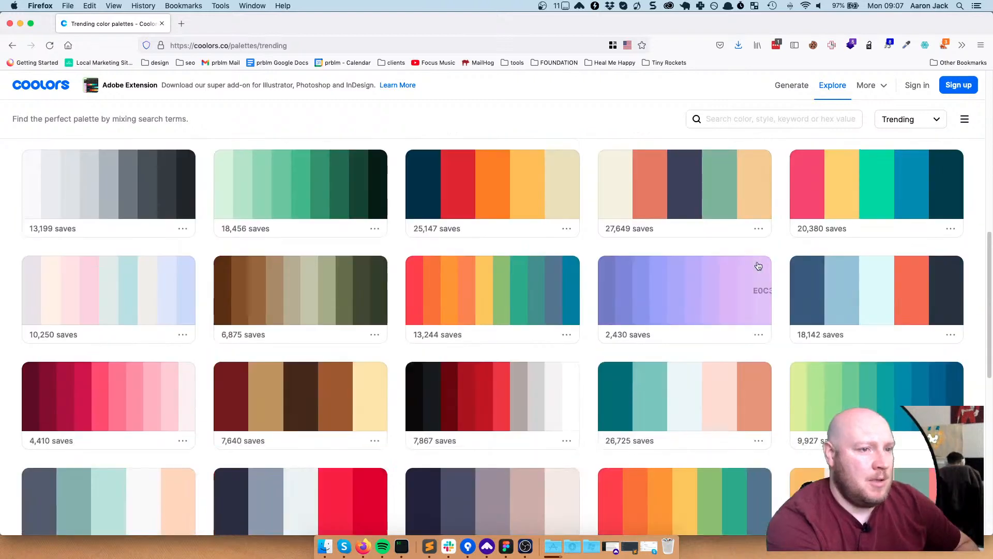
{"action": "scroll", "coordinate": [758, 265], "scroll_direction": "down", "scroll_amount": 3}
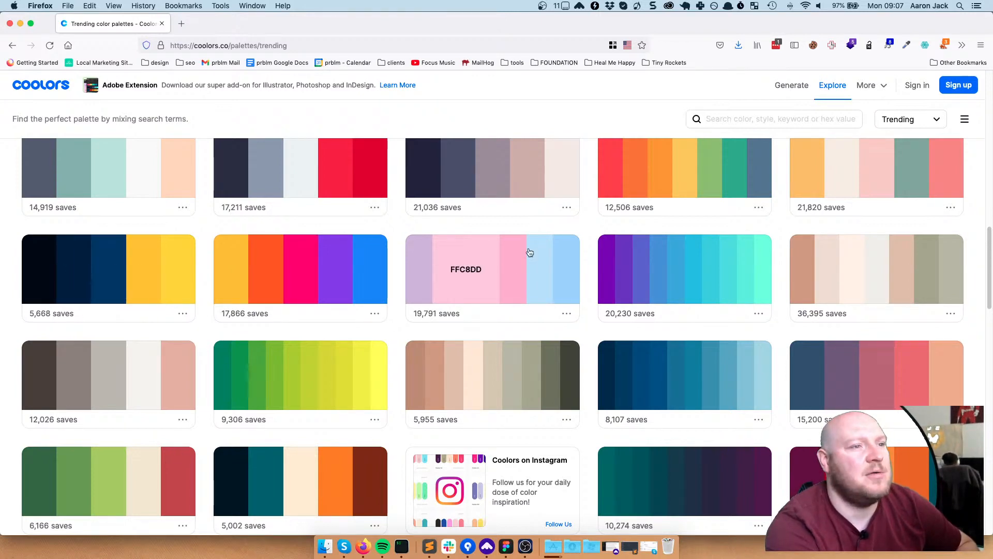
{"action": "scroll", "coordinate": [696, 265], "scroll_direction": "down", "scroll_amount": 10}
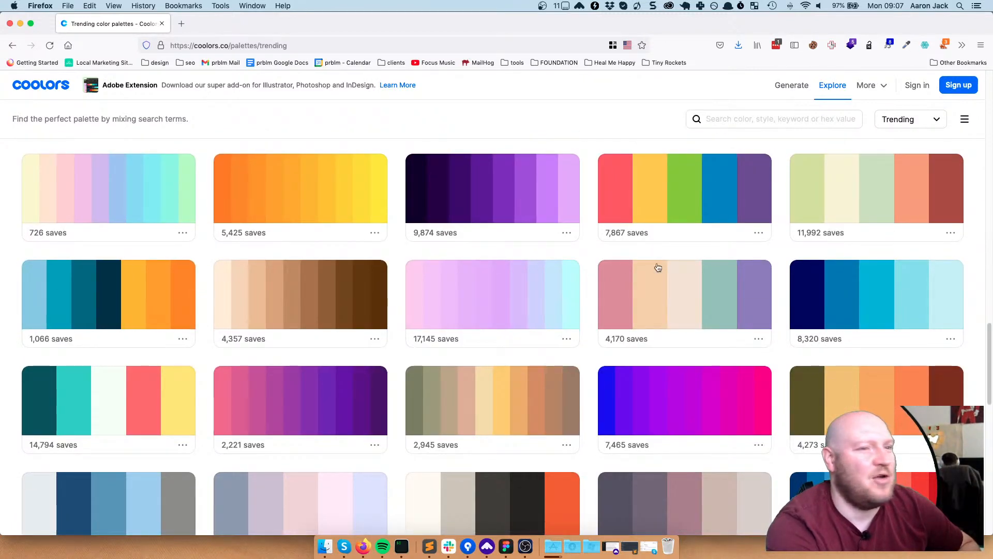
{"action": "scroll", "coordinate": [712, 272], "scroll_direction": "down", "scroll_amount": 3}
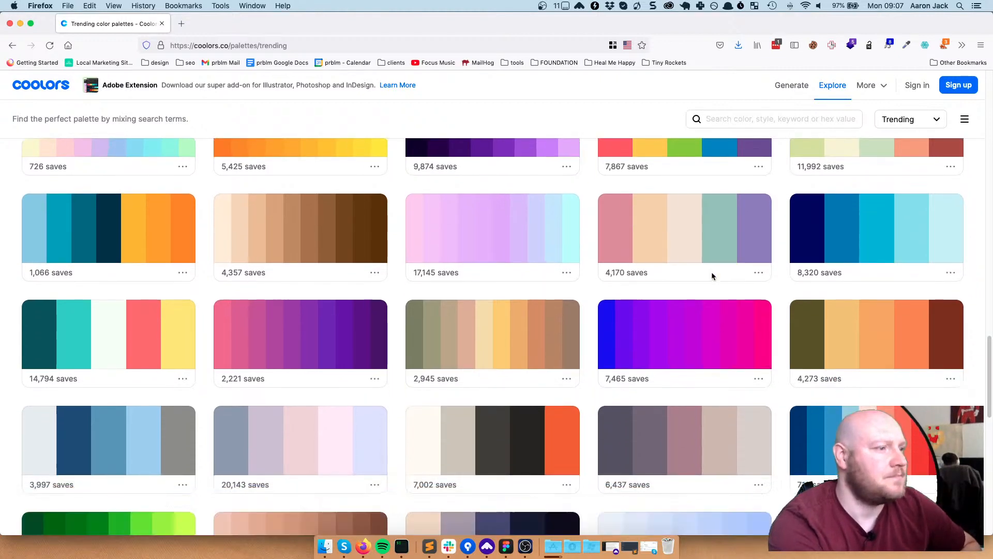
{"action": "scroll", "coordinate": [712, 273], "scroll_direction": "down", "scroll_amount": 6}
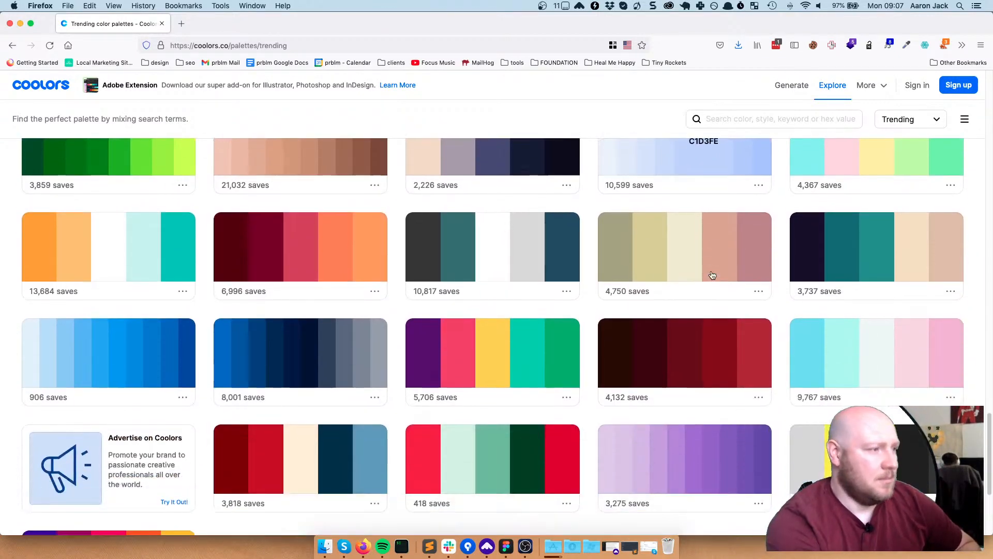
{"action": "scroll", "coordinate": [713, 274], "scroll_direction": "down", "scroll_amount": 1}
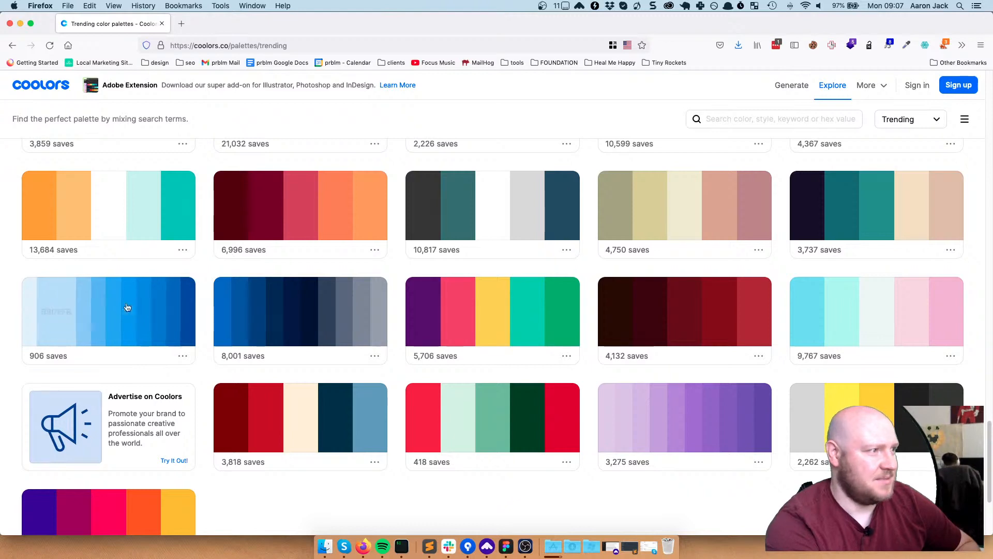
{"action": "scroll", "coordinate": [588, 274], "scroll_direction": "down", "scroll_amount": 3}
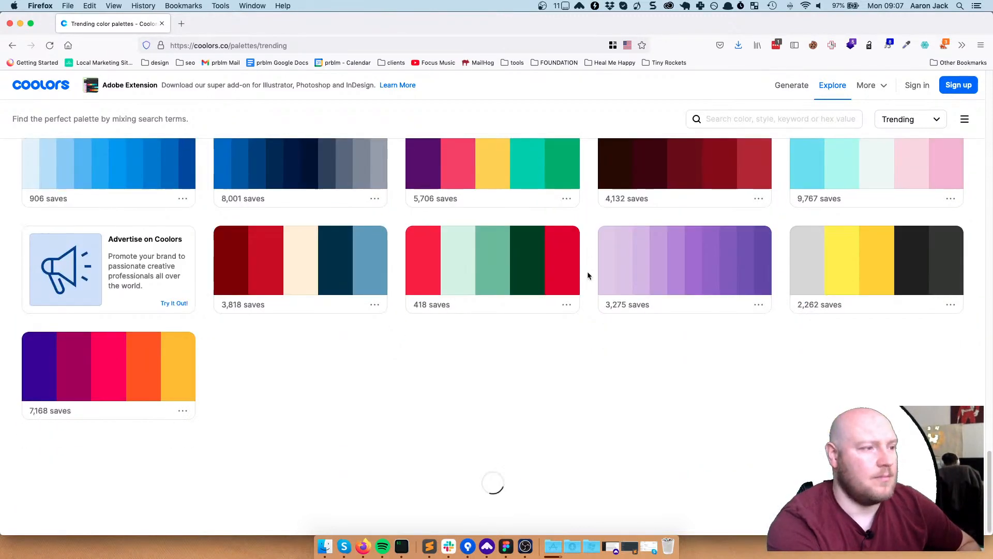
{"action": "scroll", "coordinate": [589, 276], "scroll_direction": "down", "scroll_amount": 5}
{"action": "scroll", "coordinate": [589, 274], "scroll_direction": "up", "scroll_amount": 10}
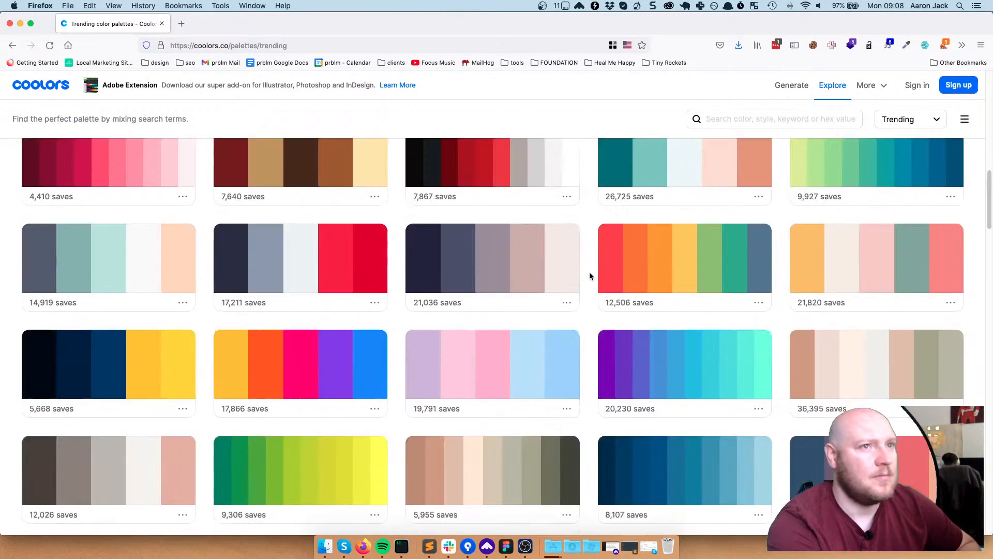
{"action": "left_click", "coordinate": [742, 120]}
Filter the Coolors palettes to Blue and scroll through the results
{"action": "type", "text": "blue"}
{"action": "key", "text": "Return"}
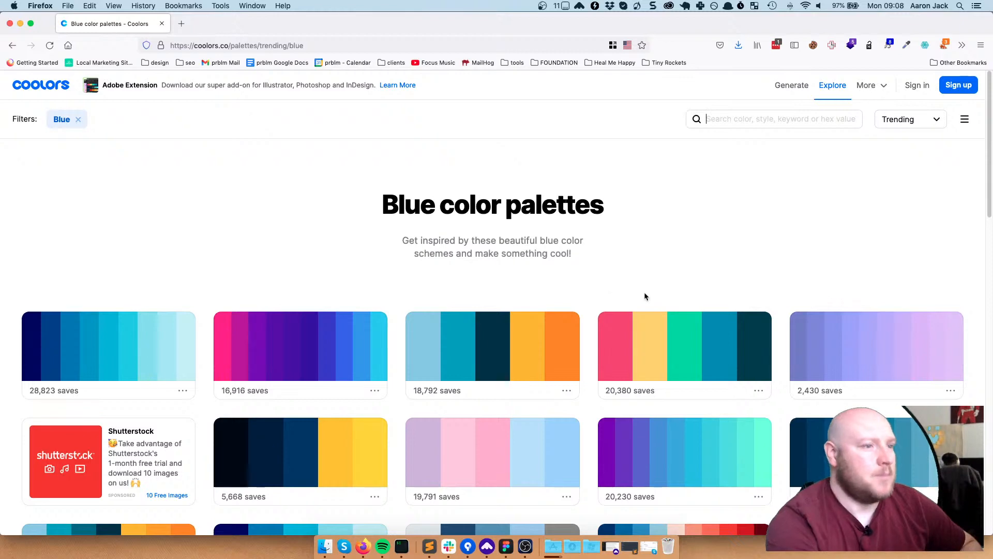
{"action": "scroll", "coordinate": [652, 259], "scroll_direction": "down", "scroll_amount": 3}
{"action": "scroll", "coordinate": [662, 240], "scroll_direction": "down", "scroll_amount": 8}
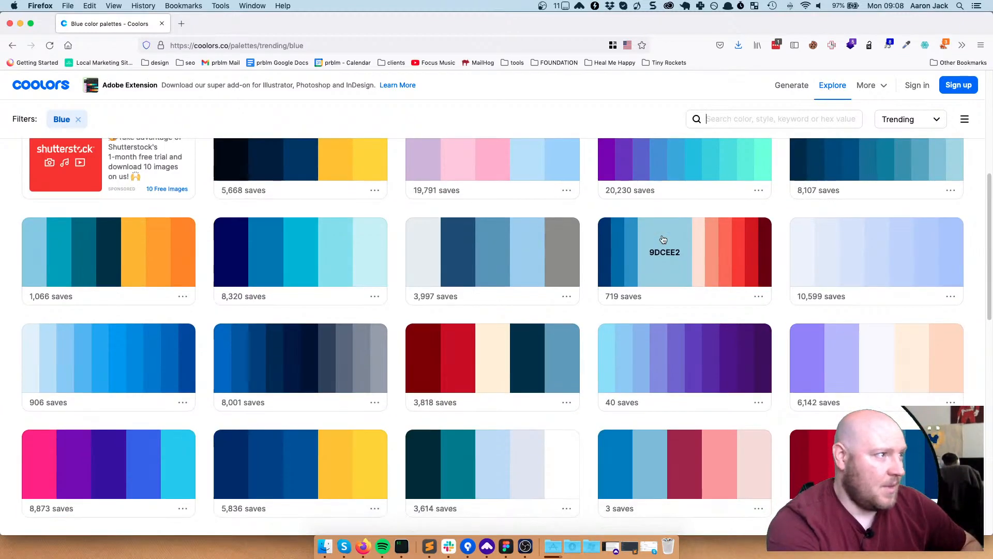
{"action": "scroll", "coordinate": [662, 234], "scroll_direction": "down", "scroll_amount": 4}
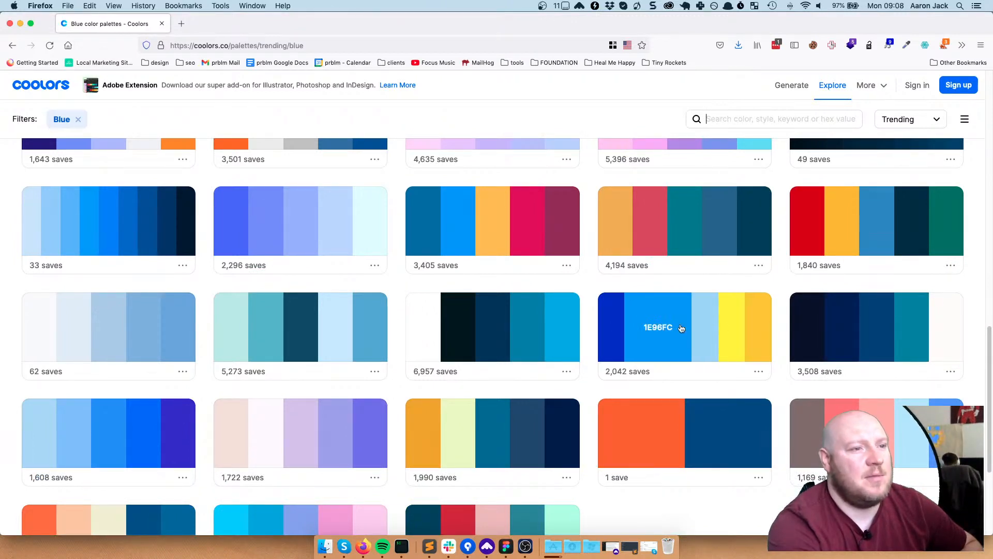
Export the blue-and-yellow palette with 2,042 saves as an SVG file
{"action": "left_click", "coordinate": [756, 372]}
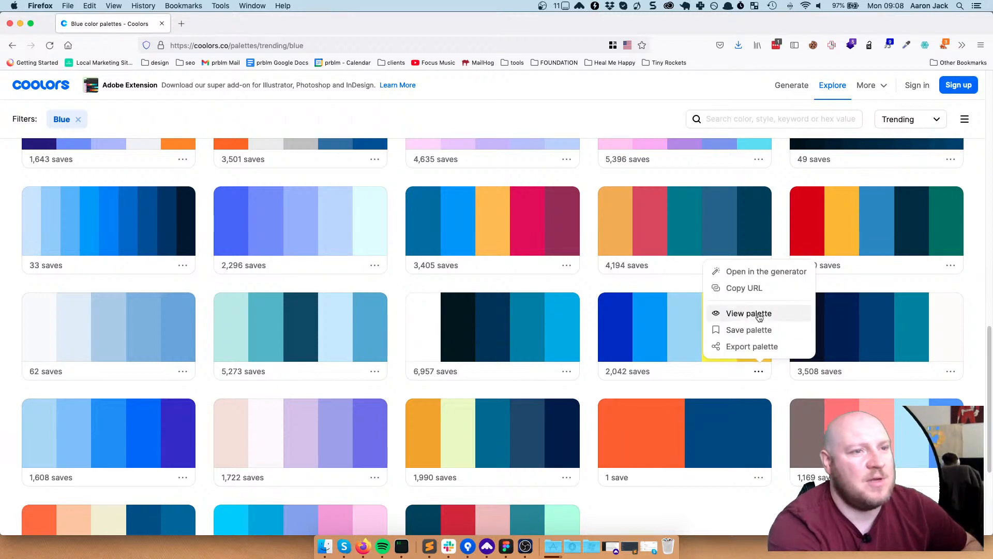
{"action": "left_click", "coordinate": [748, 349]}
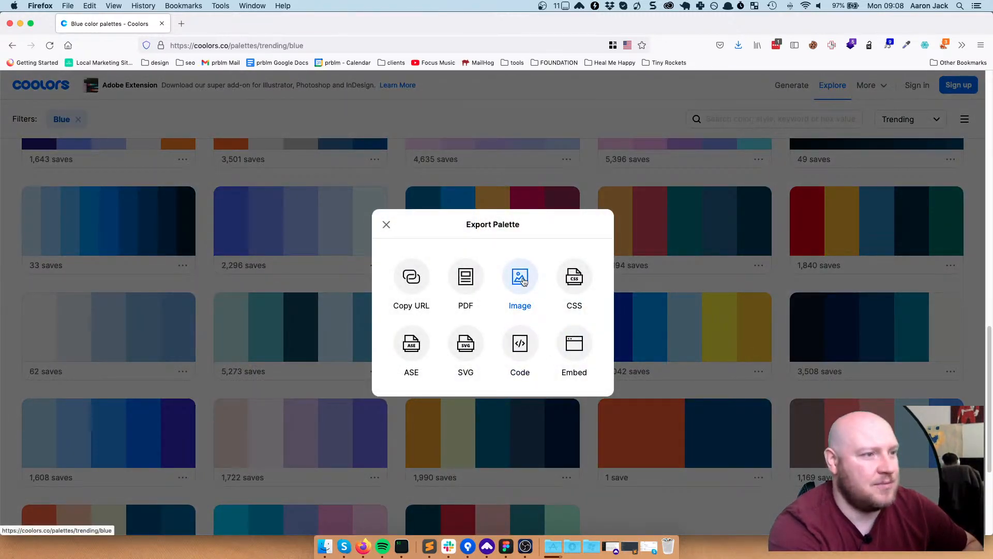
{"action": "left_click", "coordinate": [473, 344]}
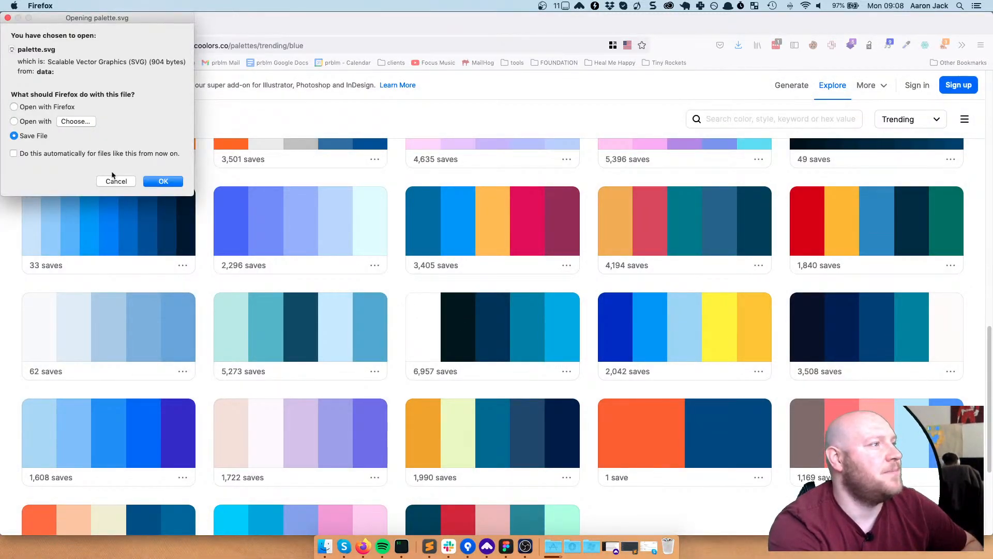
{"action": "left_click", "coordinate": [163, 181]}
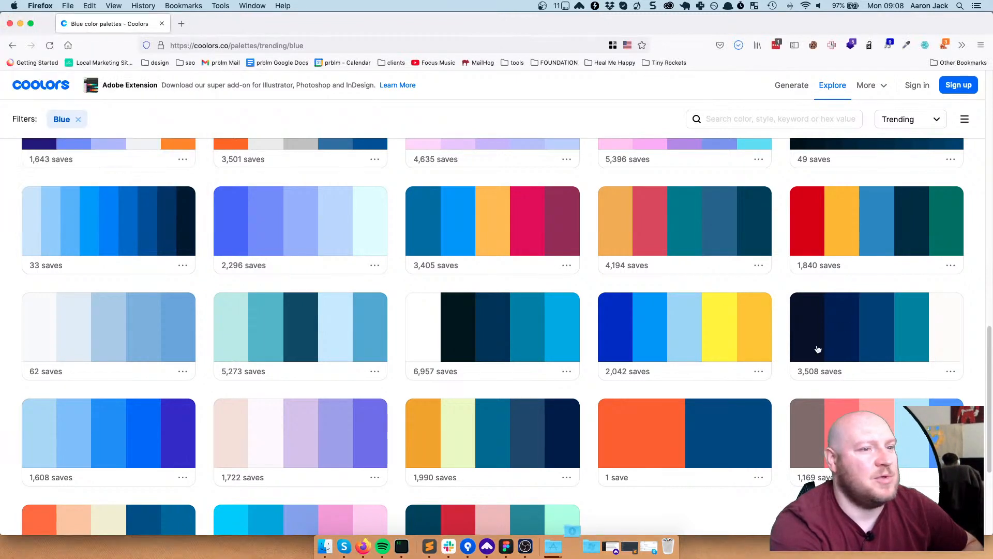
Export the same blue-and-yellow palette as a PDF titled 'plumbing coolors' and view Downloads
{"action": "left_click", "coordinate": [755, 373]}
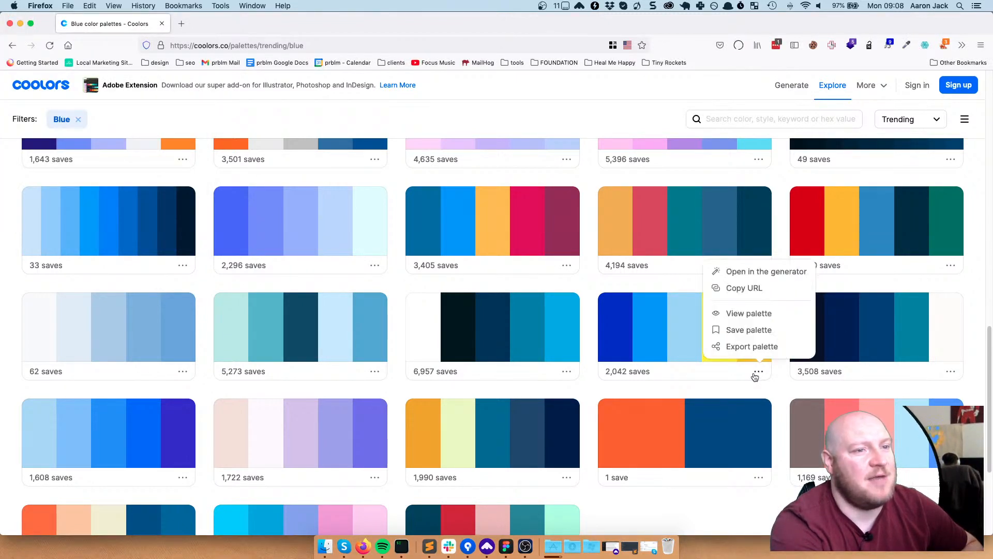
{"action": "left_click", "coordinate": [768, 347]}
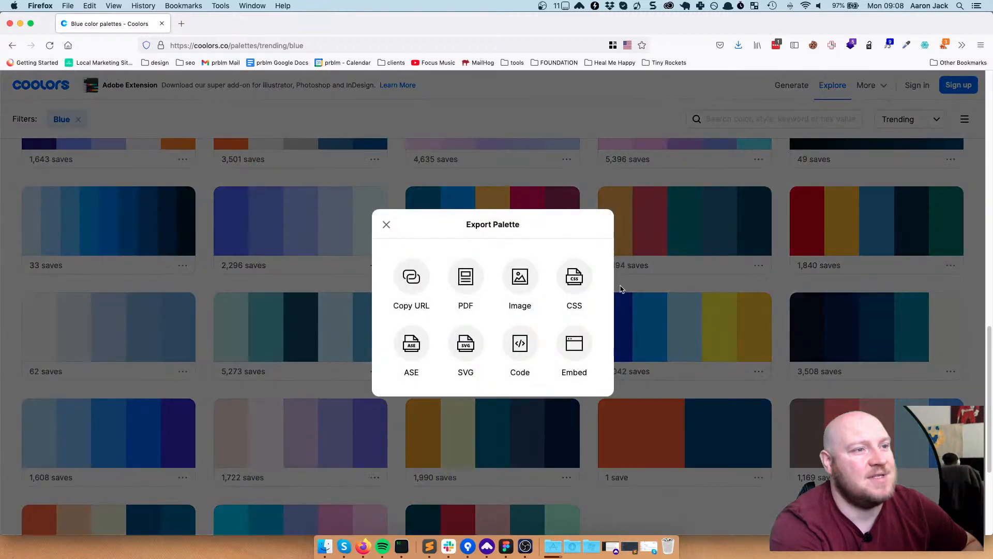
{"action": "left_click", "coordinate": [464, 281]}
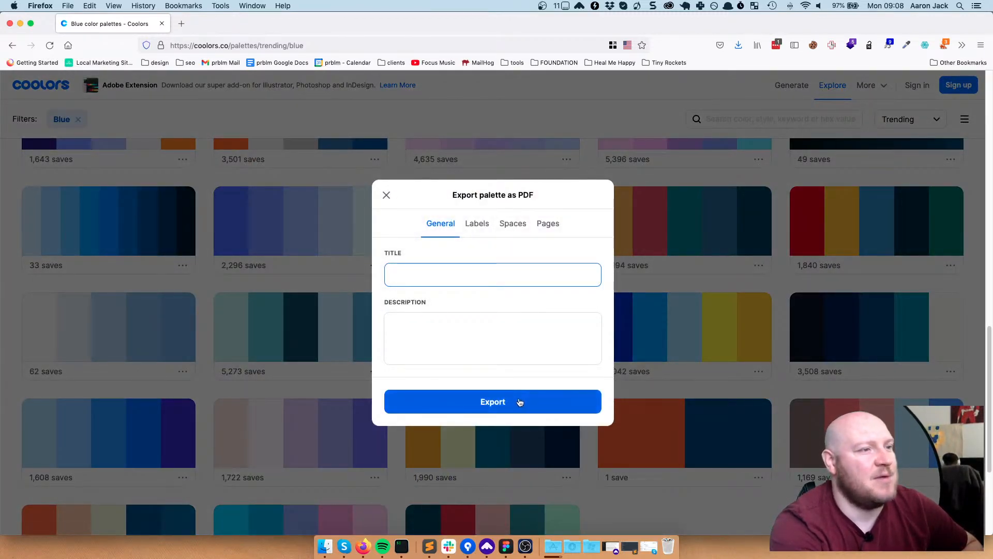
{"action": "type", "text": "fg"}
{"action": "key", "text": "BackSpace"}
{"action": "key", "text": "BackSpace"}
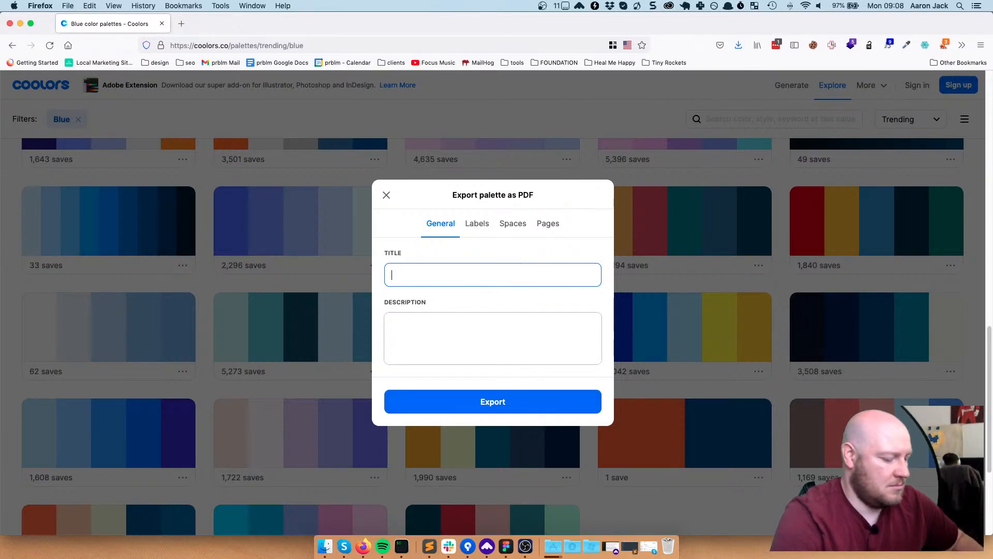
{"action": "type", "text": "plumb"}
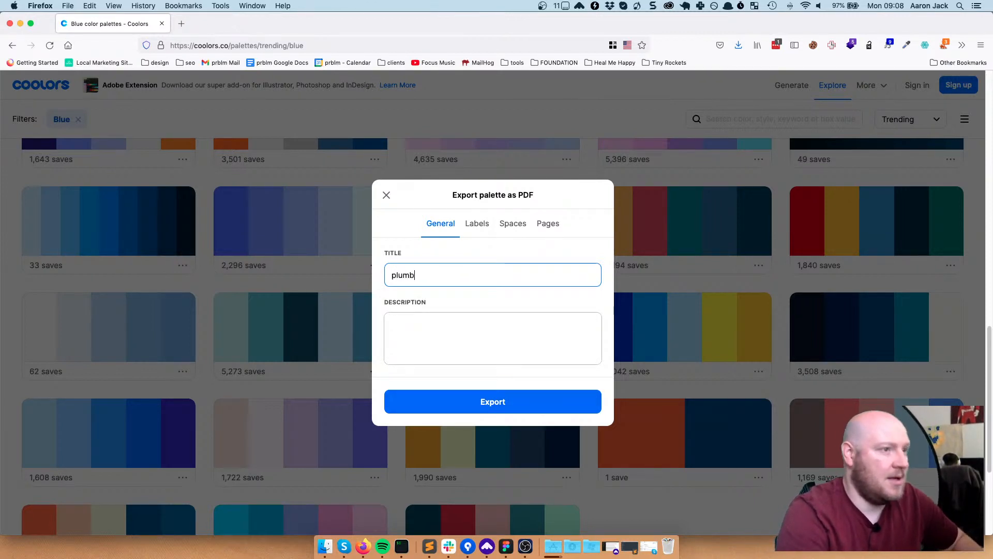
{"action": "type", "text": "ing coolo"}
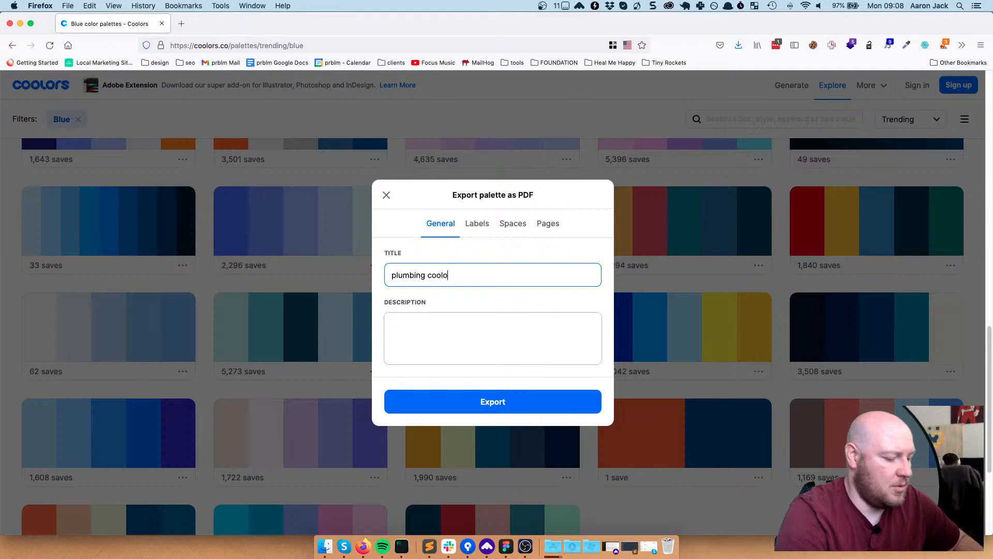
{"action": "type", "text": "rs"}
{"action": "left_click", "coordinate": [486, 403]}
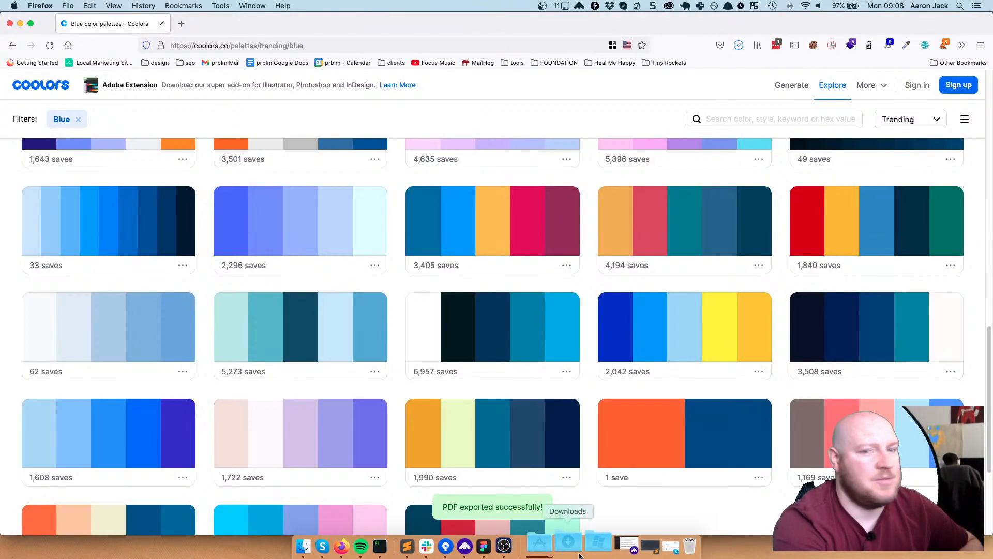
{"action": "left_click", "coordinate": [568, 550]}
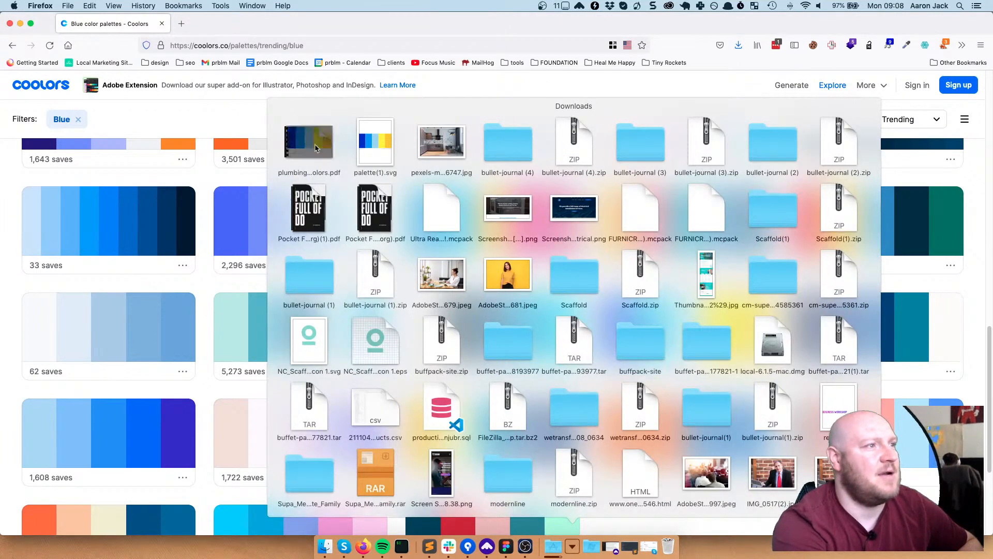
{"action": "left_click", "coordinate": [315, 146]}
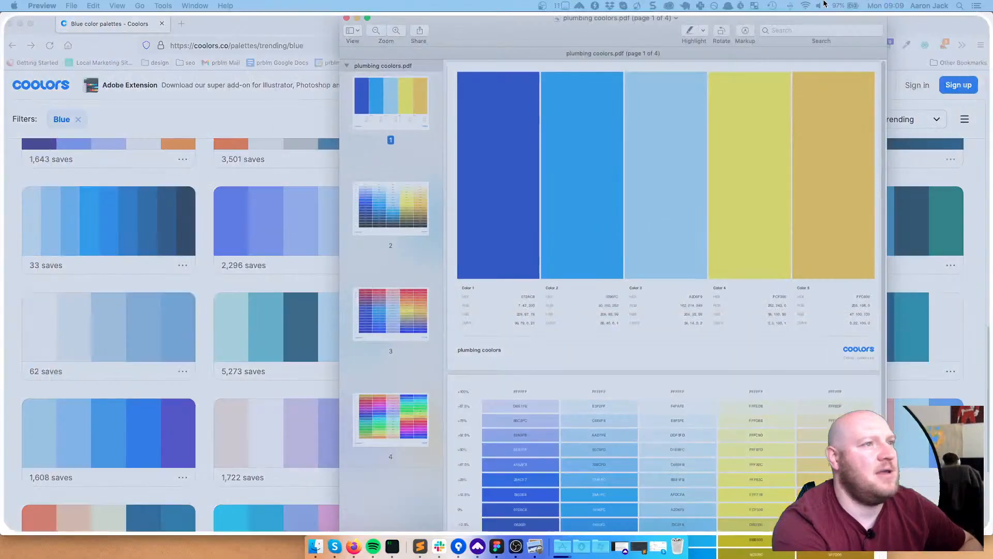
{"action": "scroll", "coordinate": [588, 193], "scroll_direction": "down", "scroll_amount": 5}
{"action": "scroll", "coordinate": [533, 246], "scroll_direction": "up", "scroll_amount": 5}
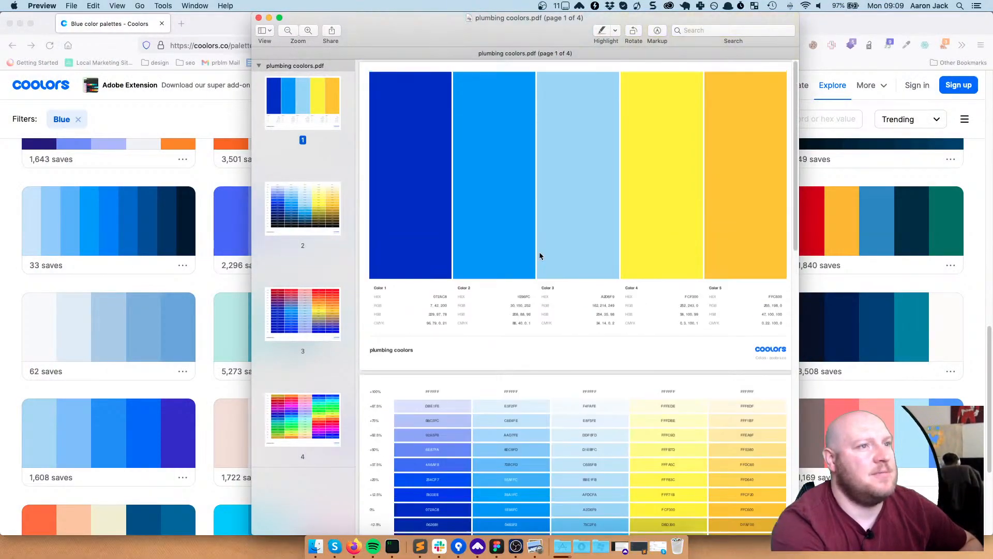
{"action": "left_click", "coordinate": [259, 18]}
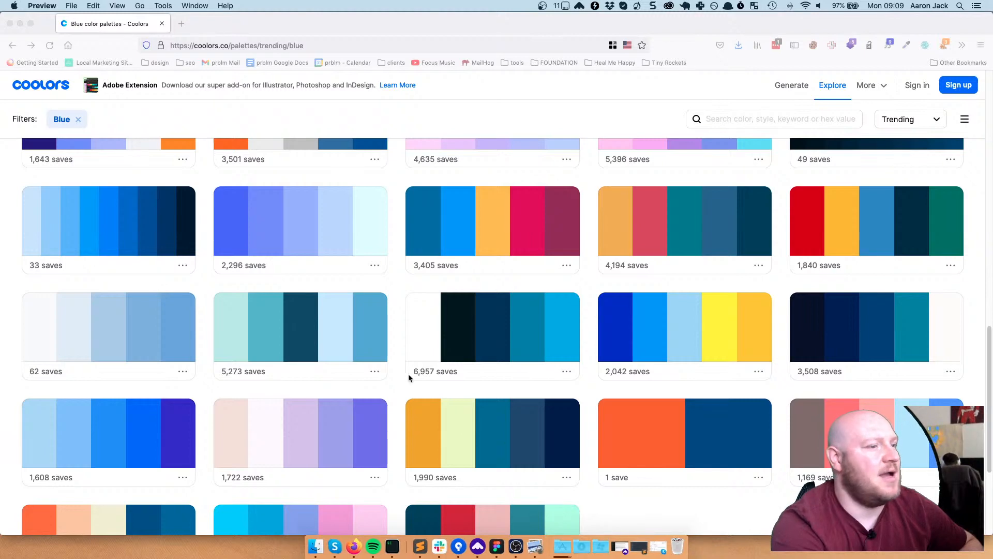
Place palette(1).svg on the Figma canvas as a 500 × 250 frame beside Desktop - 2
{"action": "left_click", "coordinate": [468, 544]}
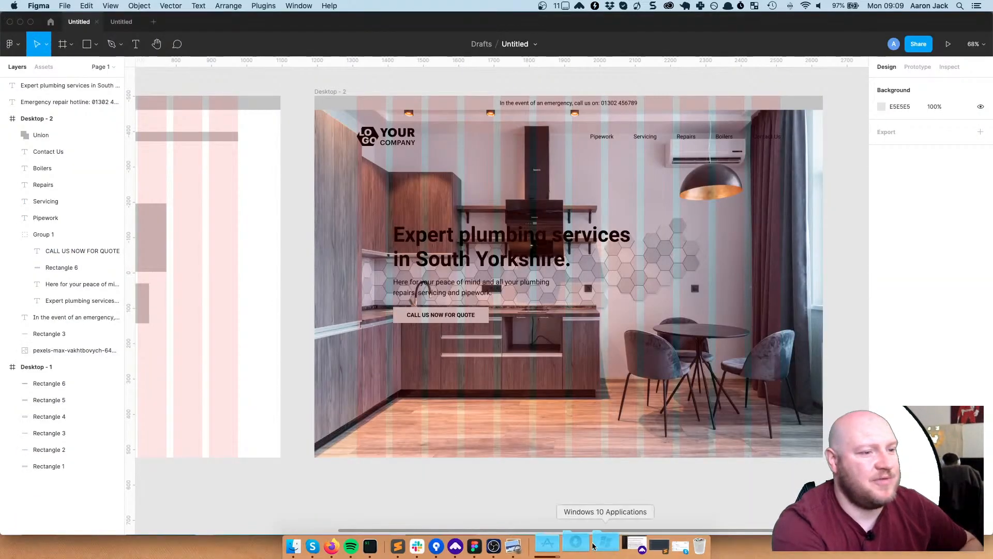
{"action": "left_click", "coordinate": [576, 543]}
{"action": "left_click_drag", "start_coordinate": [385, 148], "coordinate": [816, 218]}
{"action": "scroll", "coordinate": [819, 264], "scroll_direction": "up", "scroll_amount": 2}
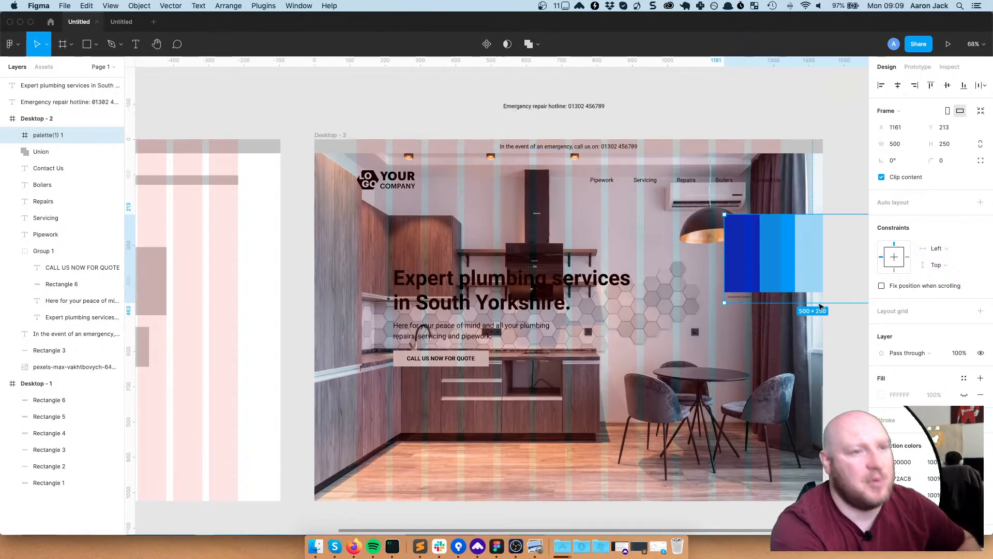
{"action": "scroll", "coordinate": [820, 306], "scroll_direction": "right", "scroll_amount": 5}
{"action": "left_click_drag", "start_coordinate": [695, 258], "coordinate": [802, 261]}
{"action": "left_click", "coordinate": [802, 357]}
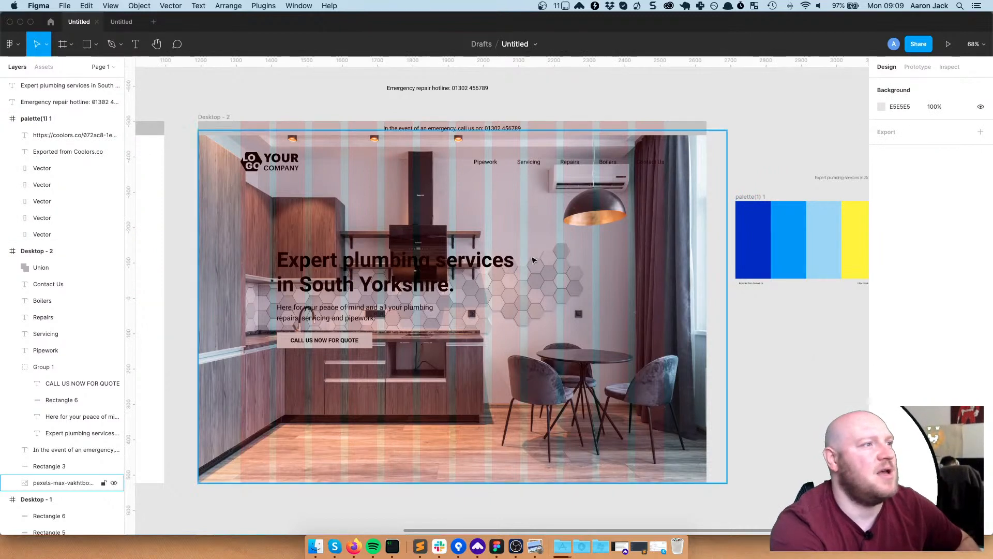
Eyedrop the palette's orange (255 198 0) into the emergency bar's fill
{"action": "left_click", "coordinate": [563, 127]}
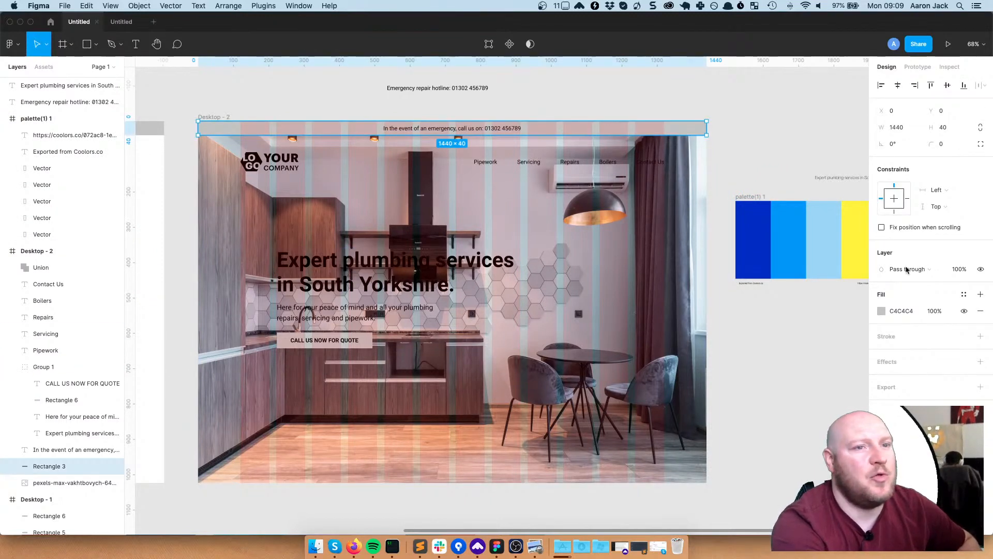
{"action": "left_click", "coordinate": [882, 310]}
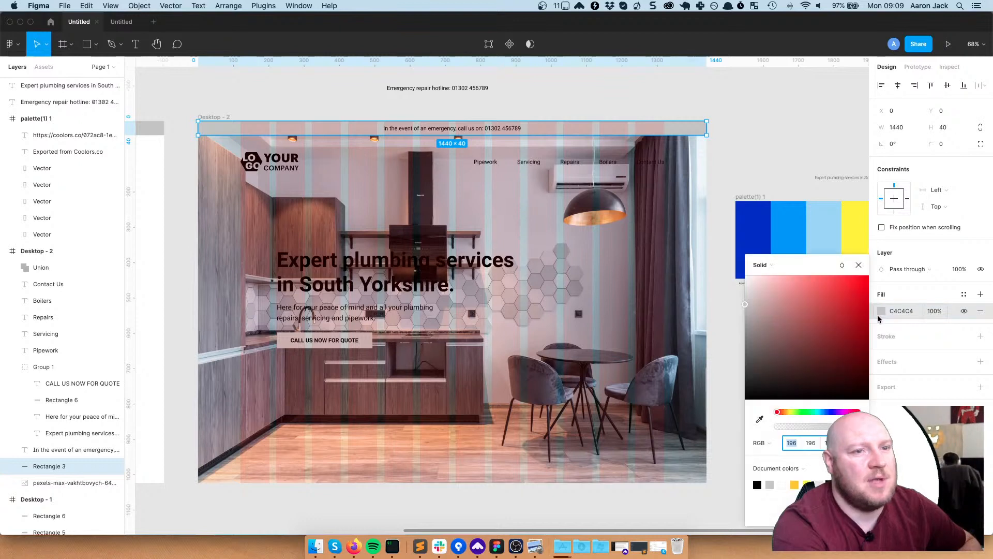
{"action": "left_click", "coordinate": [760, 420]}
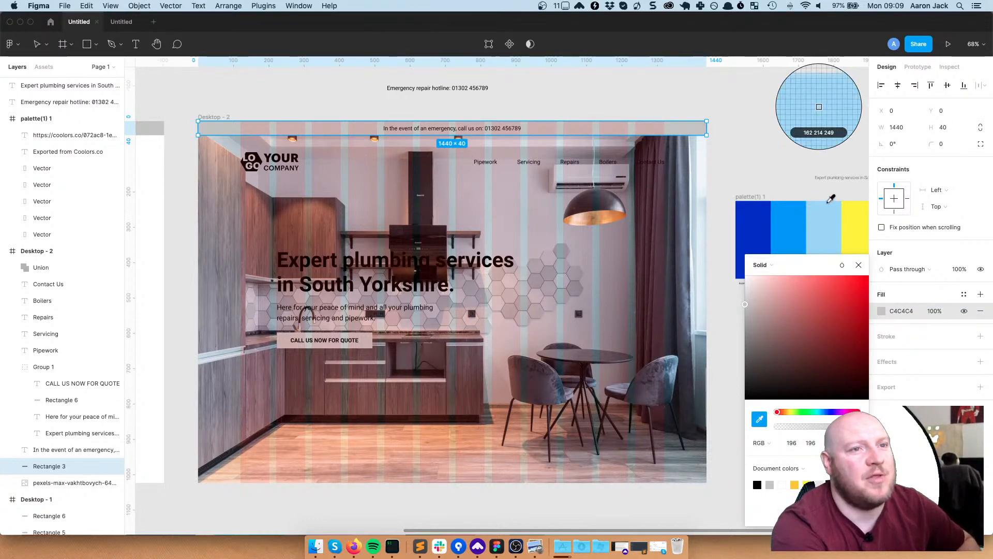
{"action": "left_click", "coordinate": [861, 221]}
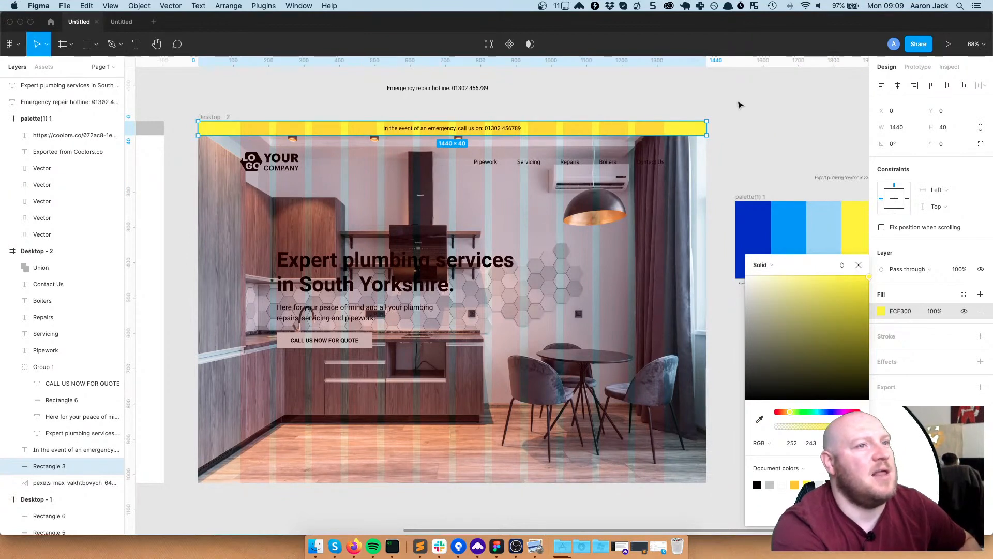
{"action": "left_click", "coordinate": [818, 148]}
{"action": "left_click_drag", "start_coordinate": [805, 127], "coordinate": [716, 121]}
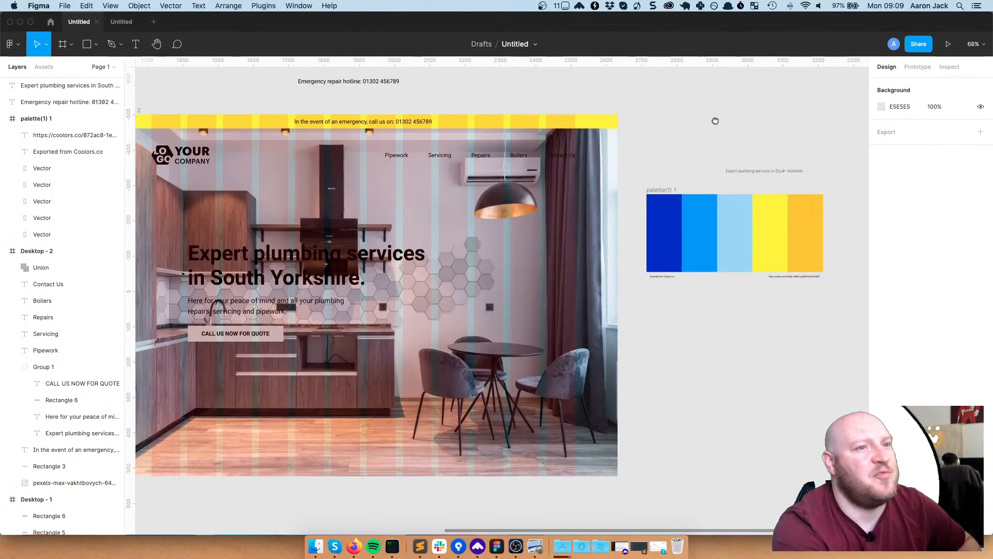
{"action": "left_click", "coordinate": [579, 121]}
{"action": "left_click", "coordinate": [881, 311]}
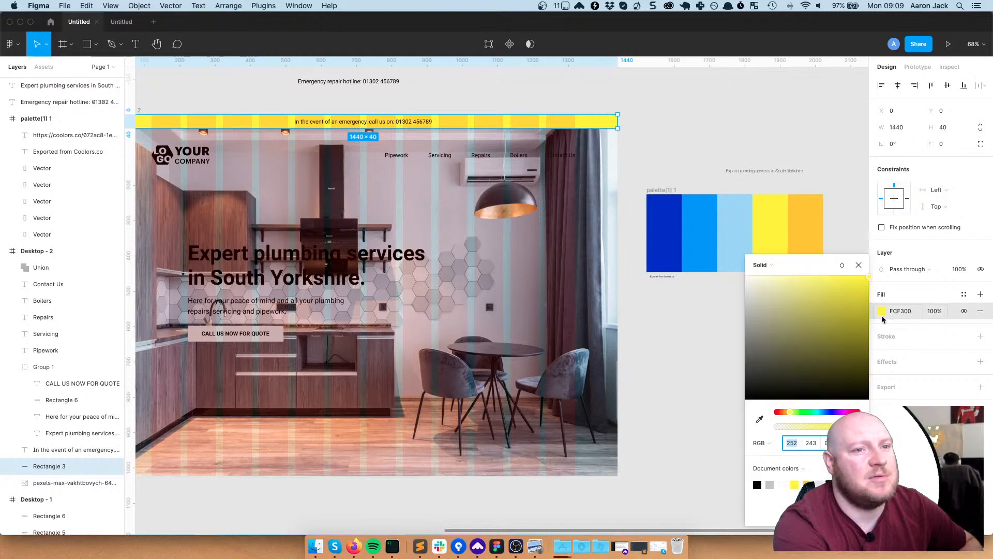
{"action": "left_click", "coordinate": [760, 419]}
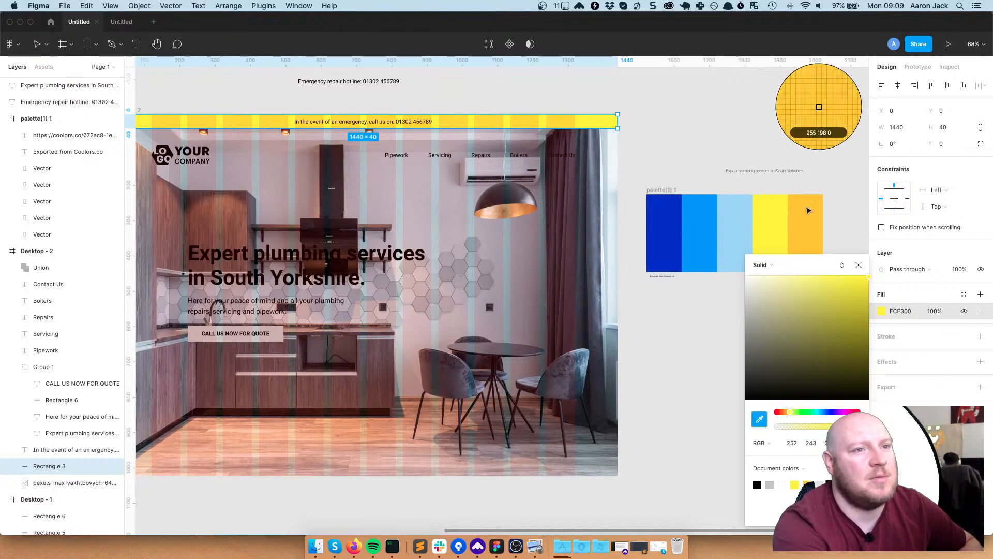
{"action": "left_click", "coordinate": [808, 207]}
{"action": "left_click", "coordinate": [672, 125]}
Hide the layout grid columns with Ctrl+G
{"action": "scroll", "coordinate": [675, 138], "scroll_direction": "left", "scroll_amount": 3}
{"action": "left_click", "coordinate": [672, 187]}
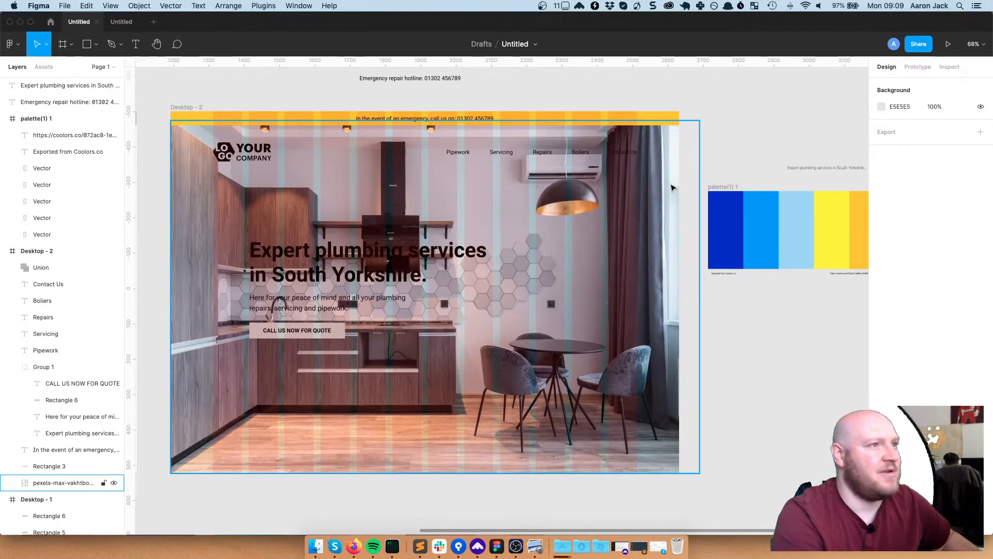
{"action": "key", "text": "ctrl+g"}
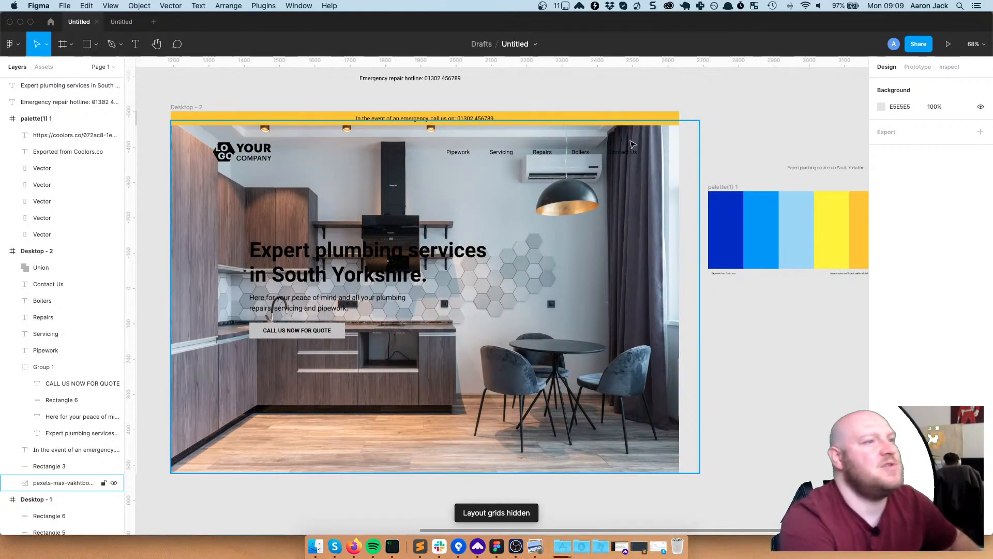
{"action": "left_click", "coordinate": [435, 120]}
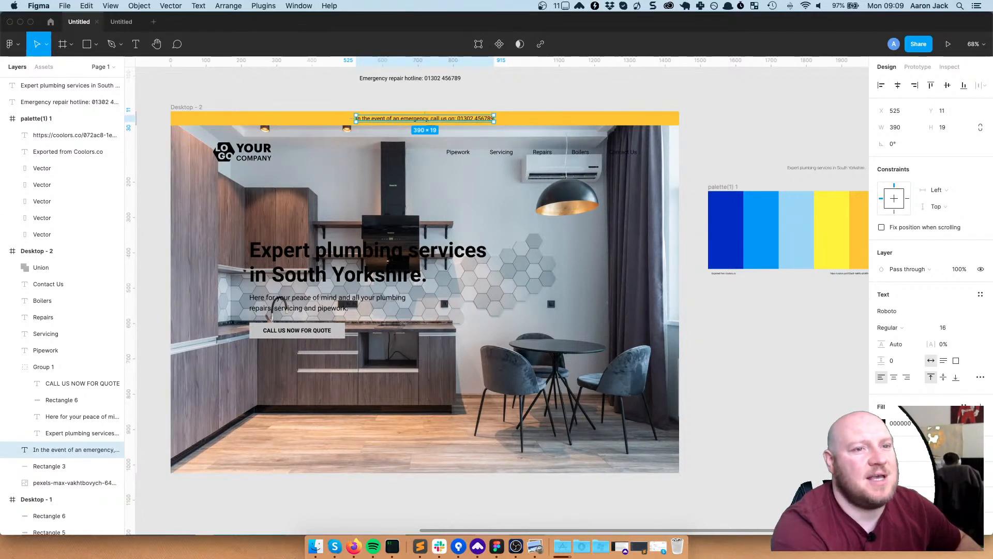
Eyedrop the palette's dark blue 072AC8 into the banner text's fill
{"action": "left_click", "coordinate": [883, 423]}
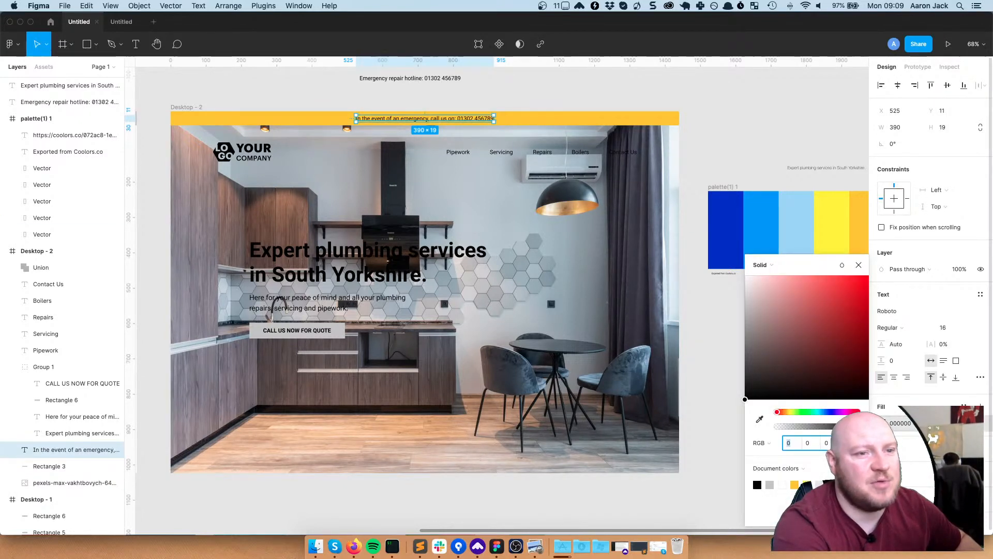
{"action": "left_click", "coordinate": [760, 419]}
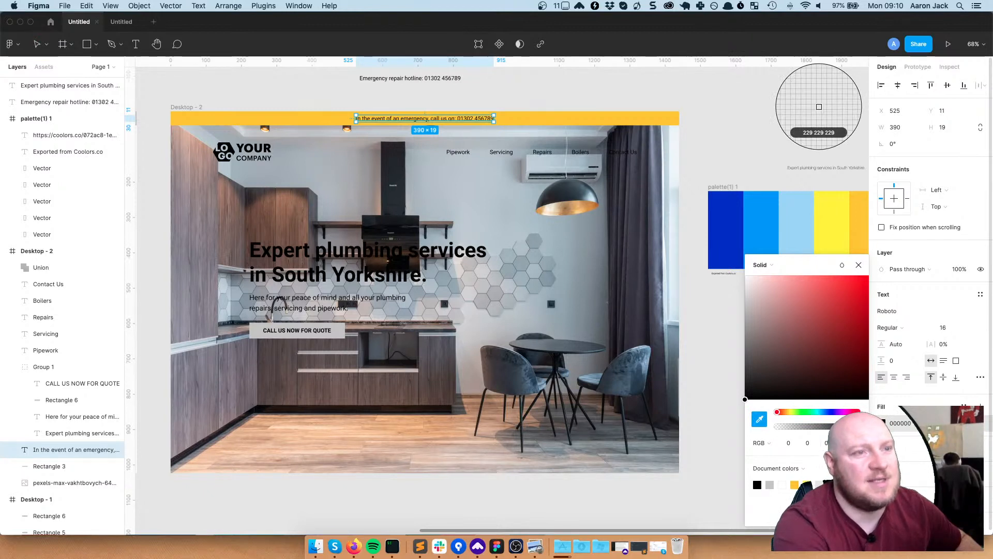
{"action": "left_click", "coordinate": [726, 230]}
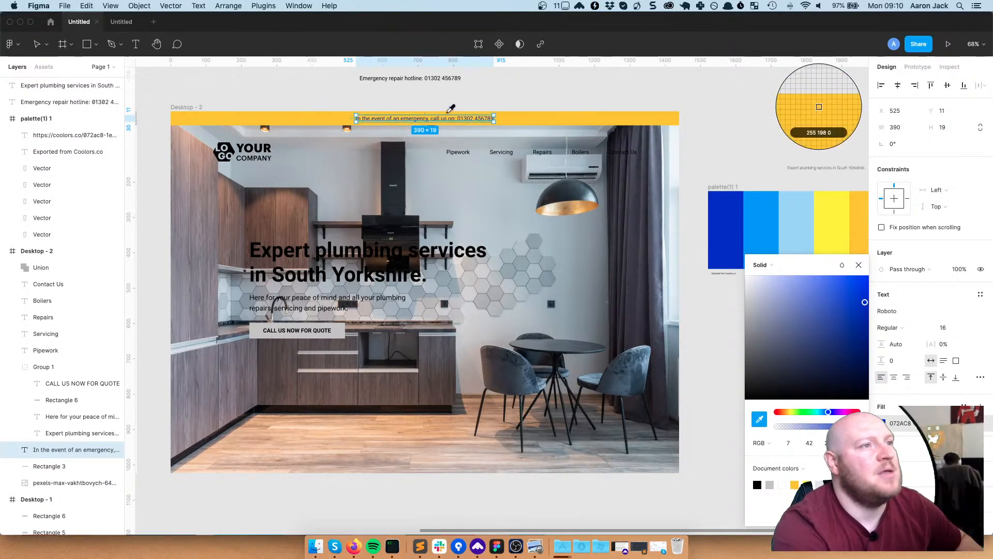
{"action": "key", "text": "Escape"}
{"action": "key", "text": "Escape"}
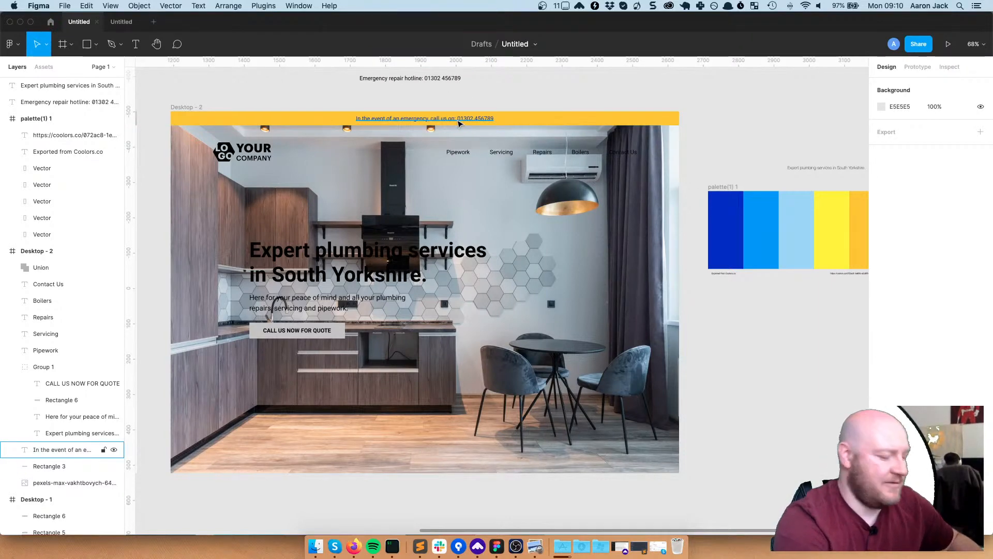
Zoom to 100% and set the banner text's weight to Roboto Black
{"action": "key", "text": "shift+0"}
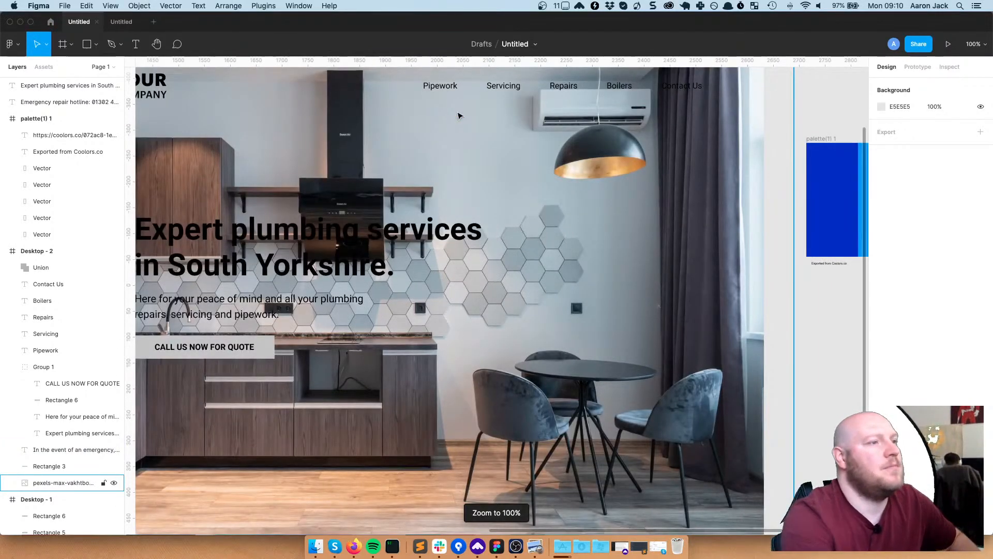
{"action": "left_click_drag", "start_coordinate": [253, 127], "coordinate": [363, 304]}
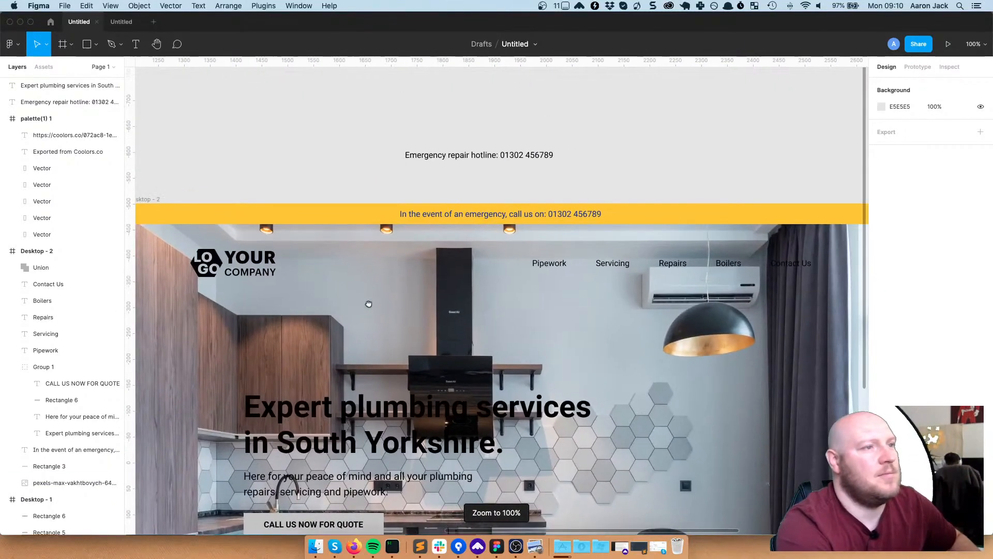
{"action": "left_click", "coordinate": [557, 216]}
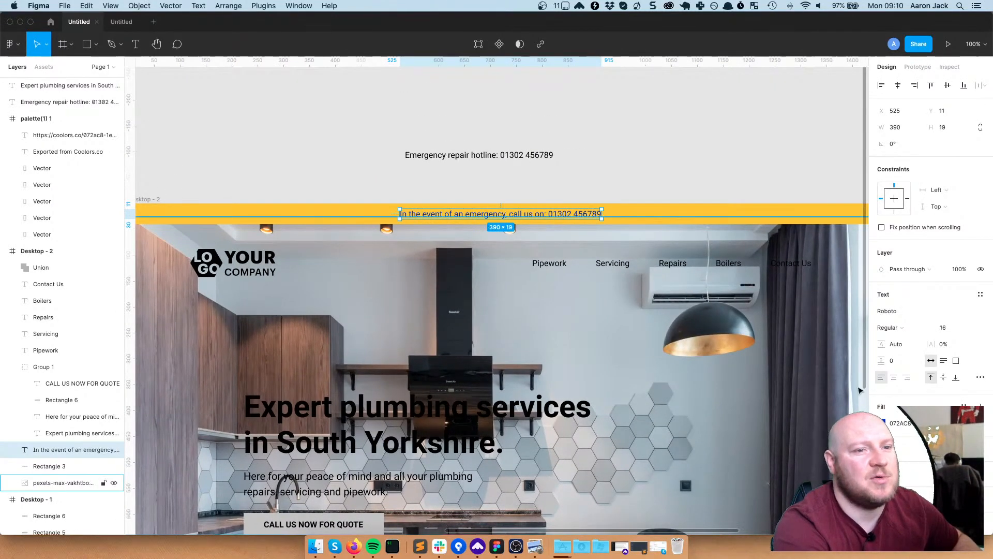
{"action": "left_click", "coordinate": [904, 326]}
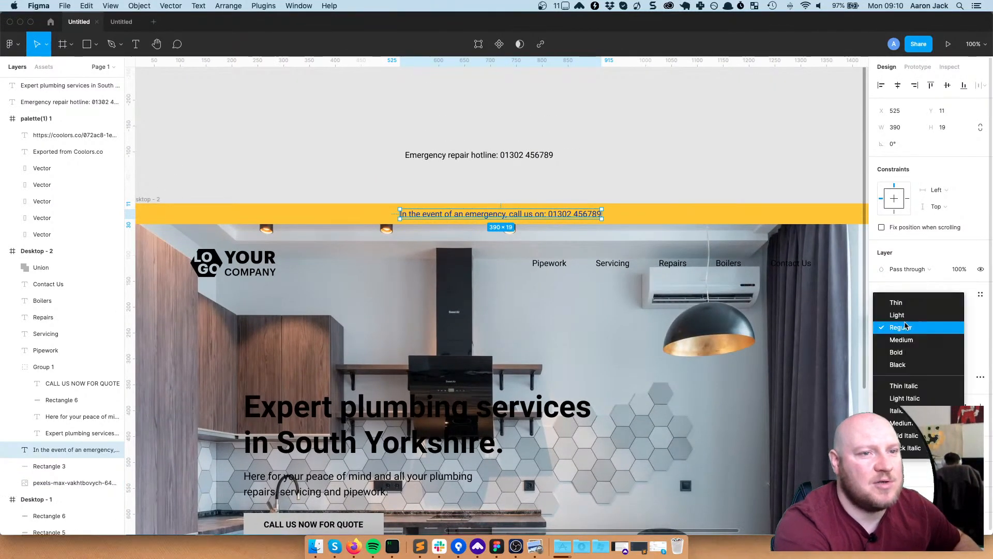
{"action": "left_click", "coordinate": [908, 370]}
{"action": "key", "text": "Escape"}
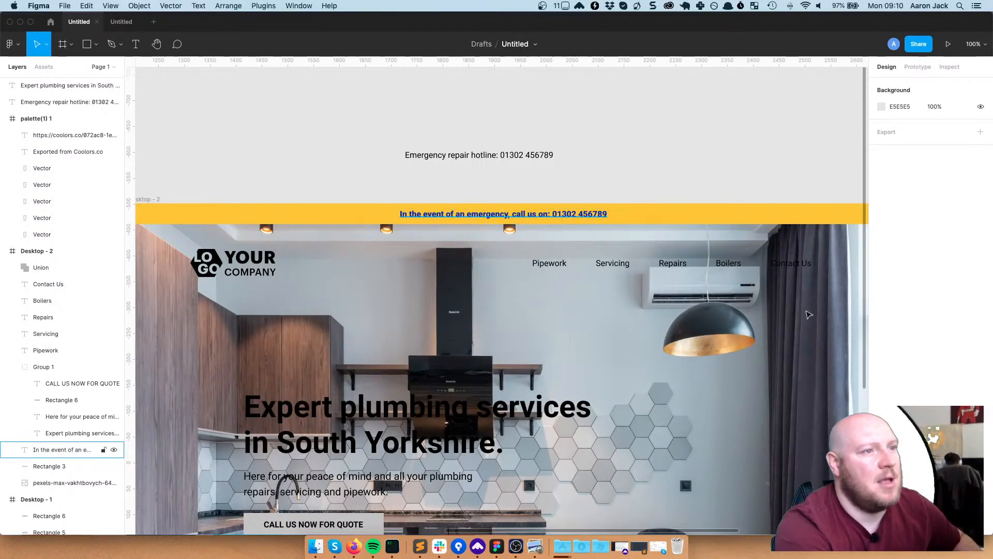
Widen the banner text's letter spacing to 5.5%
{"action": "left_click", "coordinate": [564, 214]}
{"action": "left_click_drag", "start_coordinate": [934, 343], "coordinate": [939, 344]}
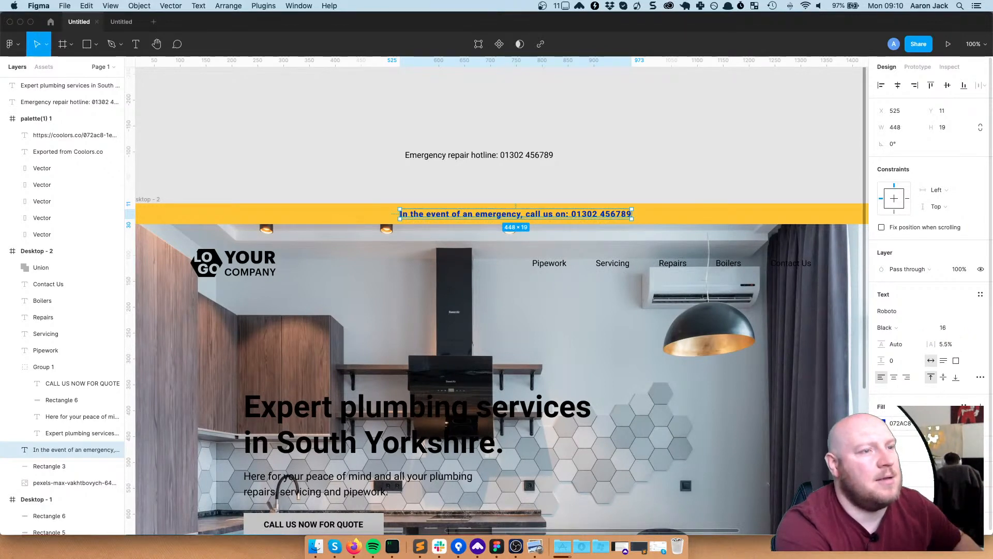
{"action": "left_click", "coordinate": [710, 178]}
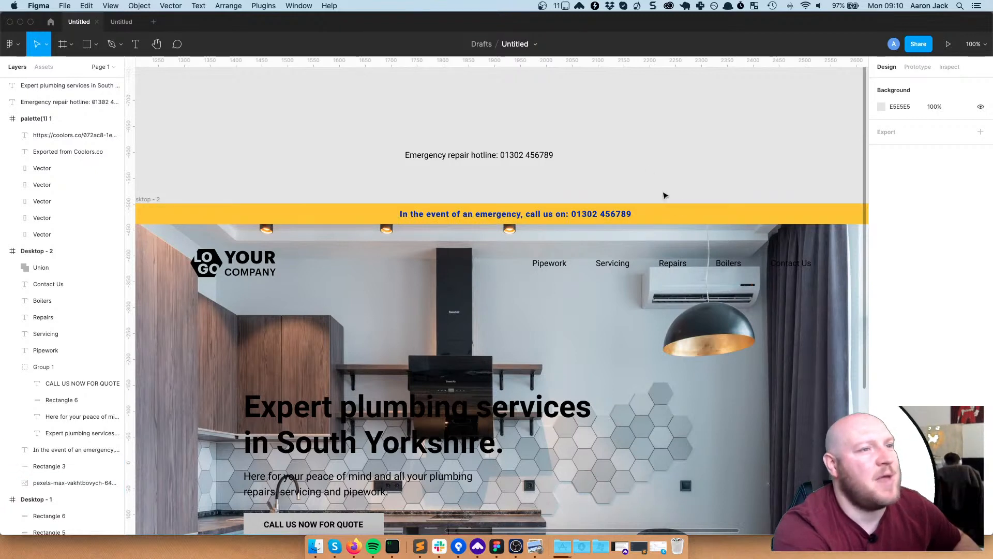
{"action": "left_click", "coordinate": [678, 210]}
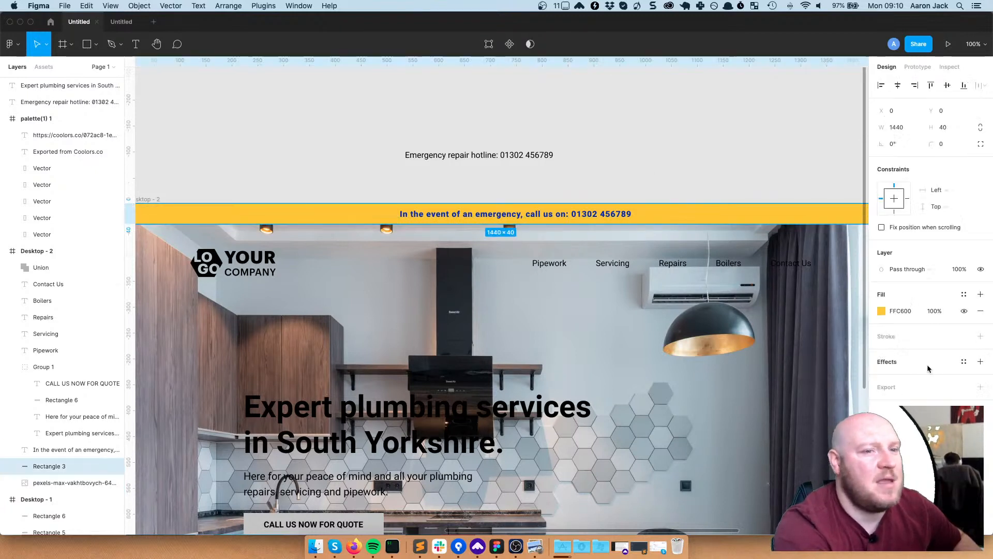
Change the emergency bar's fill from amber to light blue A2D6F9 from document colours
{"action": "left_click", "coordinate": [881, 311]}
{"action": "left_click", "coordinate": [807, 484]}
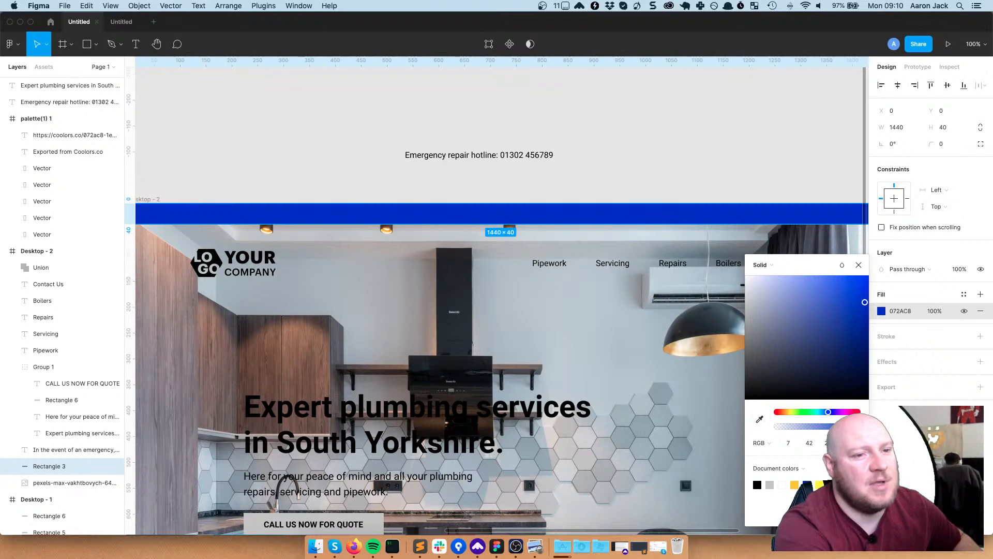
{"action": "left_click", "coordinate": [832, 484]}
{"action": "left_click", "coordinate": [669, 170]}
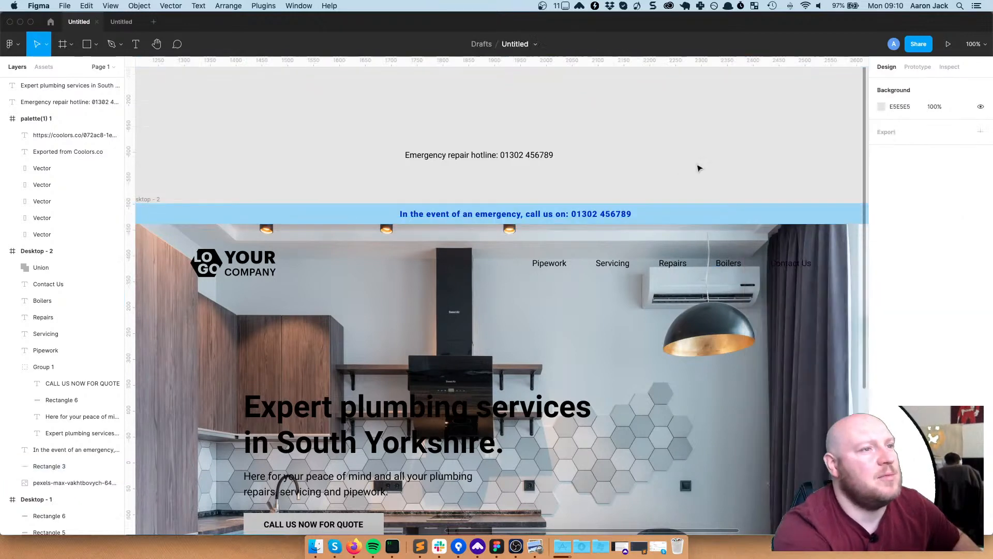
{"action": "scroll", "coordinate": [648, 252], "scroll_direction": "right", "scroll_amount": 1}
{"action": "scroll", "coordinate": [648, 252], "scroll_direction": "down", "scroll_amount": 3}
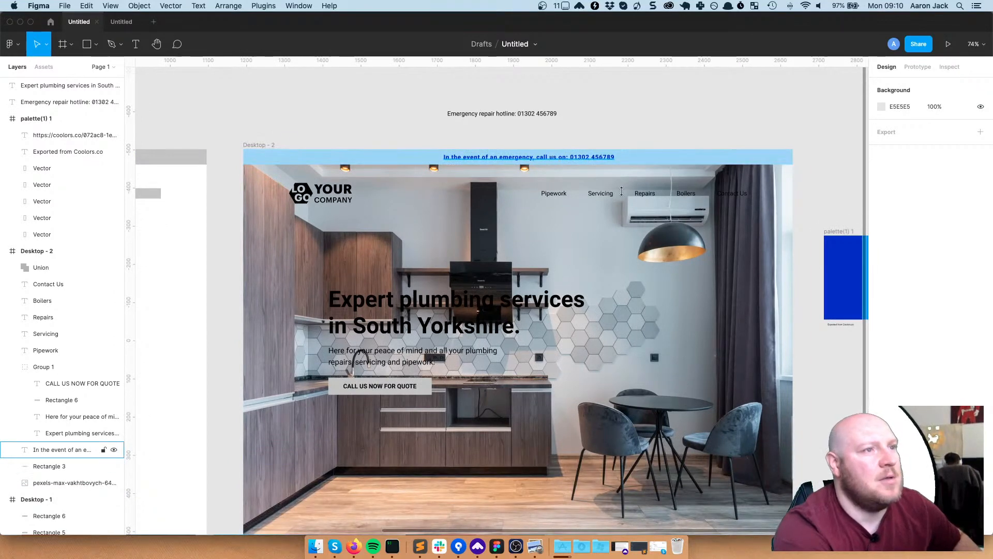
{"action": "left_click", "coordinate": [72, 450]}
Darken the banner text to navy 051D89 and set its font size to 18
{"action": "left_click", "coordinate": [882, 423]}
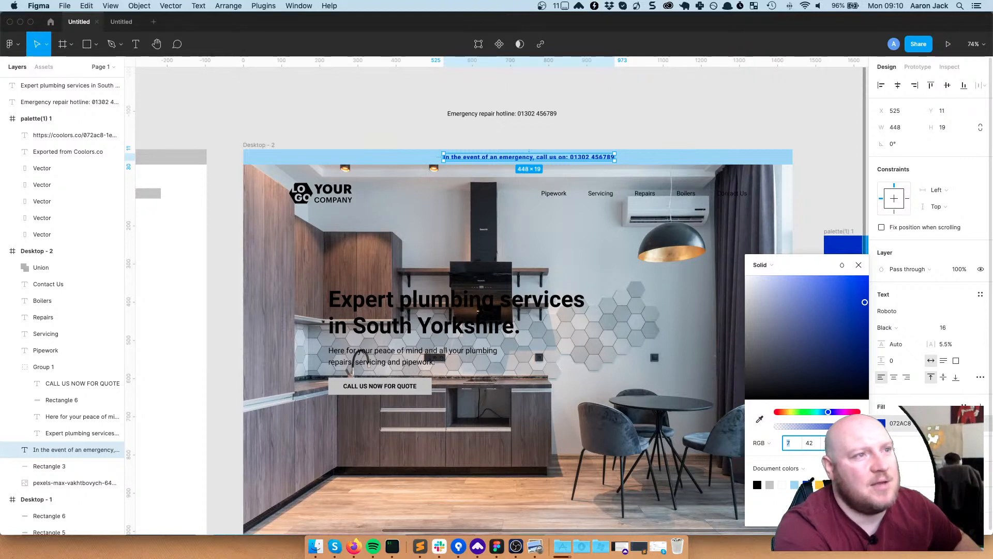
{"action": "left_click_drag", "start_coordinate": [864, 305], "coordinate": [864, 332]}
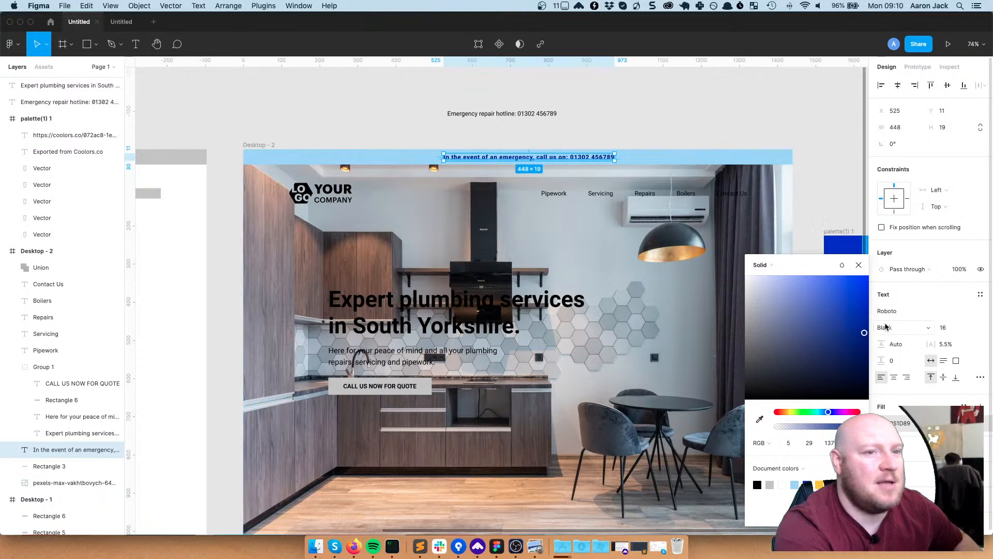
{"action": "left_click", "coordinate": [940, 329]}
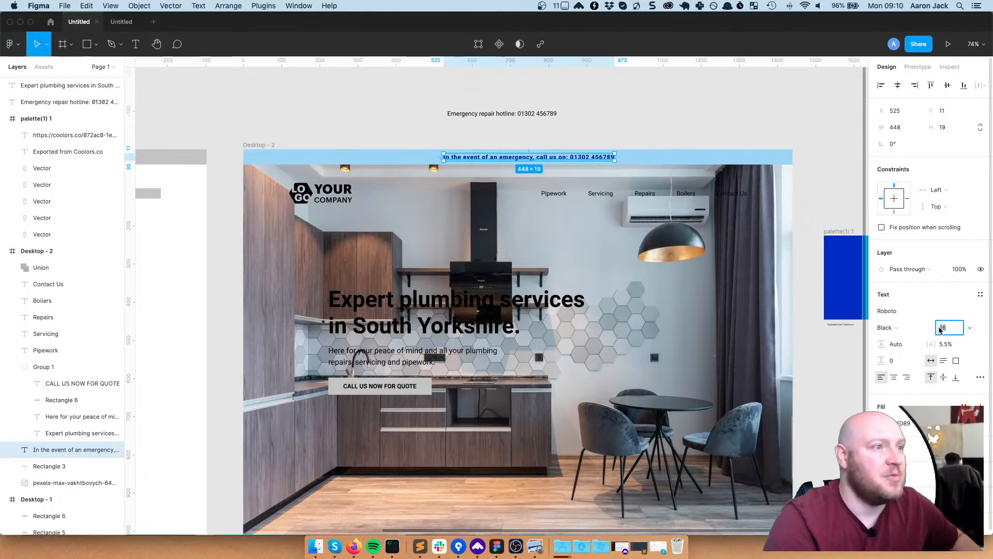
{"action": "type", "text": "15"}
{"action": "key", "text": "BackSpace"}
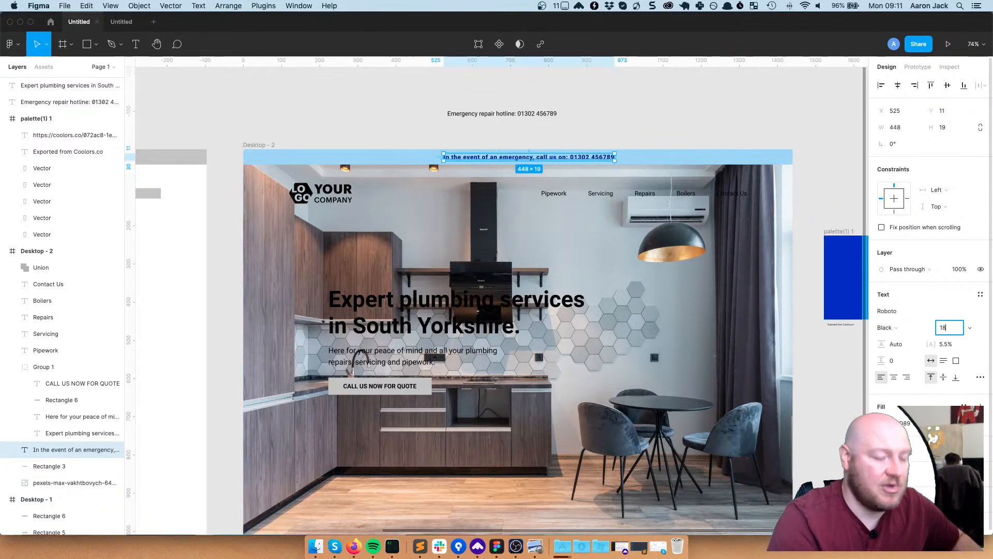
{"action": "key", "text": "Return"}
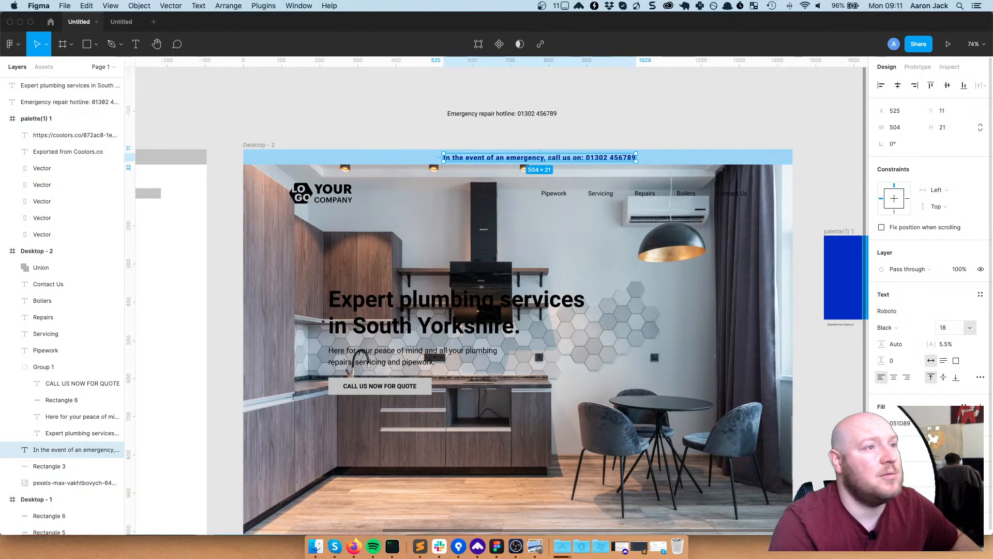
Centre the banner text horizontally across the frame
{"action": "left_click", "coordinate": [708, 120]}
{"action": "left_click", "coordinate": [611, 158]}
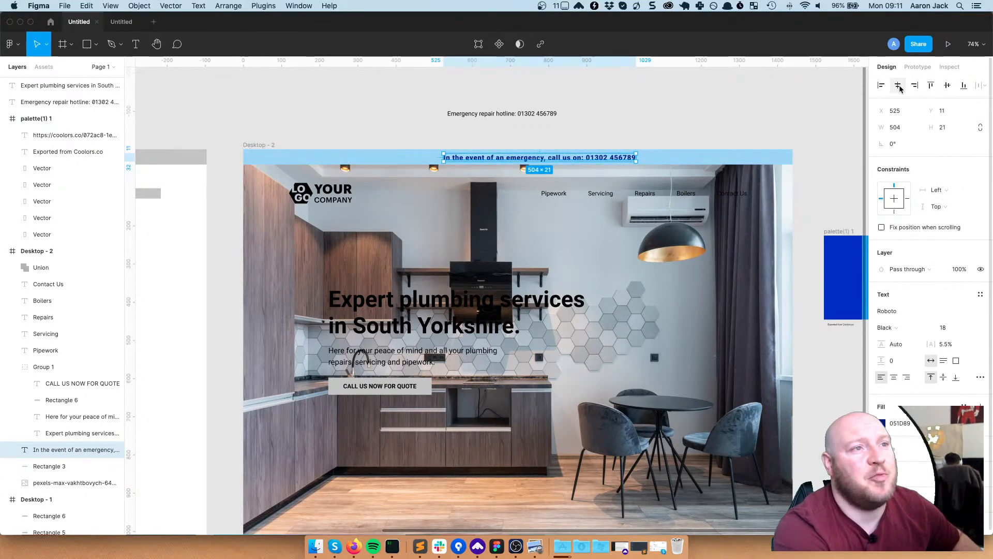
{"action": "key", "text": "alt+h"}
{"action": "left_click", "coordinate": [674, 120]}
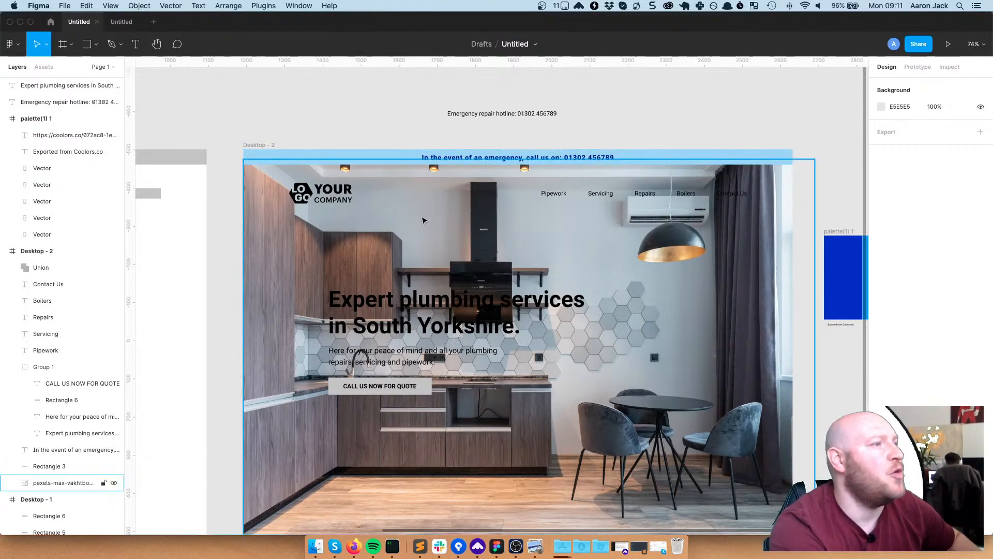
Make the company logo white
{"action": "left_click", "coordinate": [333, 201]}
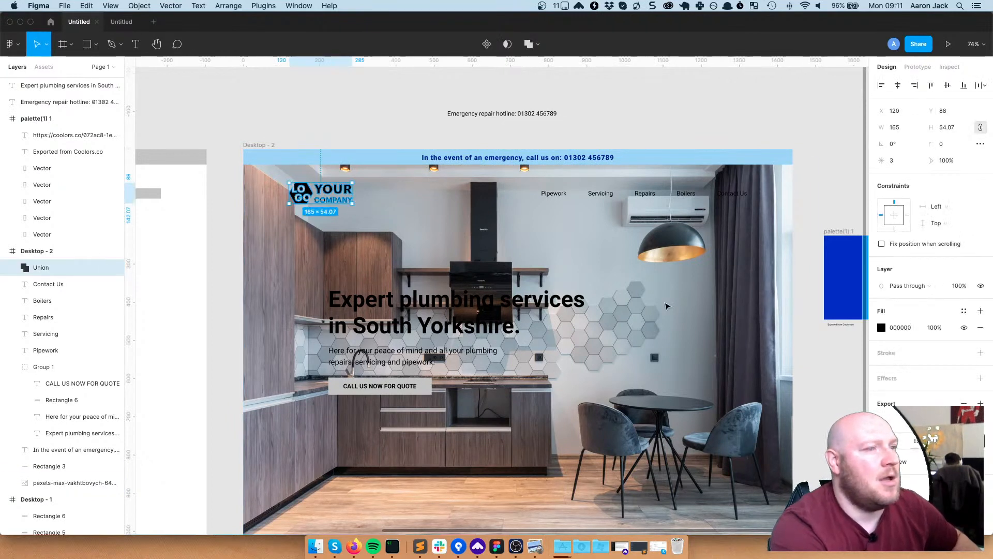
{"action": "left_click", "coordinate": [882, 327]}
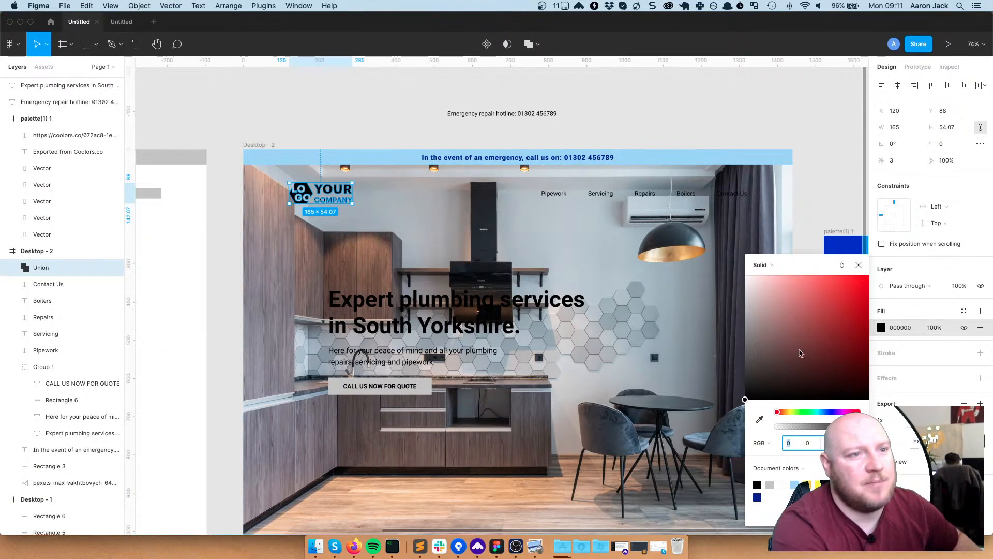
{"action": "left_click_drag", "start_coordinate": [798, 348], "coordinate": [535, 188]}
{"action": "left_click", "coordinate": [467, 261]}
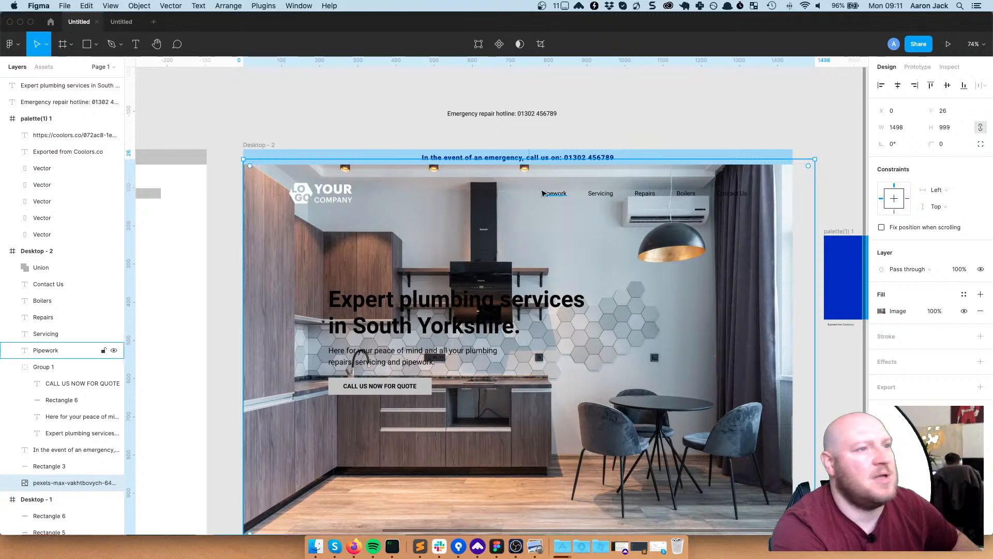
Select the five nav links, Pipework through Contact Us, and fill them white
{"action": "left_click", "coordinate": [565, 192]}
{"action": "left_click", "coordinate": [601, 193], "text": "shift"}
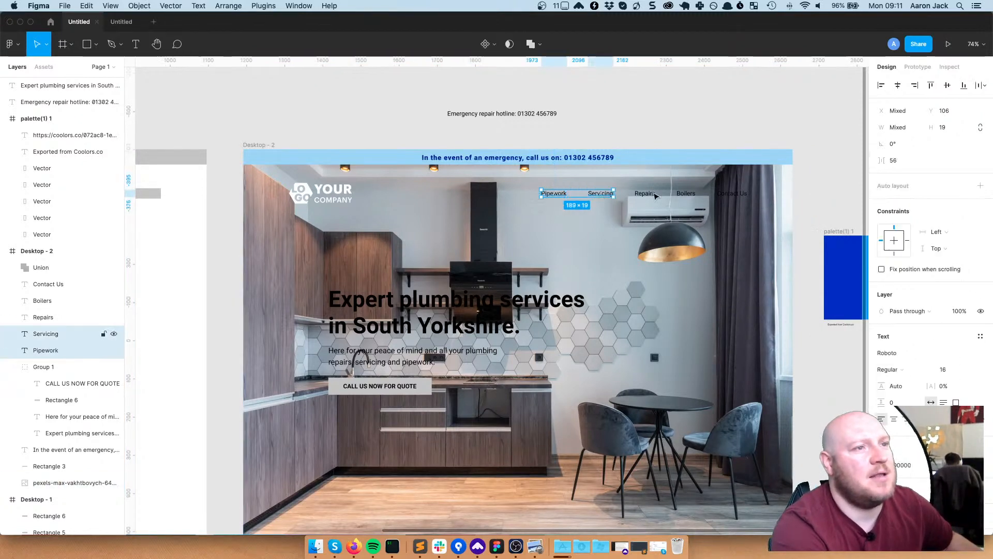
{"action": "left_click", "coordinate": [644, 192], "text": "shift"}
{"action": "left_click", "coordinate": [706, 195], "text": "shift"}
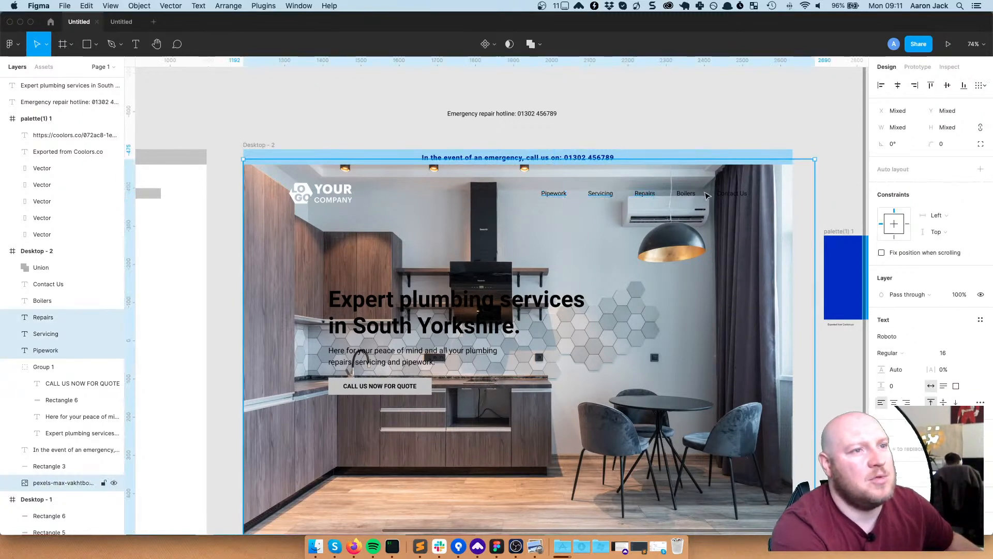
{"action": "left_click", "coordinate": [739, 194]}
{"action": "left_click", "coordinate": [685, 194], "text": "shift"}
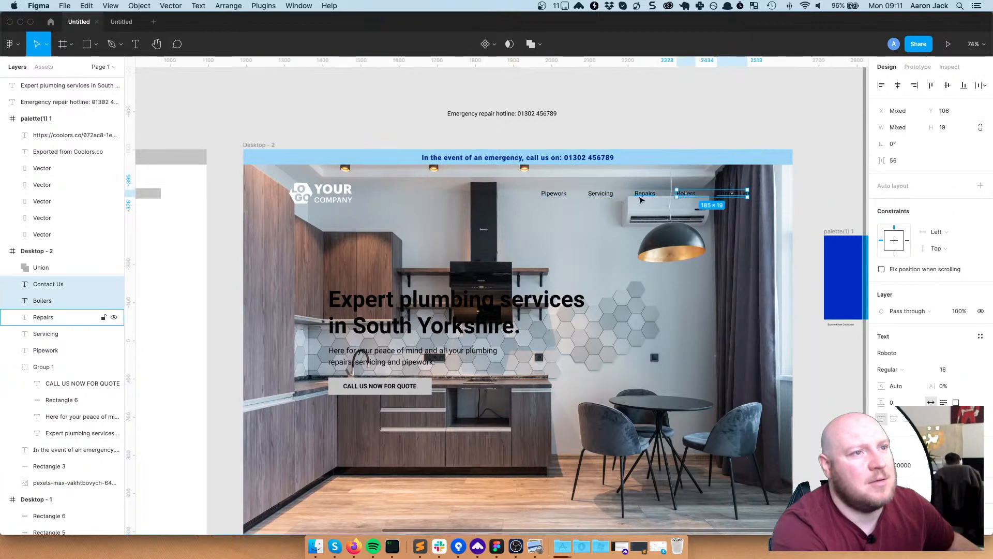
{"action": "left_click", "coordinate": [643, 194], "text": "shift"}
{"action": "left_click", "coordinate": [600, 194], "text": "shift"}
{"action": "left_click", "coordinate": [559, 198], "text": "shift"}
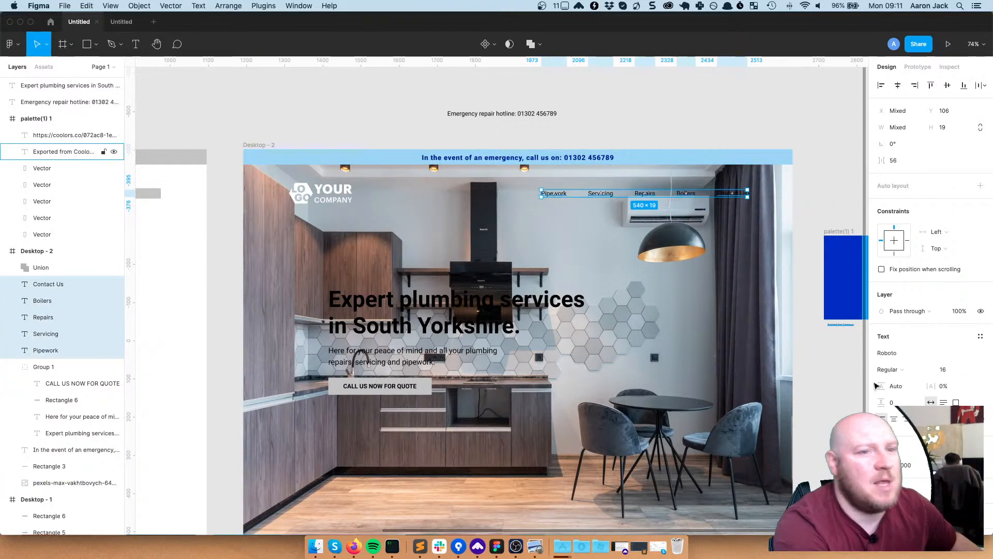
{"action": "left_click", "coordinate": [883, 465]}
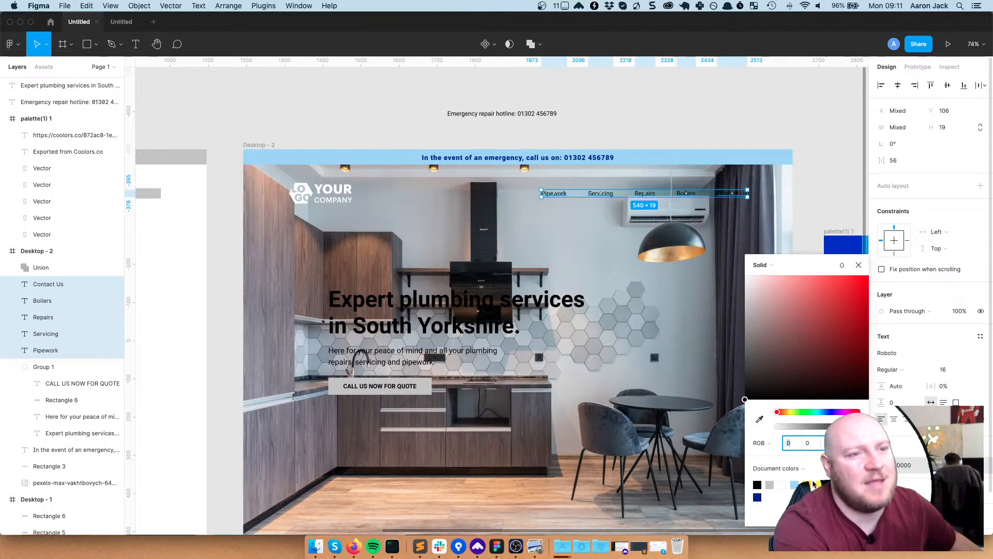
{"action": "left_click_drag", "start_coordinate": [775, 309], "coordinate": [731, 269]}
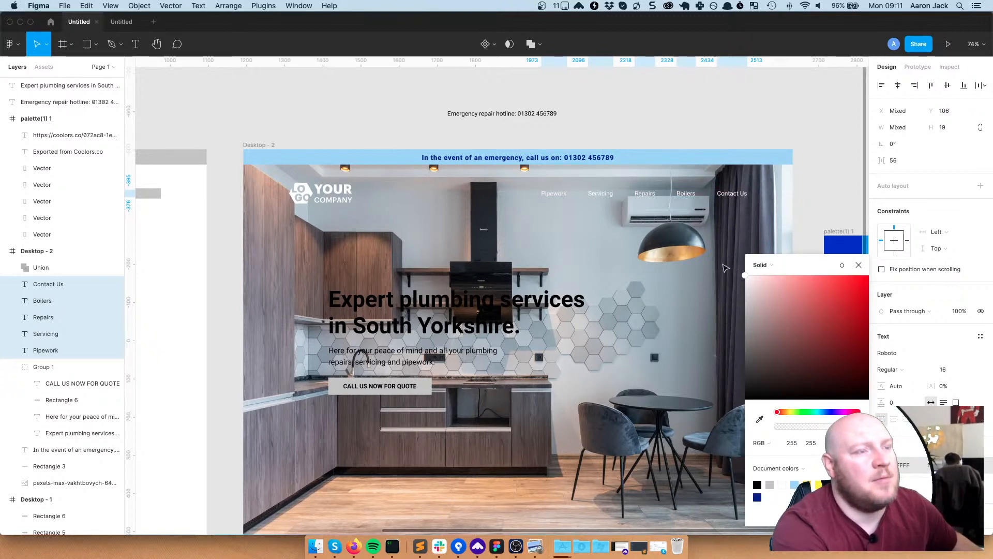
Set all five nav links to Bold weight
{"action": "left_click", "coordinate": [491, 266]}
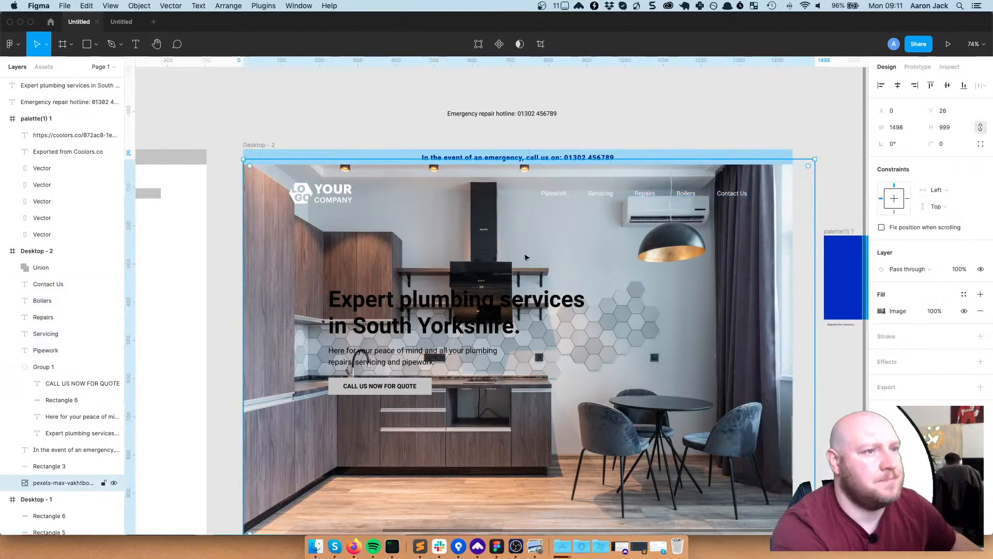
{"action": "left_click", "coordinate": [553, 194]}
{"action": "left_click", "coordinate": [600, 193], "text": "shift"}
{"action": "left_click", "coordinate": [645, 194], "text": "shift"}
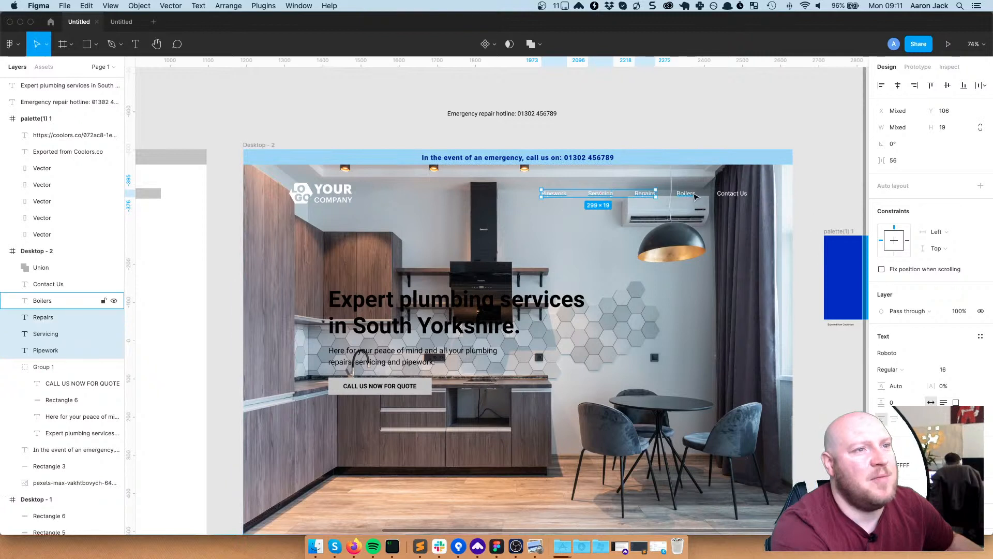
{"action": "left_click", "coordinate": [686, 193], "text": "shift"}
{"action": "left_click", "coordinate": [724, 196], "text": "shift"}
{"action": "left_click", "coordinate": [898, 370]}
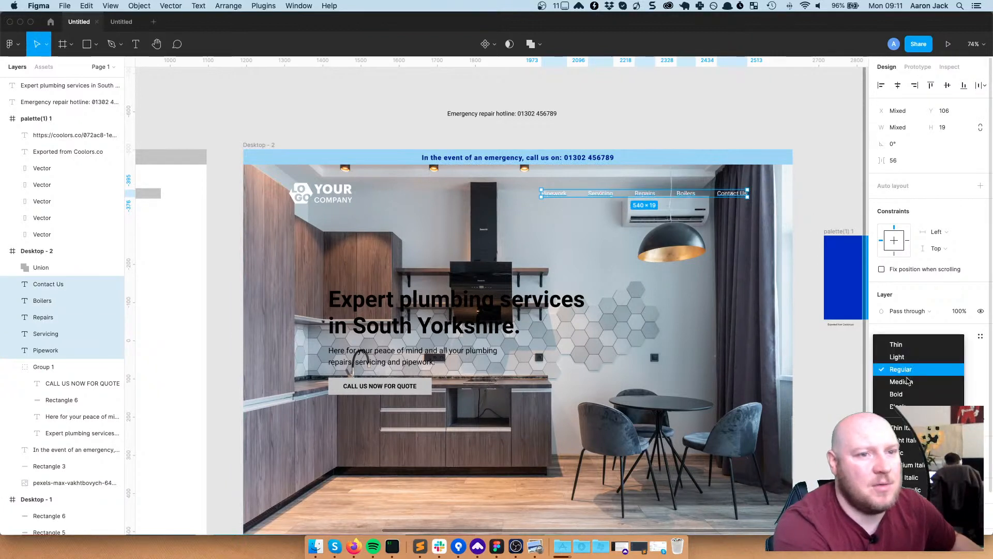
{"action": "left_click", "coordinate": [908, 395]}
{"action": "left_click", "coordinate": [506, 251]}
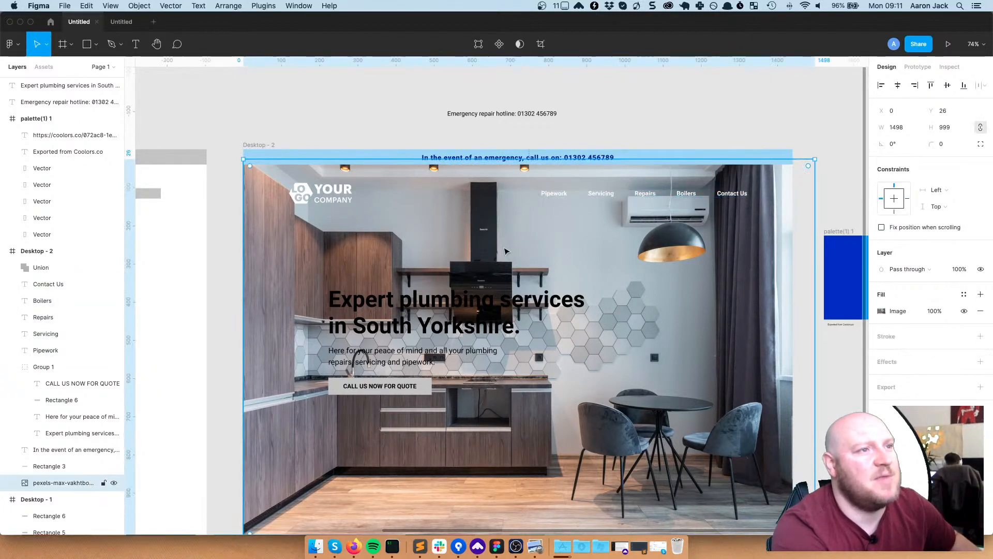
{"action": "key", "text": "shift+0"}
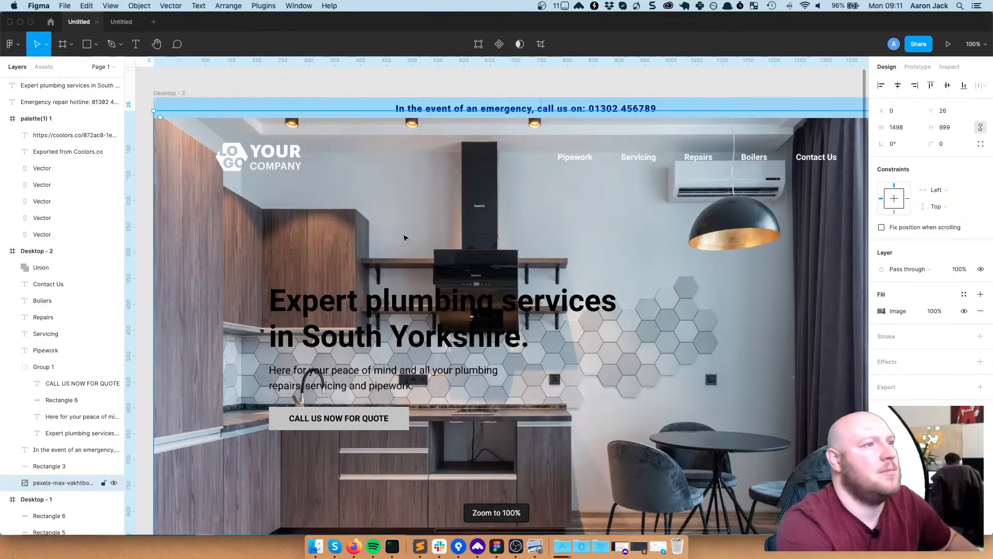
{"action": "left_click_drag", "start_coordinate": [611, 231], "coordinate": [565, 215]}
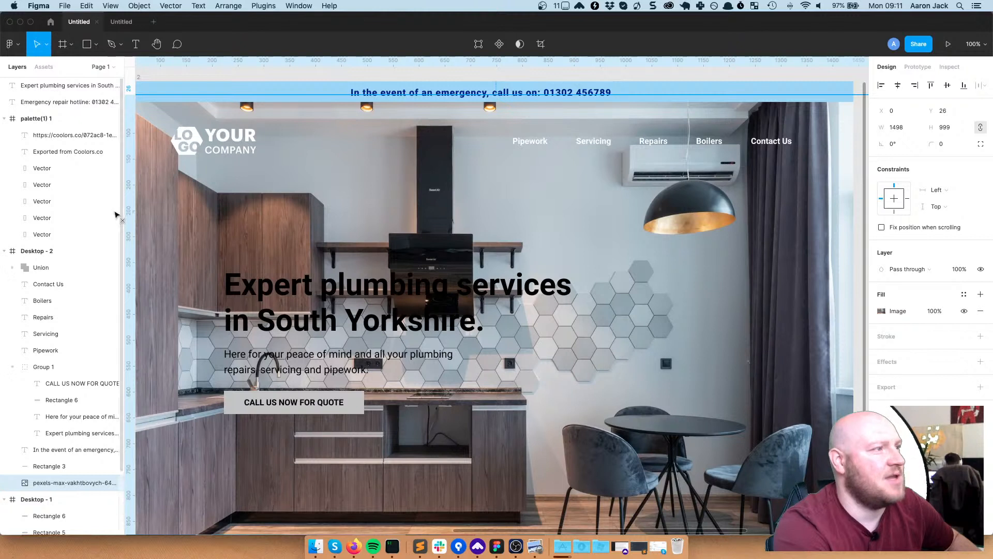
{"action": "key", "text": "Escape"}
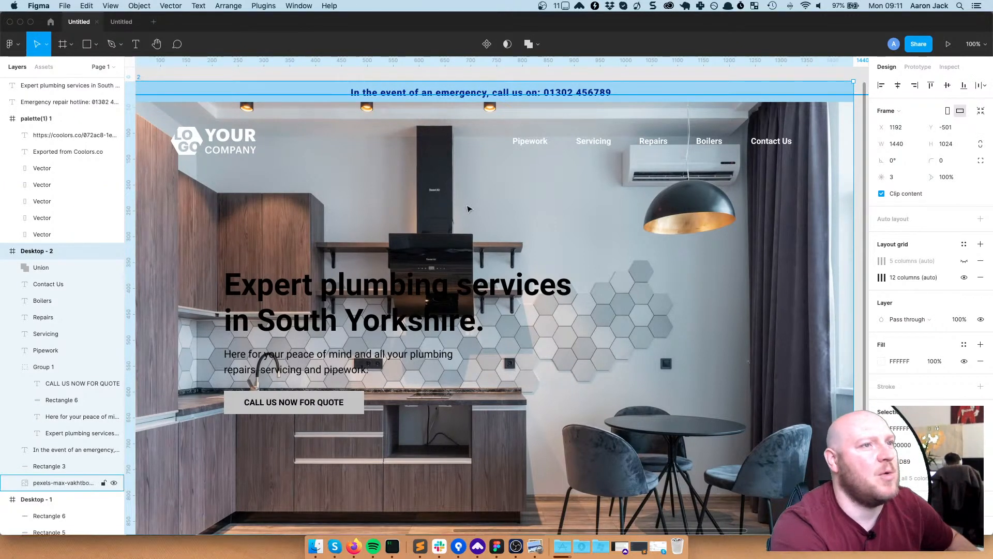
{"action": "scroll", "coordinate": [437, 199], "scroll_direction": "down", "scroll_amount": 1}
{"action": "scroll", "coordinate": [437, 199], "scroll_direction": "left", "scroll_amount": 2}
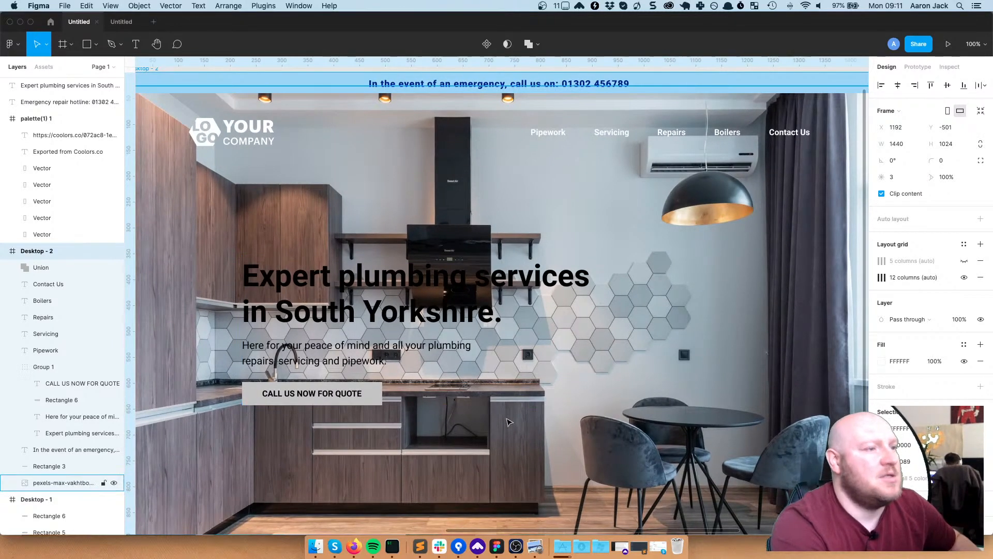
{"action": "left_click", "coordinate": [602, 446]}
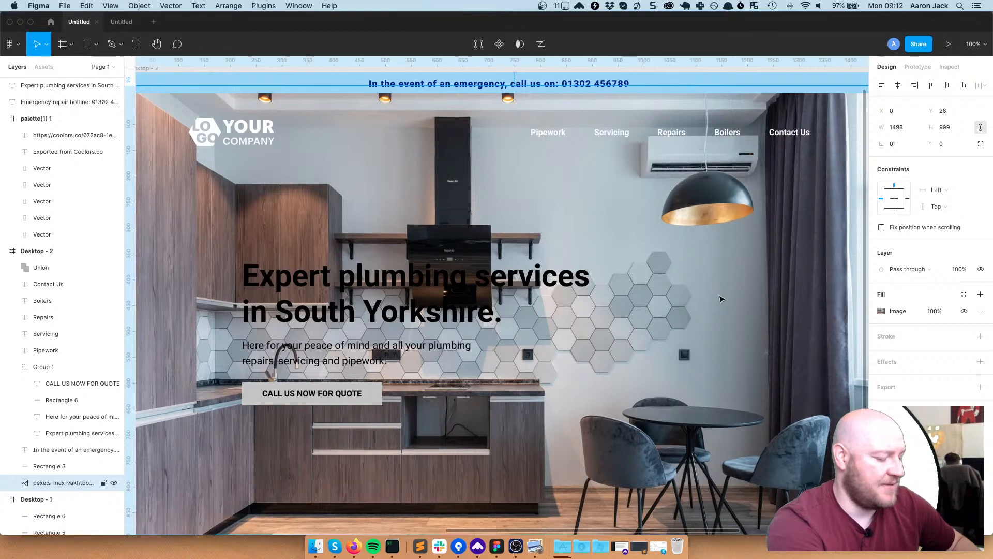
Draw a rectangle over the kitchen photo, undoing an accidental second one
{"action": "key", "text": "r"}
{"action": "left_click_drag", "start_coordinate": [643, 205], "coordinate": [722, 333]}
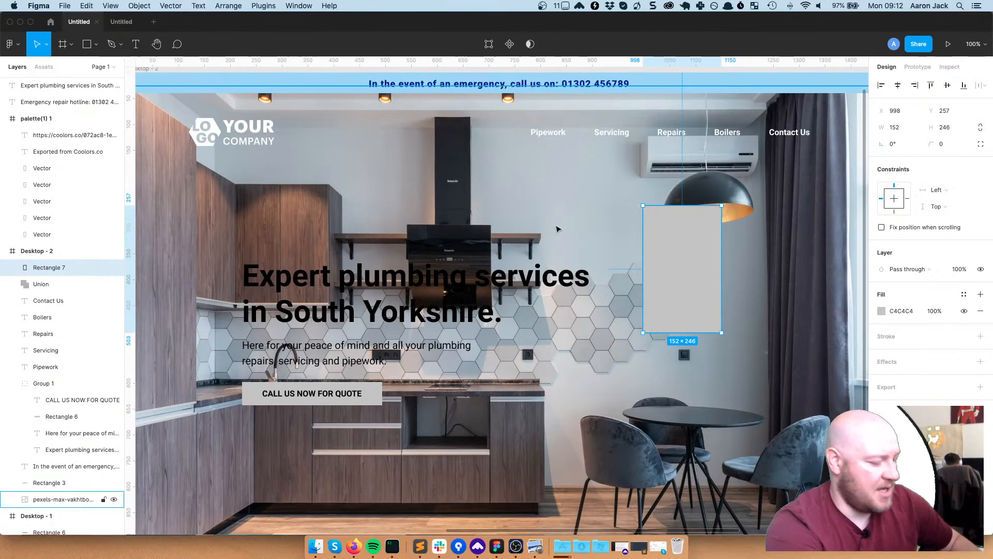
{"action": "key", "text": "r"}
{"action": "left_click_drag", "start_coordinate": [539, 167], "coordinate": [623, 247]}
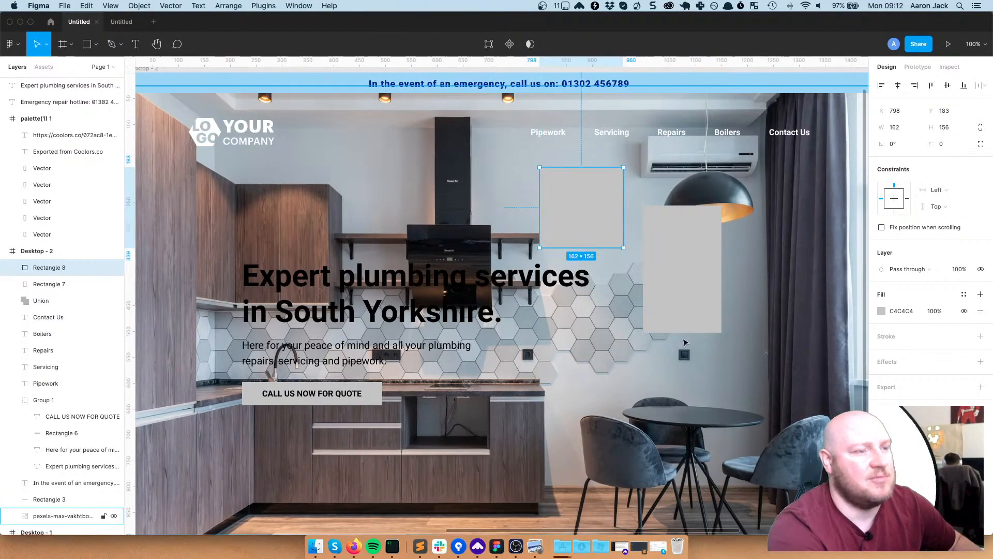
{"action": "key", "text": "super+z"}
Stretch the rectangle to 1440×984 to cover the hero below the banner
{"action": "left_click_drag", "start_coordinate": [646, 264], "coordinate": [274, 93]}
{"action": "scroll", "coordinate": [414, 274], "scroll_direction": "down", "scroll_amount": 3}
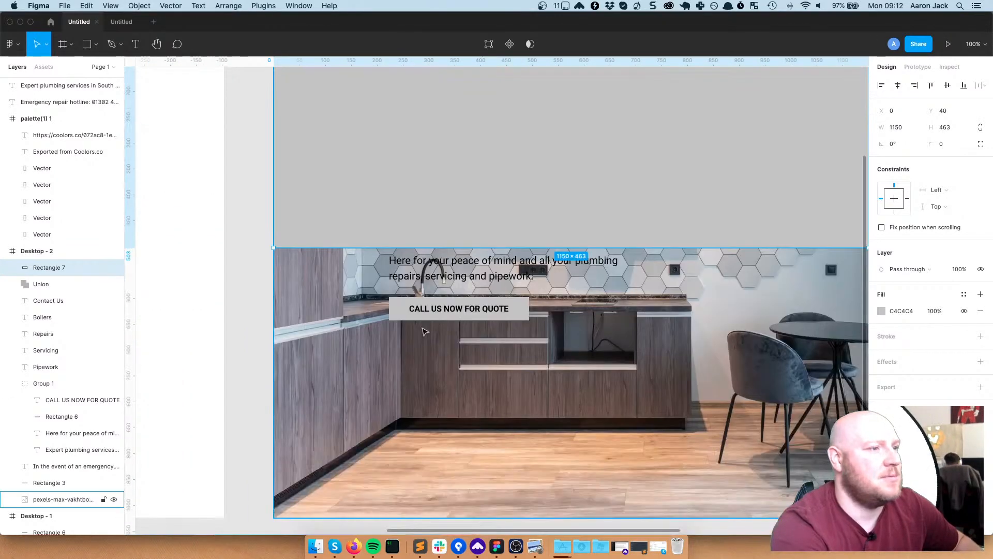
{"action": "left_click_drag", "start_coordinate": [401, 245], "coordinate": [395, 516]}
{"action": "scroll", "coordinate": [619, 435], "scroll_direction": "right", "scroll_amount": 7}
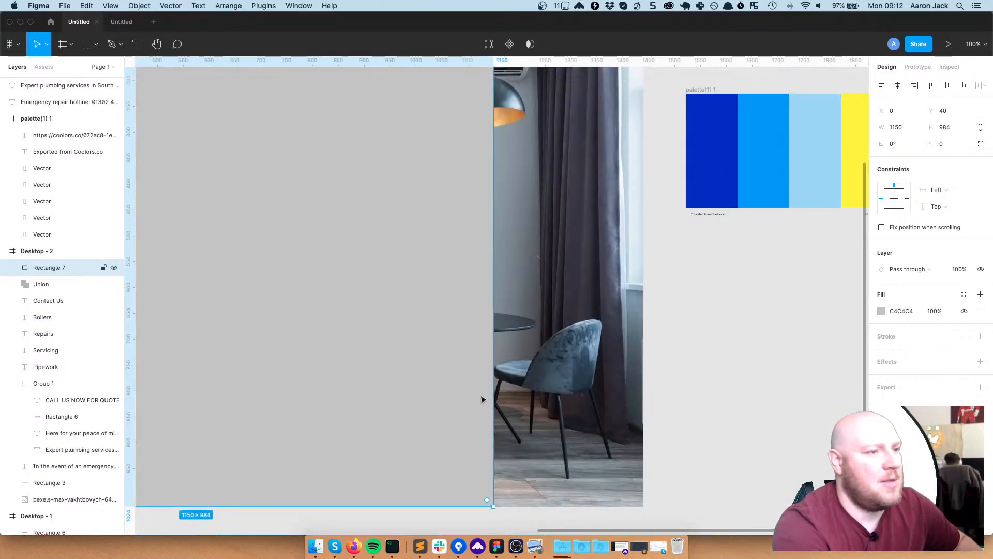
{"action": "left_click_drag", "start_coordinate": [493, 393], "coordinate": [644, 381]}
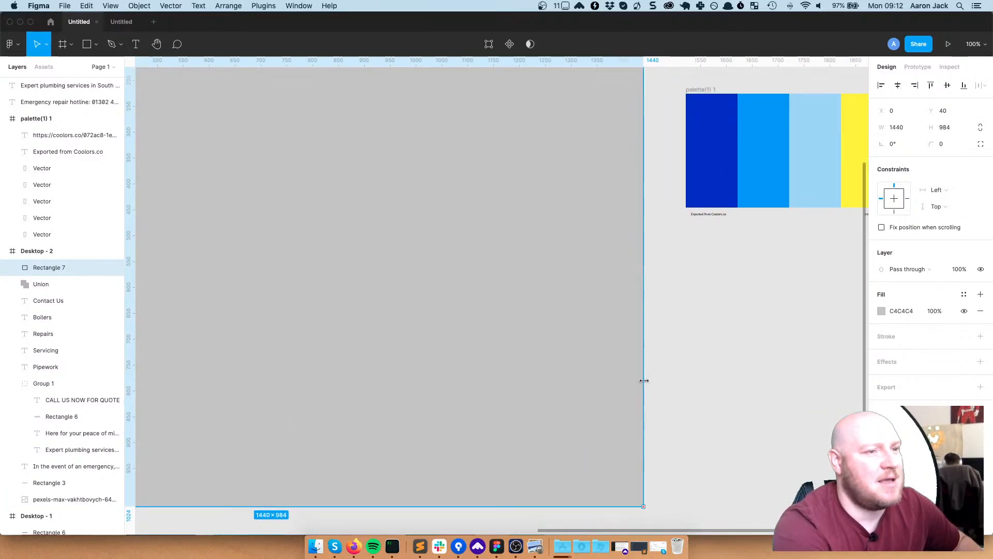
{"action": "scroll", "coordinate": [621, 377], "scroll_direction": "up", "scroll_amount": 10}
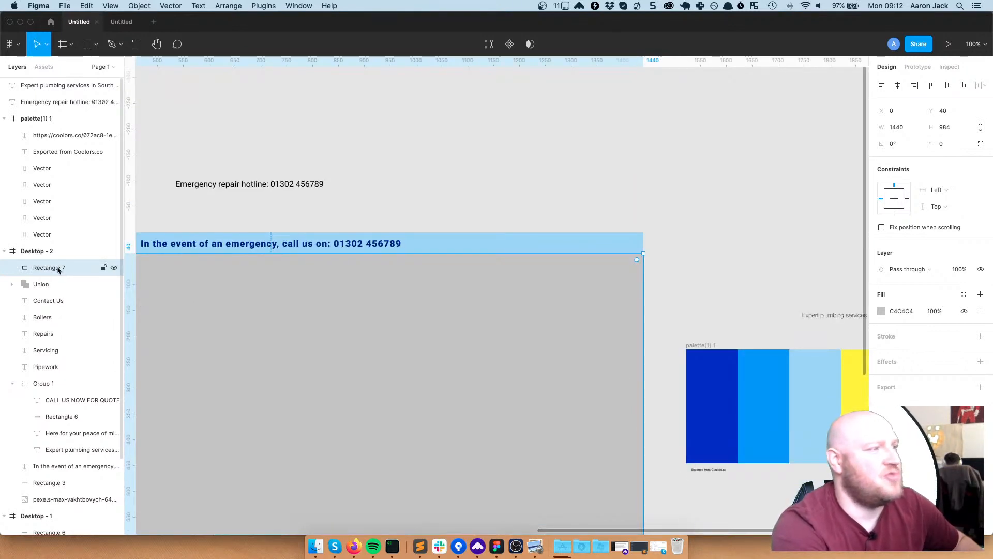
{"action": "left_click", "coordinate": [650, 288]}
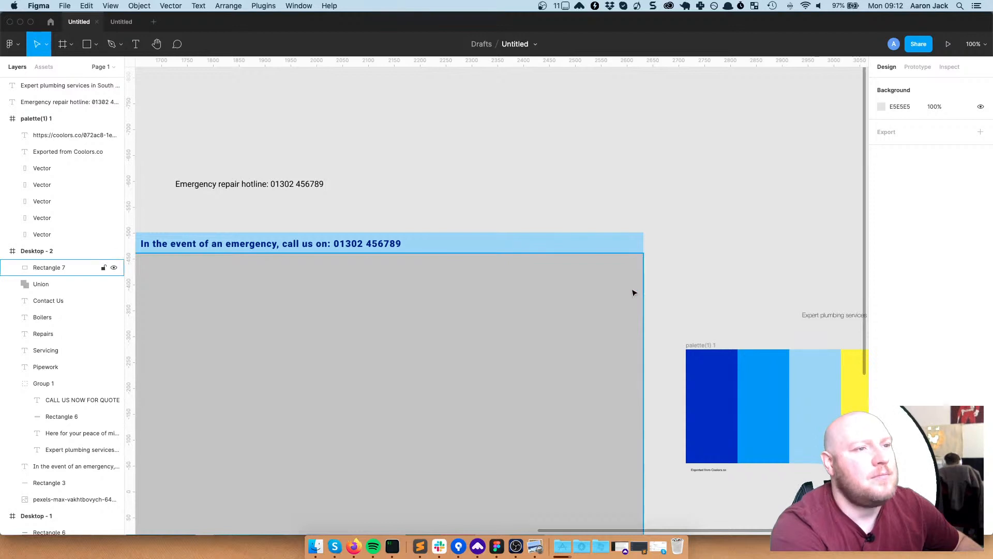
{"action": "left_click", "coordinate": [635, 289]}
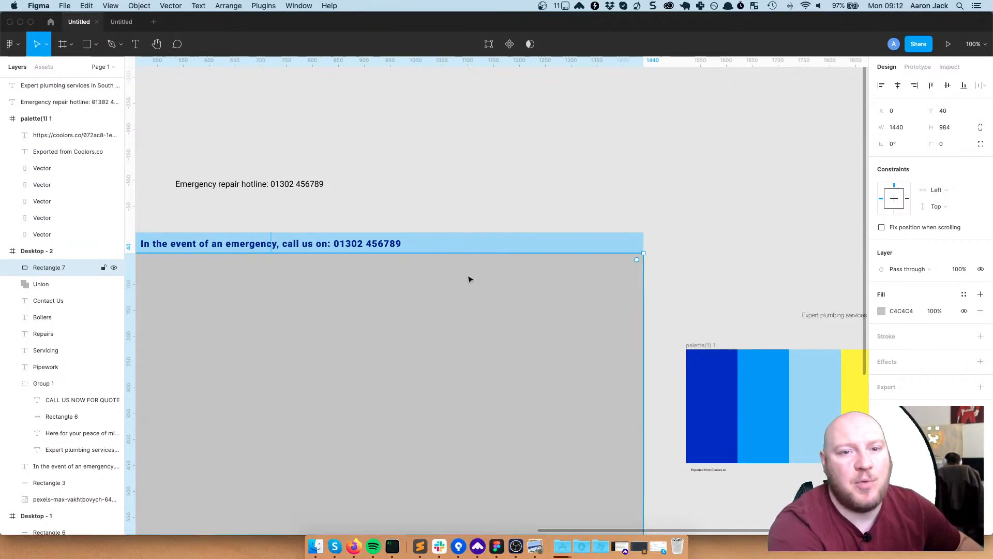
Move Rectangle 7 in the Layers panel to sit just above the pexels kitchen photo
{"action": "left_click_drag", "start_coordinate": [51, 317], "coordinate": [54, 378]}
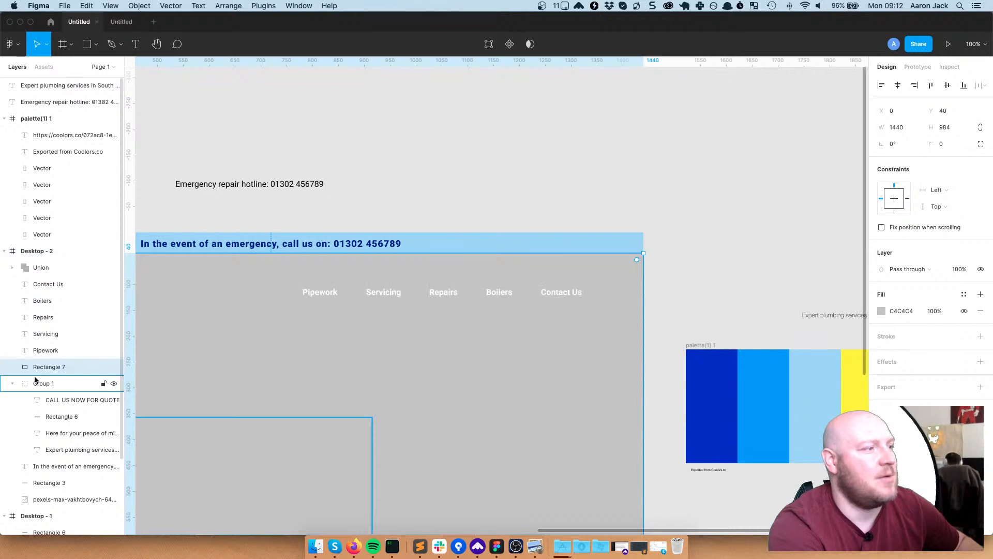
{"action": "left_click", "coordinate": [13, 383]}
{"action": "left_click_drag", "start_coordinate": [229, 359], "coordinate": [439, 251]}
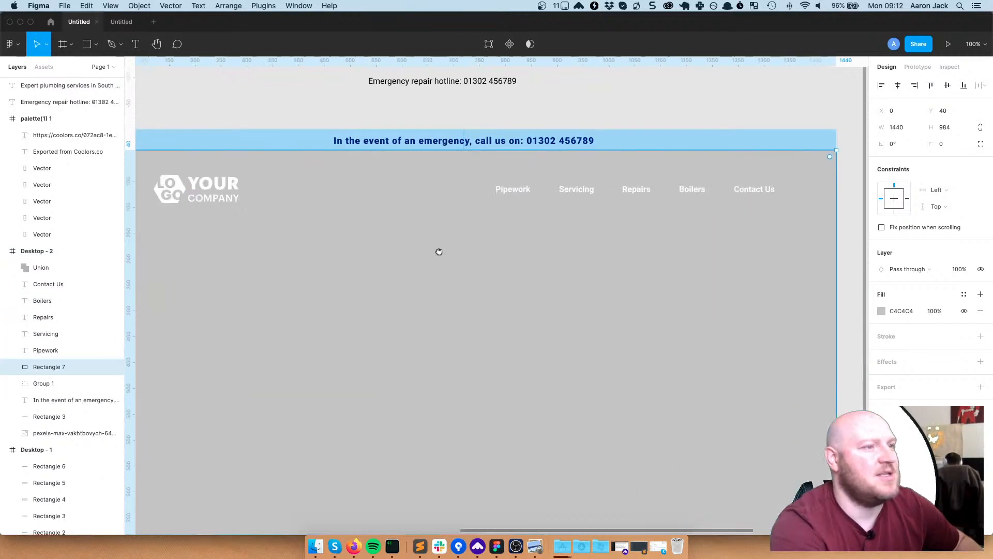
{"action": "left_click_drag", "start_coordinate": [52, 369], "coordinate": [61, 420]}
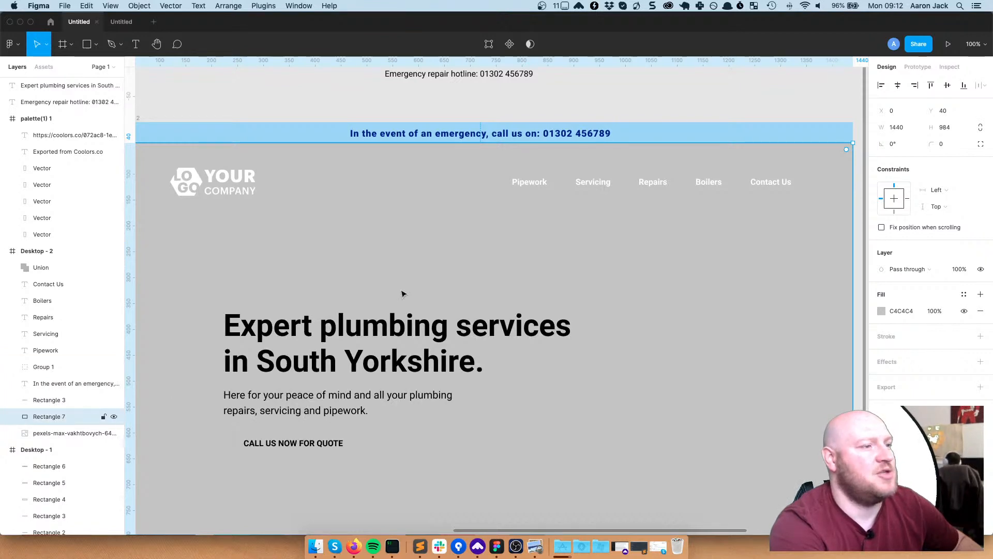
{"action": "scroll", "coordinate": [398, 295], "scroll_direction": "down", "scroll_amount": 2}
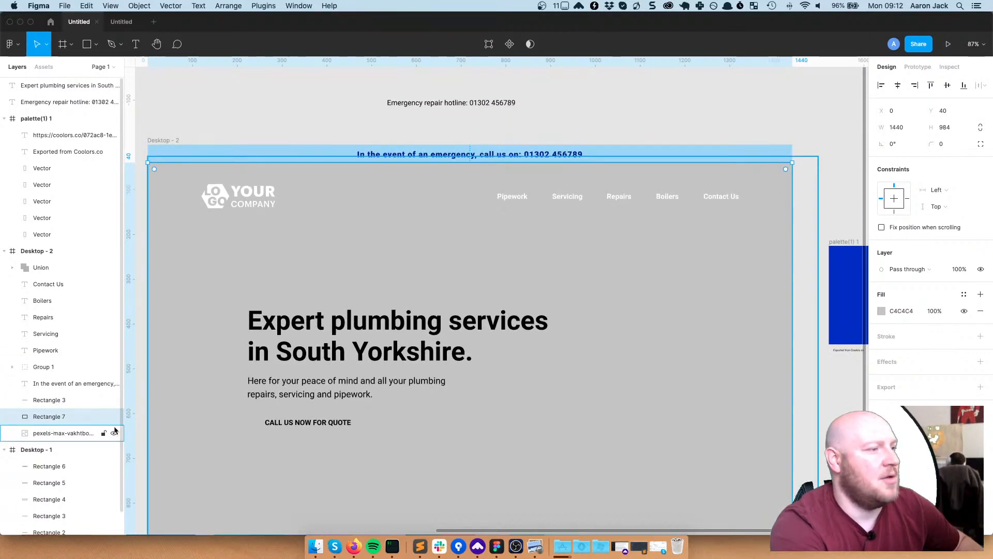
{"action": "left_click", "coordinate": [262, 425]}
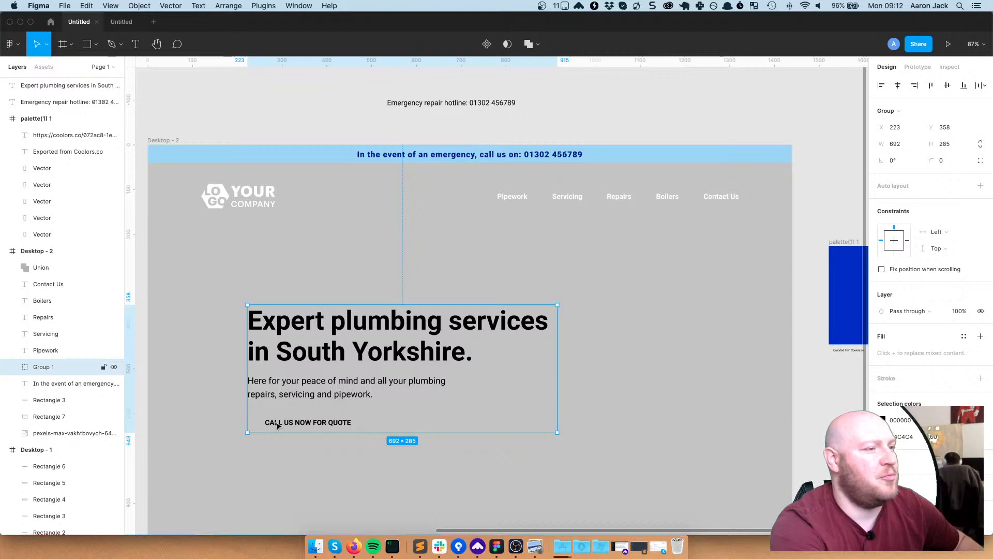
{"action": "double_click", "coordinate": [260, 423]}
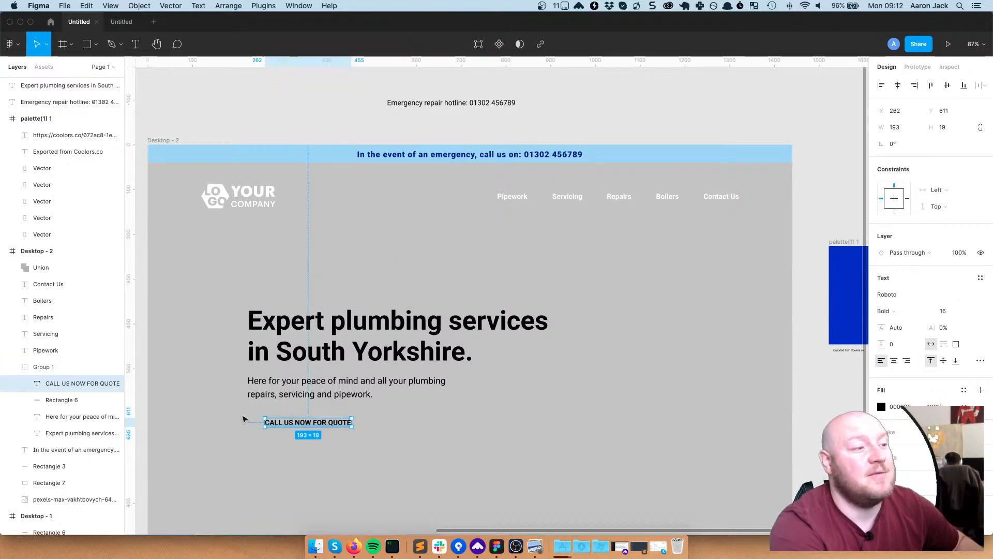
{"action": "key", "text": "Escape"}
{"action": "left_click", "coordinate": [215, 404]}
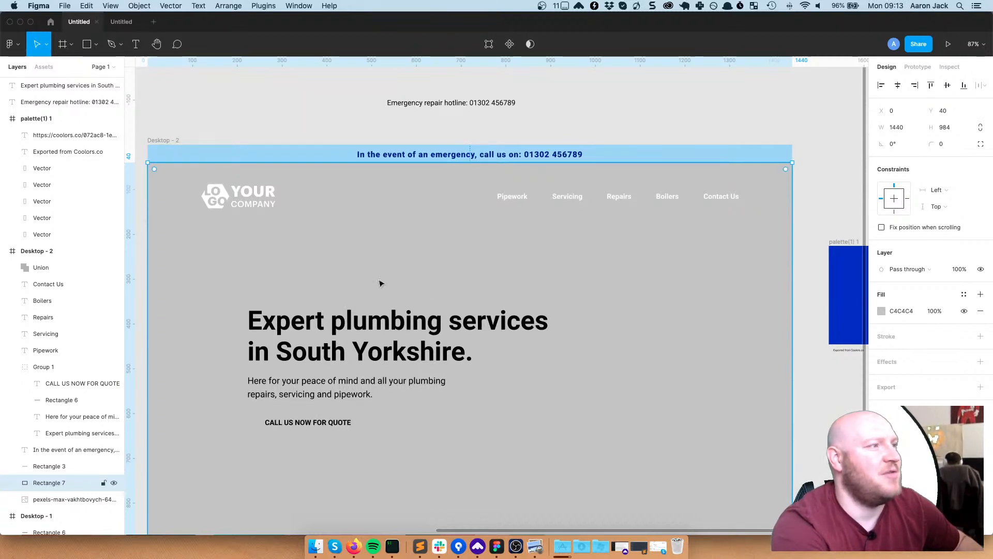
{"action": "scroll", "coordinate": [659, 290], "scroll_direction": "right", "scroll_amount": 1}
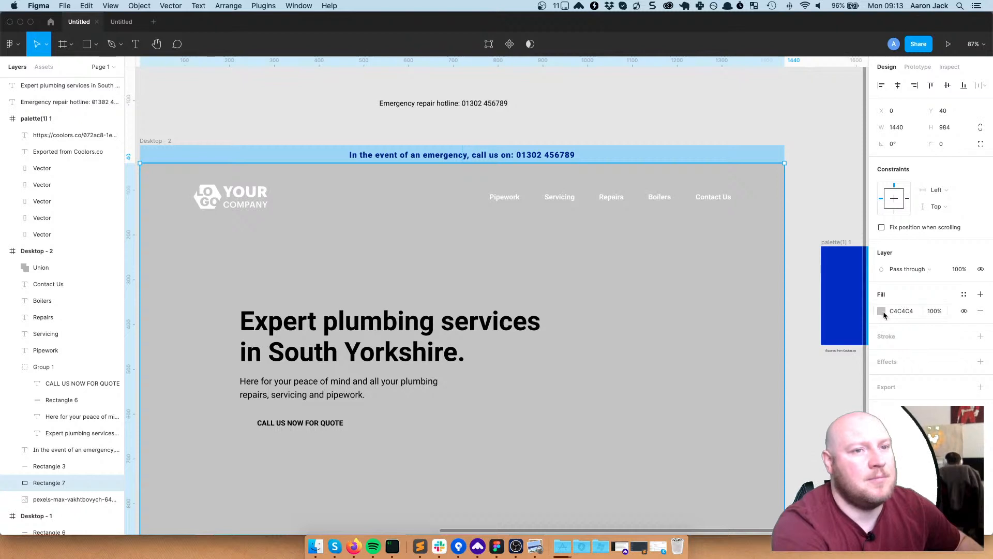
Change the grey rectangle's fill to black 000000 and lower its opacity
{"action": "left_click", "coordinate": [881, 311]}
{"action": "left_click_drag", "start_coordinate": [806, 330], "coordinate": [716, 432]}
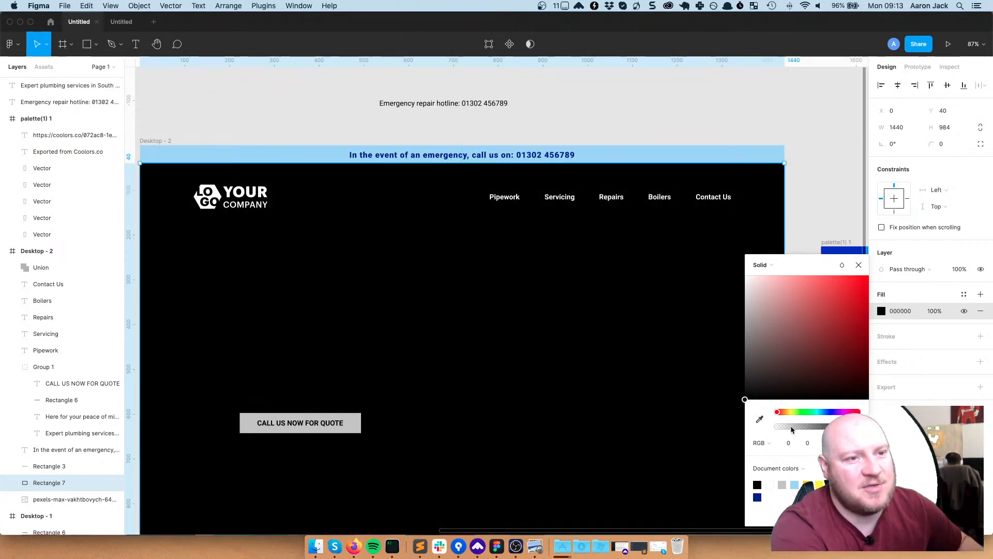
{"action": "left_click_drag", "start_coordinate": [791, 427], "coordinate": [804, 428]}
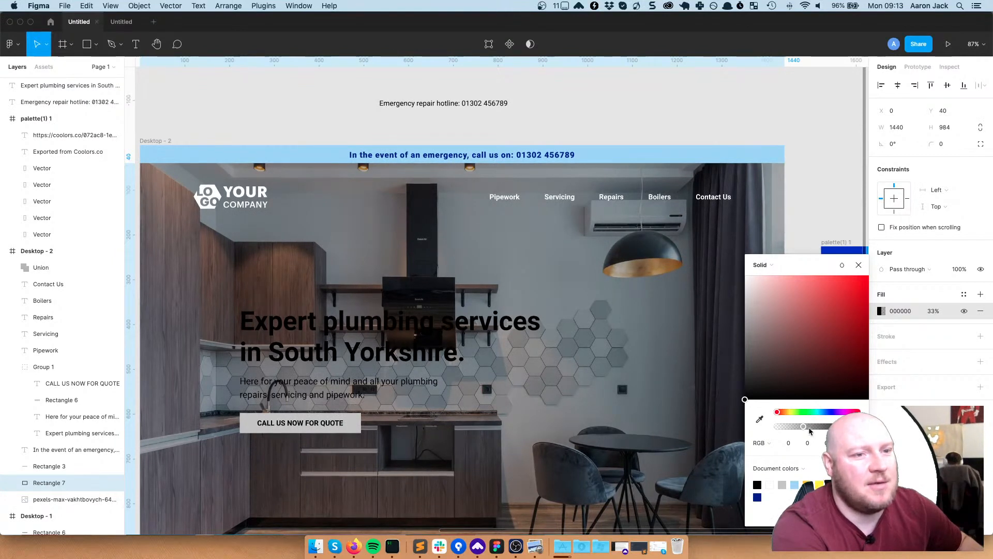
{"action": "left_click_drag", "start_coordinate": [411, 266], "coordinate": [439, 197]}
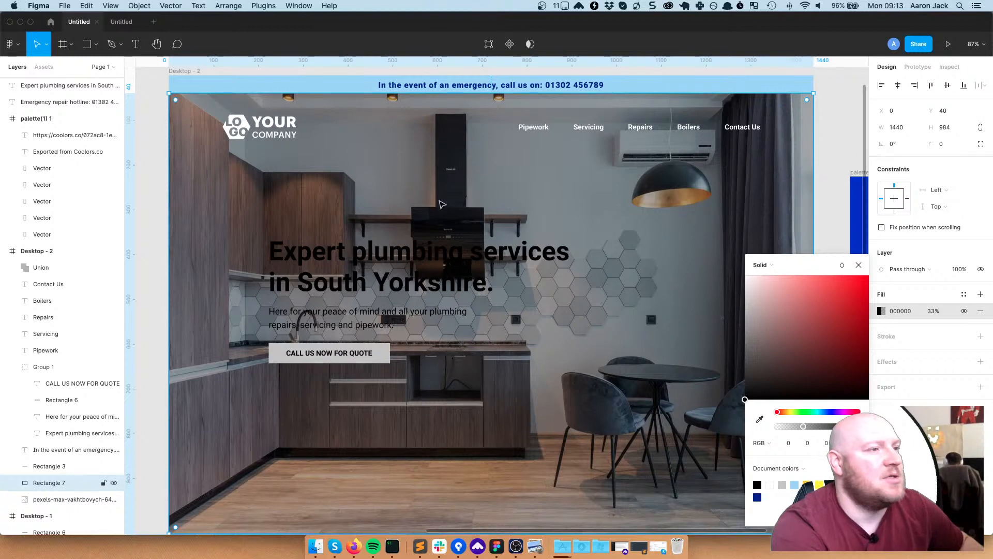
Toggle the overlay's visibility on and off to compare with the bare photo
{"action": "left_click", "coordinate": [113, 482]}
{"action": "left_click", "coordinate": [114, 483]}
{"action": "left_click", "coordinate": [114, 483]}
{"action": "left_click", "coordinate": [114, 482]}
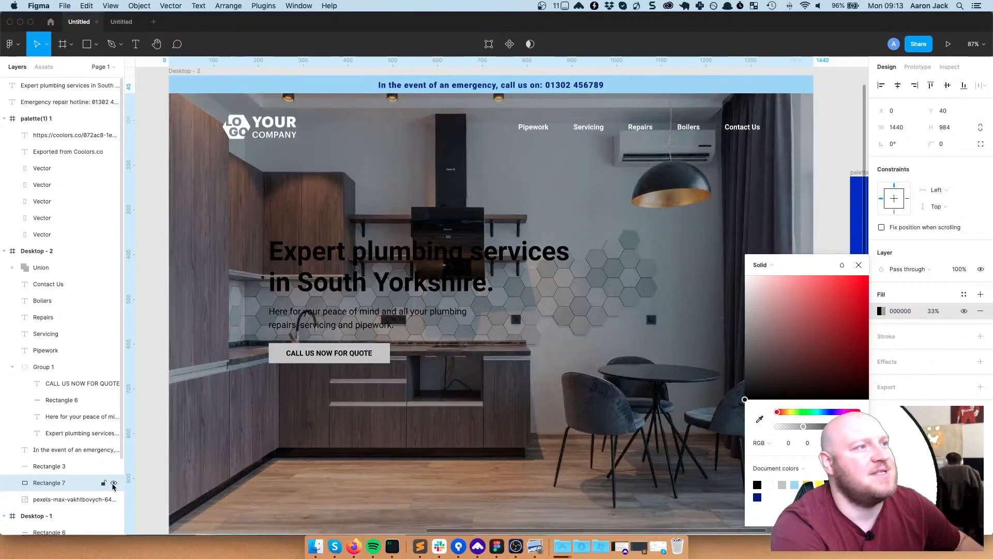
{"action": "left_click", "coordinate": [113, 482]}
{"action": "left_click", "coordinate": [114, 483]}
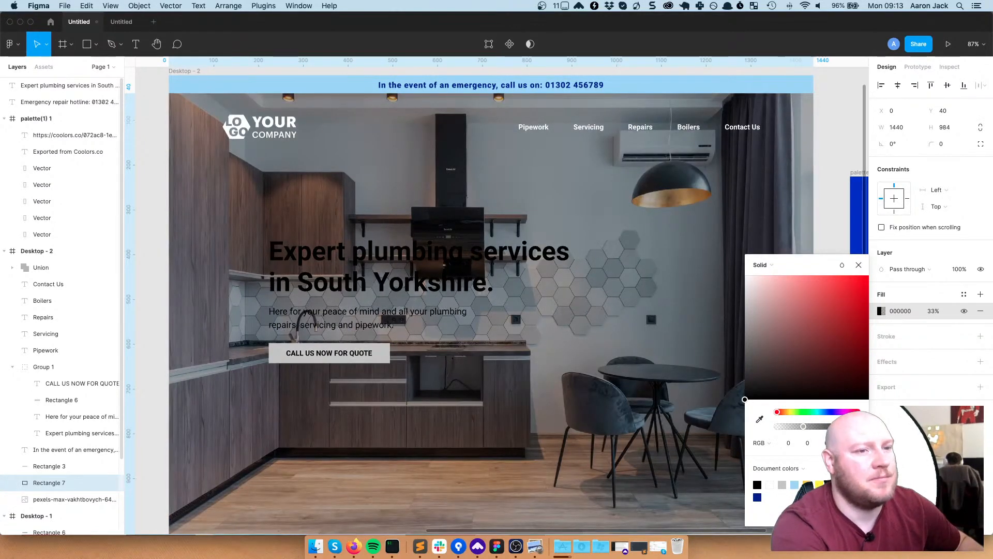
Set the black overlay's opacity to exactly 35%
{"action": "left_click_drag", "start_coordinate": [803, 427], "coordinate": [806, 426]}
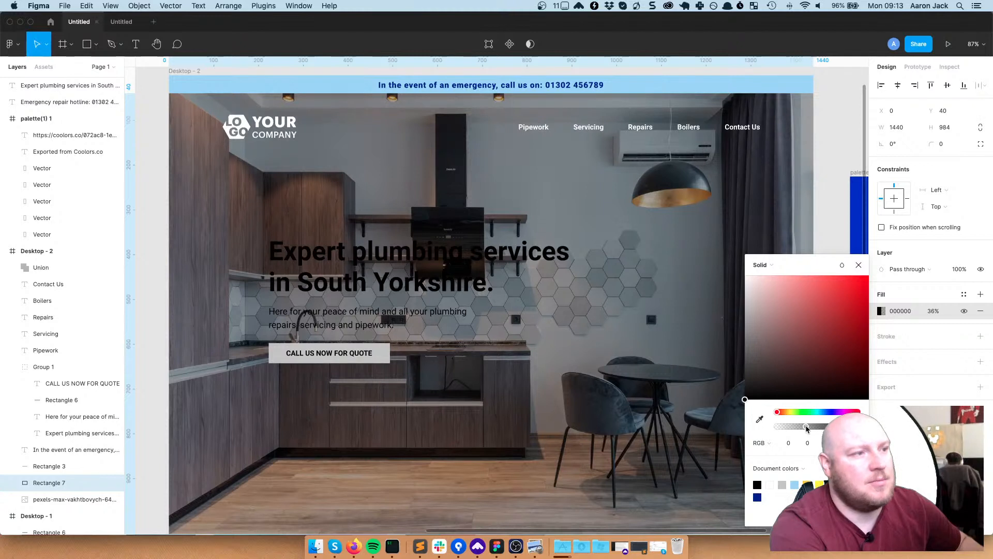
{"action": "left_click", "coordinate": [788, 442]}
{"action": "type", "text": "35"}
{"action": "key", "text": "Return"}
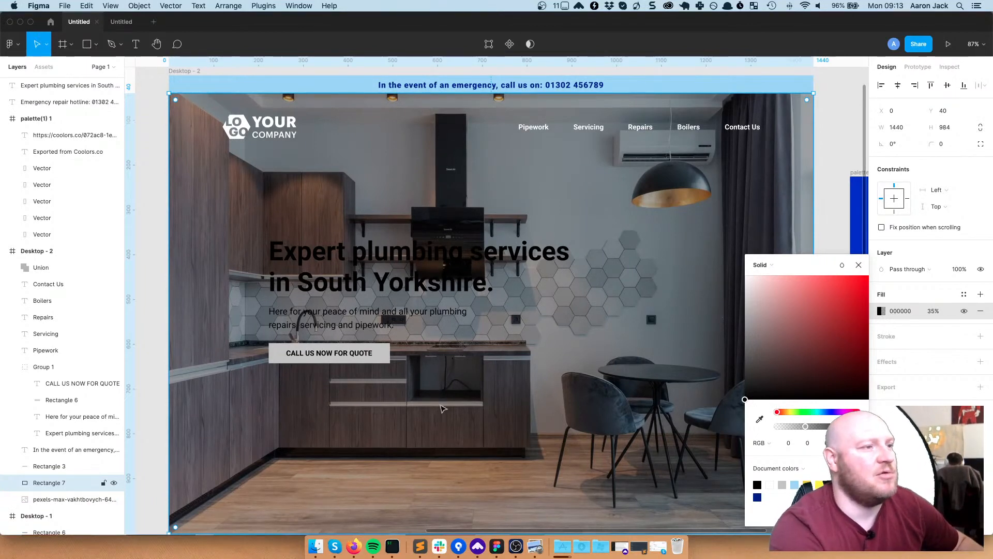
Try several palette swatches on the headline, settling on white
{"action": "double_click", "coordinate": [425, 284]}
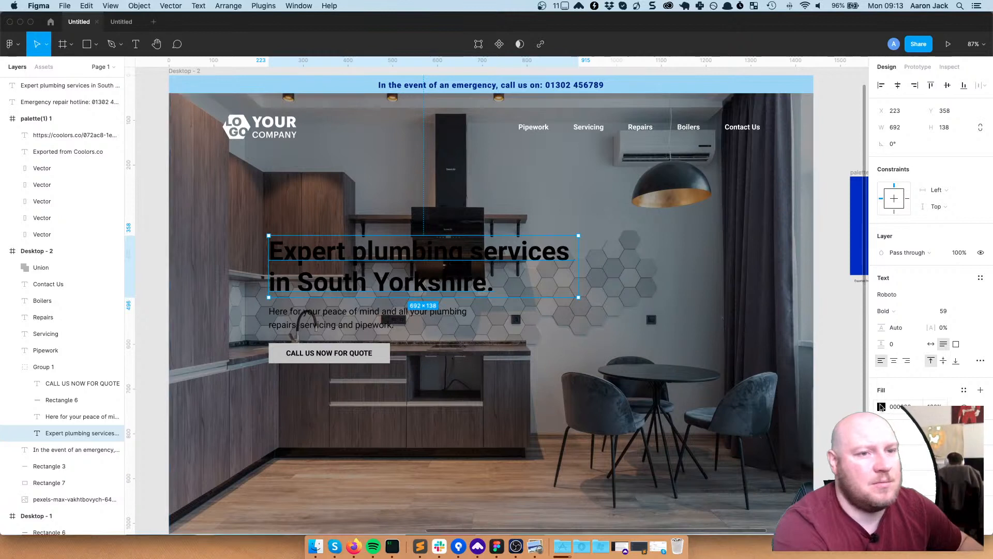
{"action": "left_click", "coordinate": [881, 406]}
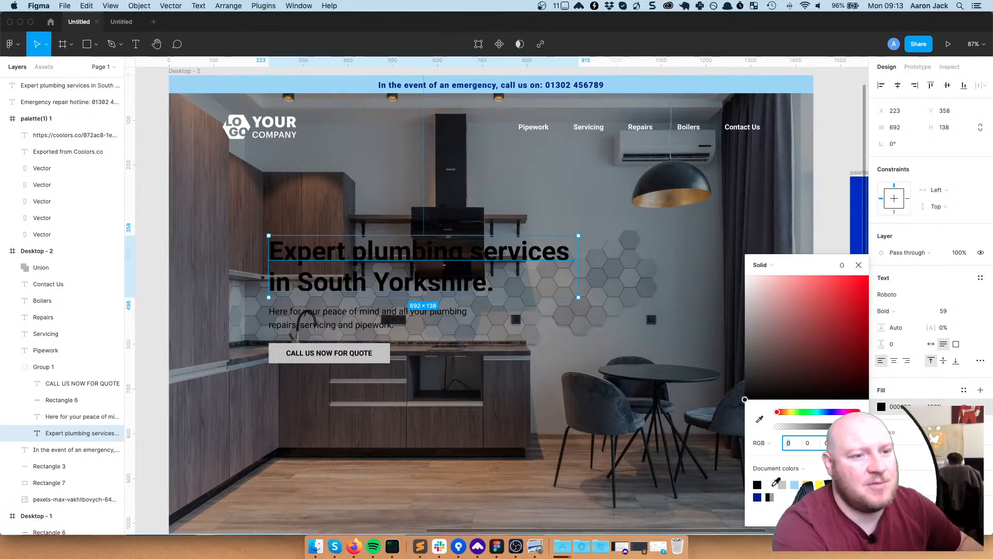
{"action": "left_click", "coordinate": [795, 484]}
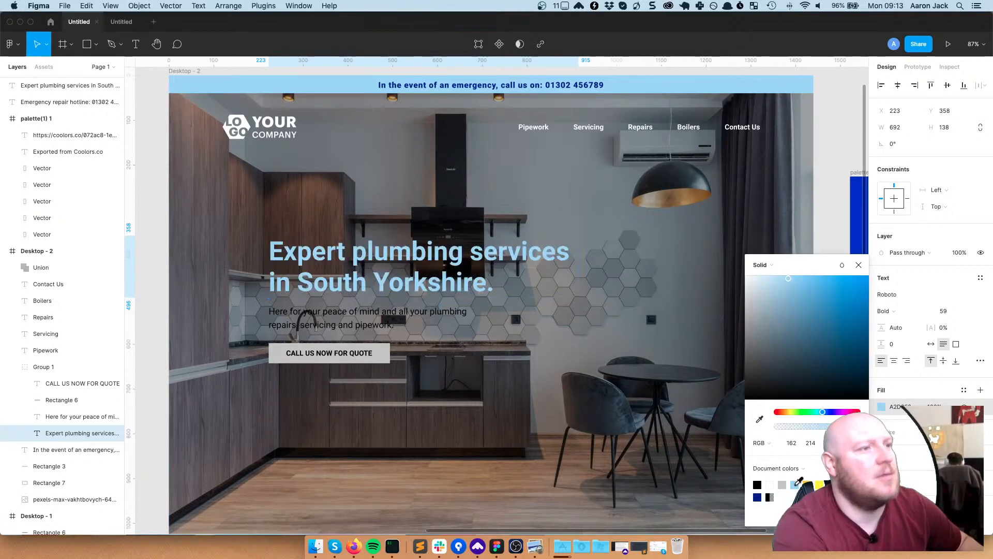
{"action": "left_click", "coordinate": [817, 483]}
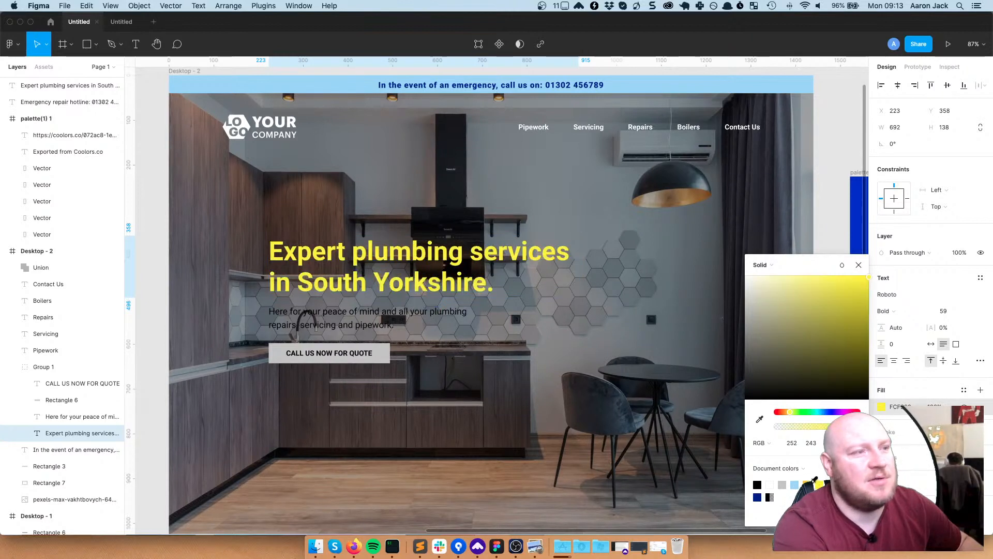
{"action": "left_click", "coordinate": [808, 484]}
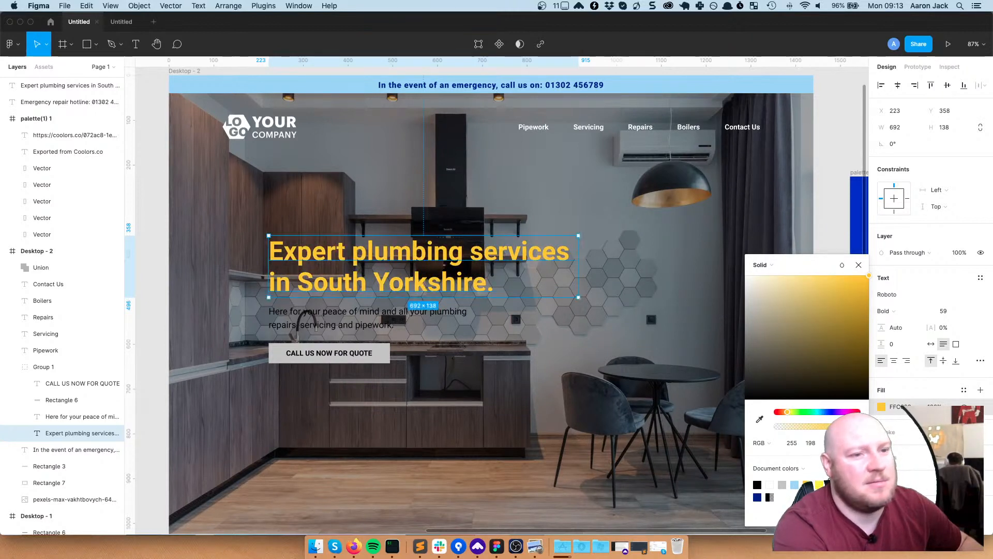
{"action": "left_click", "coordinate": [832, 484]}
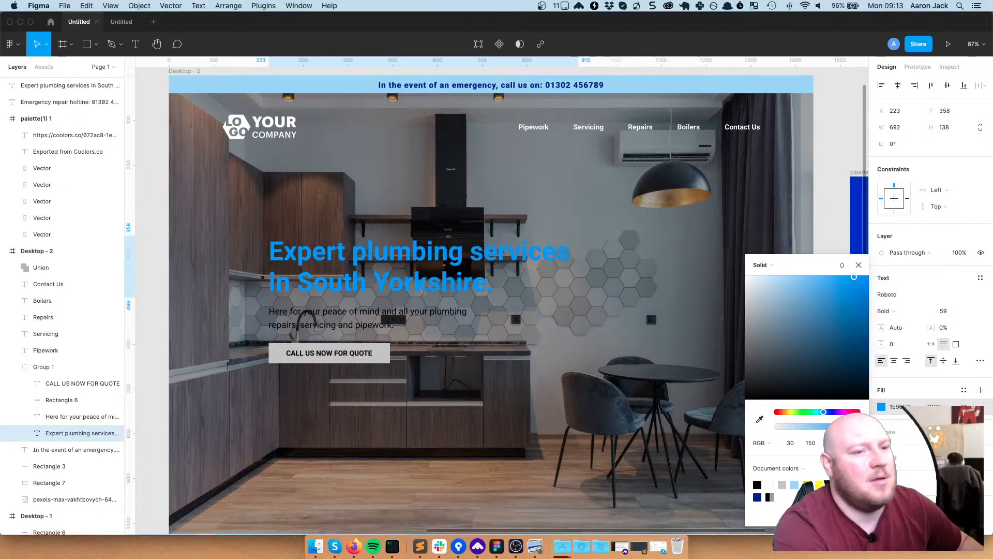
{"action": "left_click", "coordinate": [844, 485]}
{"action": "left_click", "coordinate": [771, 484]}
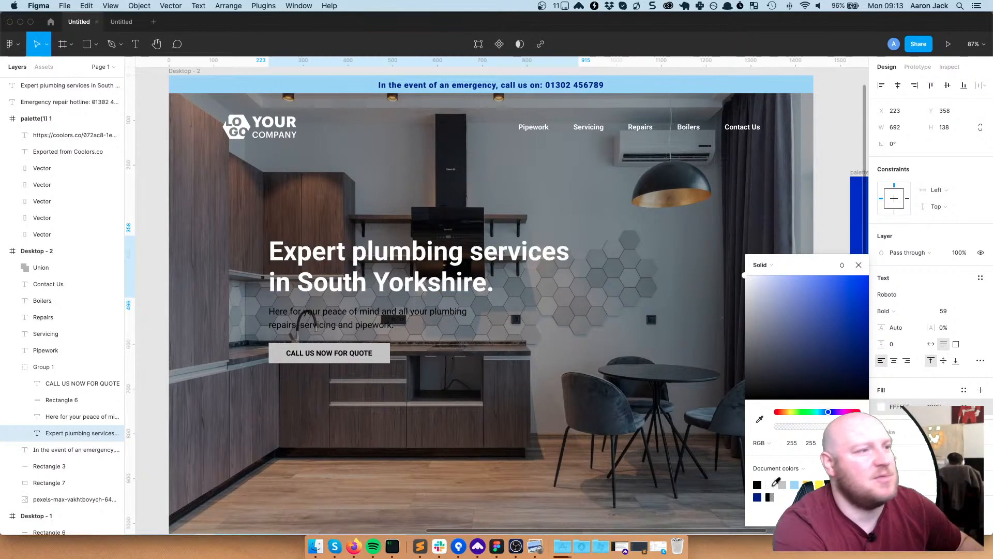
{"action": "left_click", "coordinate": [379, 322]}
Make the subtext paragraph white
{"action": "double_click", "coordinate": [379, 323]}
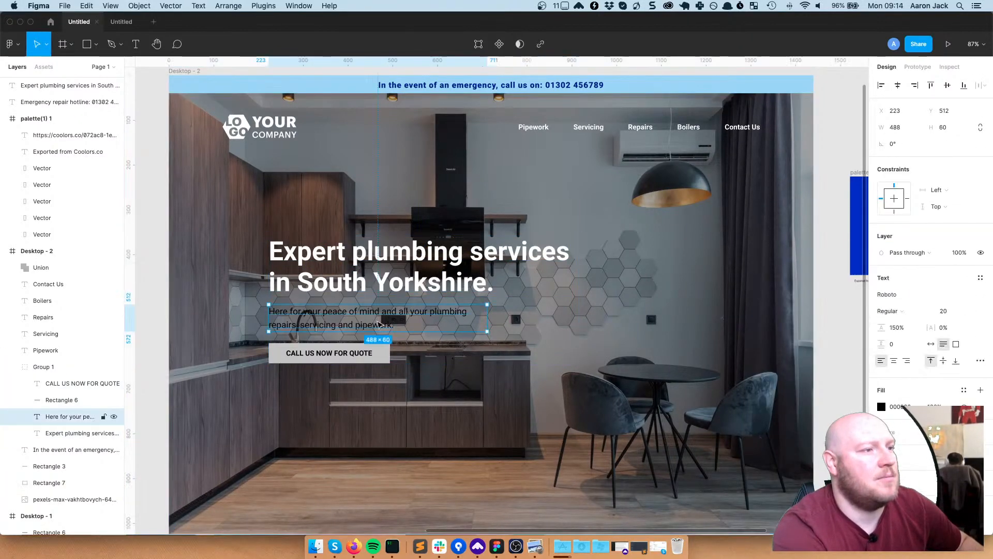
{"action": "left_click", "coordinate": [882, 407]}
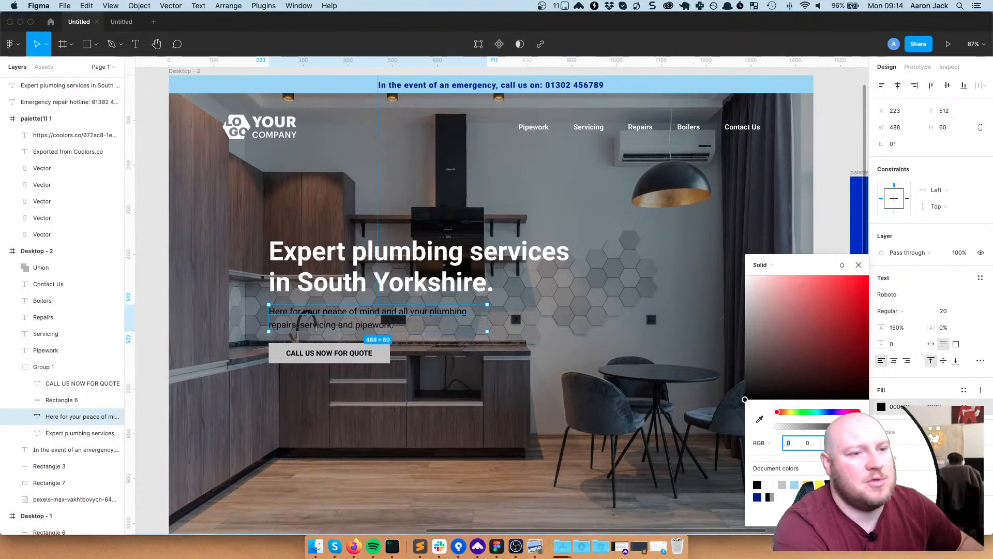
{"action": "left_click", "coordinate": [772, 484]}
{"action": "left_click", "coordinate": [383, 359]}
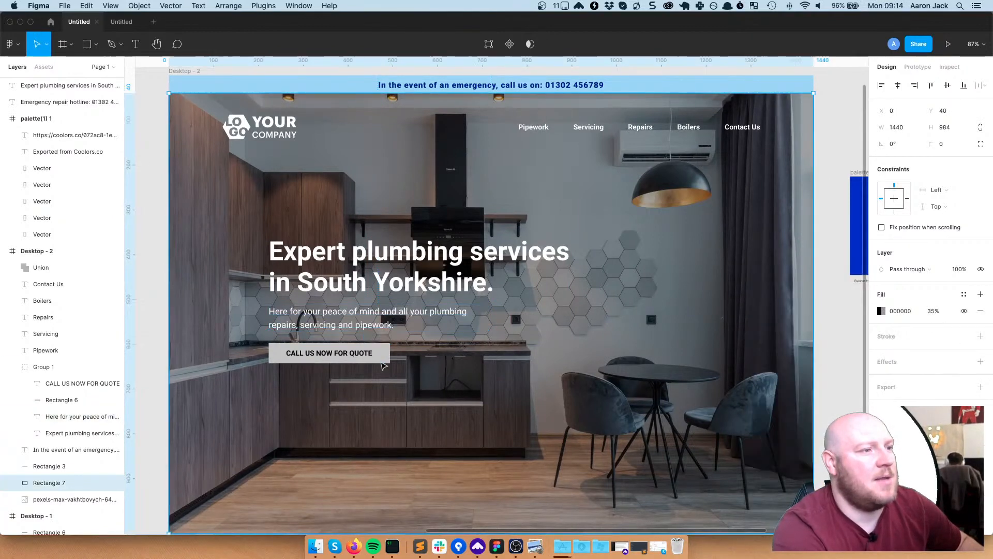
Make the CALL US NOW FOR QUOTE label text white
{"action": "double_click", "coordinate": [384, 360]}
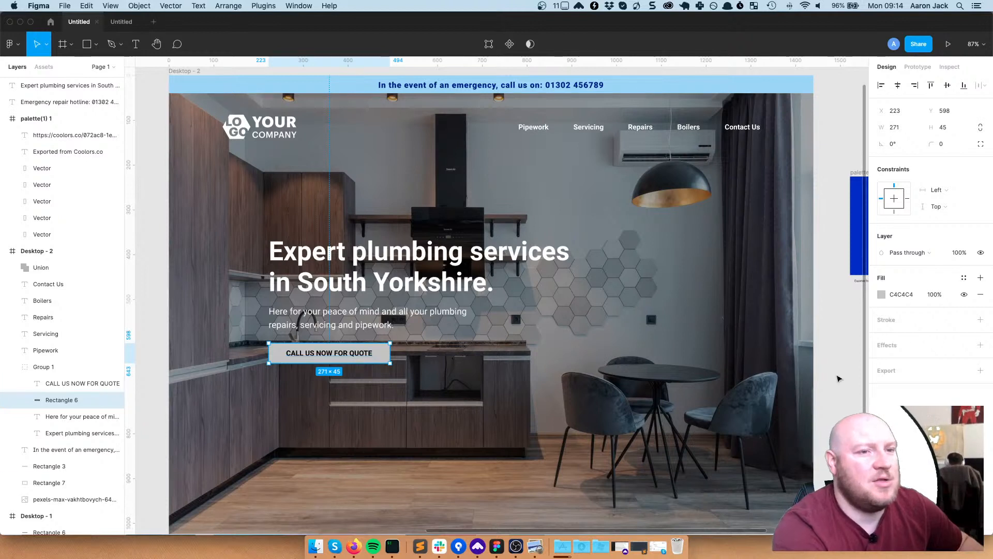
{"action": "left_click", "coordinate": [359, 353]}
{"action": "left_click", "coordinate": [881, 407]}
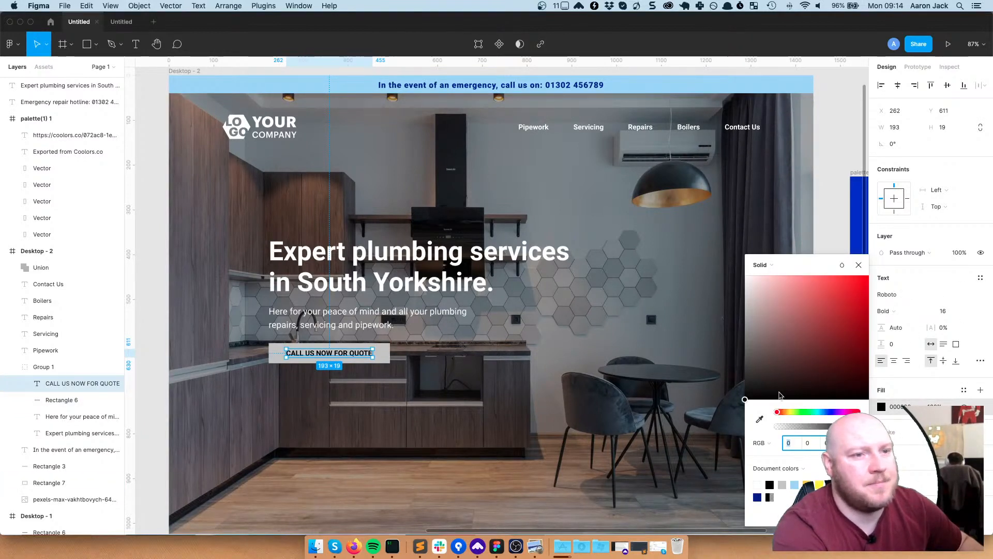
{"action": "left_click", "coordinate": [760, 485]}
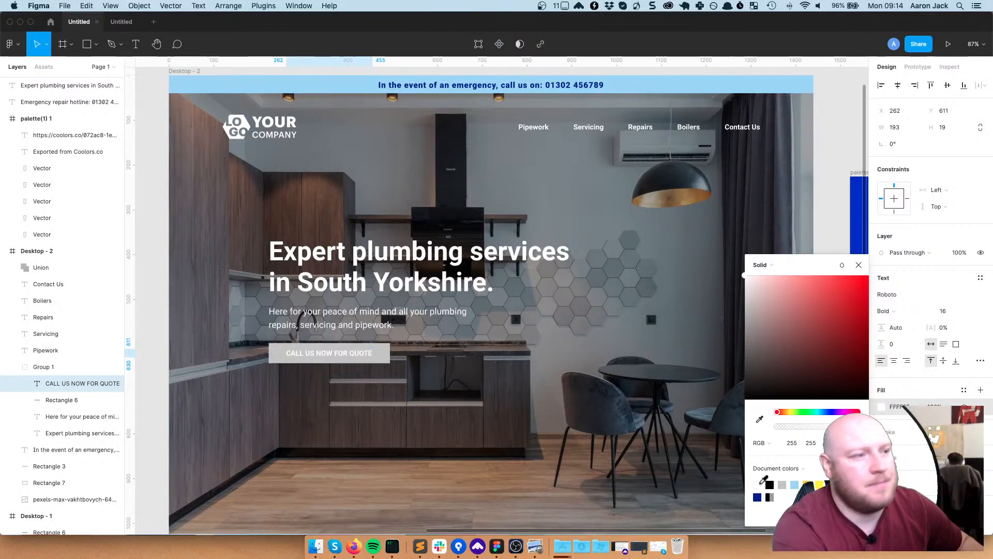
Try palette swatches on the button background, ending on blue 1E96FC
{"action": "left_click", "coordinate": [385, 357]}
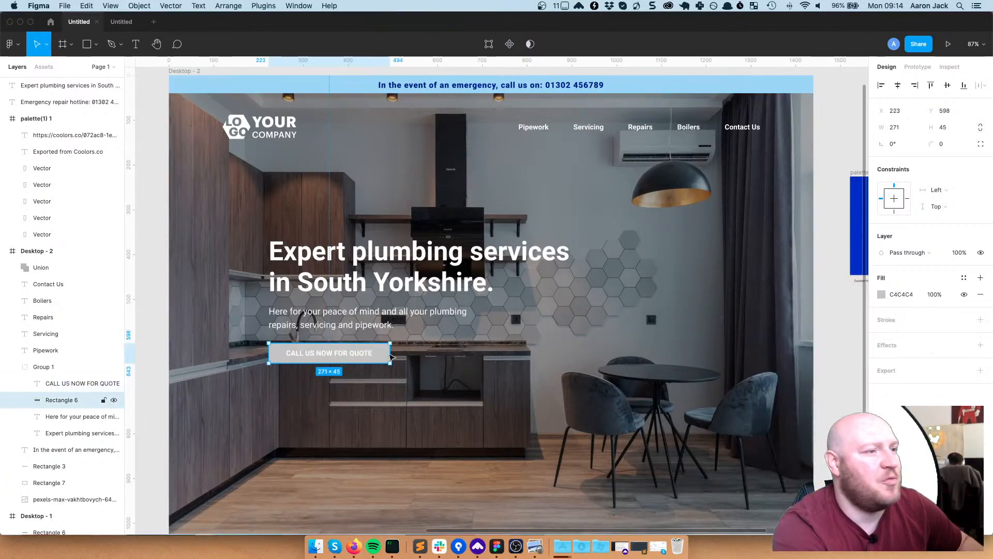
{"action": "left_click", "coordinate": [882, 294]}
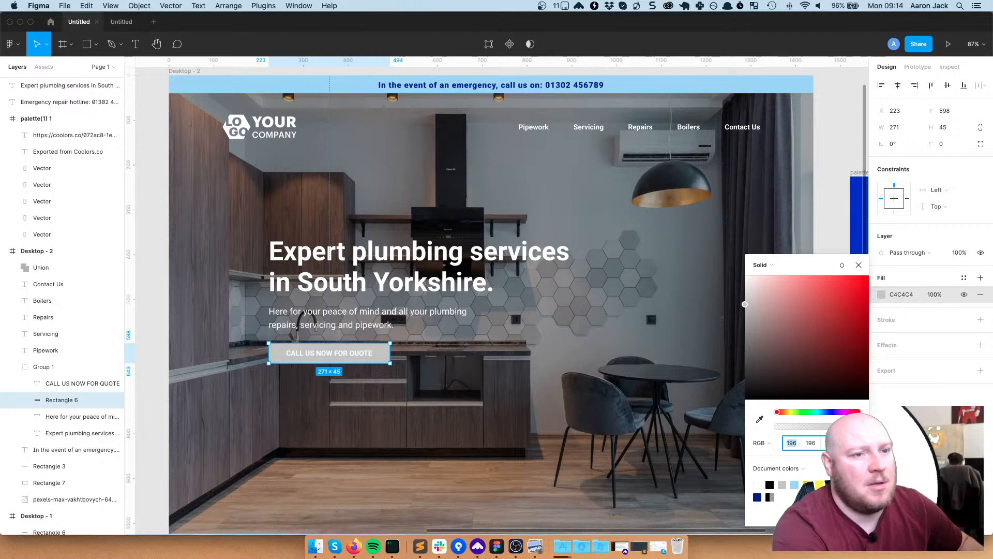
{"action": "left_click", "coordinate": [819, 483]}
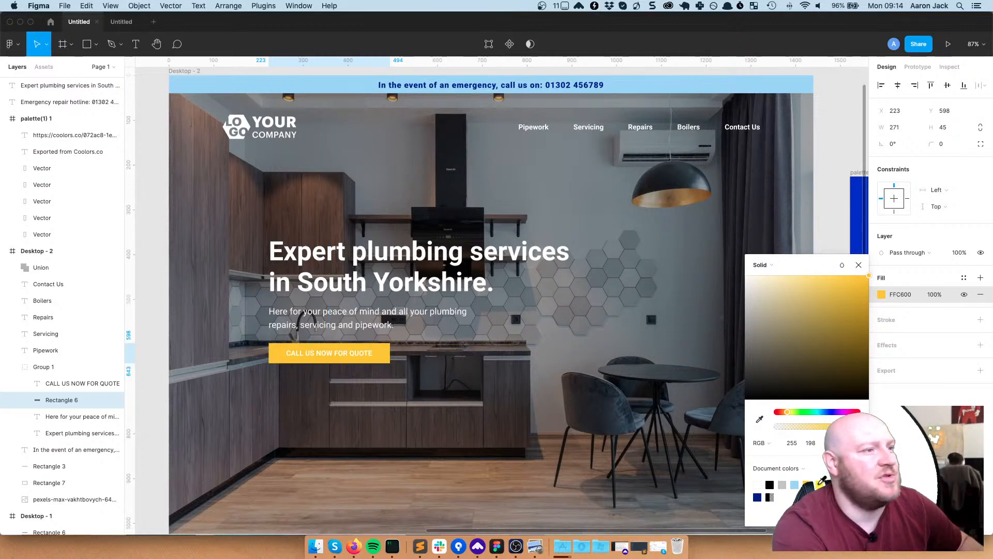
{"action": "left_click", "coordinate": [818, 483]}
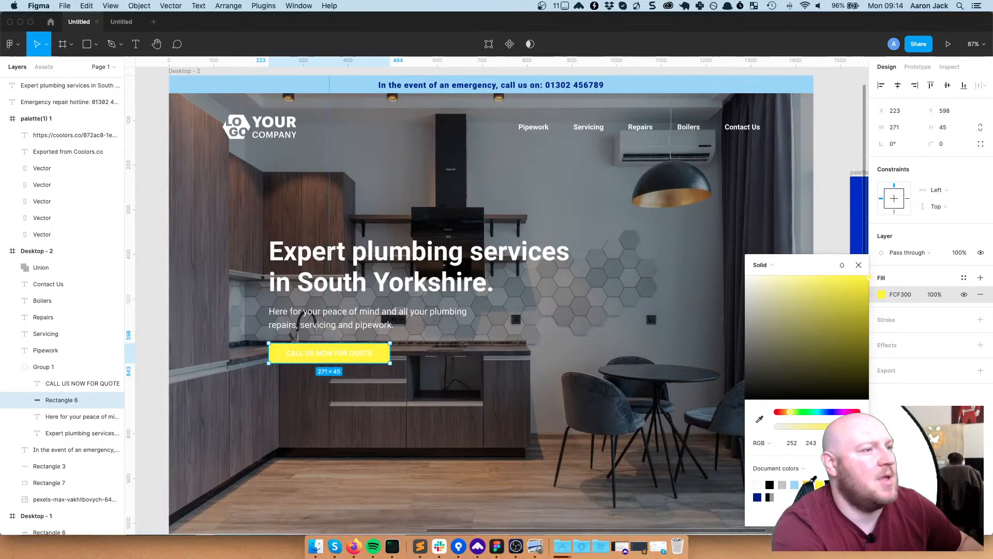
{"action": "left_click", "coordinate": [808, 482]}
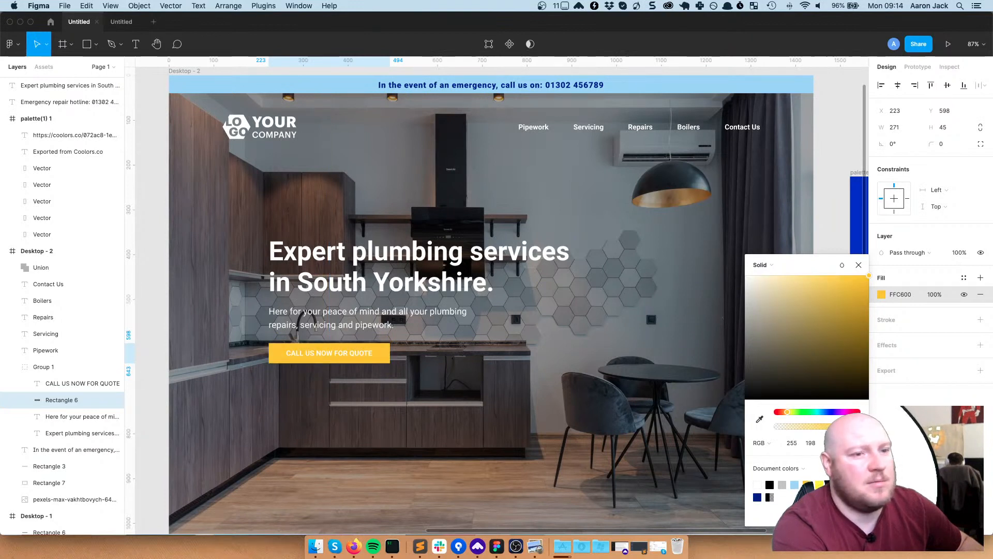
{"action": "left_click", "coordinate": [832, 484]}
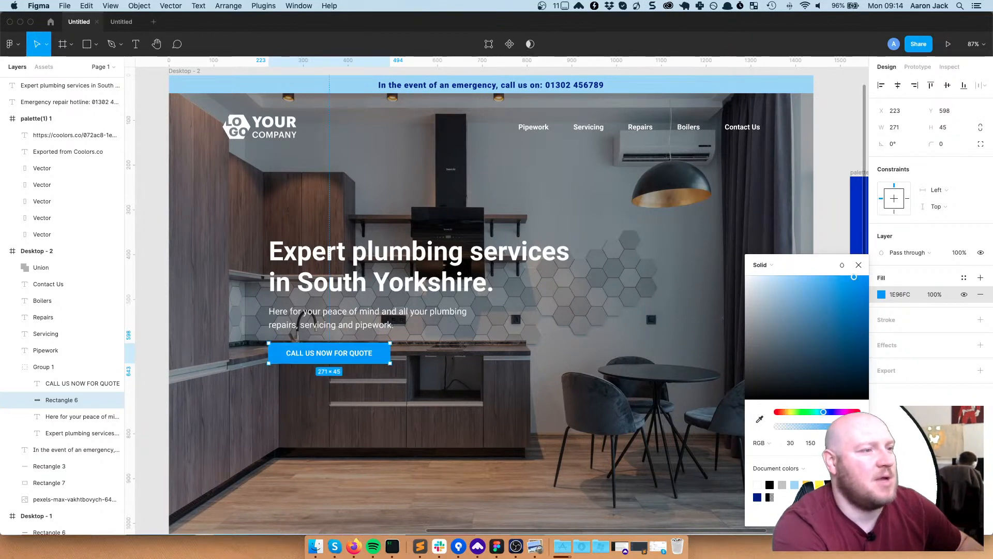
{"action": "left_click", "coordinate": [796, 484]}
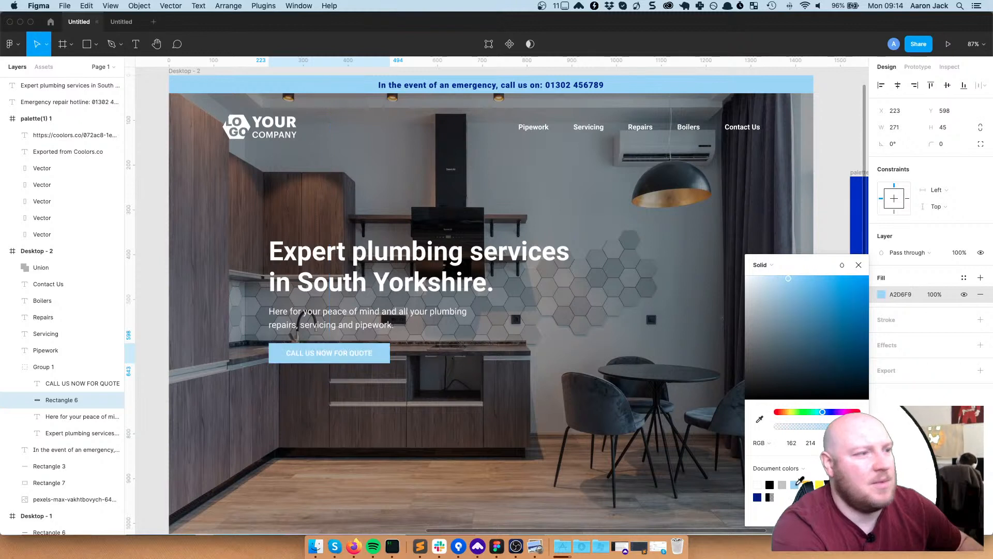
{"action": "left_click", "coordinate": [757, 497]}
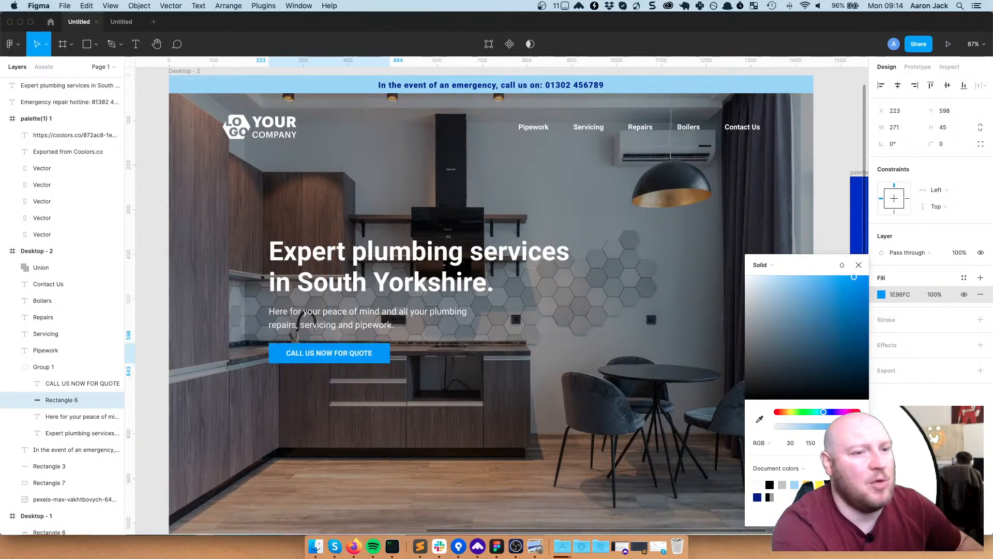
{"action": "left_click", "coordinate": [758, 496]}
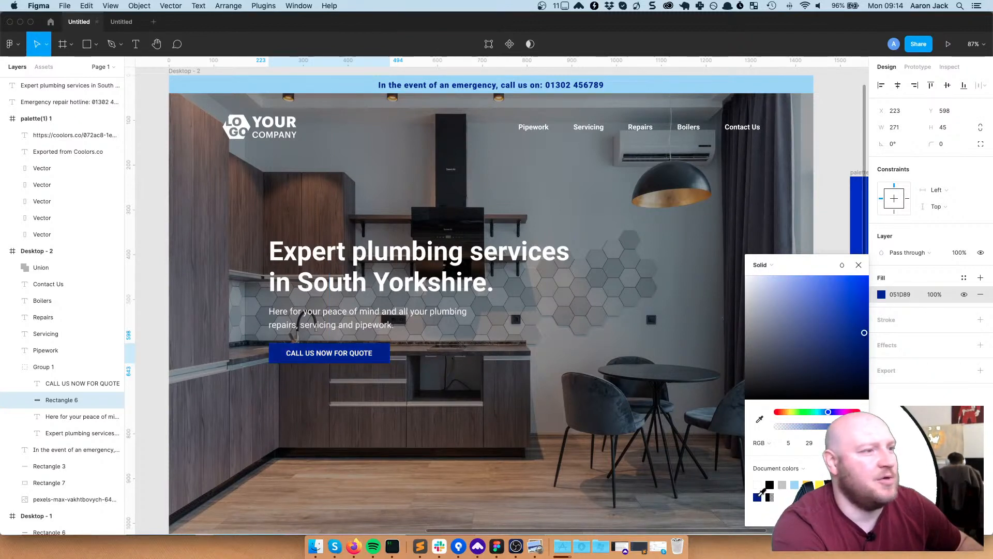
{"action": "left_click", "coordinate": [831, 485]}
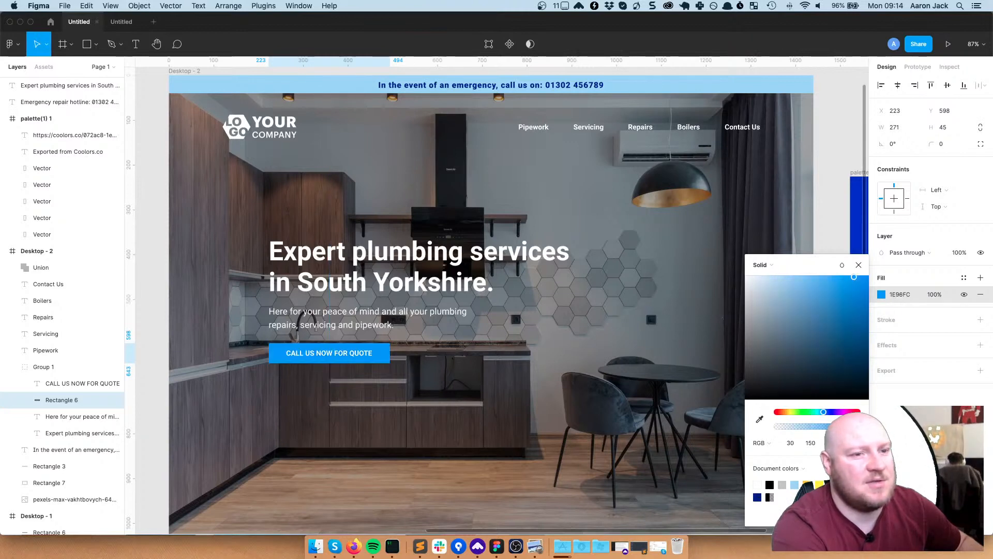
{"action": "key", "text": "ctrl+z"}
{"action": "left_click", "coordinate": [455, 421]}
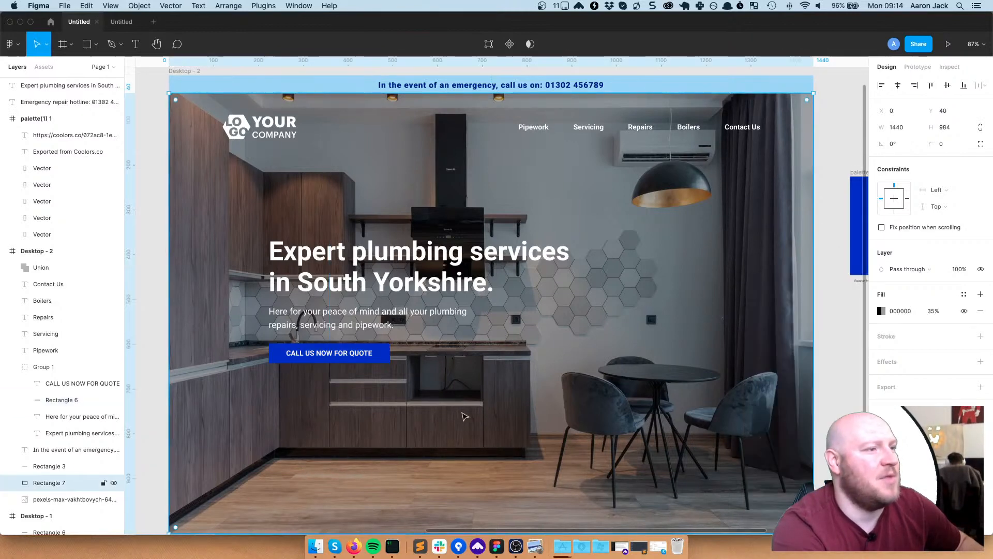
{"action": "scroll", "coordinate": [464, 417], "scroll_direction": "down", "scroll_amount": 2}
{"action": "scroll", "coordinate": [464, 417], "scroll_direction": "up", "scroll_amount": 2}
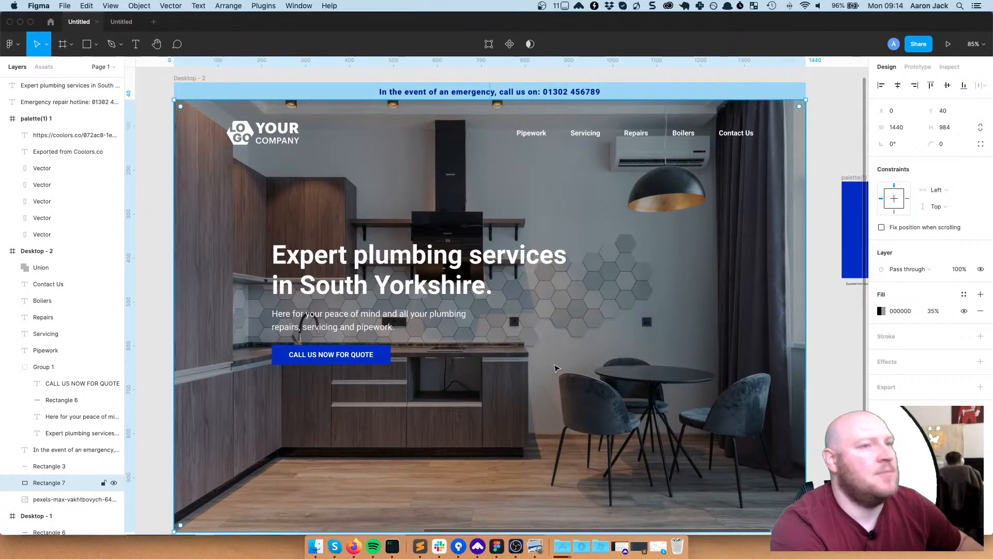
{"action": "scroll", "coordinate": [556, 364], "scroll_direction": "down", "scroll_amount": 2}
{"action": "scroll", "coordinate": [556, 364], "scroll_direction": "up", "scroll_amount": 1}
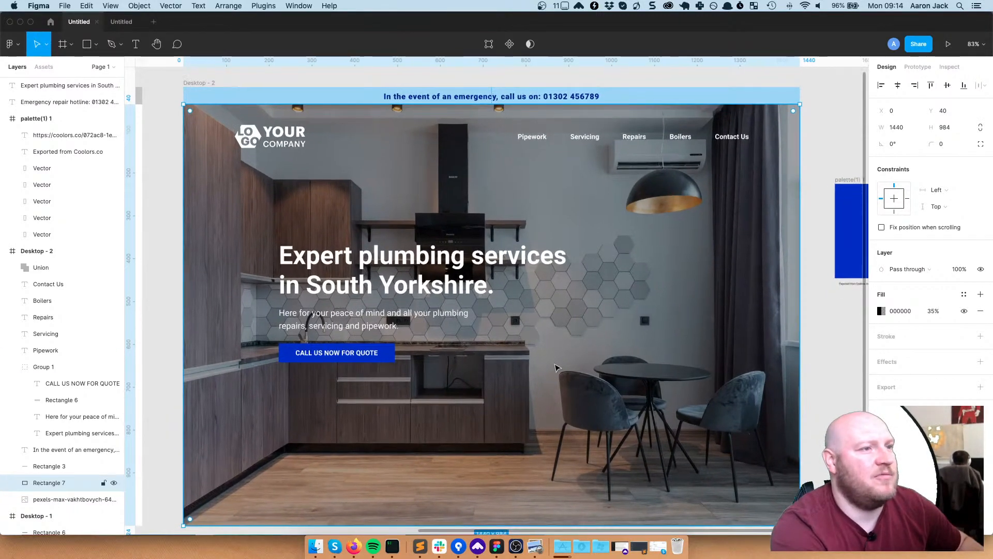